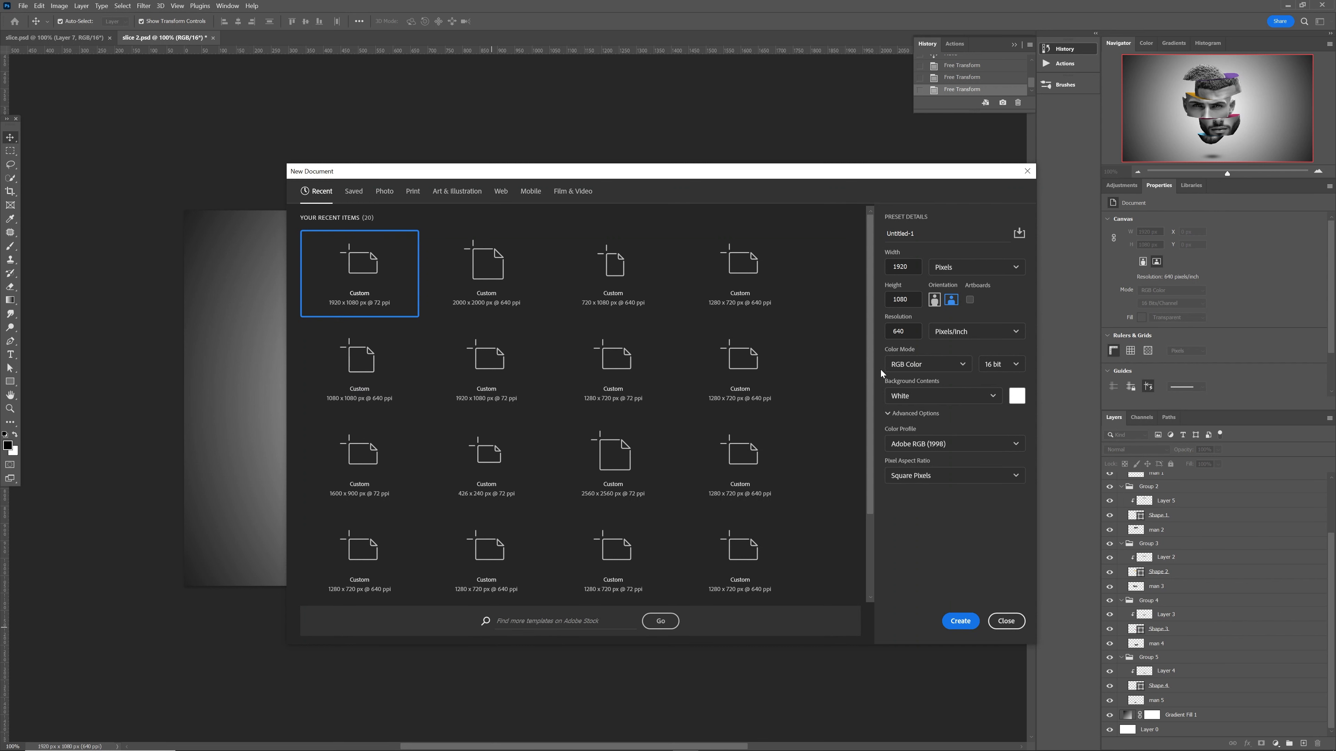
Create a white 1920 × 1080 px, 16-bit RGB document and add a gradient fill layer with the Foreground to Background preset
click(960, 621)
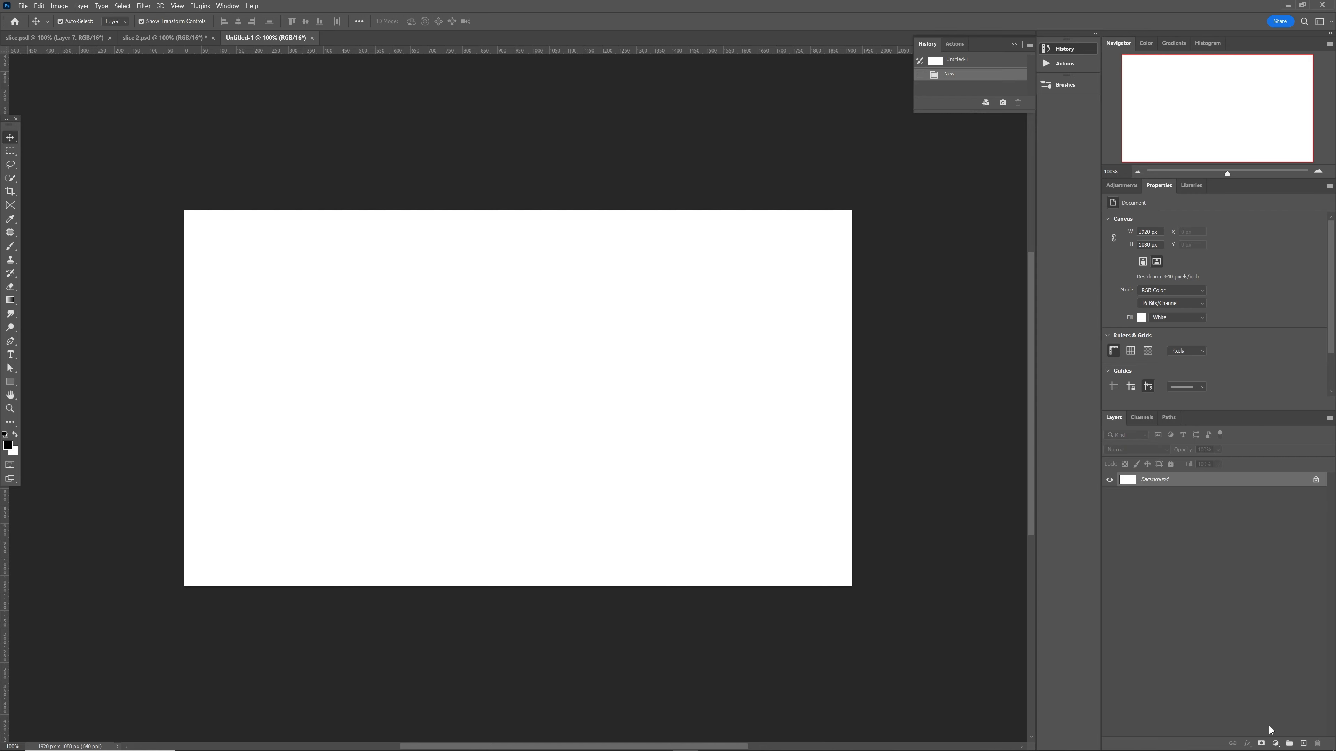
click(1275, 743)
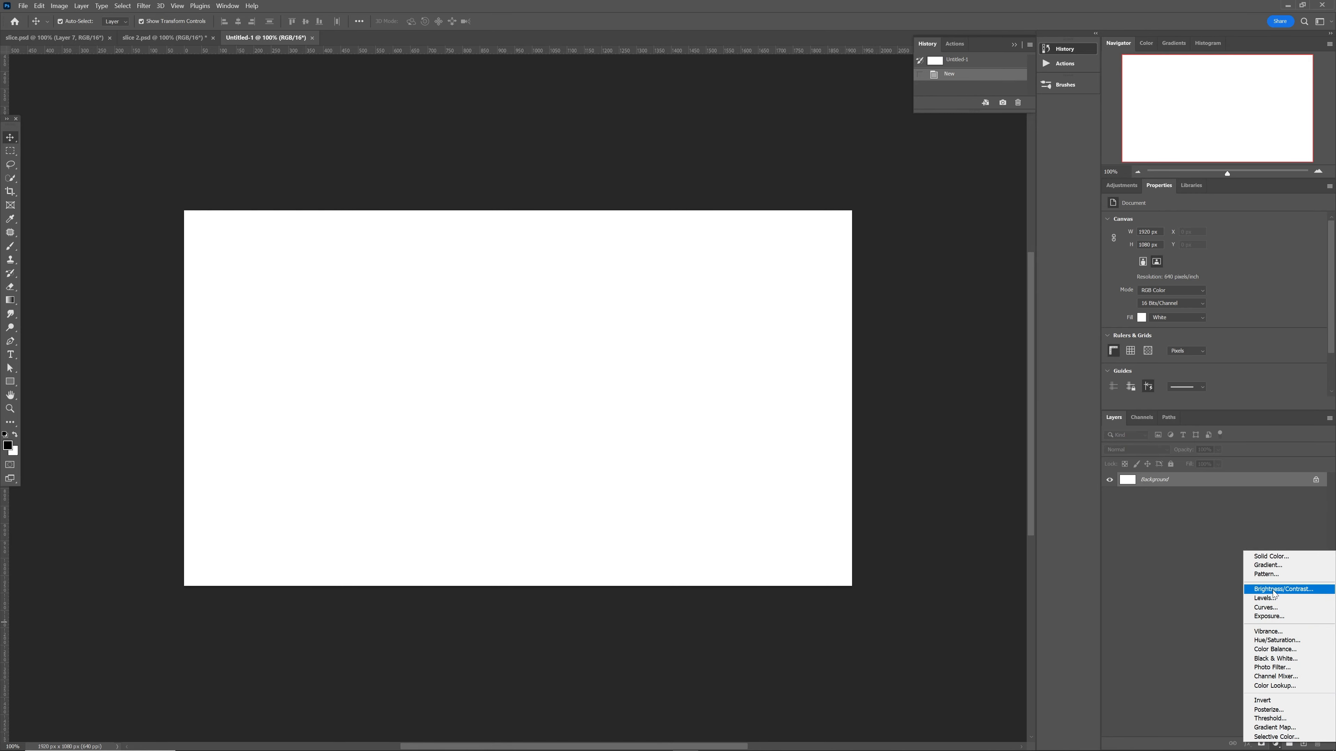
click(1273, 566)
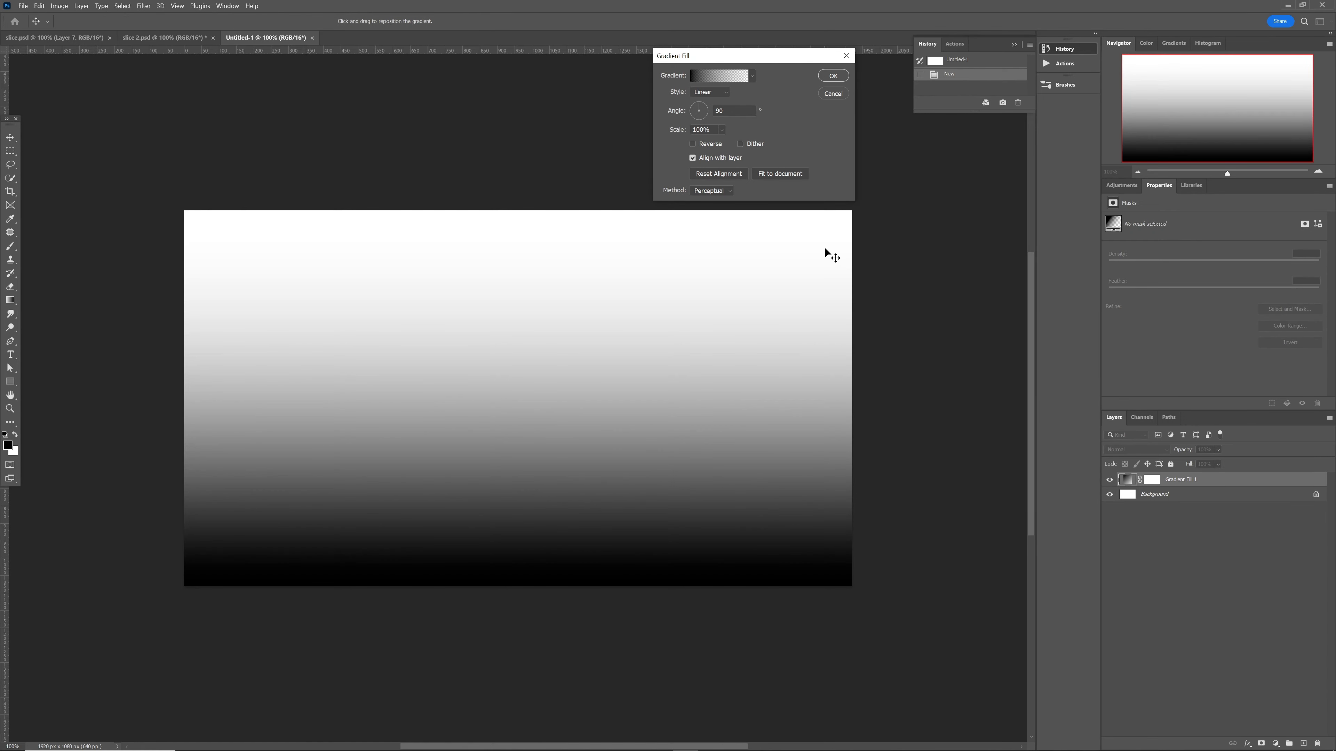
click(719, 78)
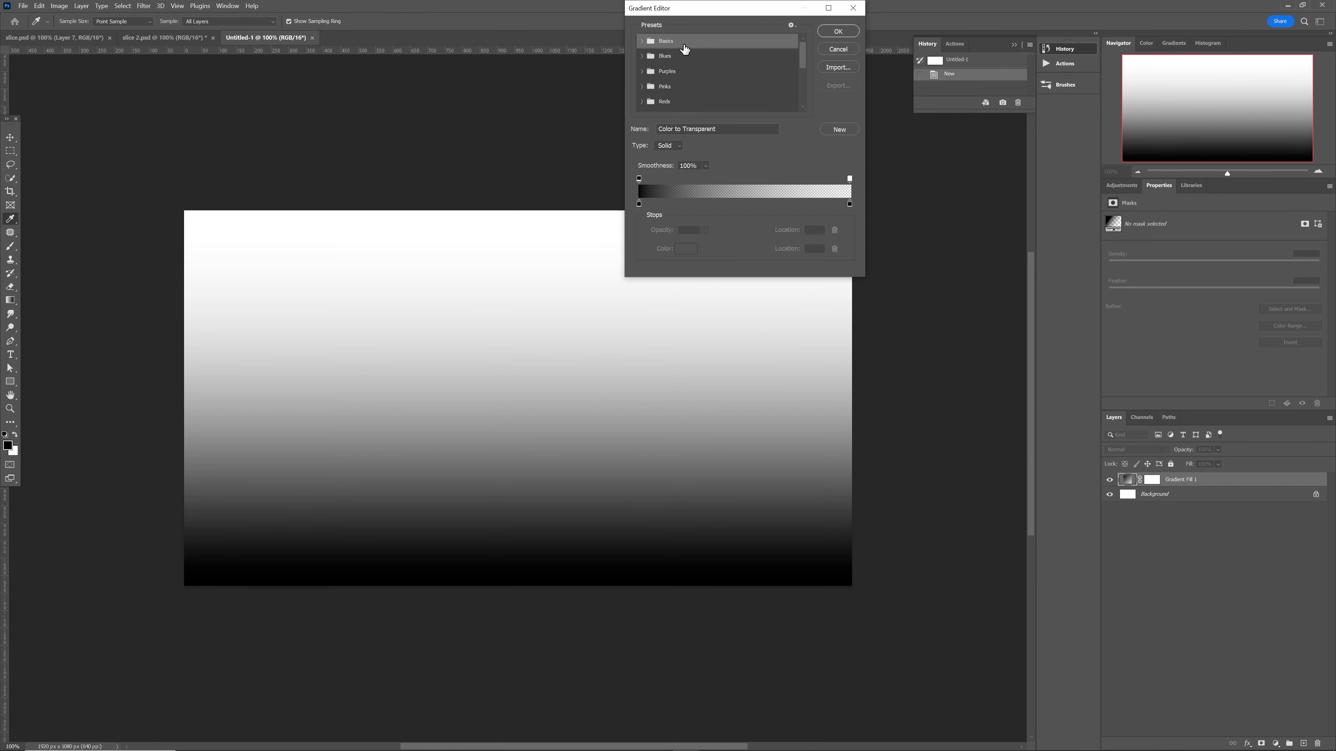
click(641, 41)
click(653, 56)
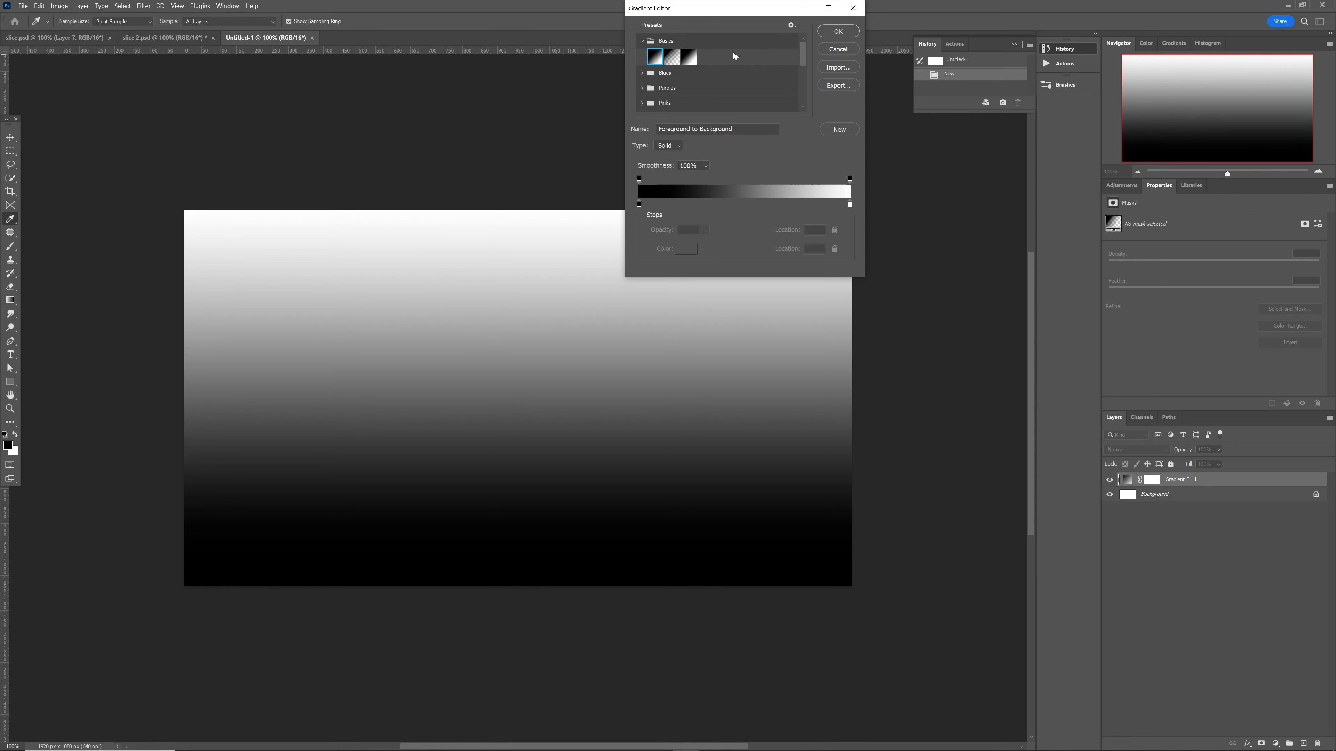
click(832, 33)
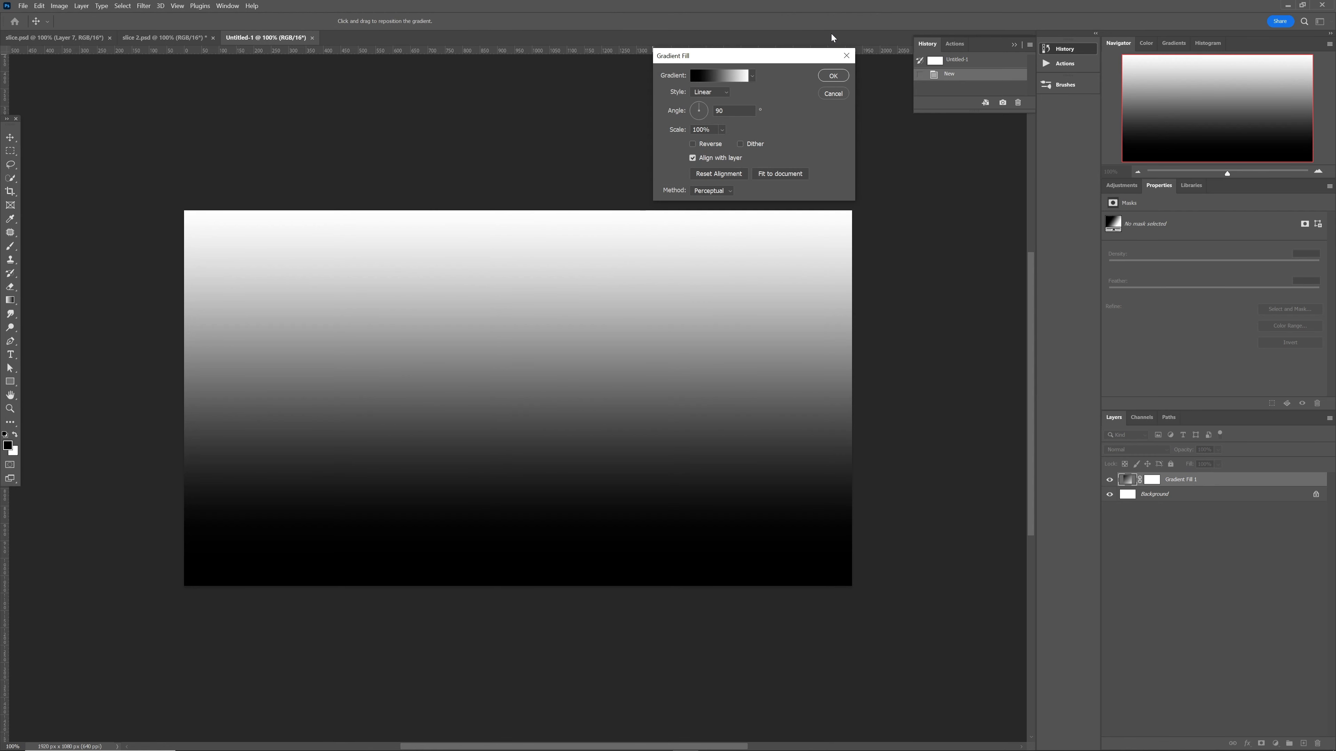
Make the gradient fill radial and reversed with a scale of 288%, and apply it
click(725, 94)
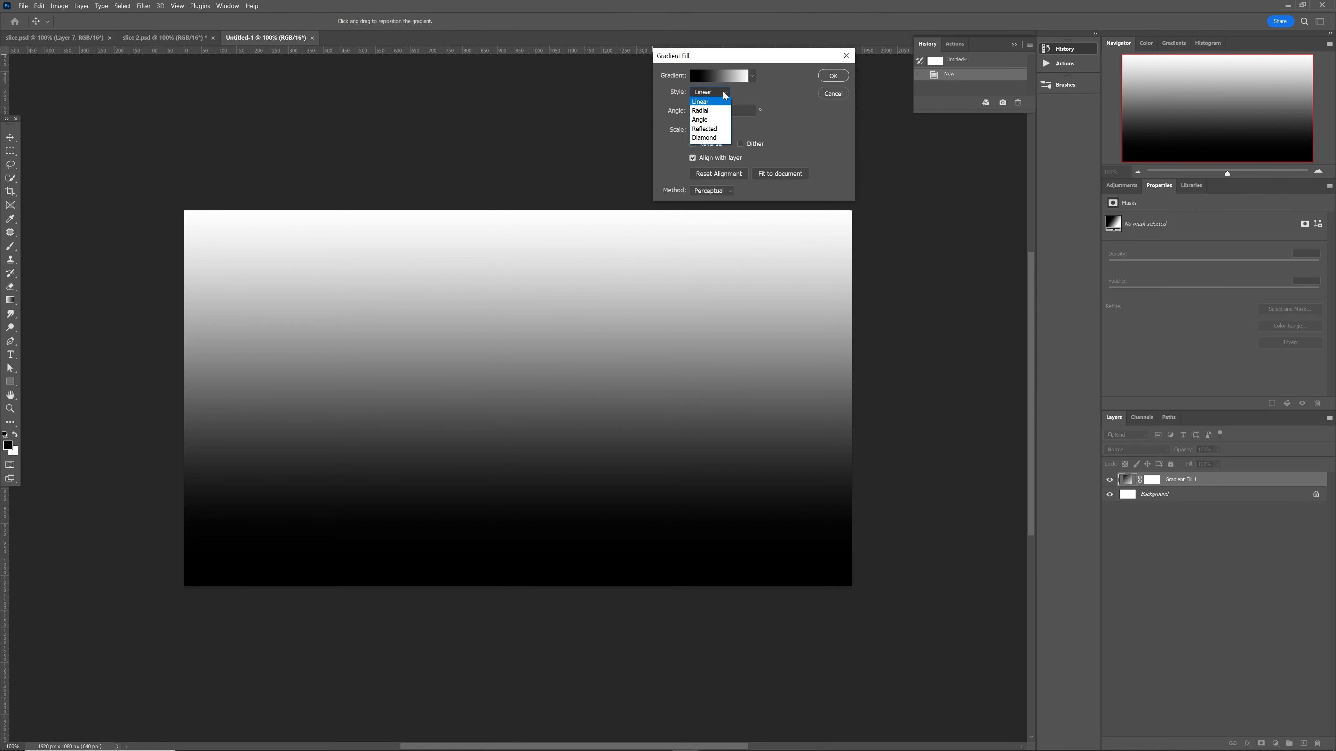
click(720, 111)
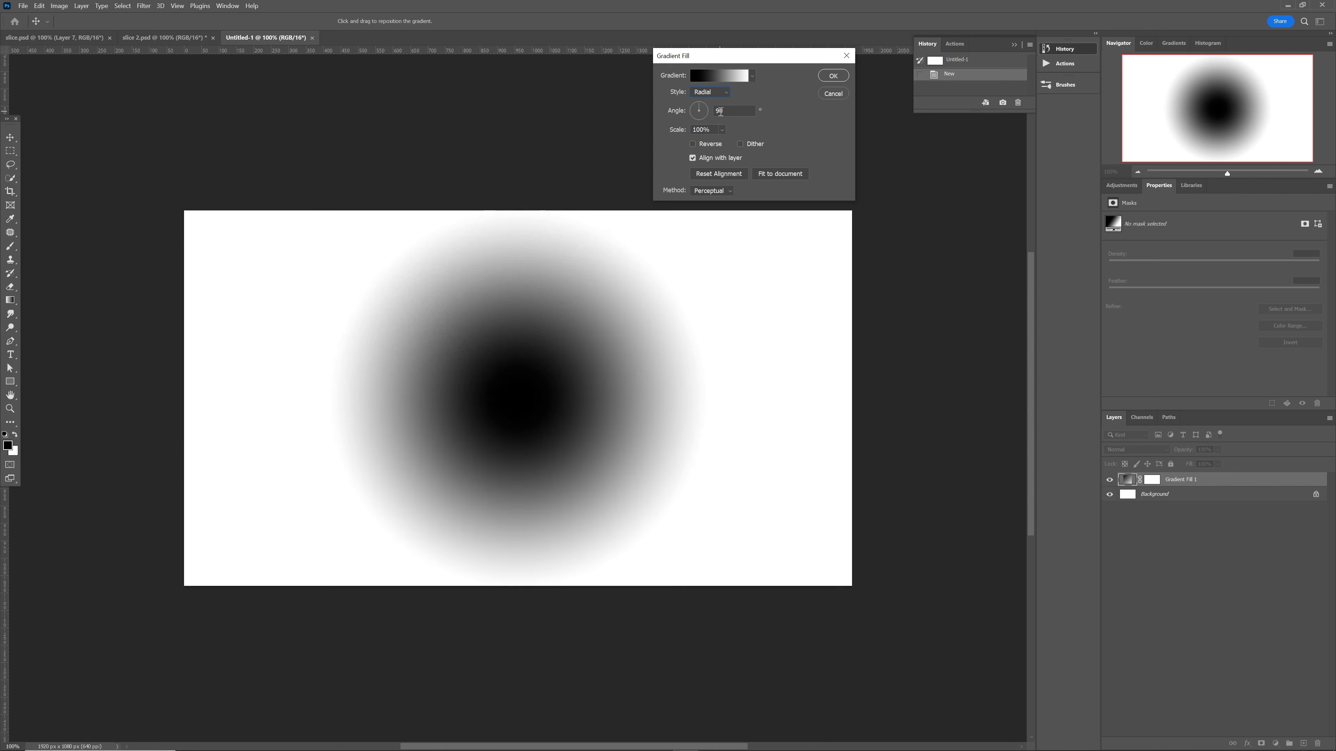
click(692, 144)
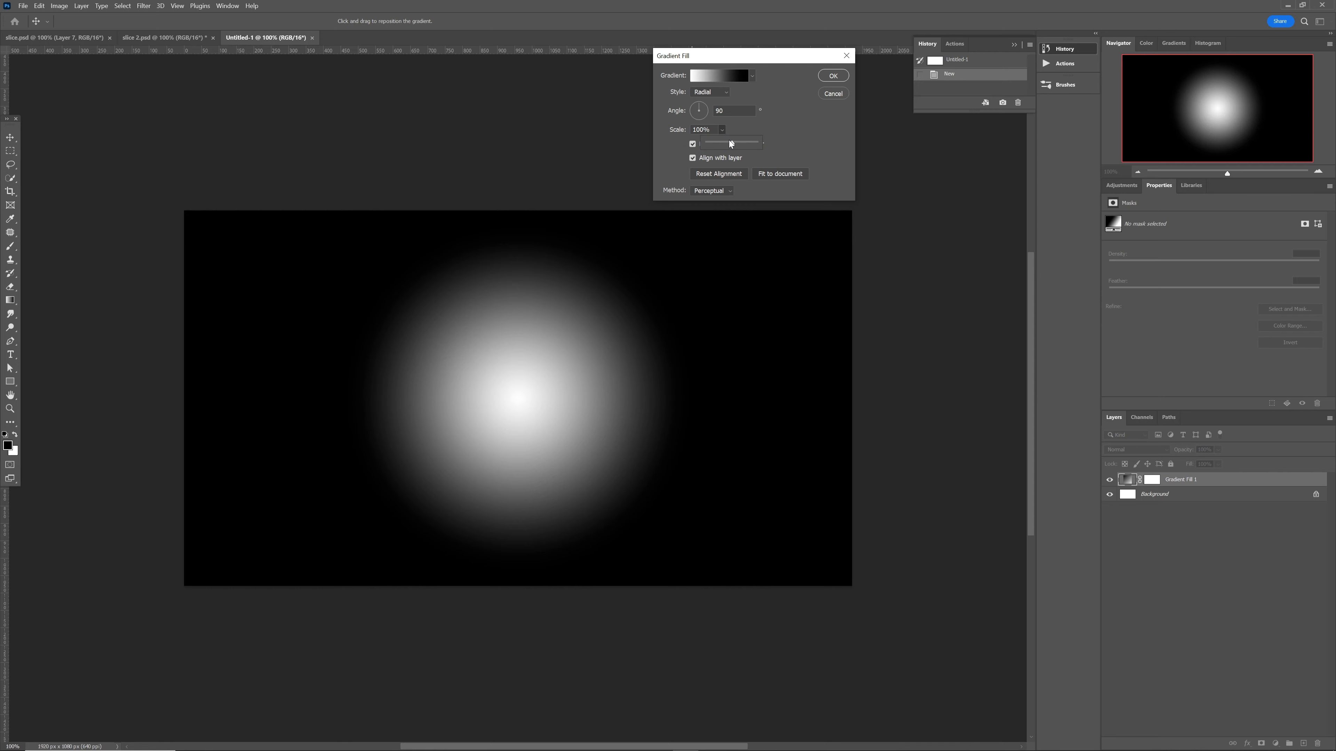
drag(731, 143, 741, 143)
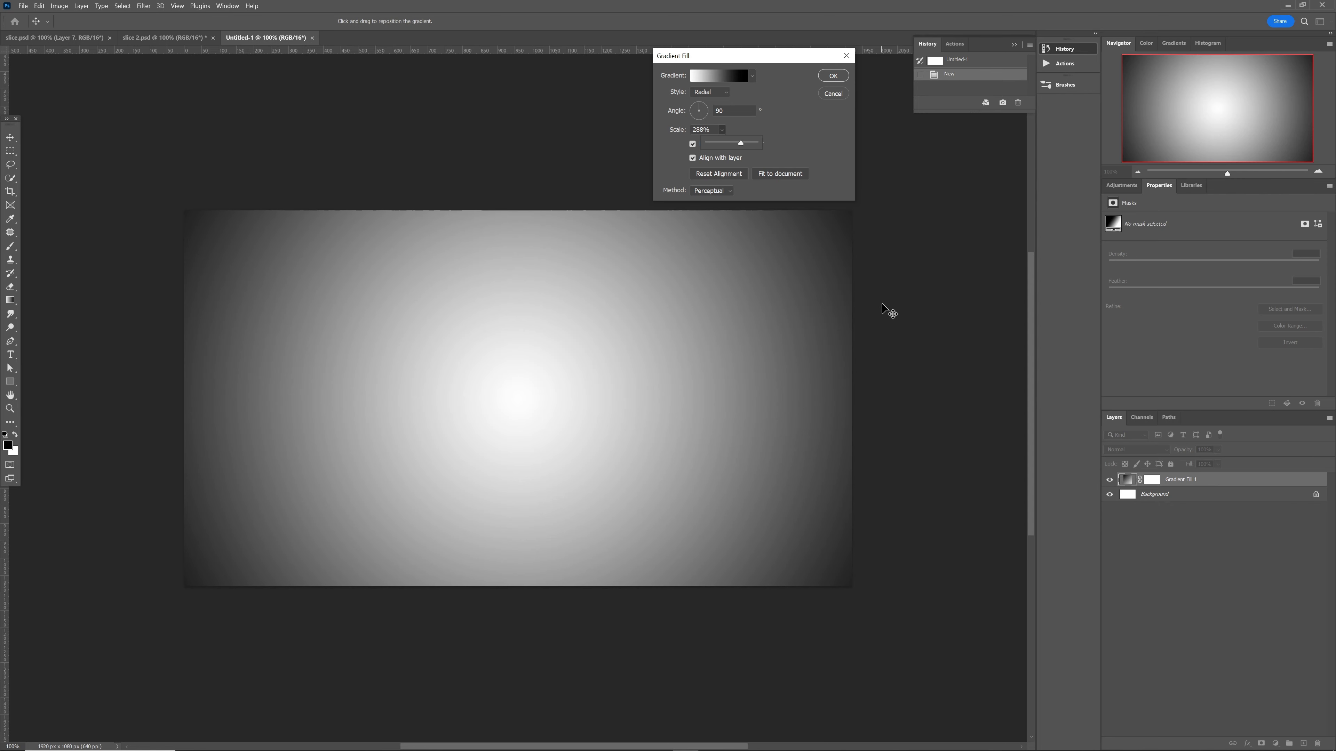
click(833, 77)
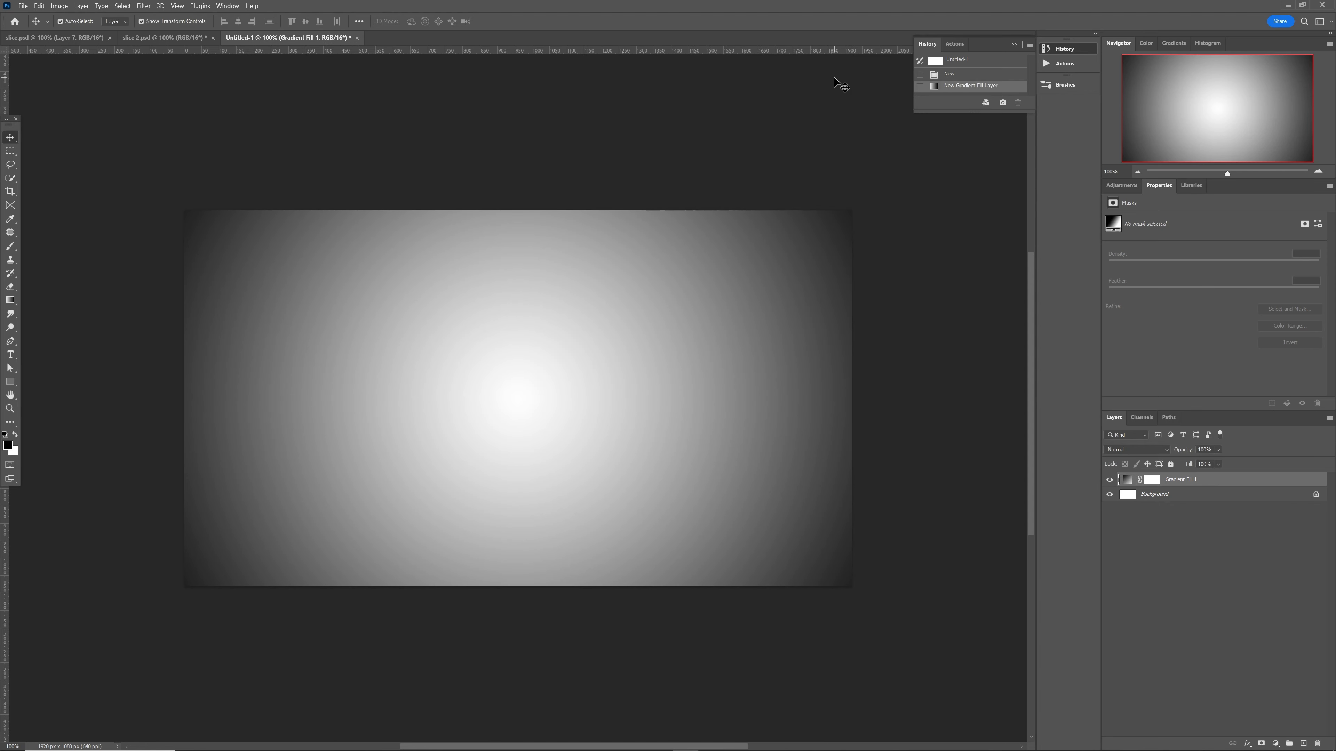
Place the man's portrait image in the centre of the canvas as an embedded smart object
drag(0, 384, 317, 373)
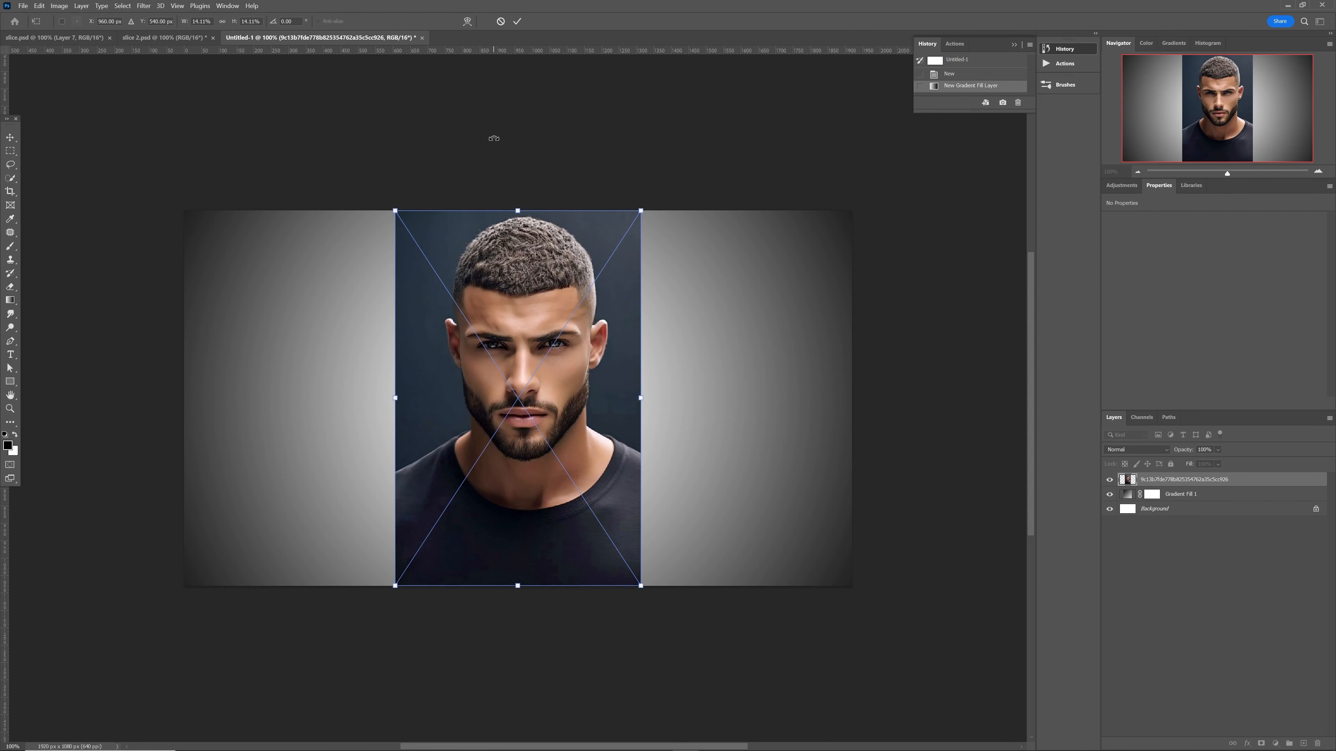
click(516, 21)
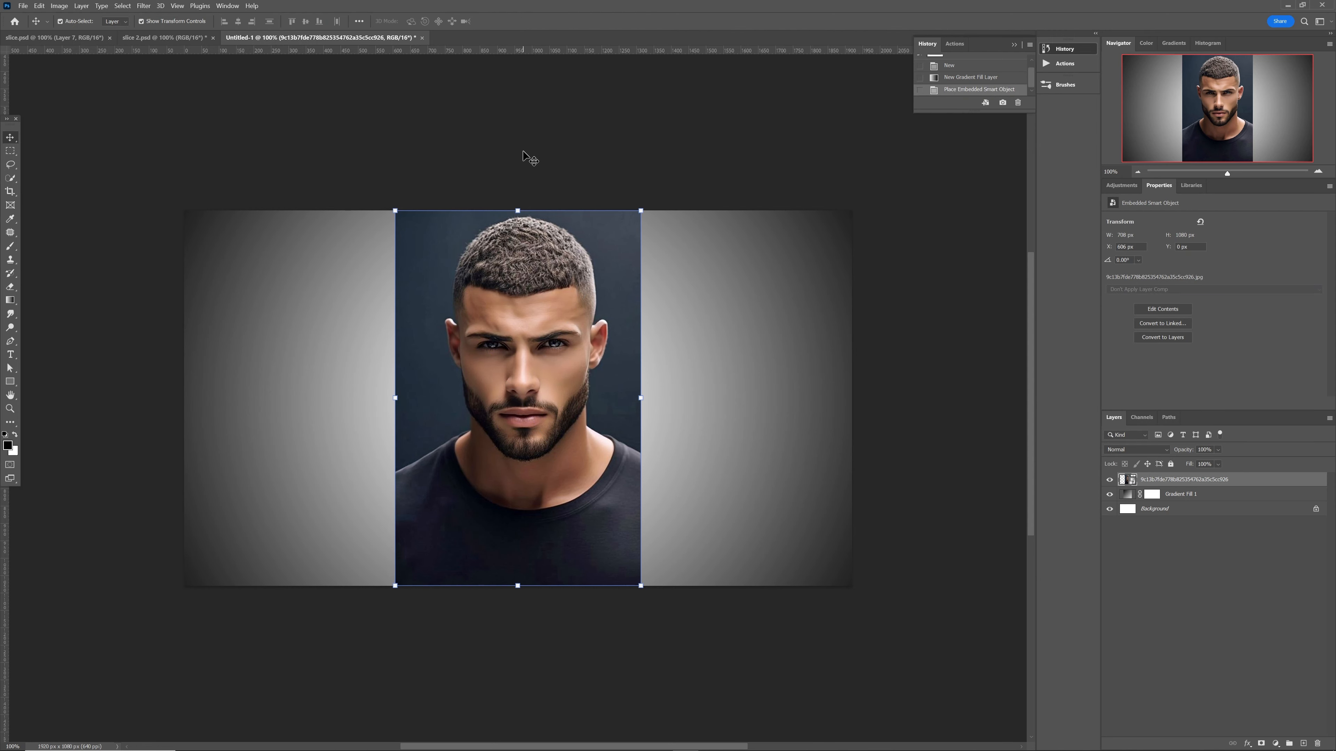
Mask out the portrait's background using Select Subject, and convert the masked layer to a smart object
key(ctrl+0)
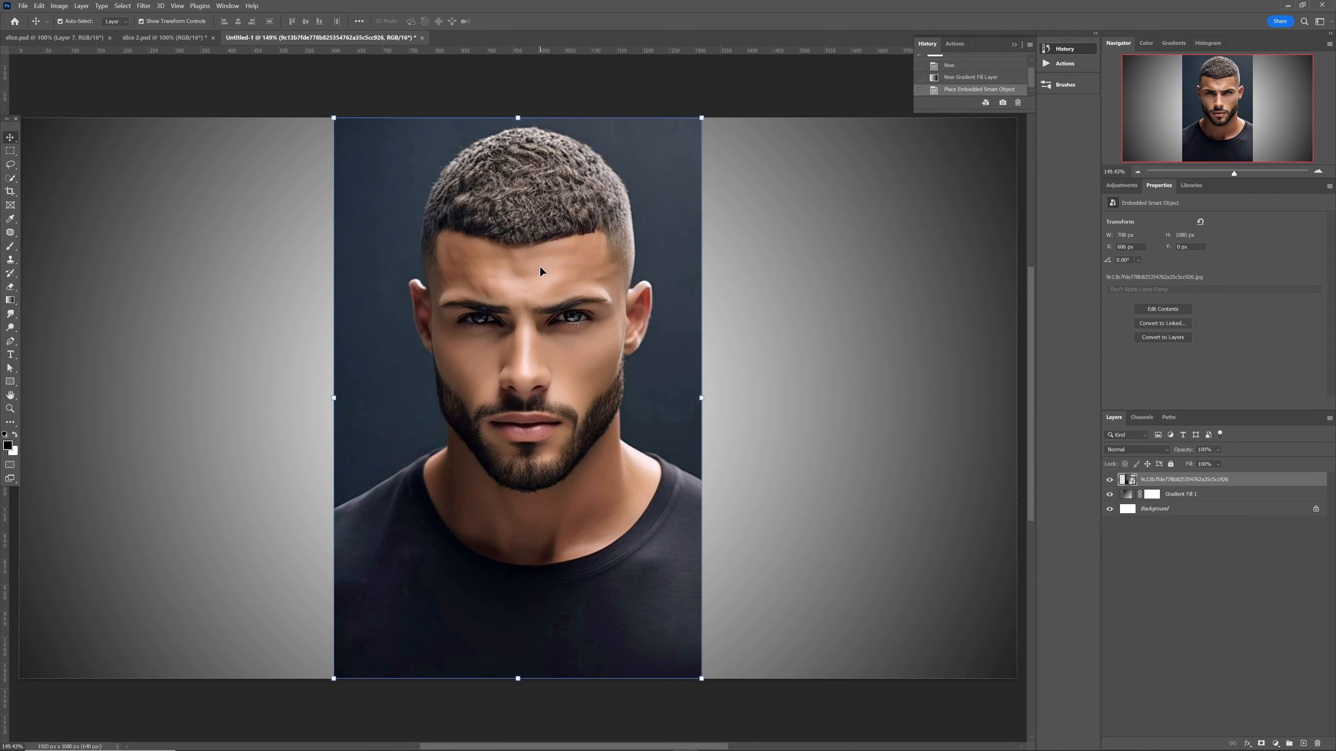
click(11, 178)
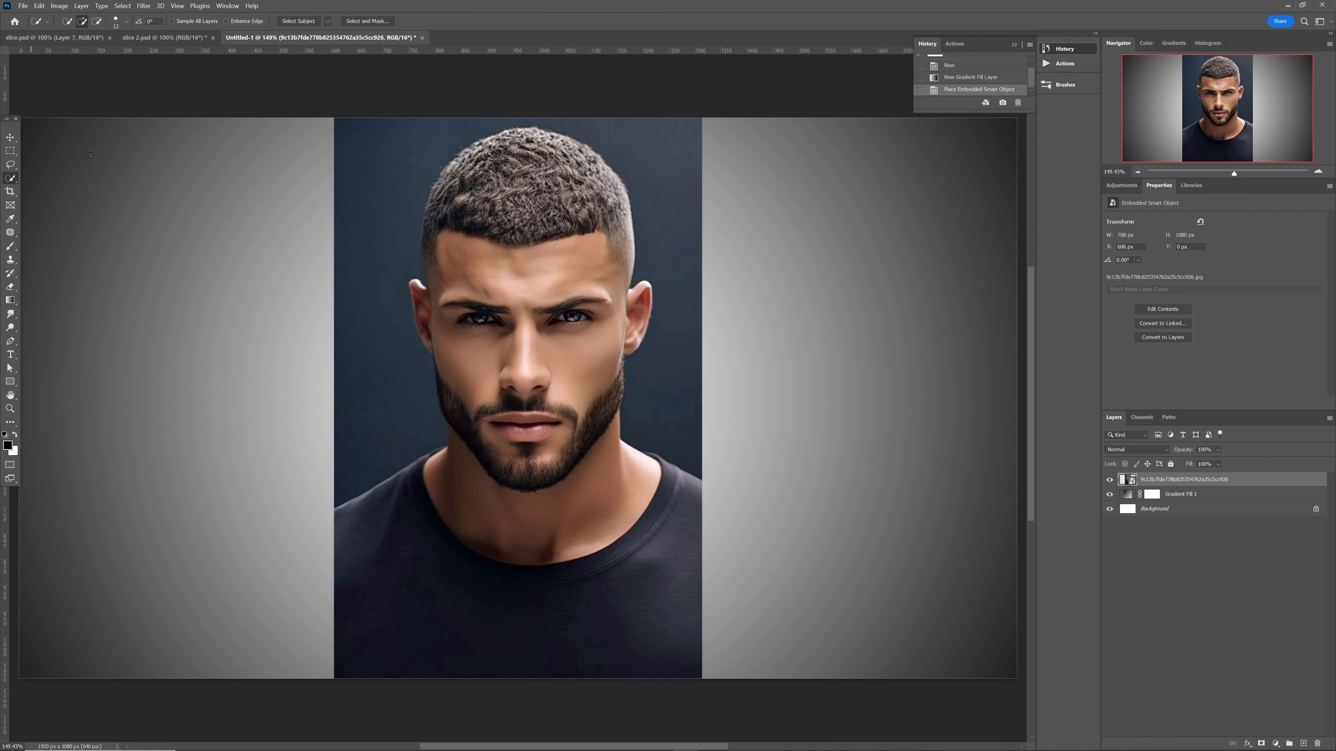
click(298, 21)
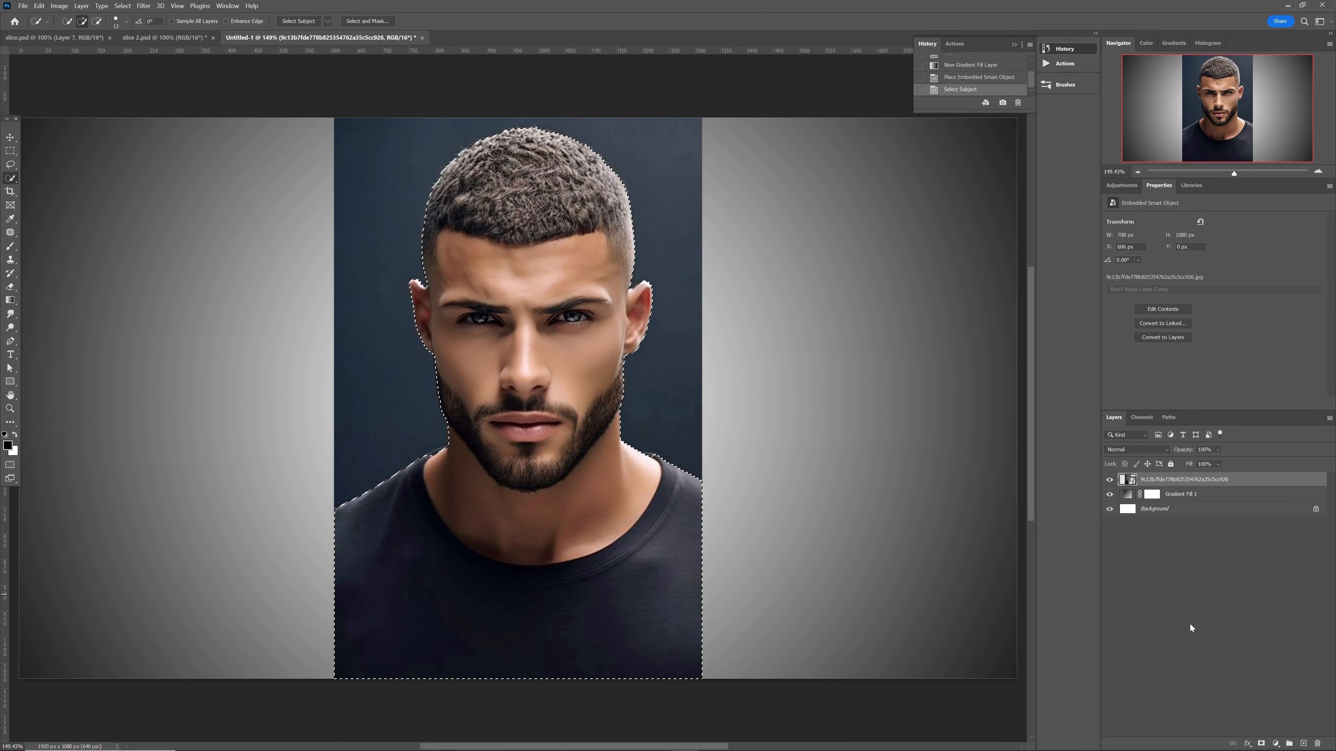
click(1261, 744)
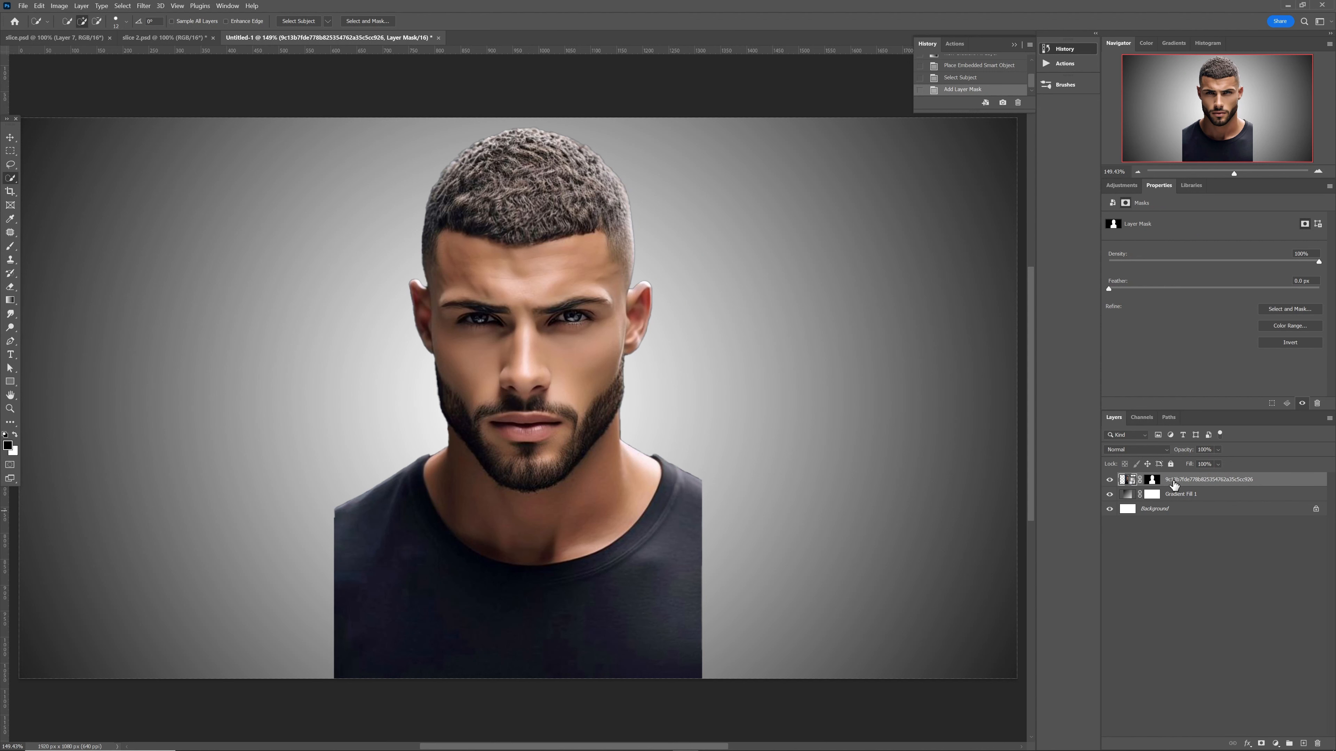
right_click(1174, 485)
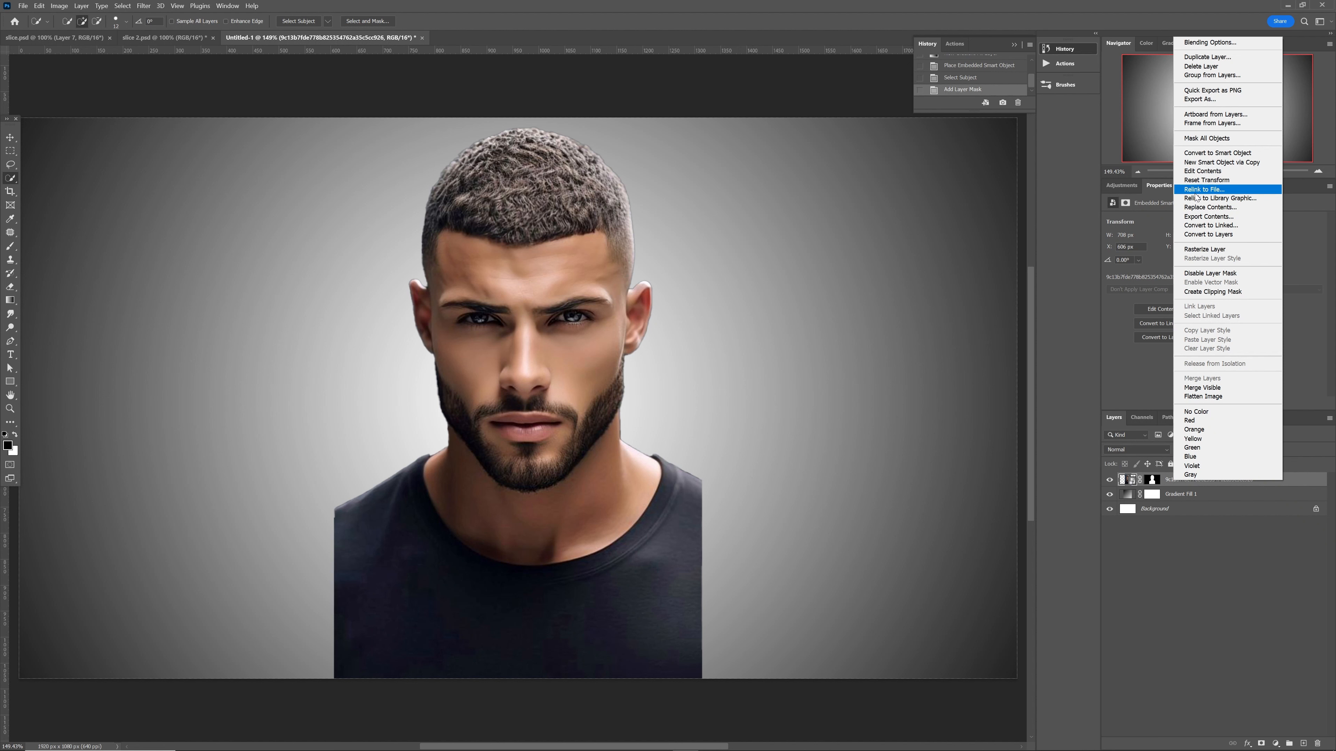
click(1201, 152)
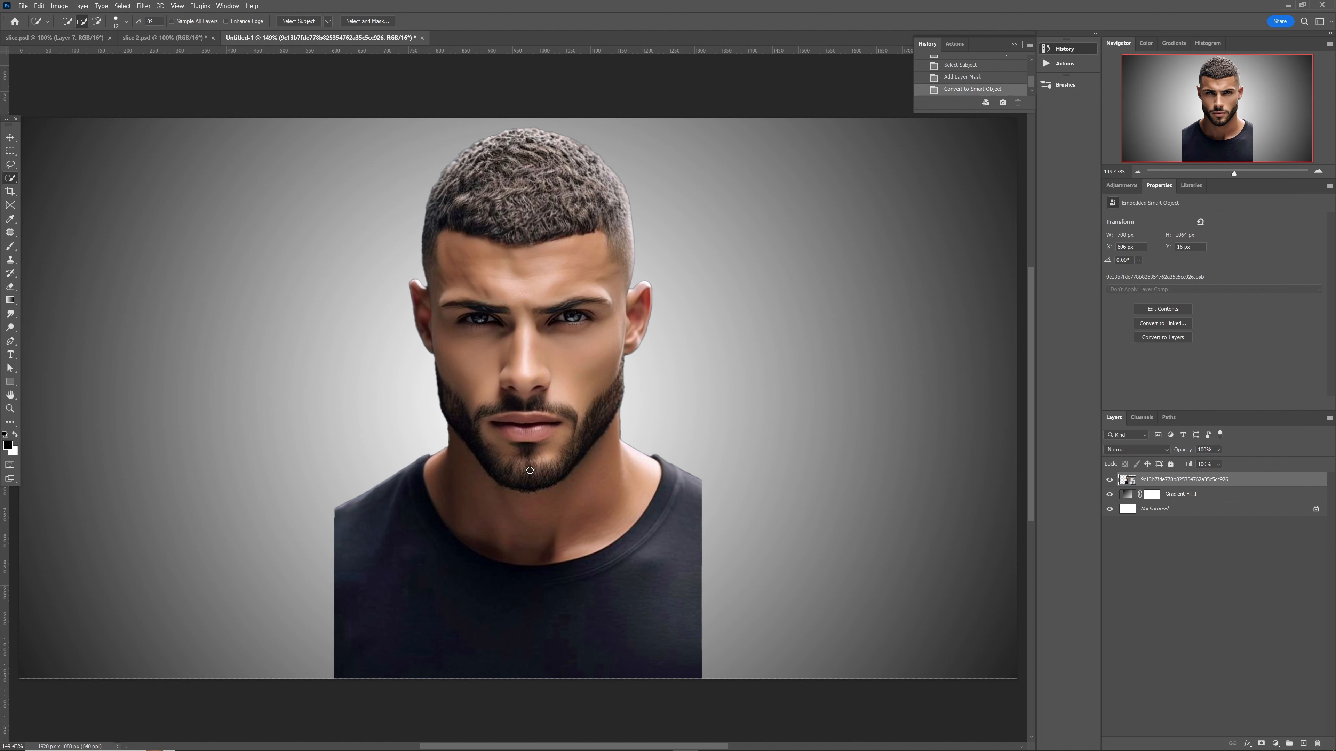
Start a path with the Pen tool in Path mode, tracing the beard edge from the image-left jaw to beneath the chin
key(p)
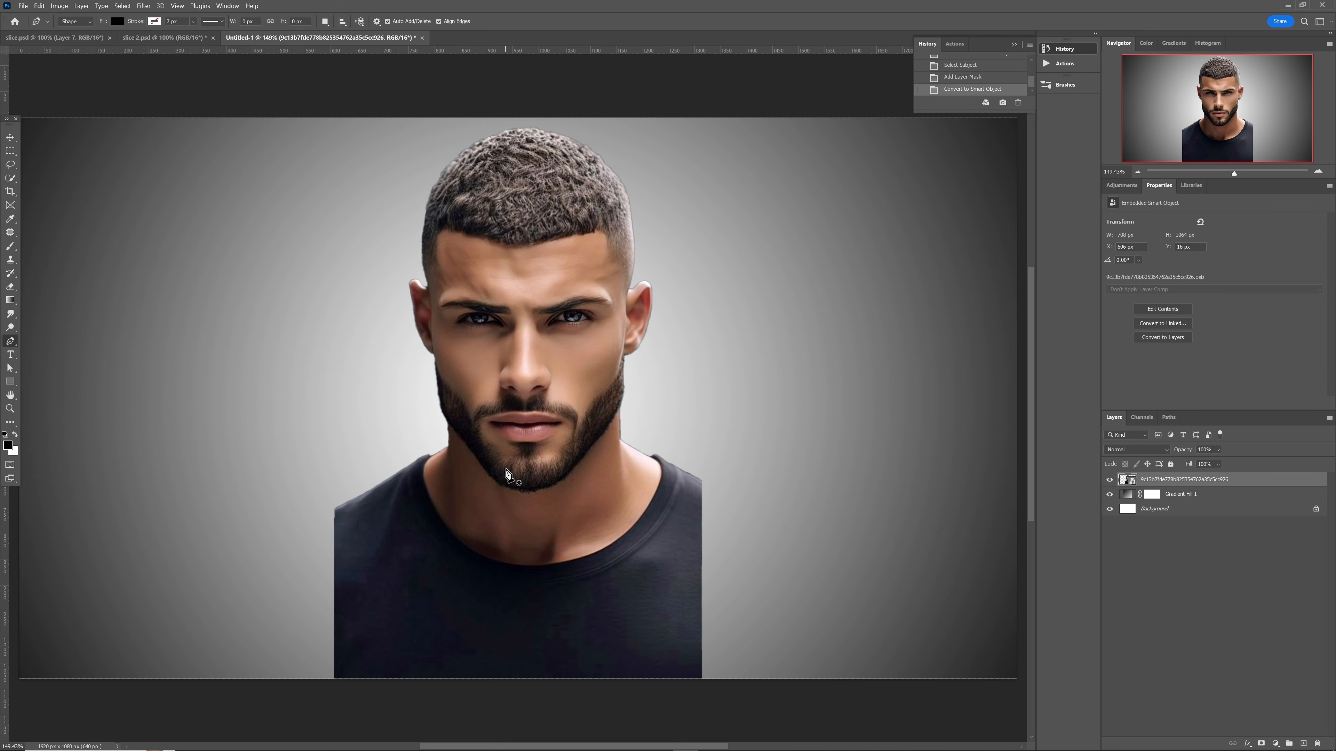
key(z)
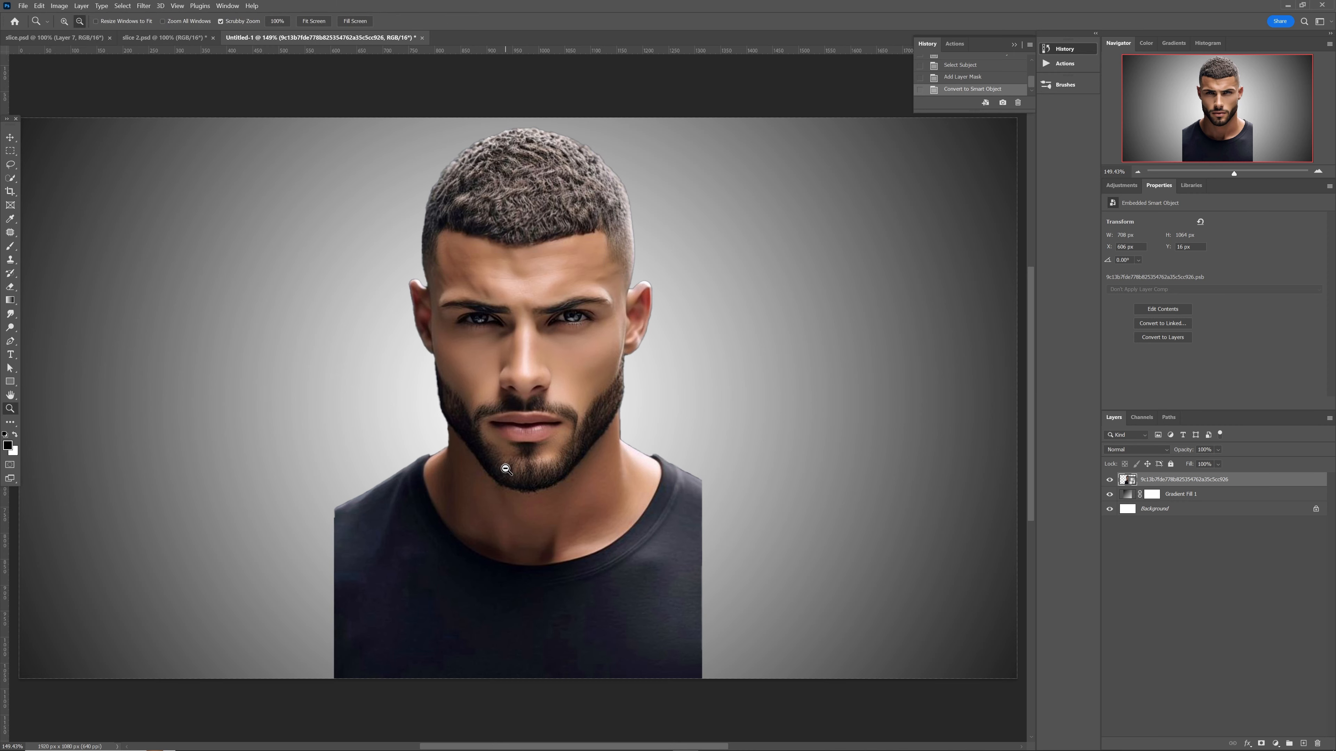
drag(513, 469, 537, 509)
key(p)
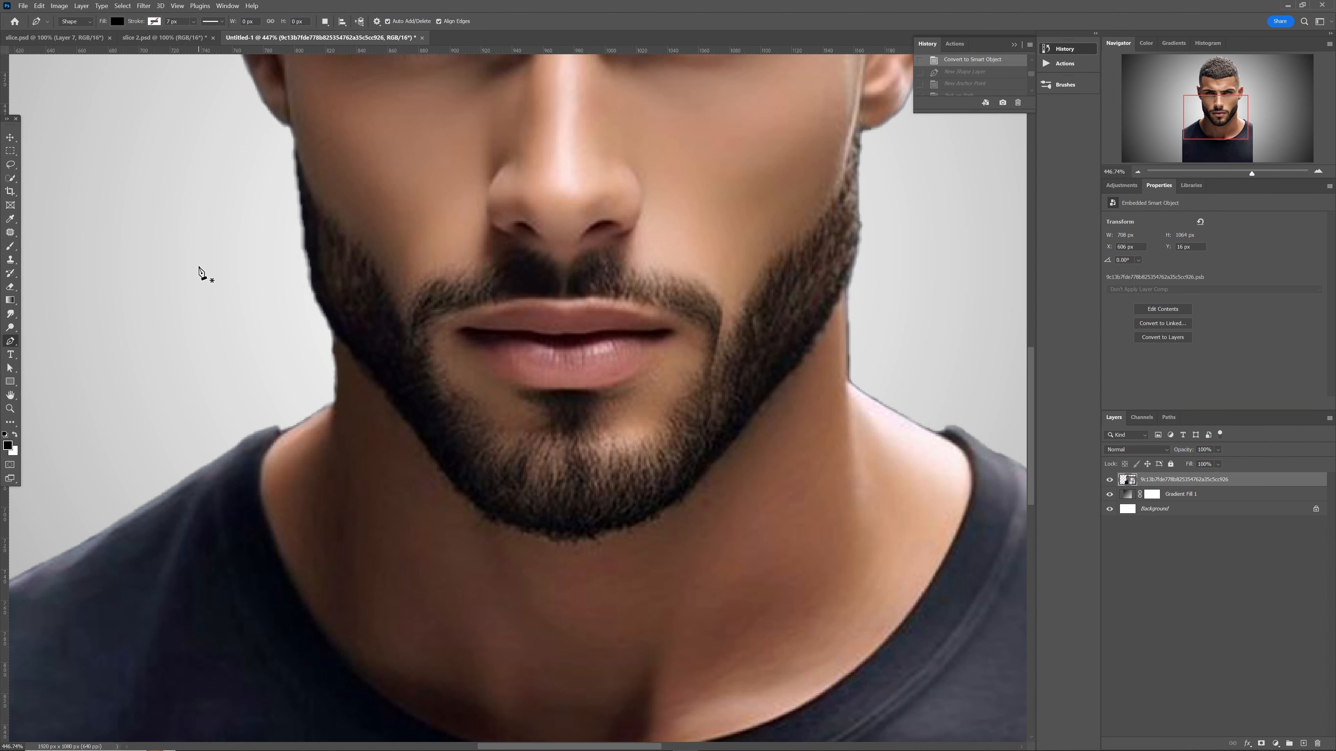
click(91, 24)
click(74, 39)
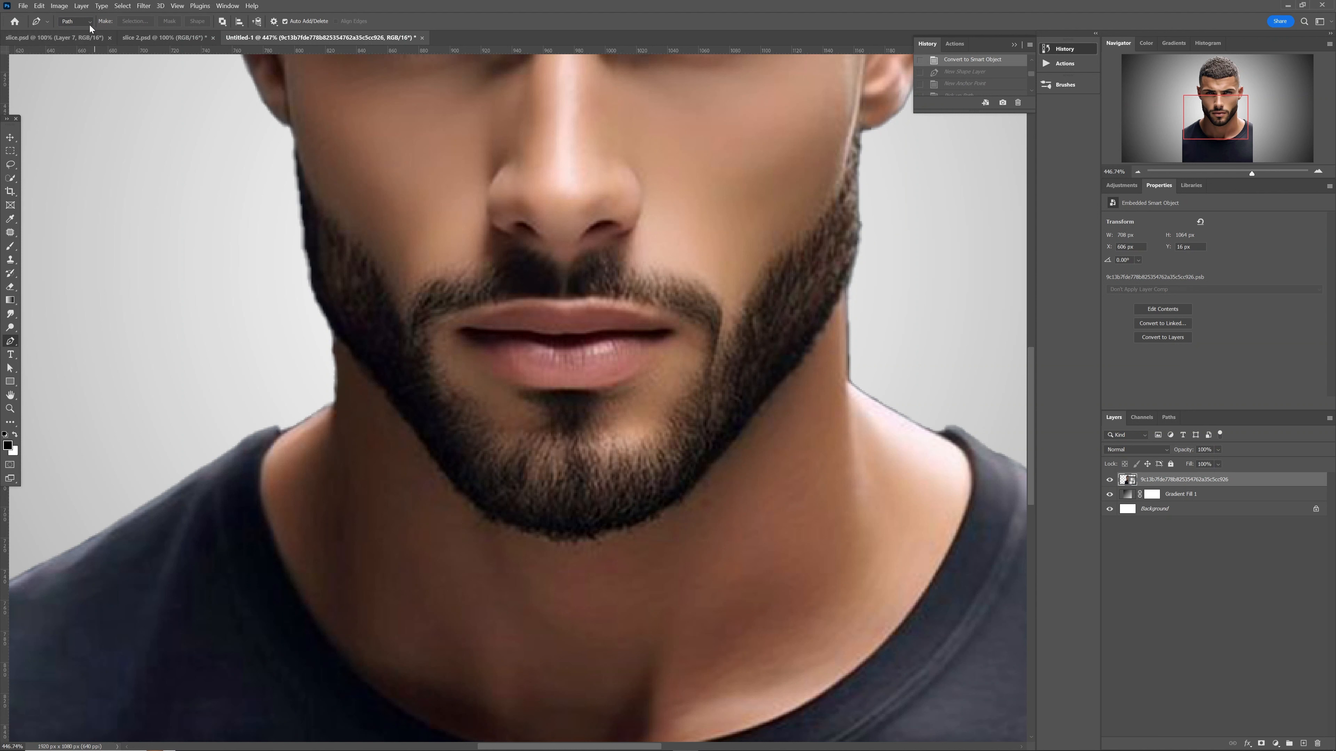
click(334, 332)
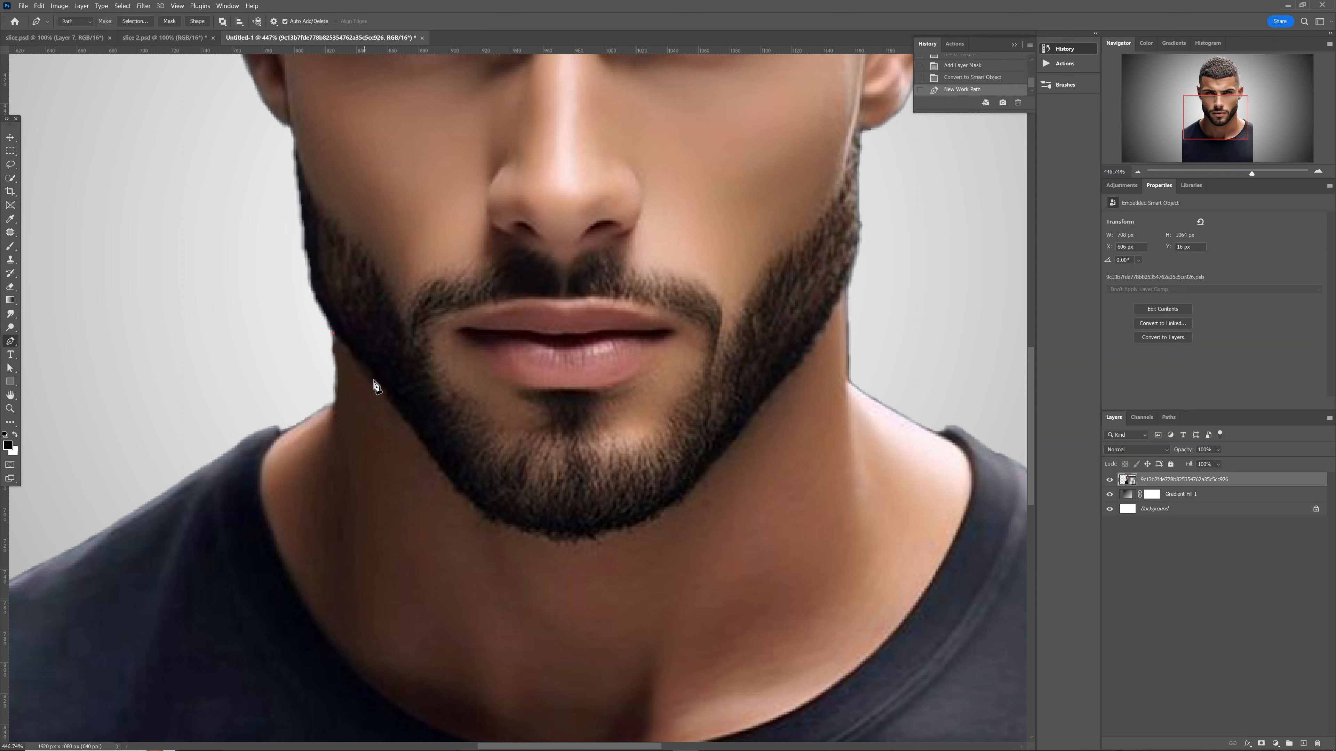
drag(392, 404, 395, 412)
drag(458, 493, 460, 499)
drag(597, 535, 661, 512)
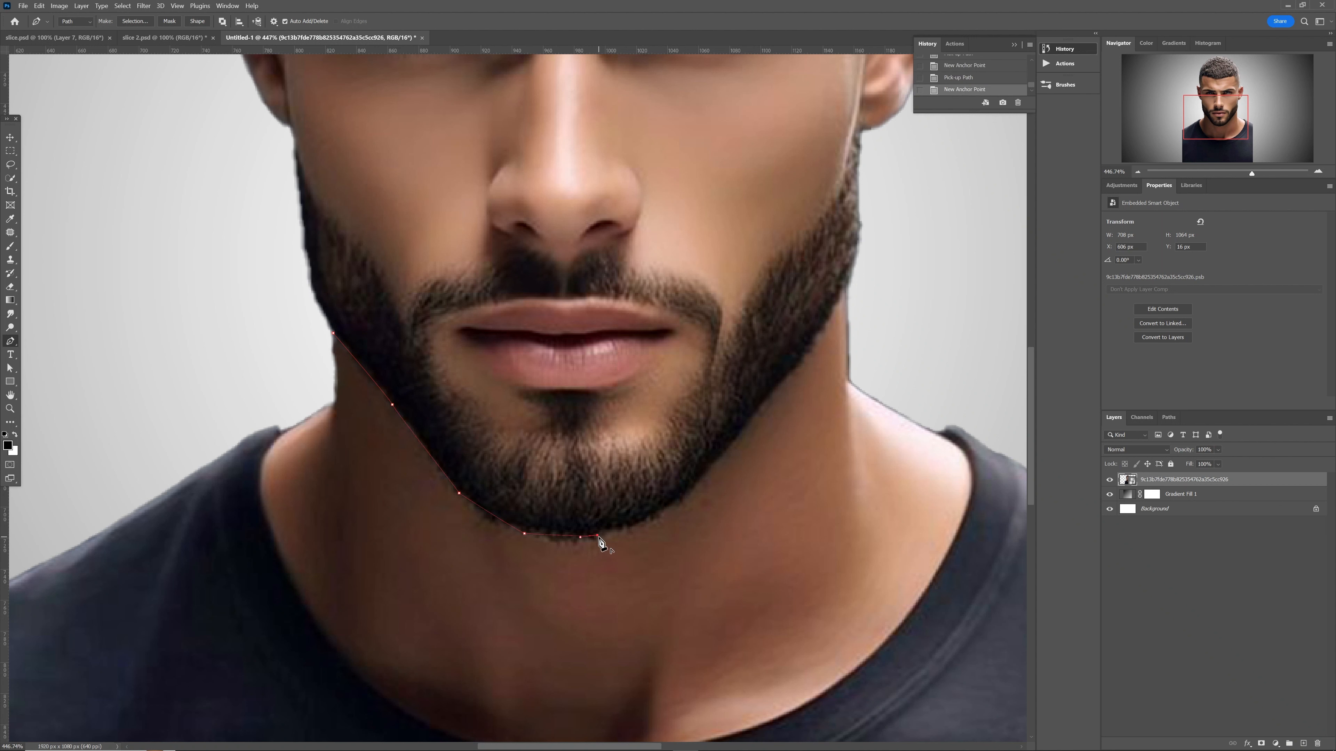
alt+click(597, 535)
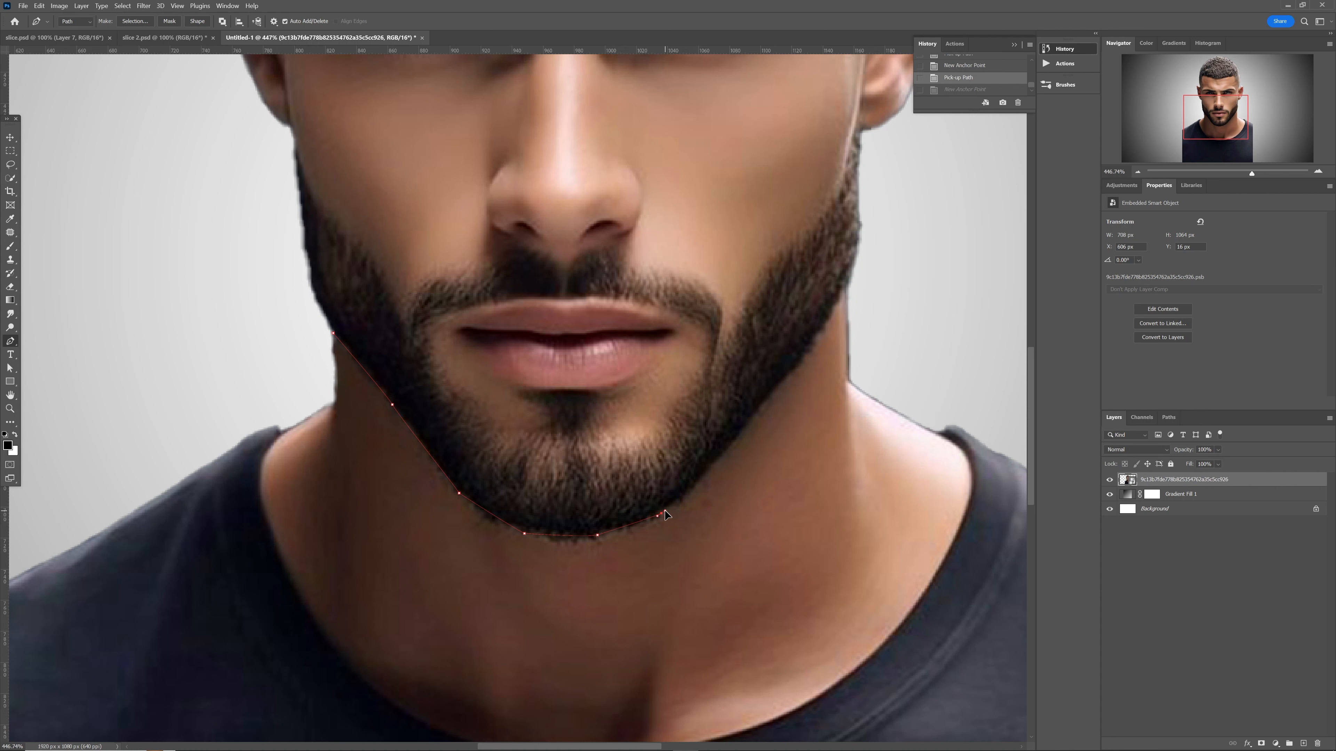
Continue the path from the chin up along the beard edge of the image-right jaw
drag(664, 511, 659, 516)
alt+click(659, 516)
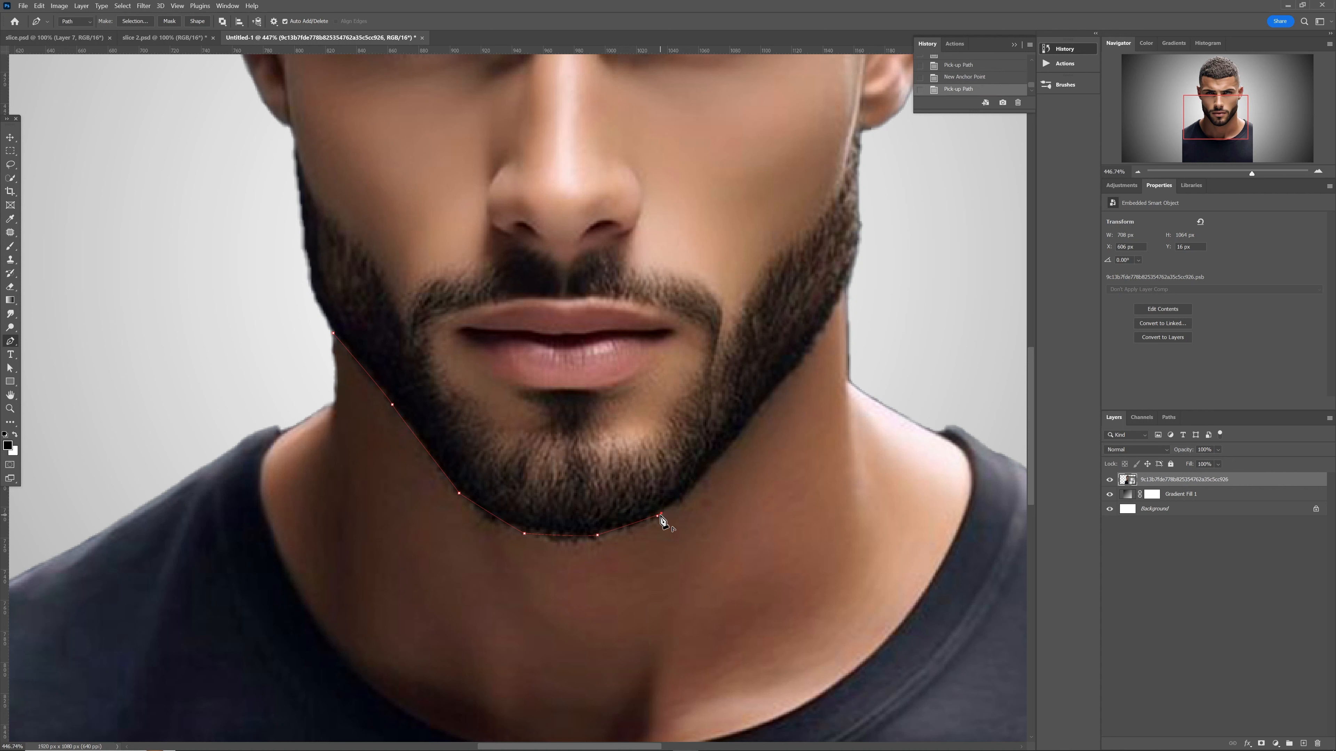
click(746, 425)
click(814, 334)
drag(852, 285, 853, 284)
Extend the path loosely around the shoulders and below the canvas, and close it at its starting point on the jaw
key(ctrl+1)
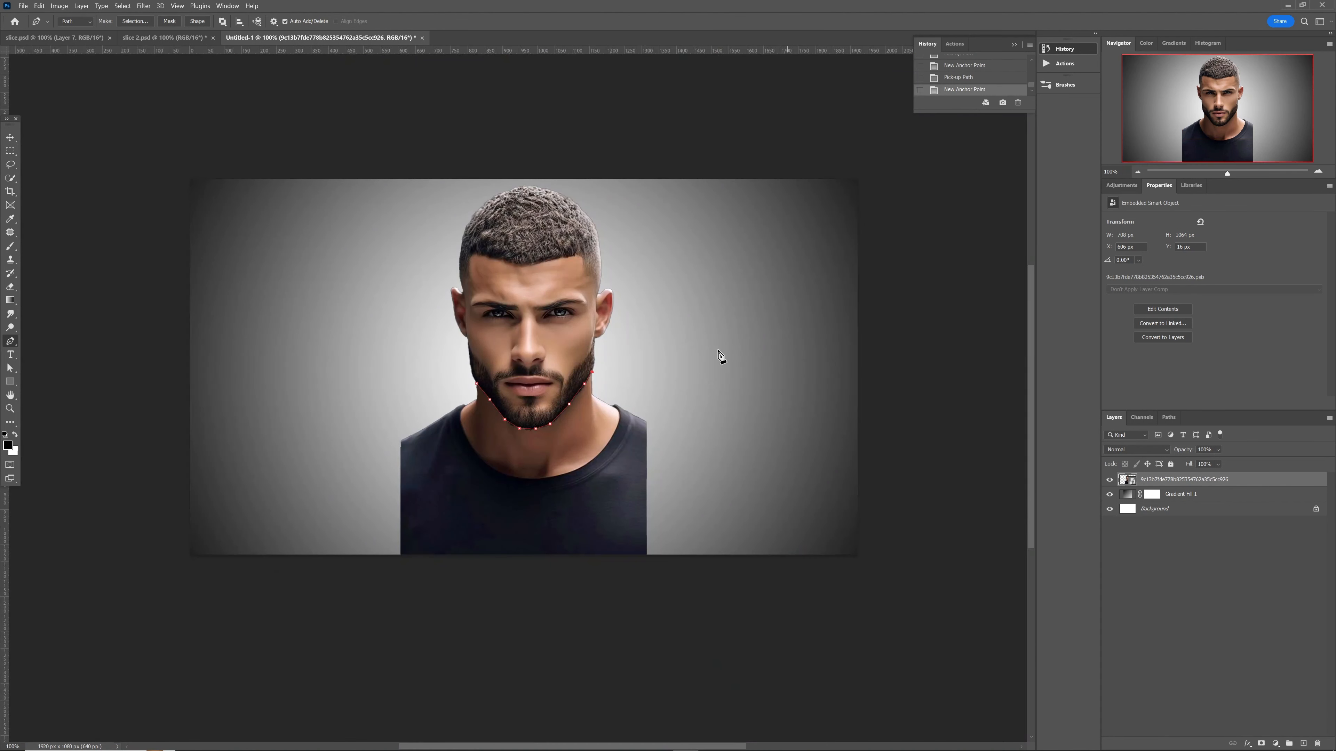
click(633, 377)
click(666, 395)
click(675, 430)
click(680, 516)
click(680, 554)
click(513, 578)
click(444, 577)
click(364, 554)
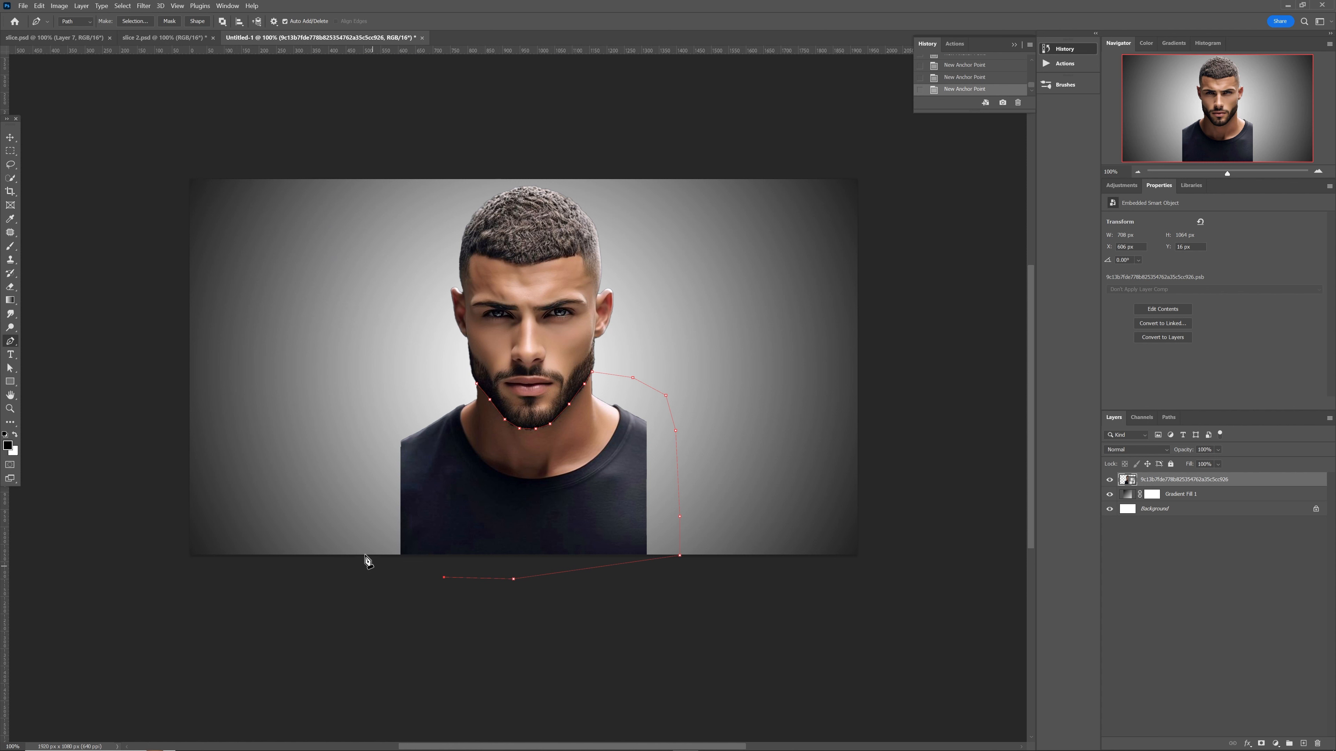
click(374, 459)
click(413, 376)
click(477, 384)
Turn the path into a selection, add it as a layer mask on the portrait, and invert the mask to keep only the head
right_click(499, 455)
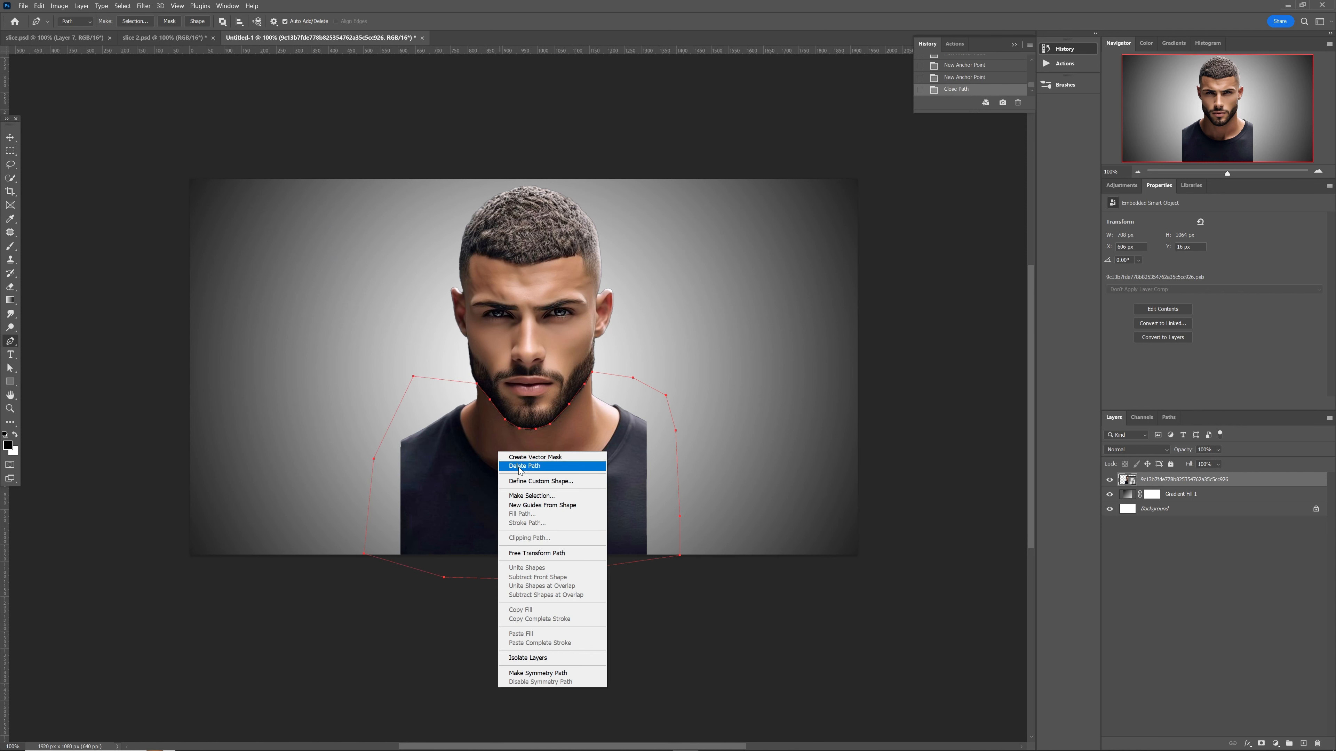
click(536, 496)
click(416, 104)
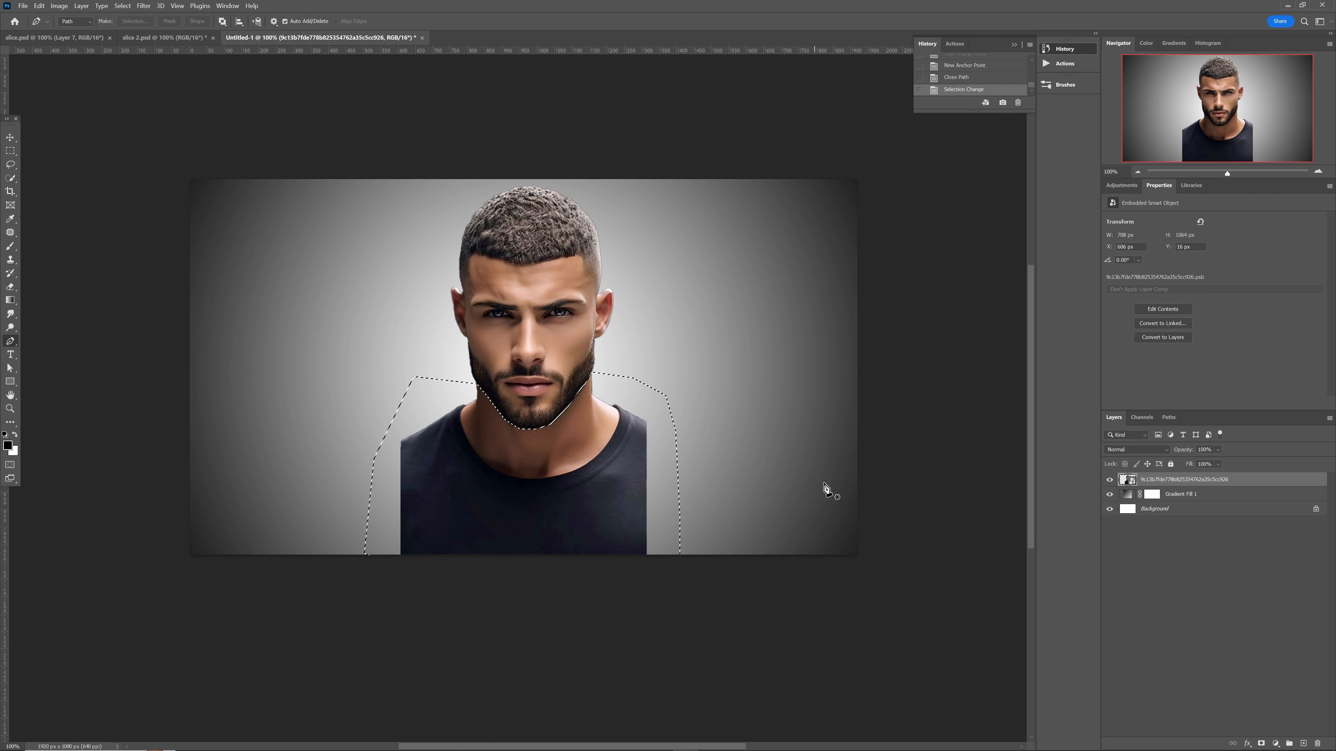
key(l)
click(1261, 743)
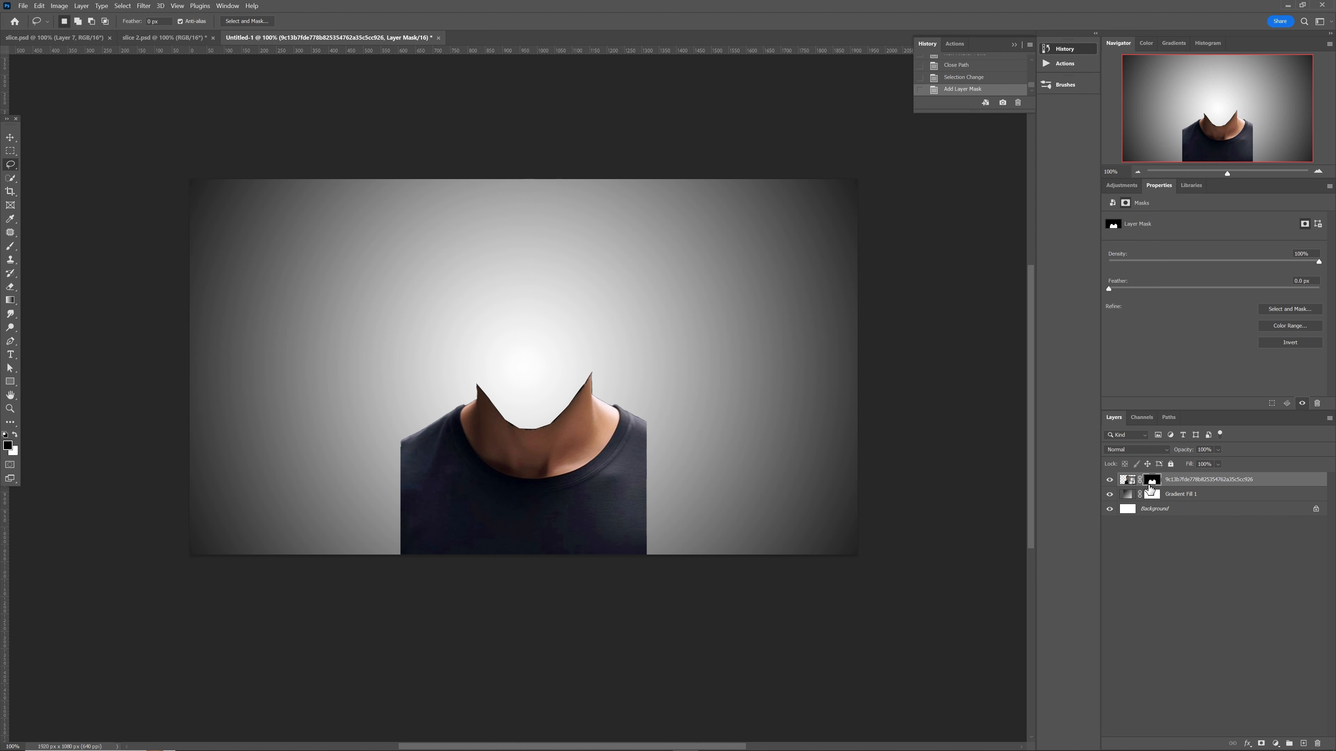
key(ctrl+i)
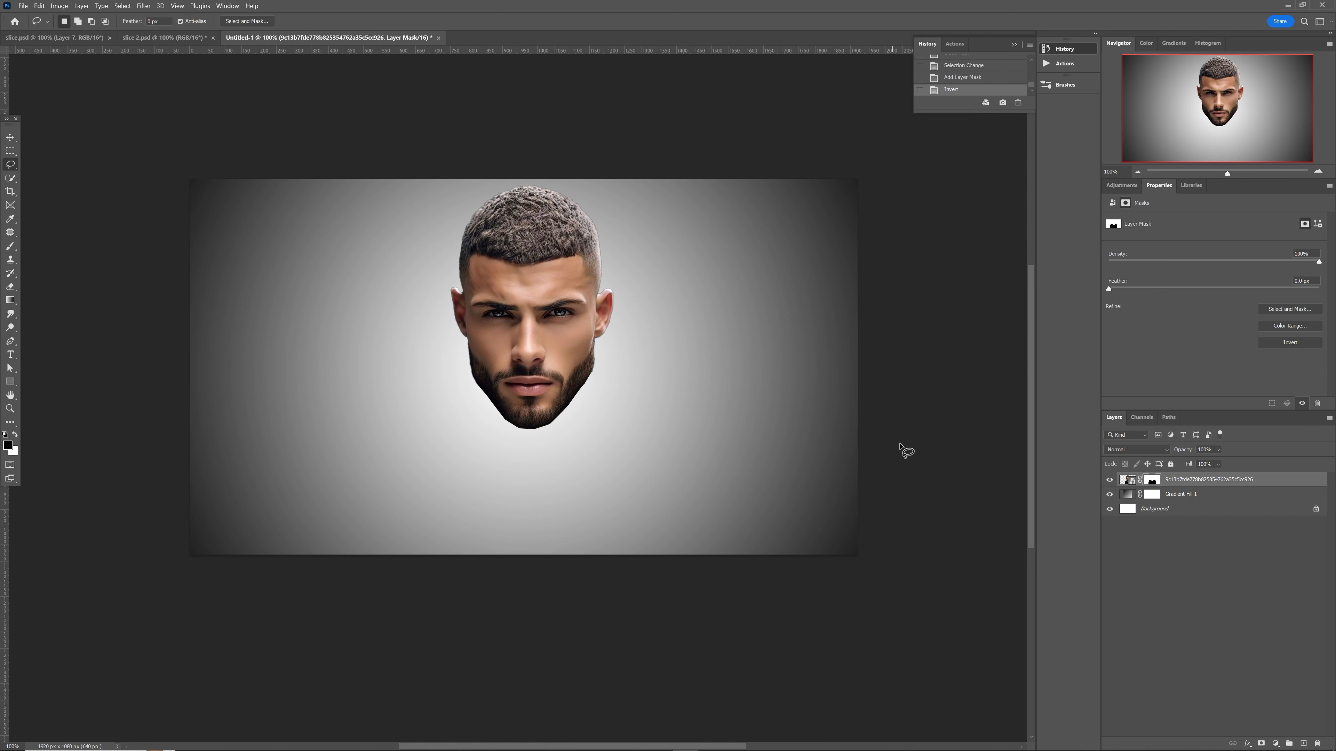
Refine the head mask's edge in Select and Mask by raising the edge-detection radius slightly with Smart Radius on
double_click(1153, 482)
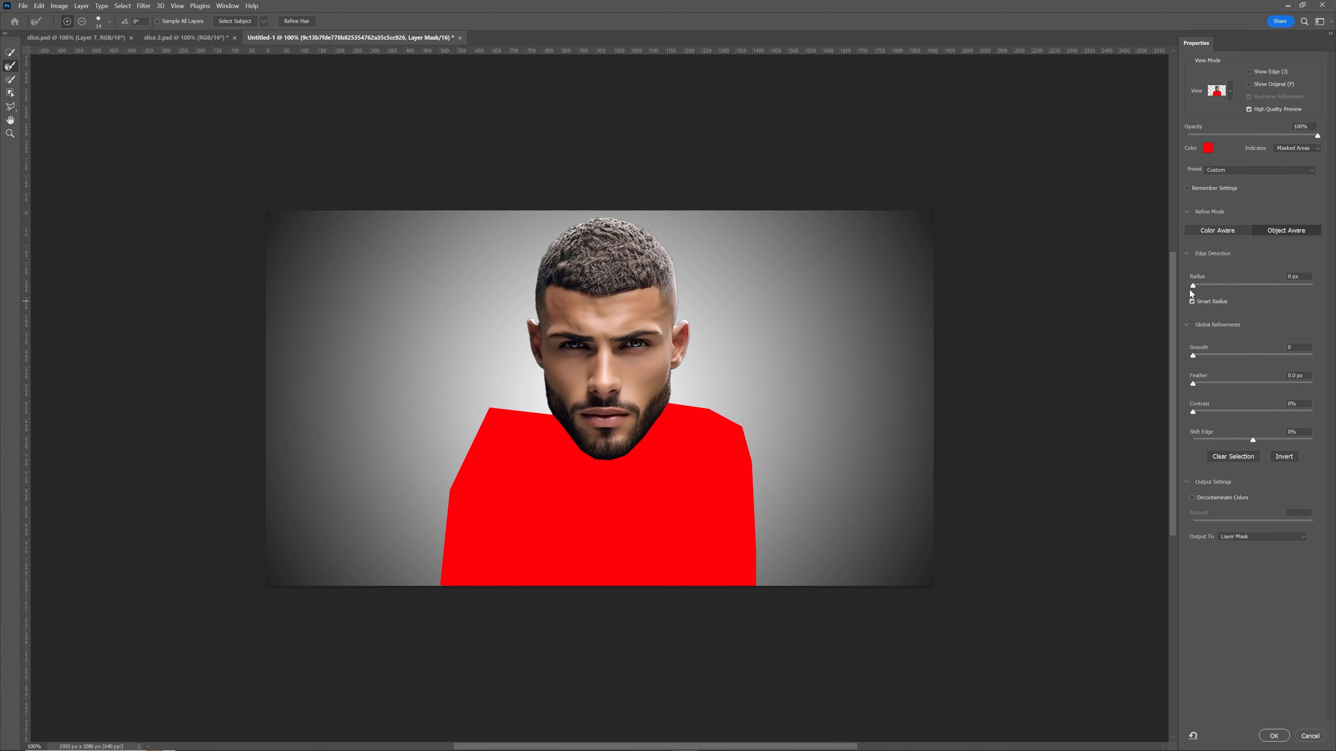
drag(1203, 284, 1214, 285)
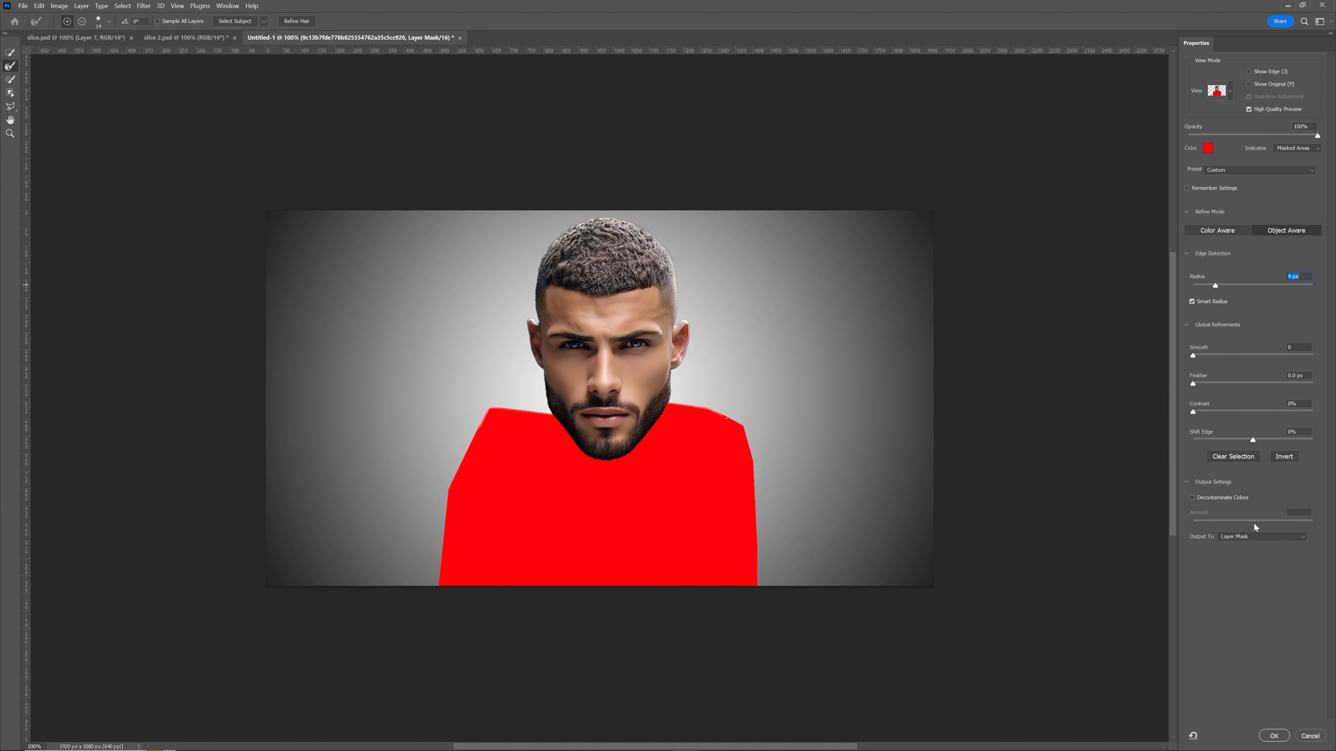
click(1274, 736)
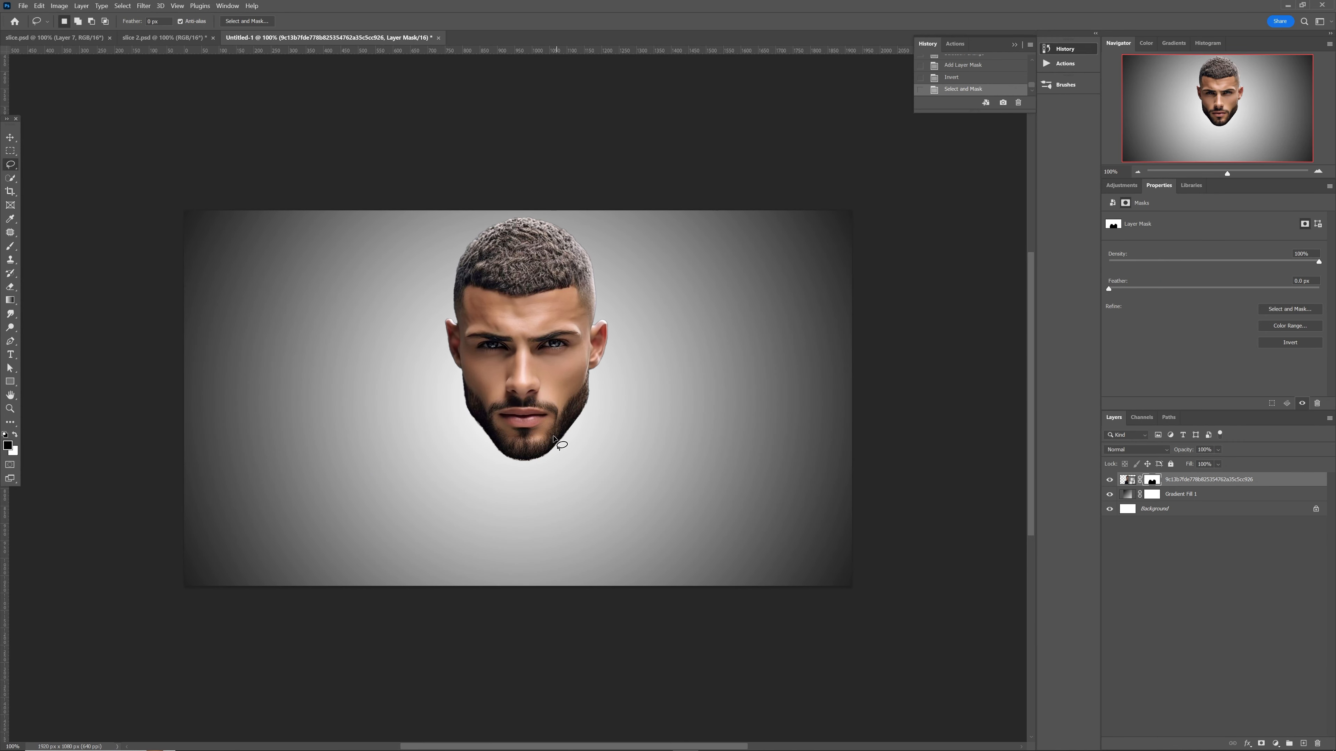
Convert the masked portrait layer to a Smart Object
key(v)
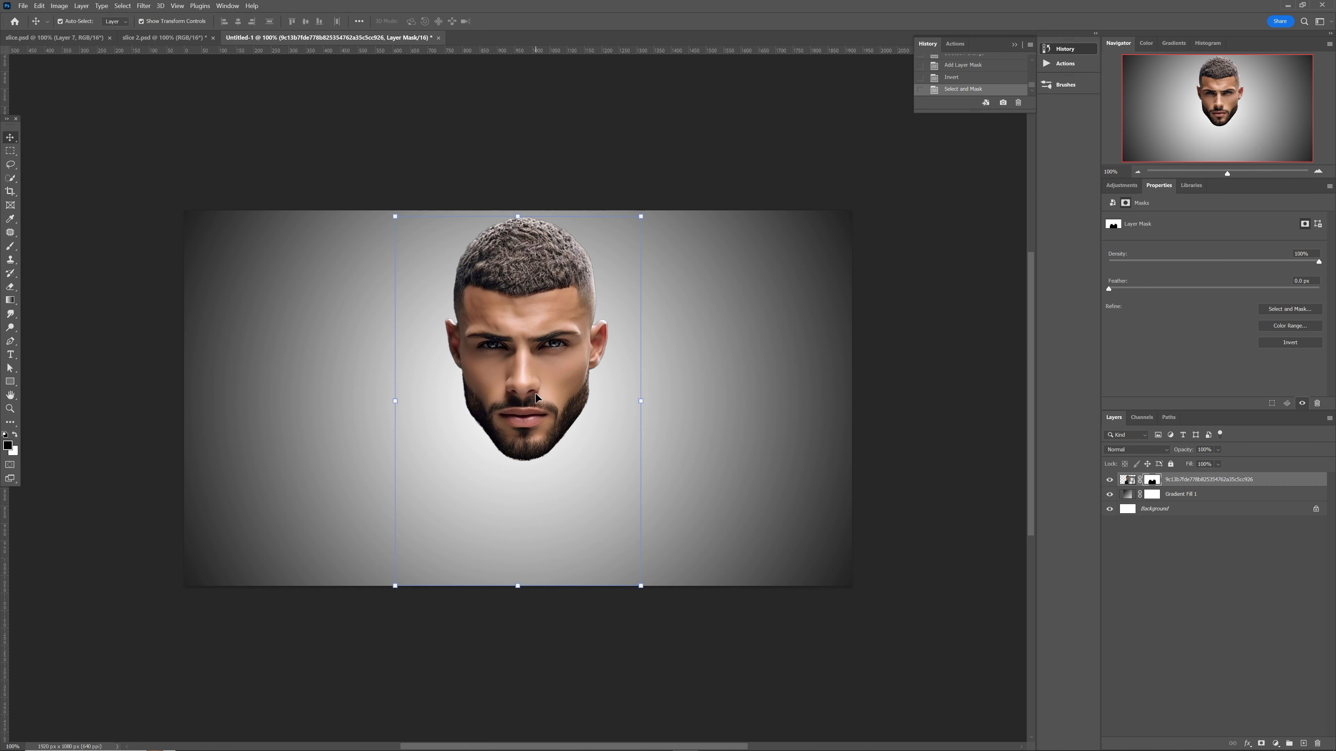
right_click(1265, 483)
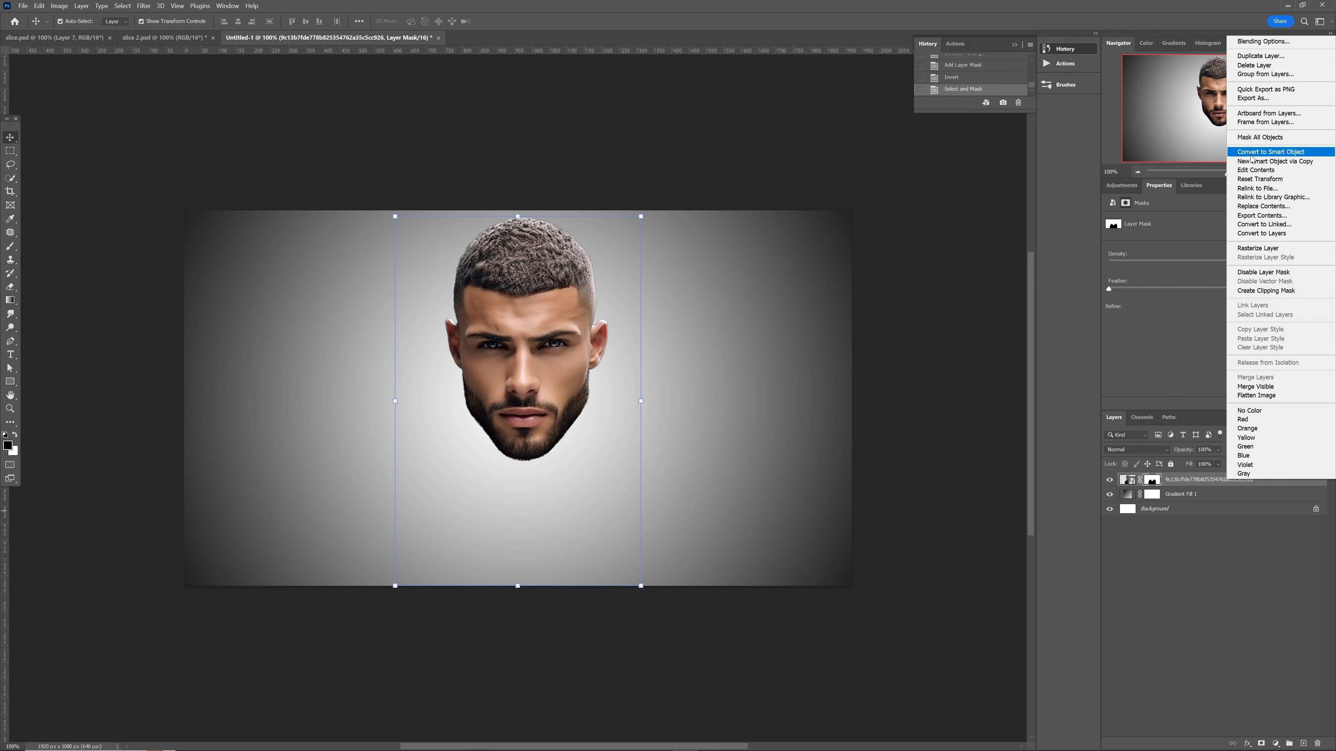
click(1262, 152)
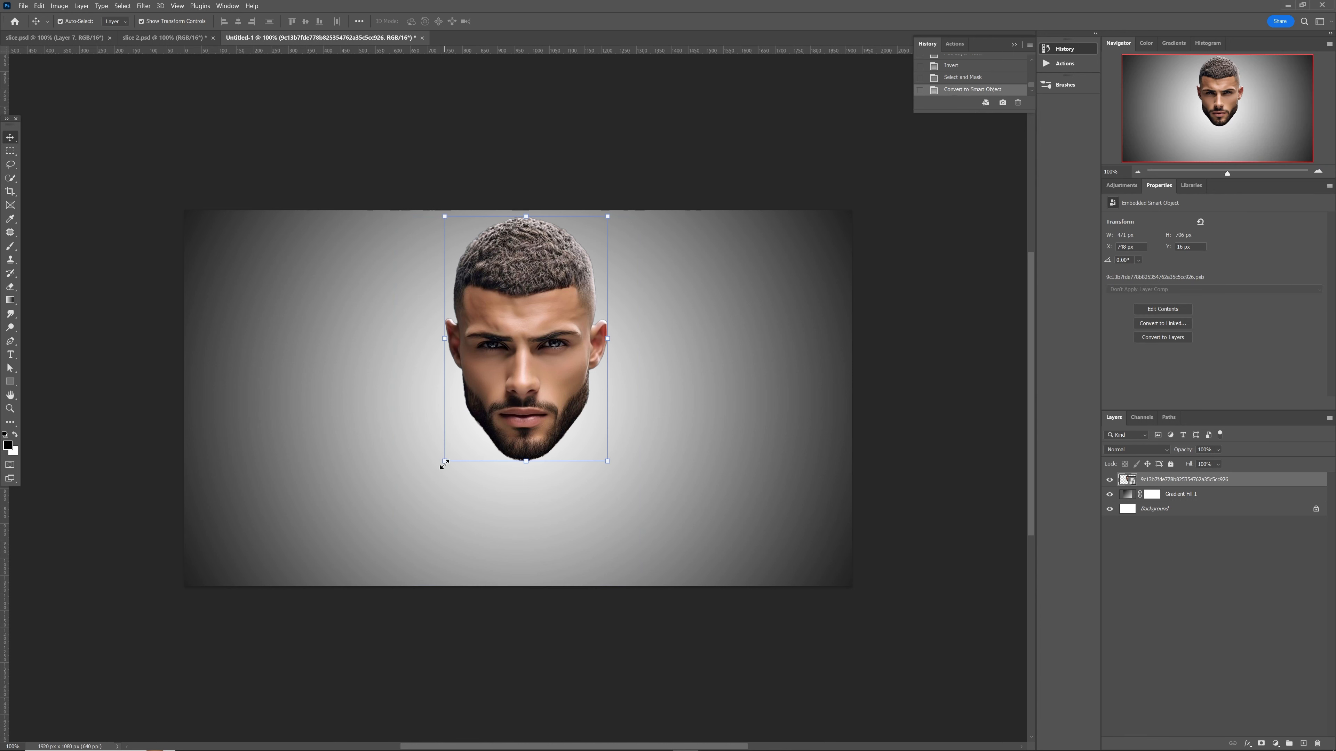
Scale the head up to about 128% and reposition it near the middle of the canvas
drag(445, 465, 432, 480)
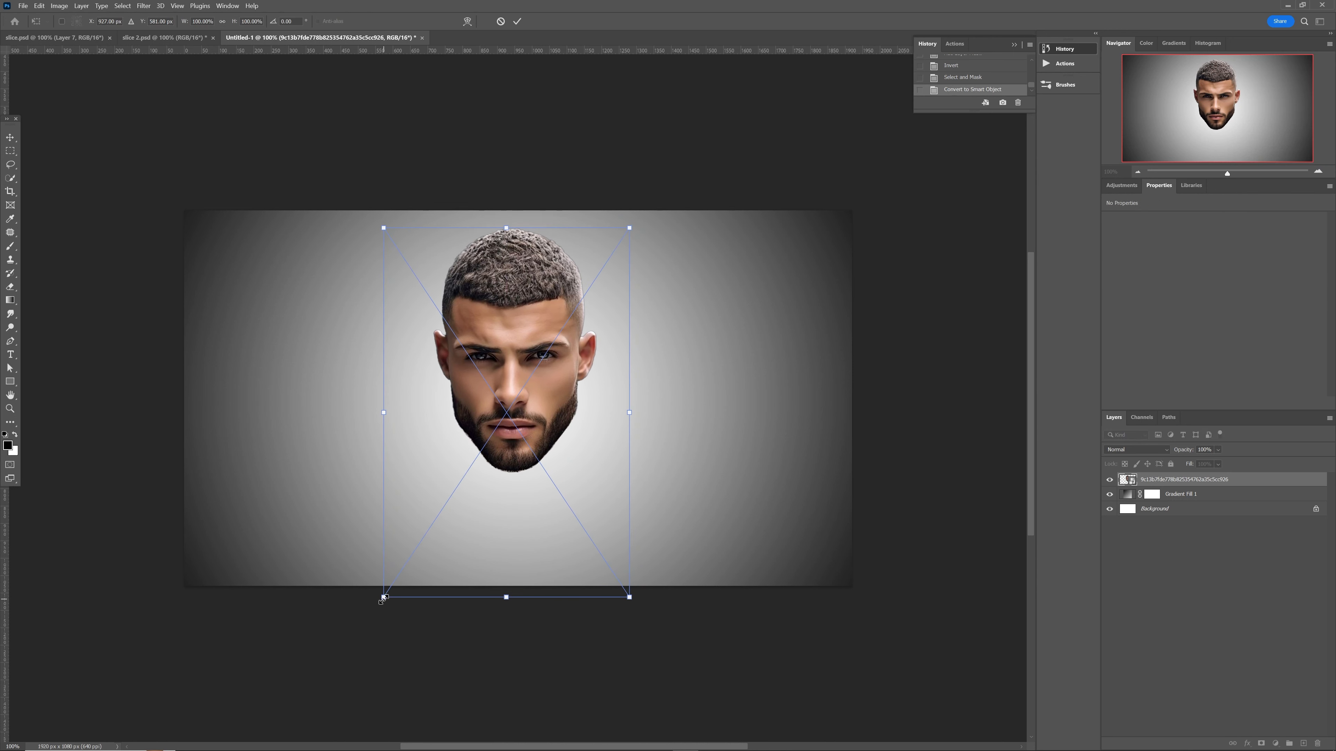
drag(382, 600, 273, 668)
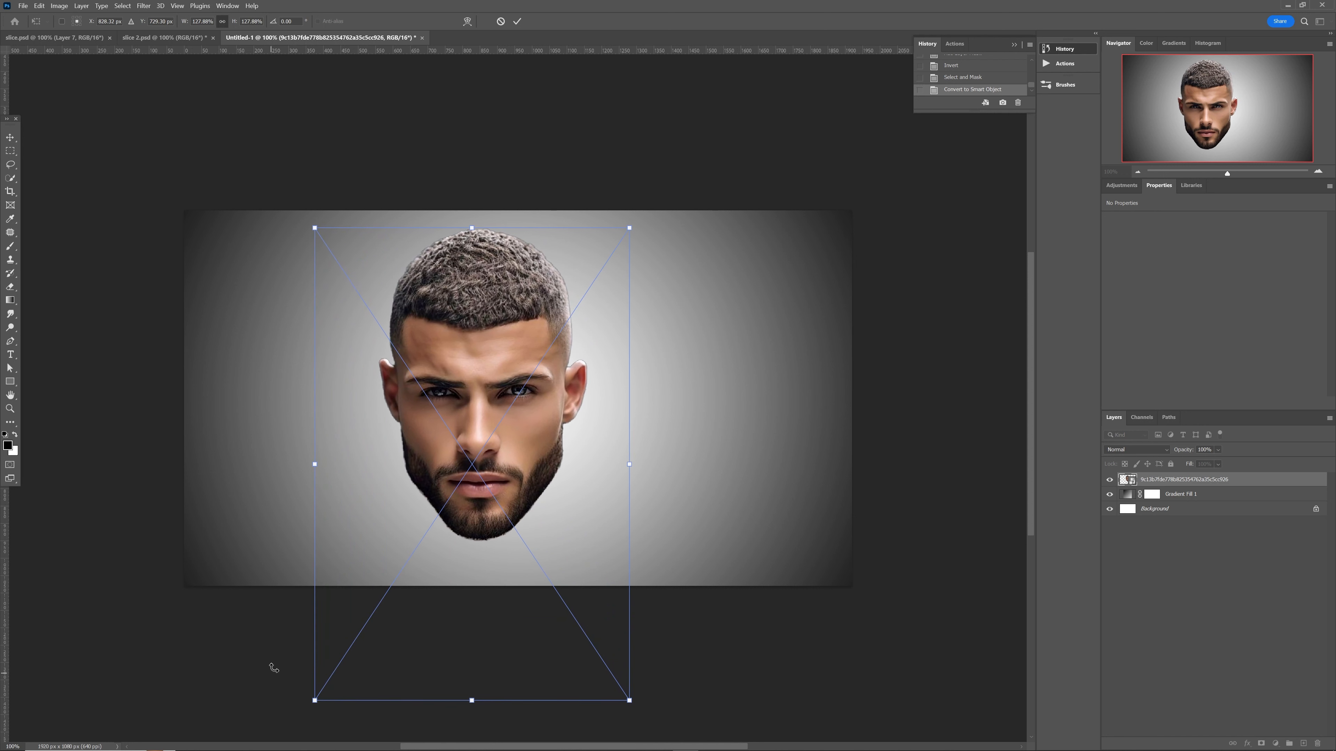
click(516, 22)
drag(494, 397, 517, 397)
click(545, 166)
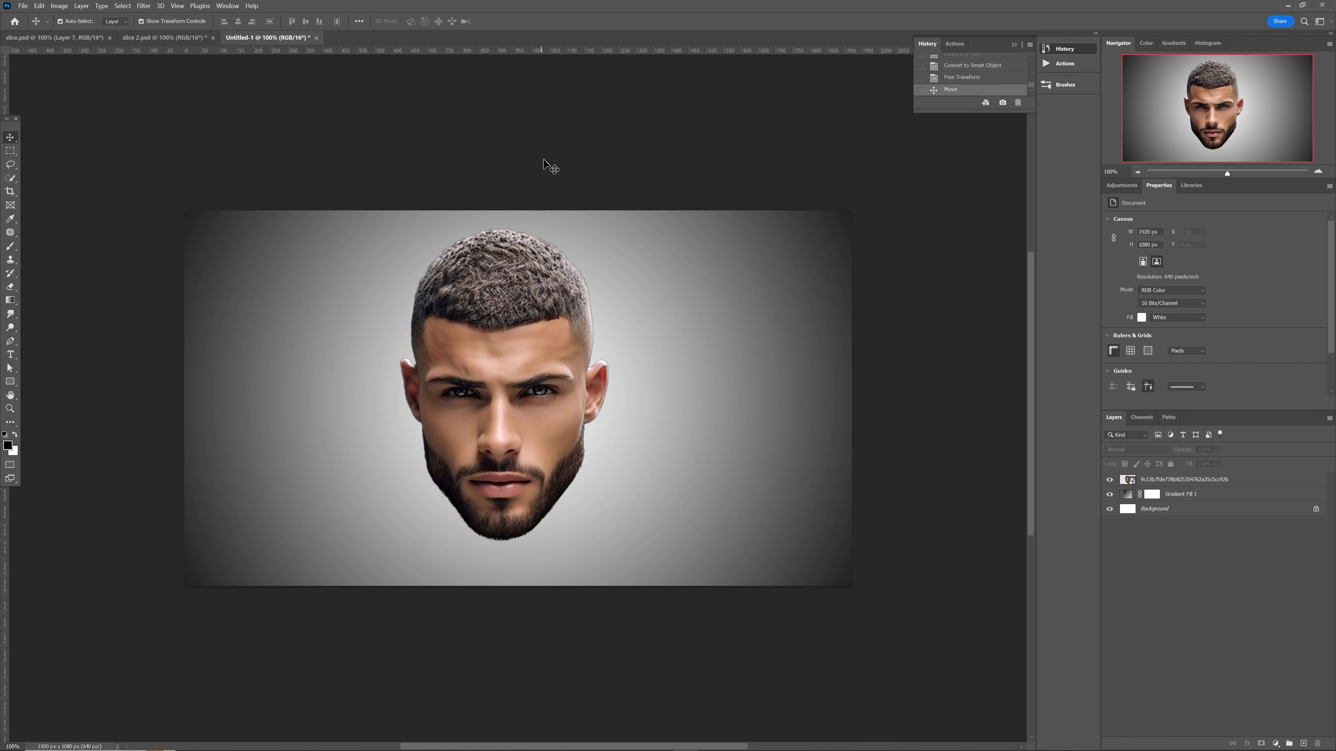
Add a Black & White adjustment above the head and merge it with the portrait layer
click(1111, 186)
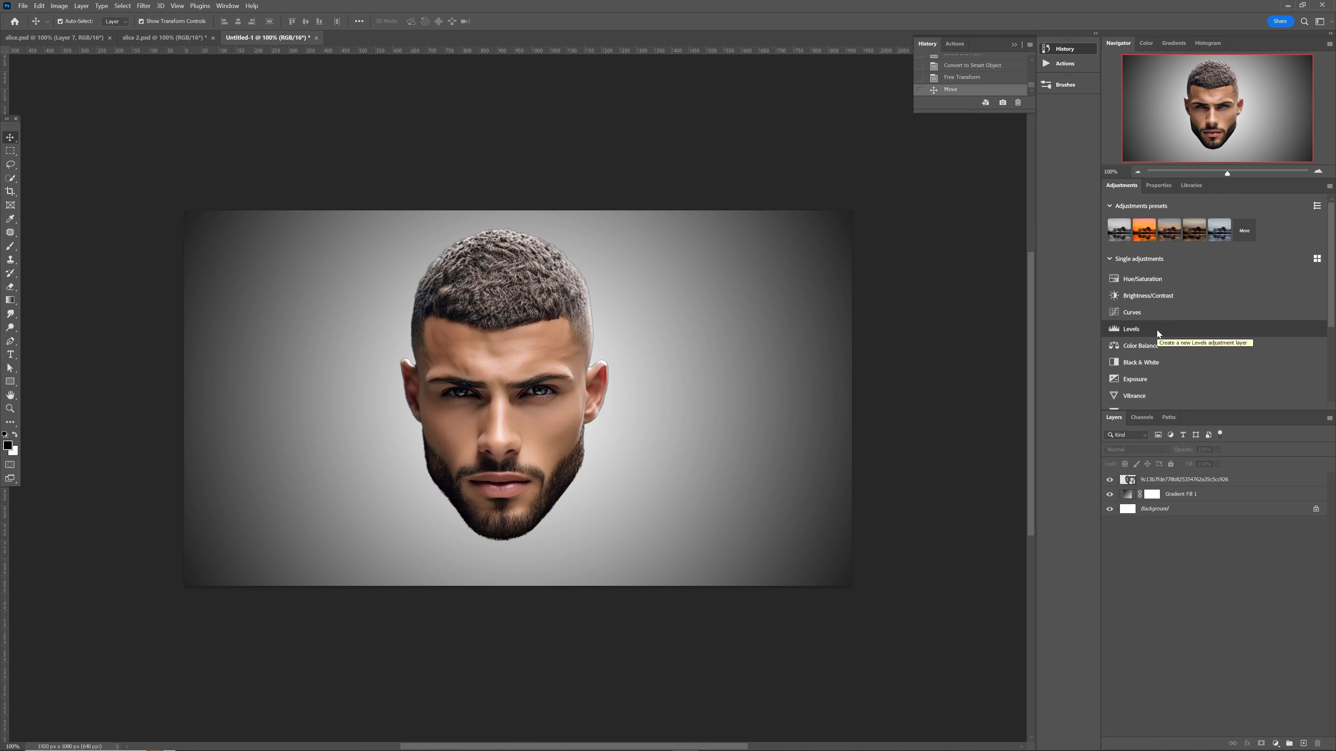
click(1156, 362)
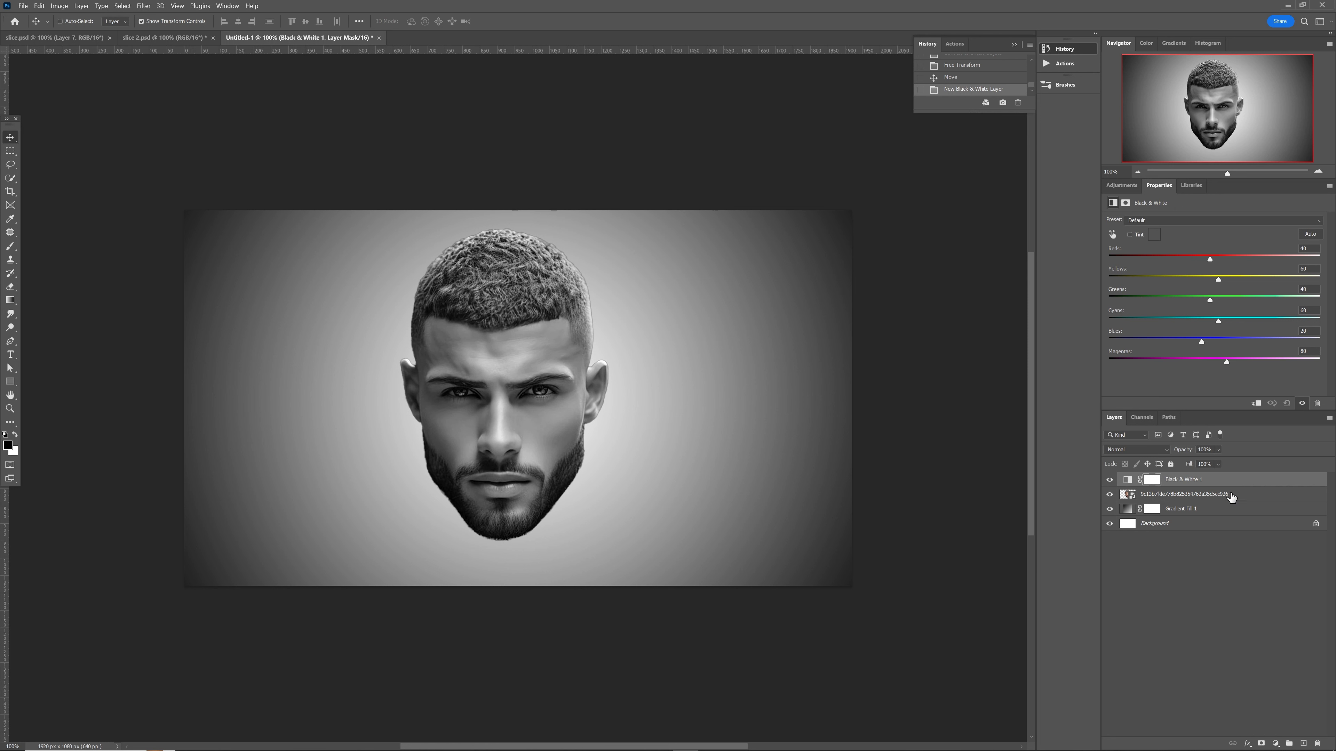
click(1231, 497)
right_click(1228, 484)
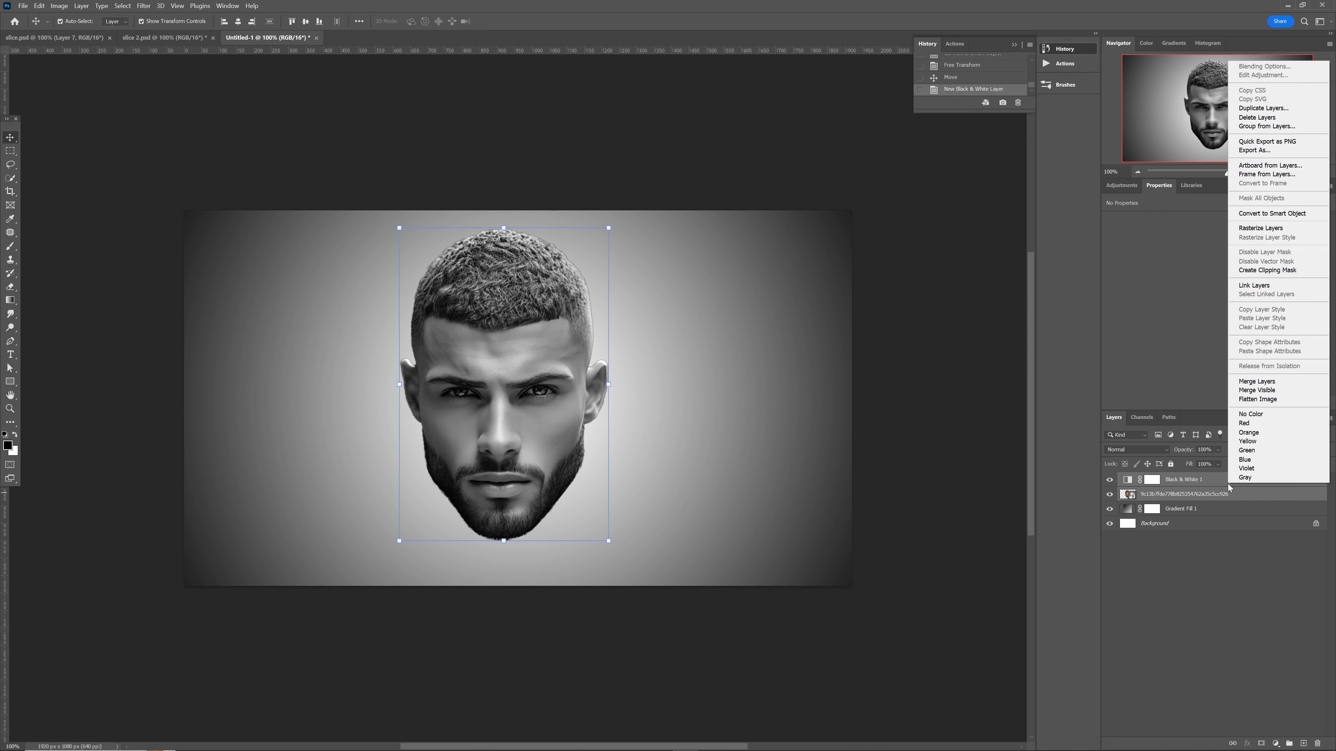
click(1261, 382)
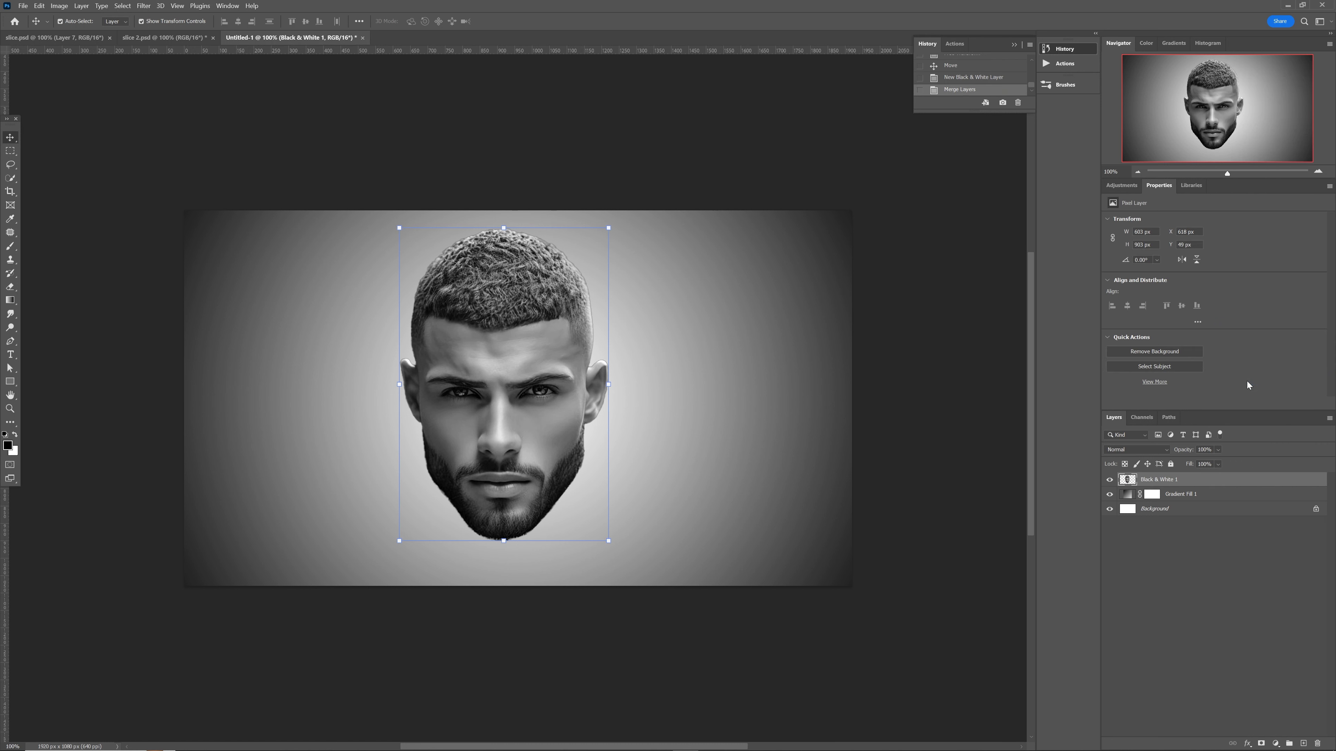
Rename the merged head layer as man 5
double_click(1162, 480)
text(man 5)
key(Return)
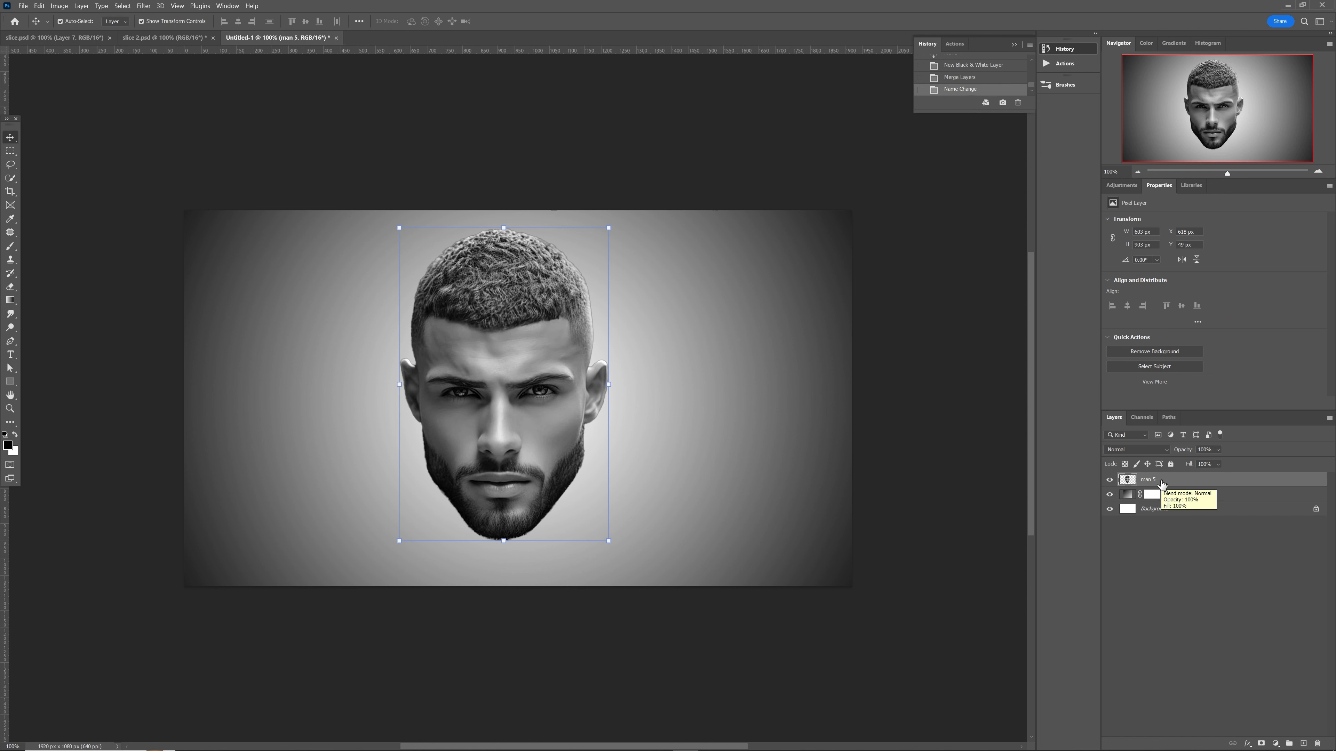
ctrl+click(1161, 482)
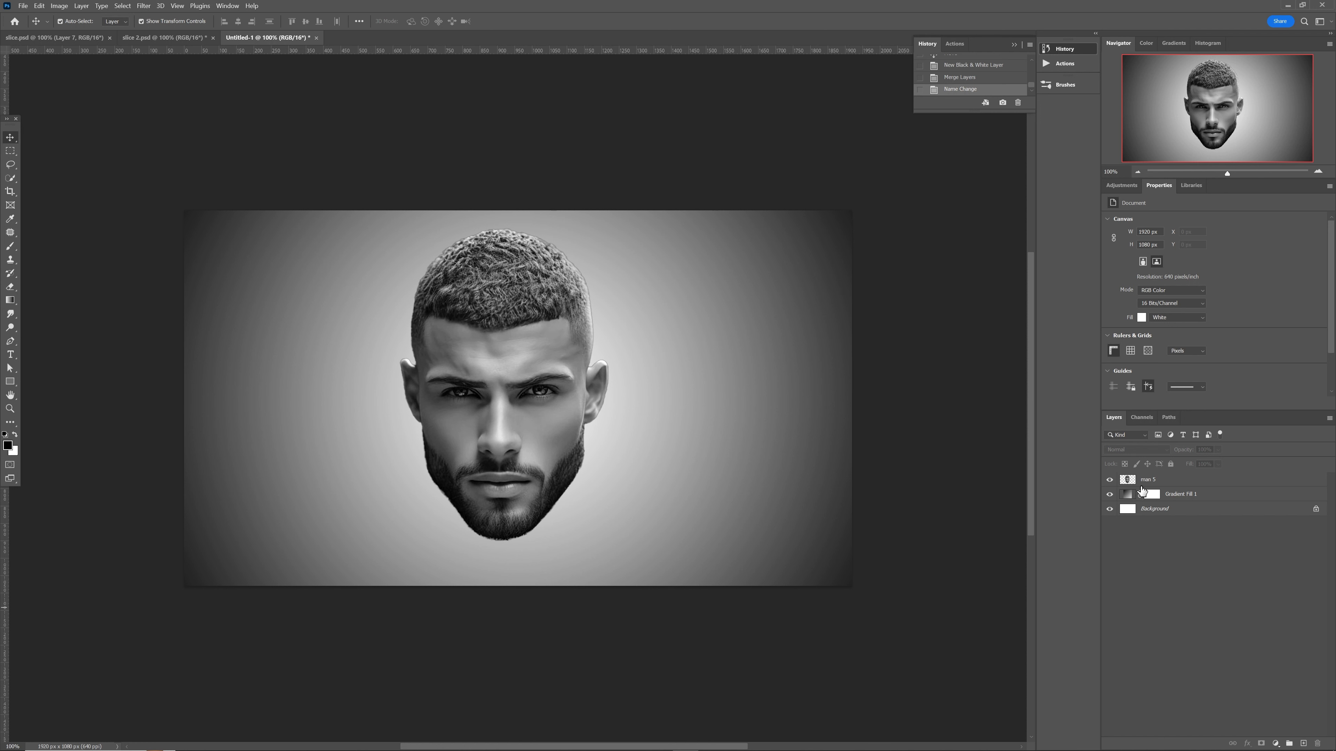
Create a new empty layer above man 5 and adjust the Brush size for painting guide lines
click(1155, 483)
click(1303, 743)
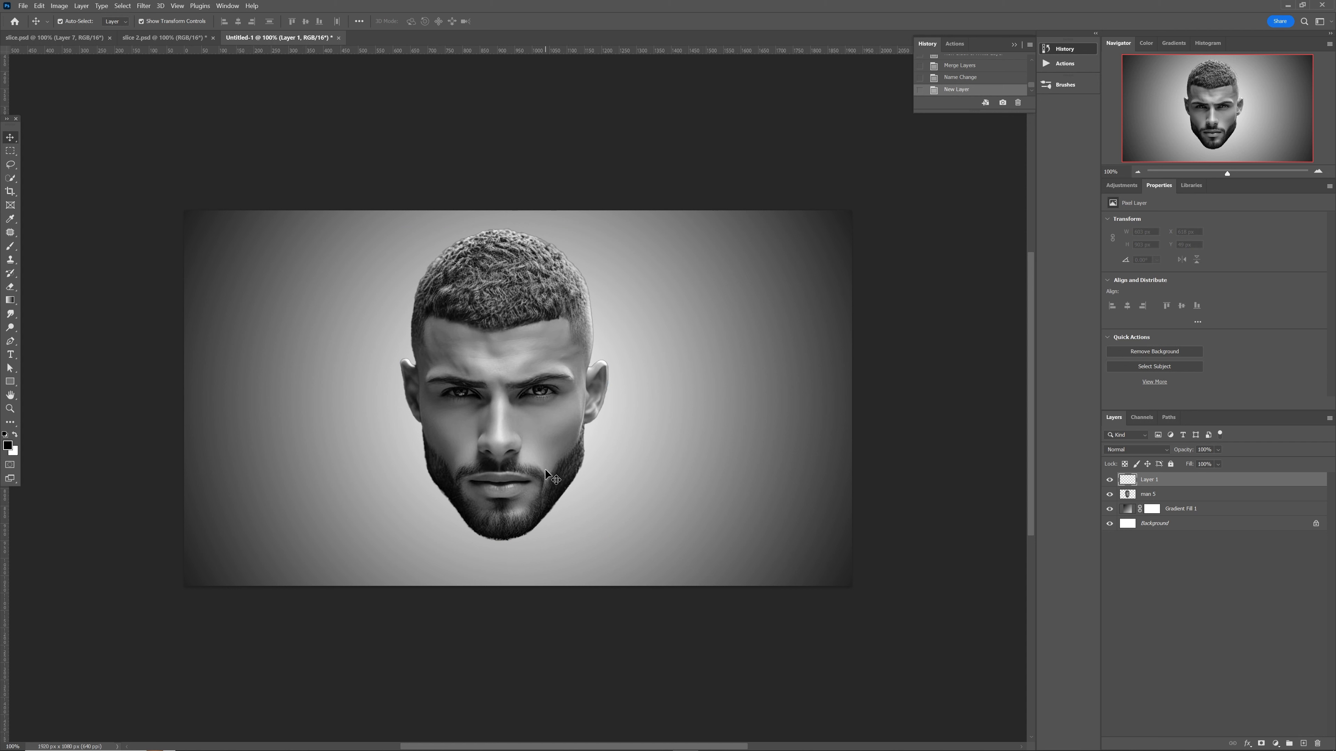
key(b)
drag(546, 470, 494, 455)
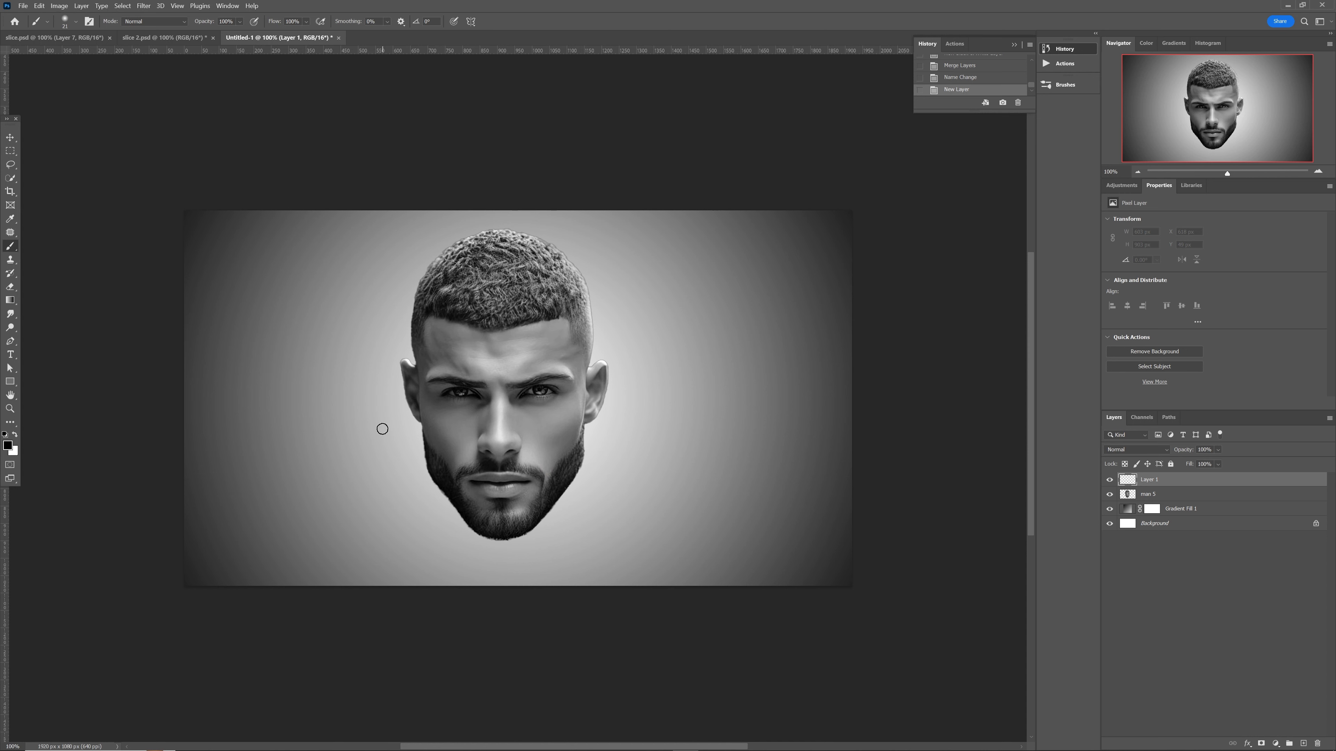
drag(382, 429, 368, 451)
key(ctrl+0)
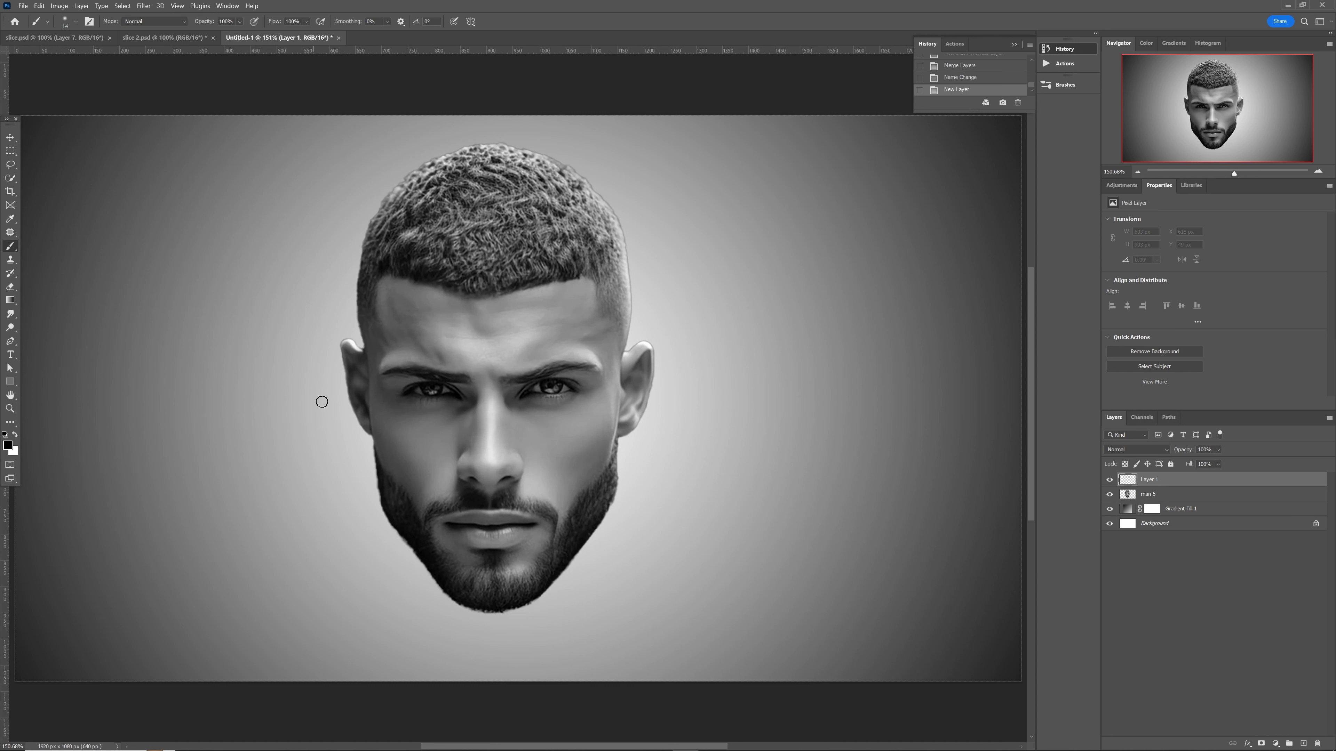
Set the foreground colour to orange-yellow e8b20e
click(8, 448)
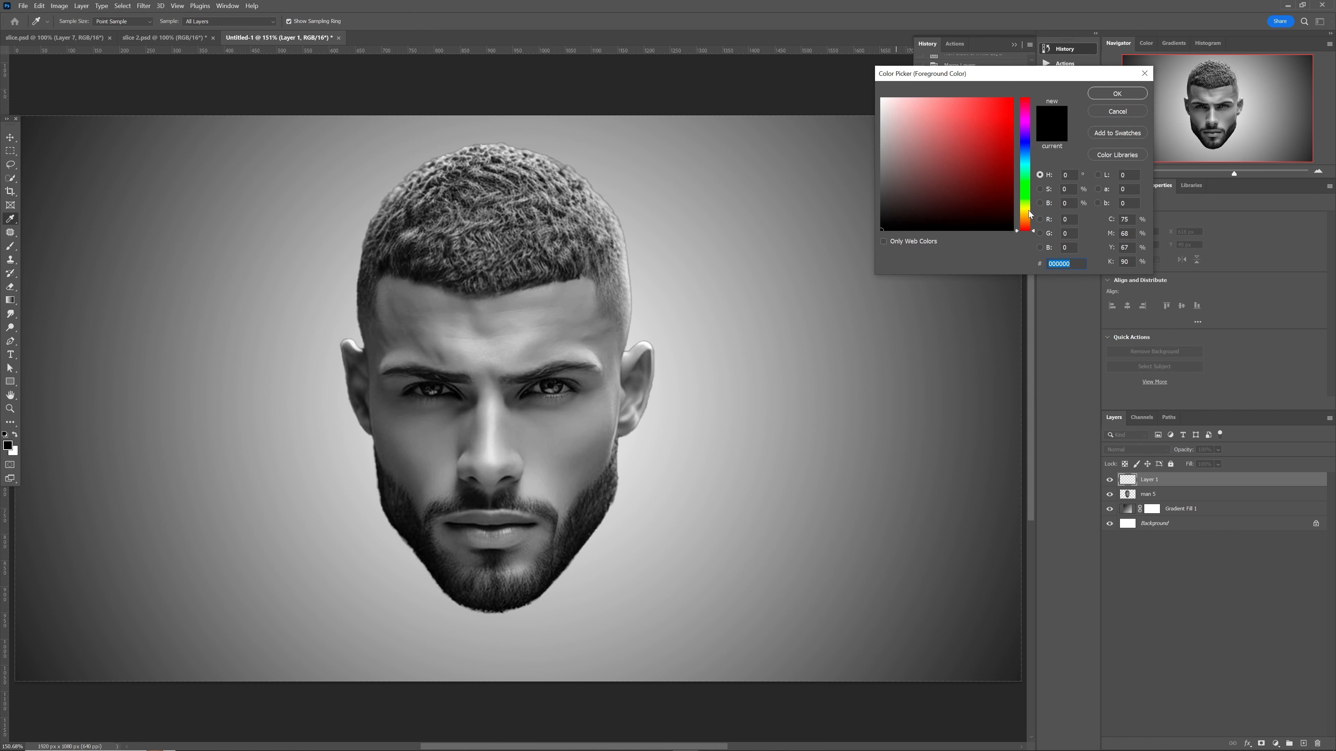
click(1029, 214)
click(1006, 110)
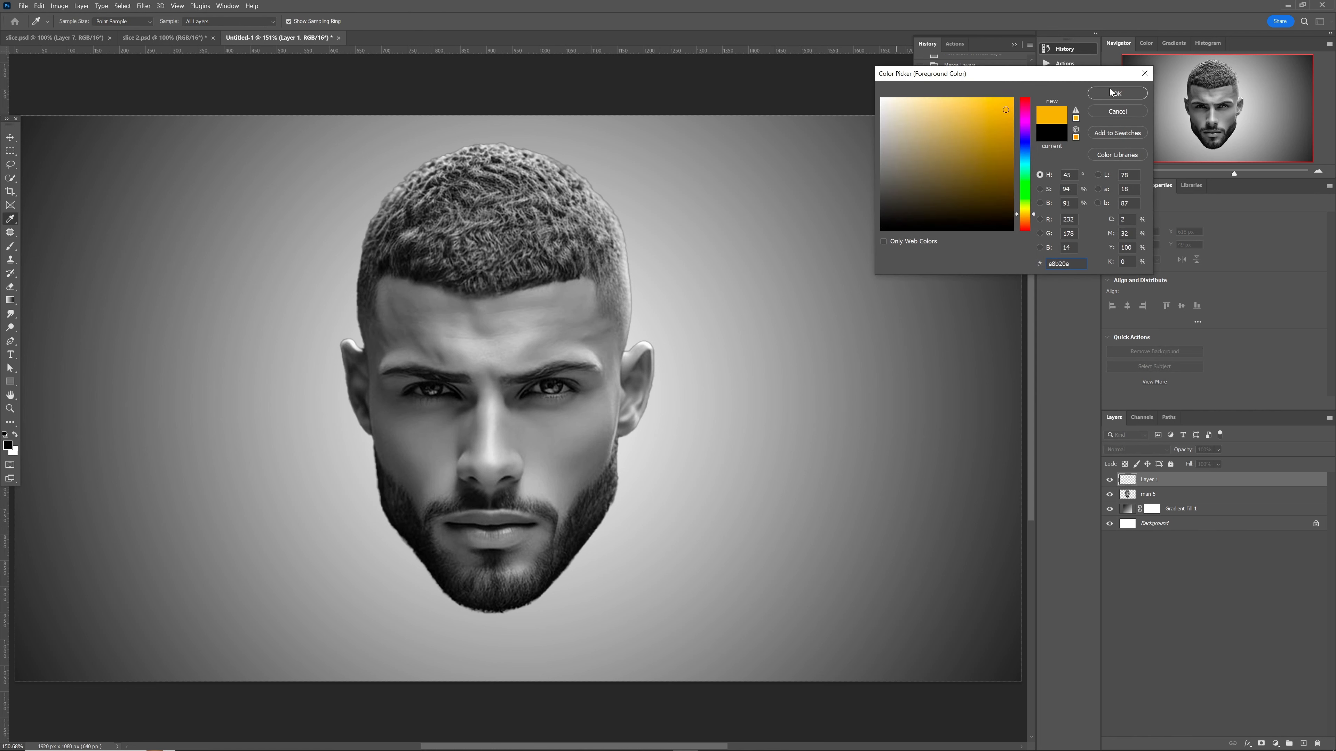
click(1120, 93)
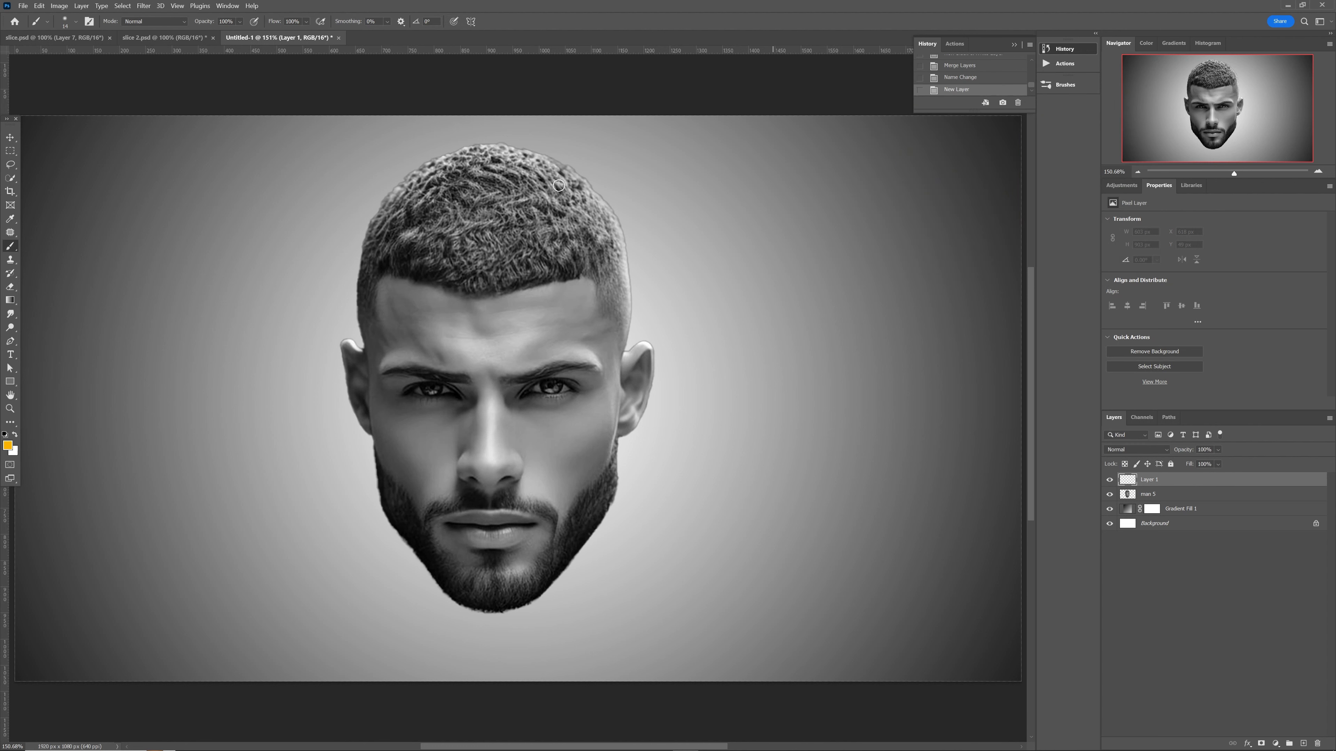
Paint four curved guide lines across the head: through the hair, the forehead, the nose and below the mouth
mouse_move(361, 212)
mouse_down()
mouse_move(396, 220)
mouse_move(665, 173)
mouse_up()
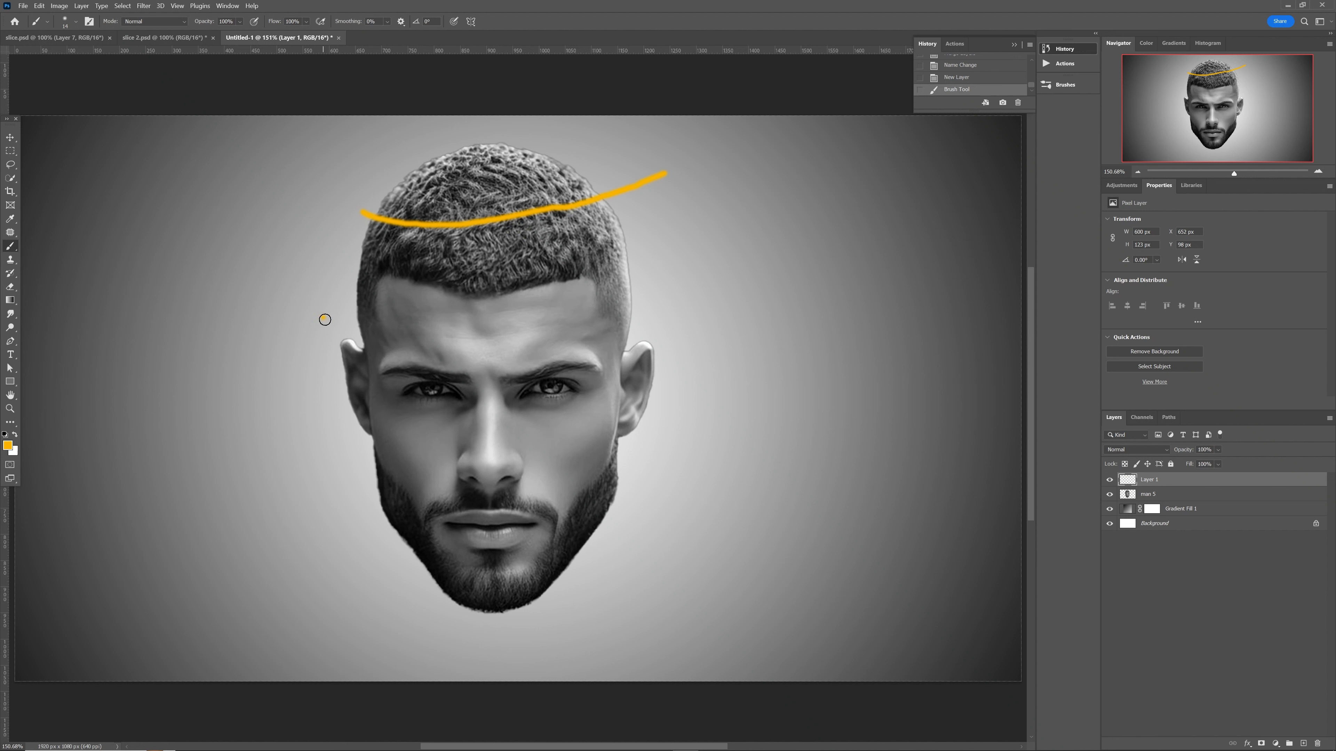
mouse_move(325, 319)
mouse_down()
mouse_move(432, 342)
mouse_move(683, 275)
mouse_up()
drag(347, 441, 669, 420)
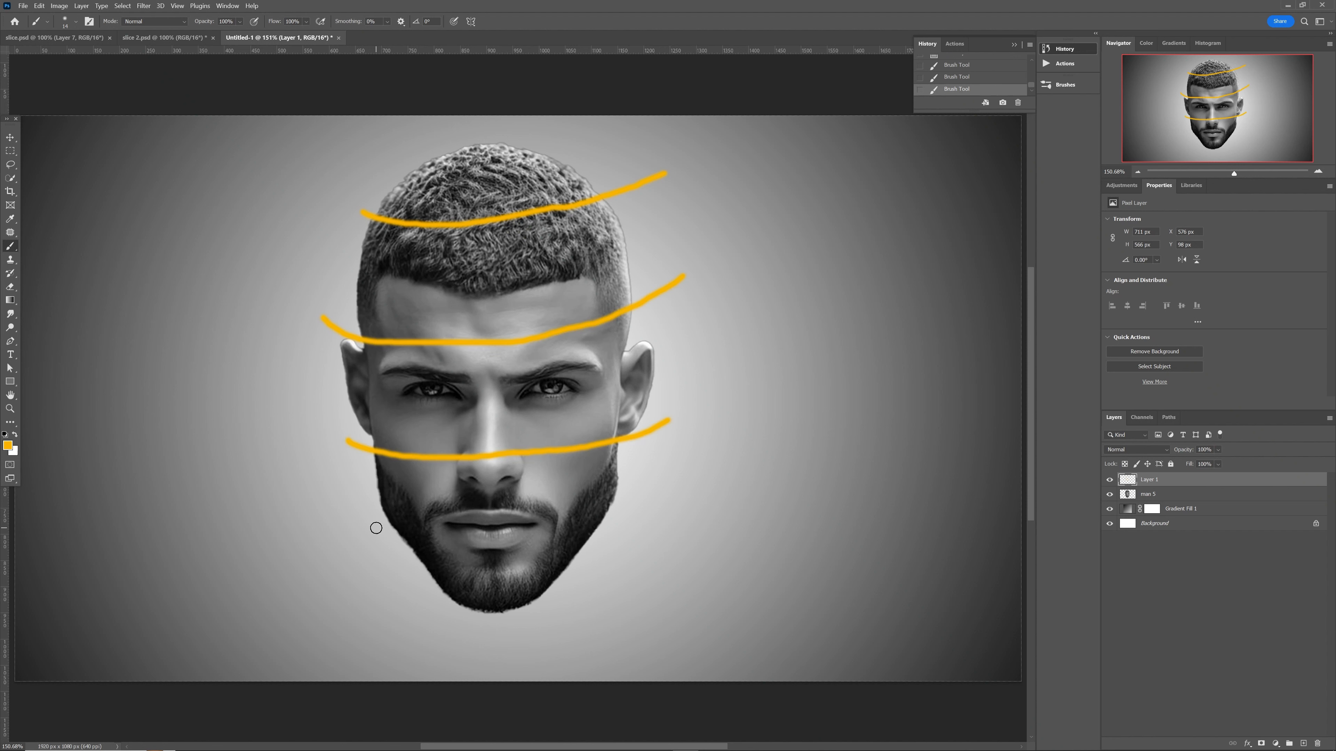
mouse_move(374, 530)
mouse_down()
mouse_move(517, 552)
mouse_move(639, 511)
mouse_up()
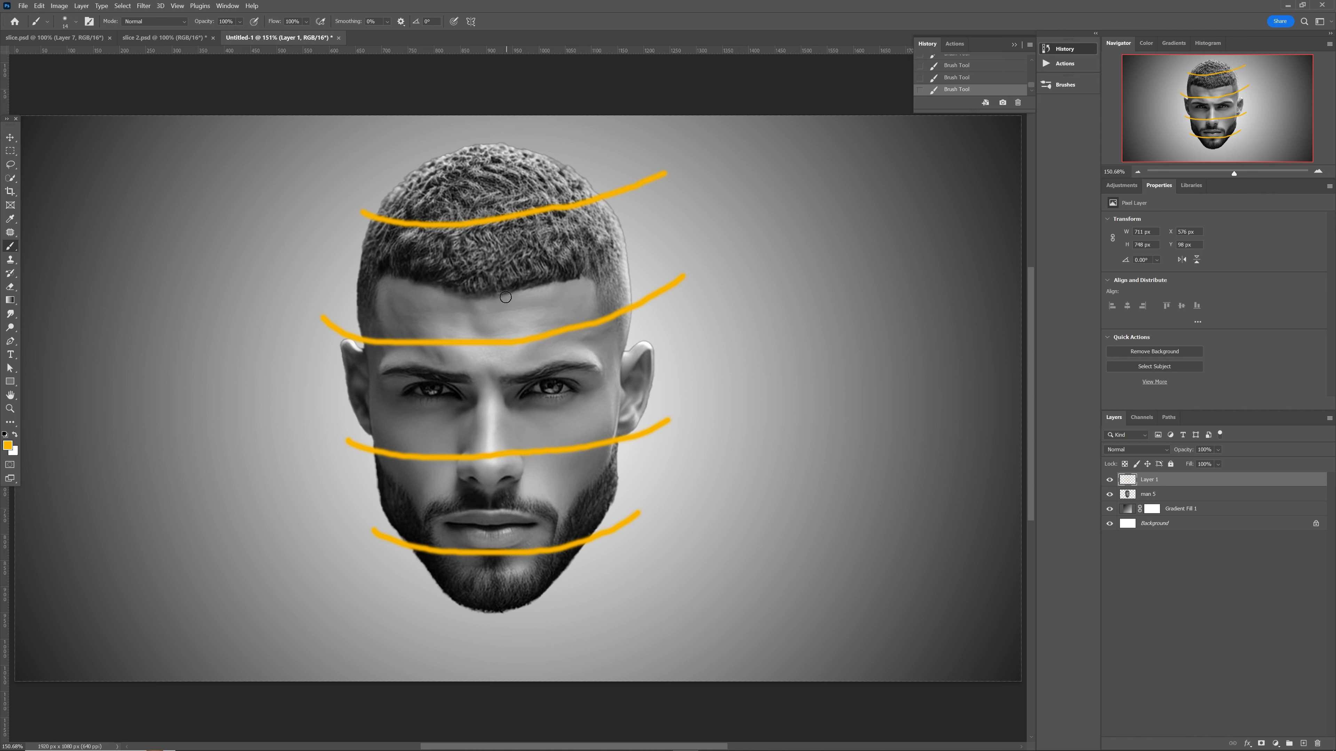
On the man 5 layer, start a Pen tool path that follows the topmost guide line across the hair
key(p)
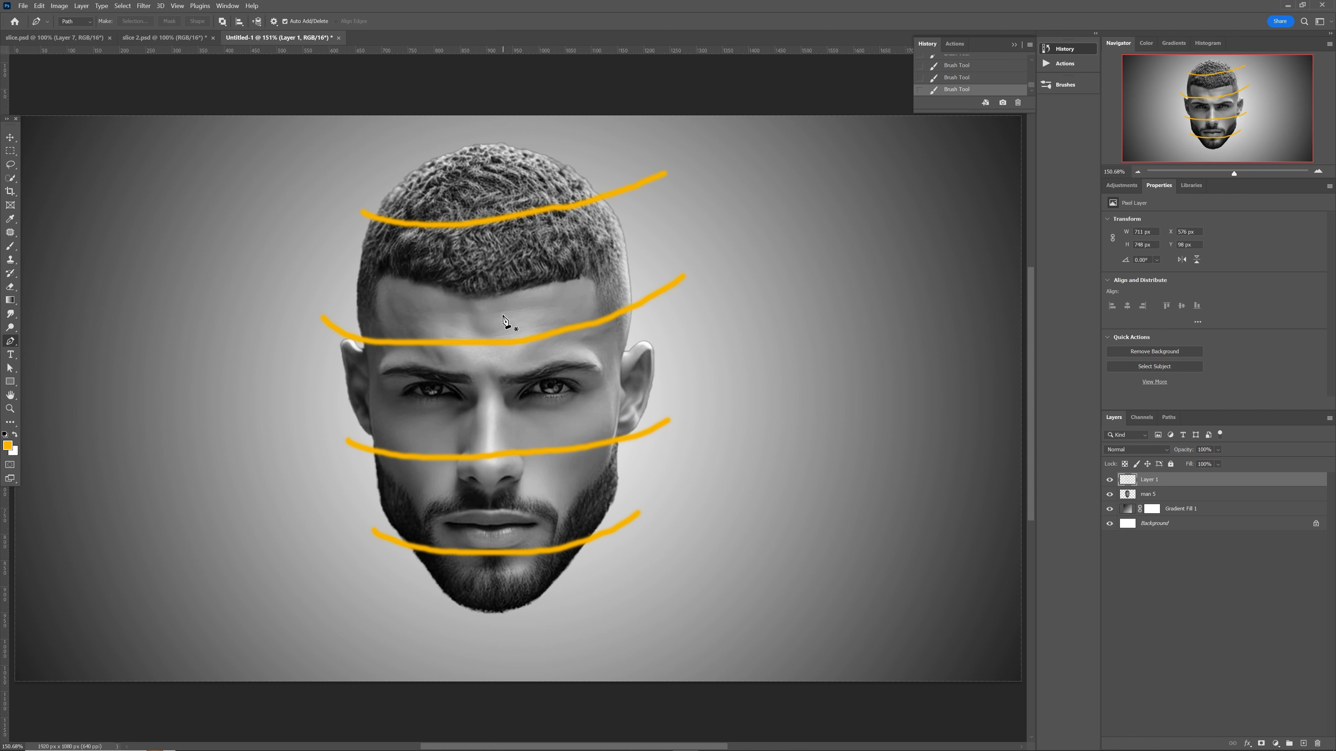
click(1165, 494)
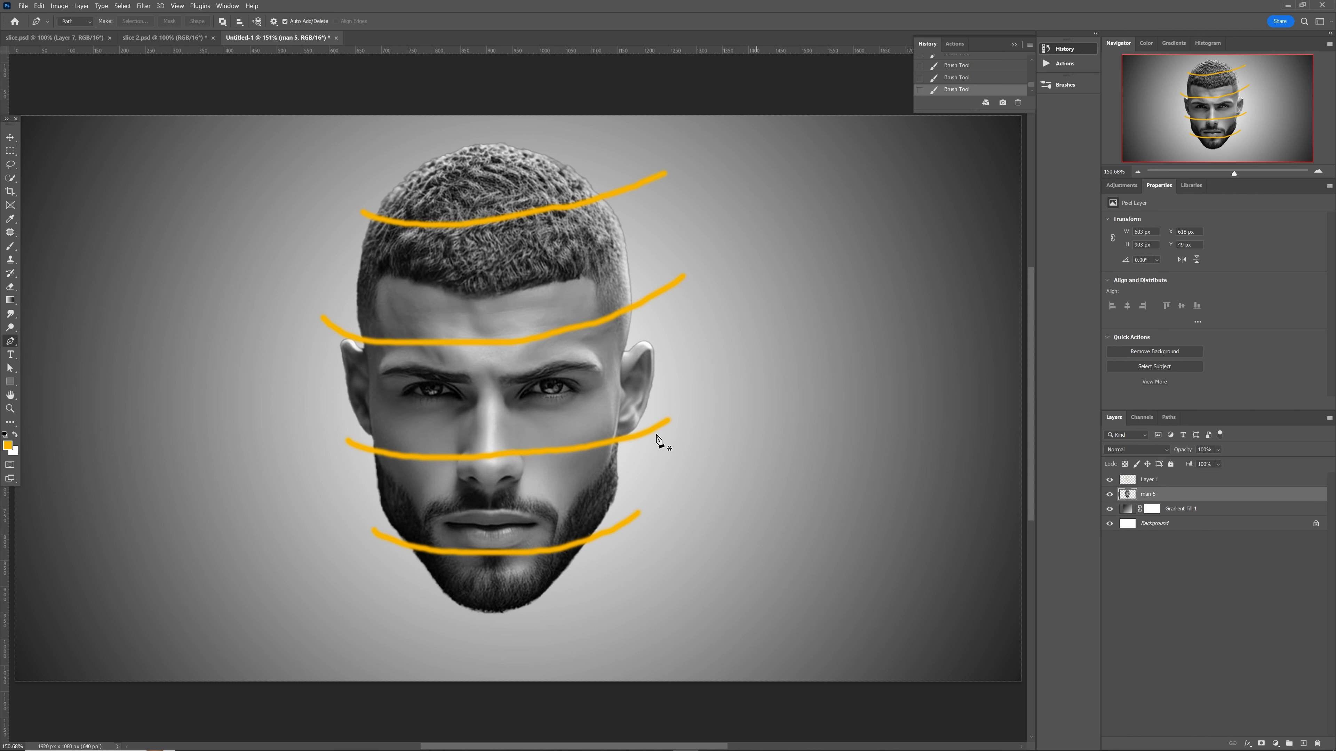
click(372, 216)
drag(610, 172, 629, 161)
drag(667, 166, 667, 167)
key(ctrl+z)
drag(452, 224, 480, 215)
alt+click(452, 224)
click(587, 204)
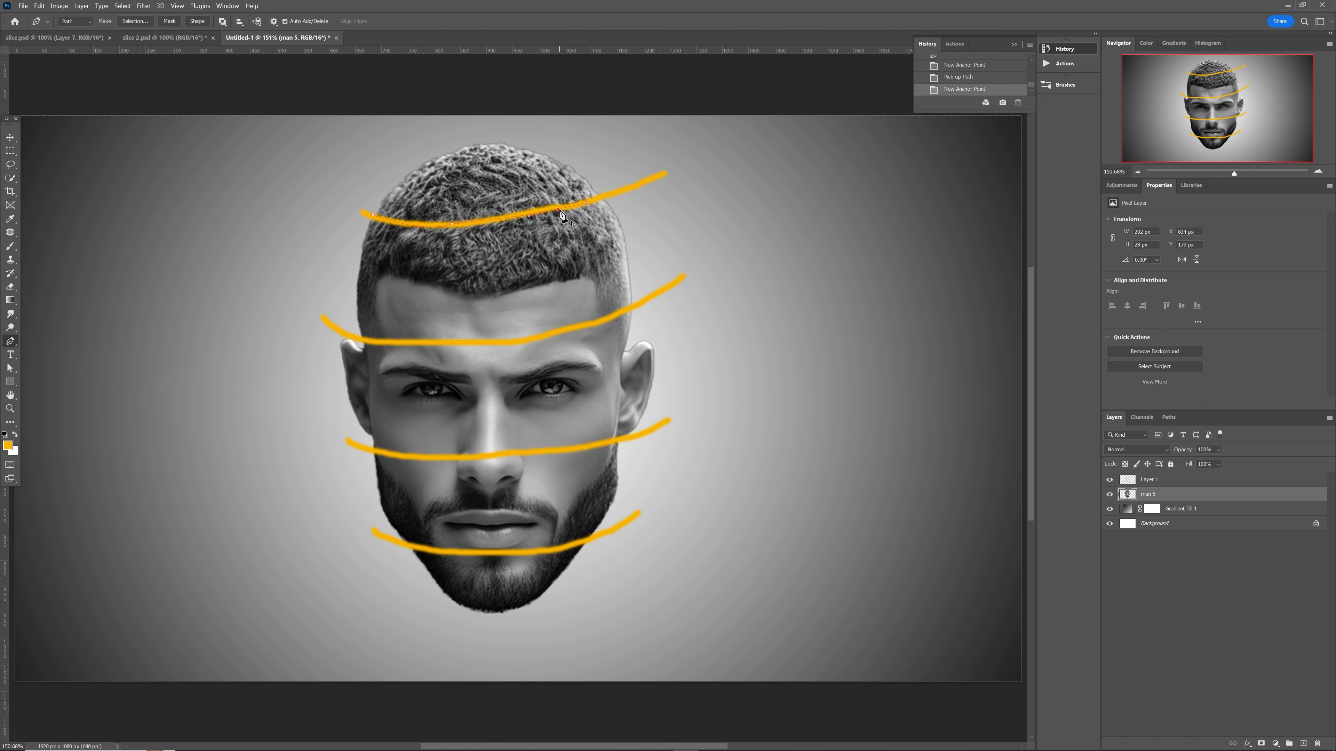
alt+click(558, 210)
Extend the path loosely around the crown of the head and close it at its starting point on the guide line
click(599, 161)
click(574, 151)
click(547, 136)
click(519, 136)
click(458, 133)
click(409, 146)
click(390, 166)
click(374, 187)
click(373, 206)
click(374, 215)
click(373, 215)
Turn the closed path around the crown into a selection
right_click(450, 202)
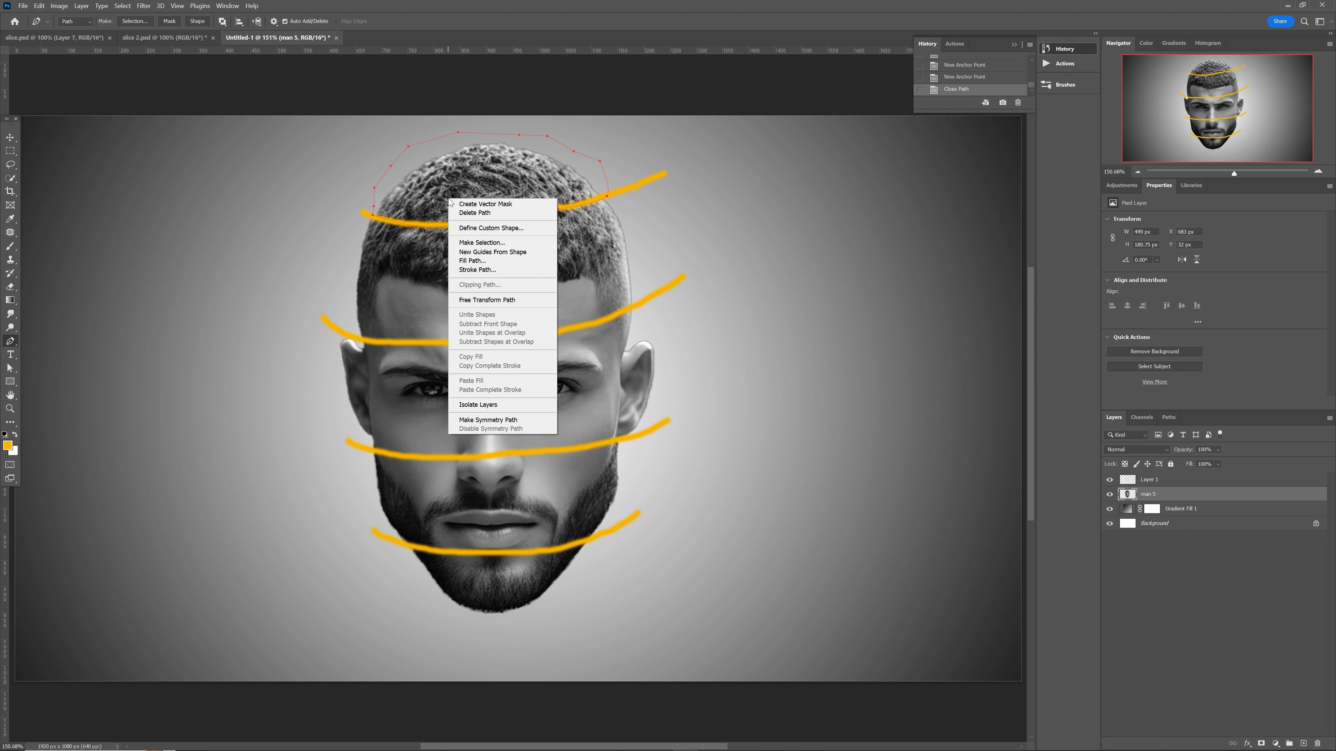
click(482, 242)
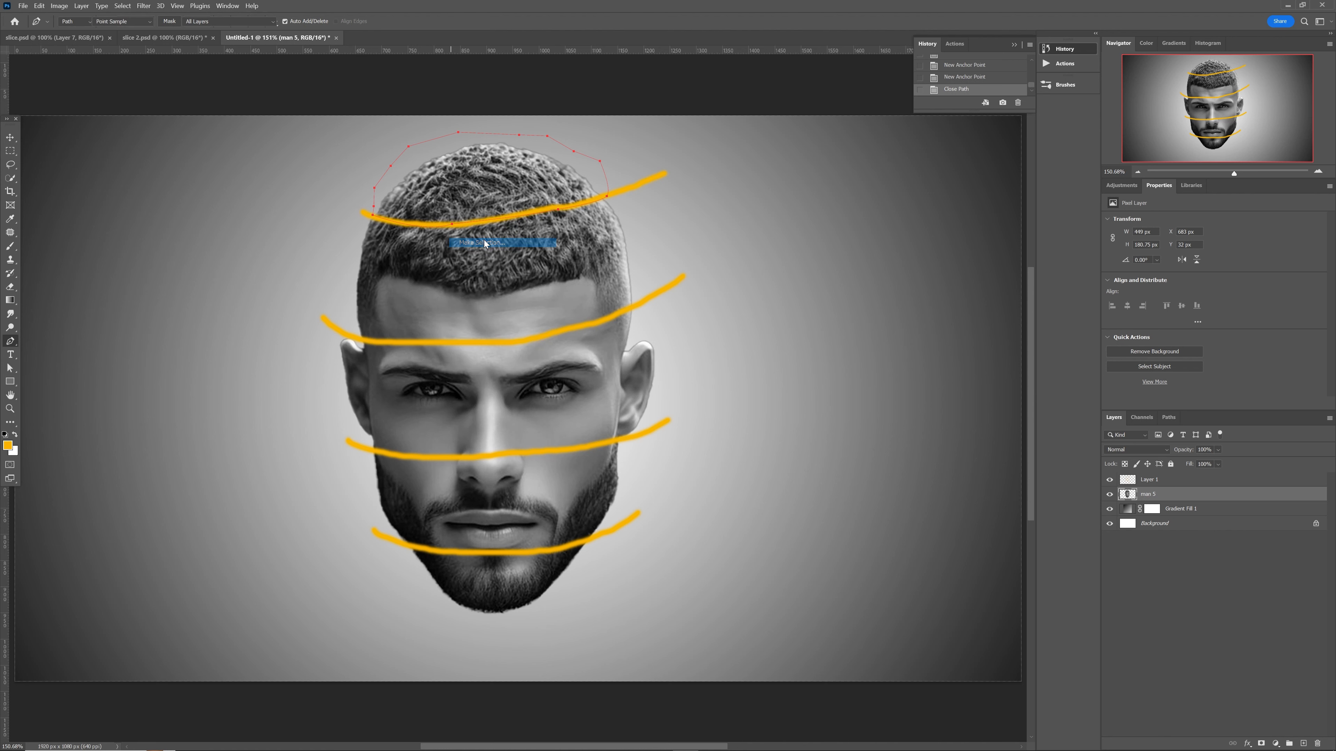
click(415, 104)
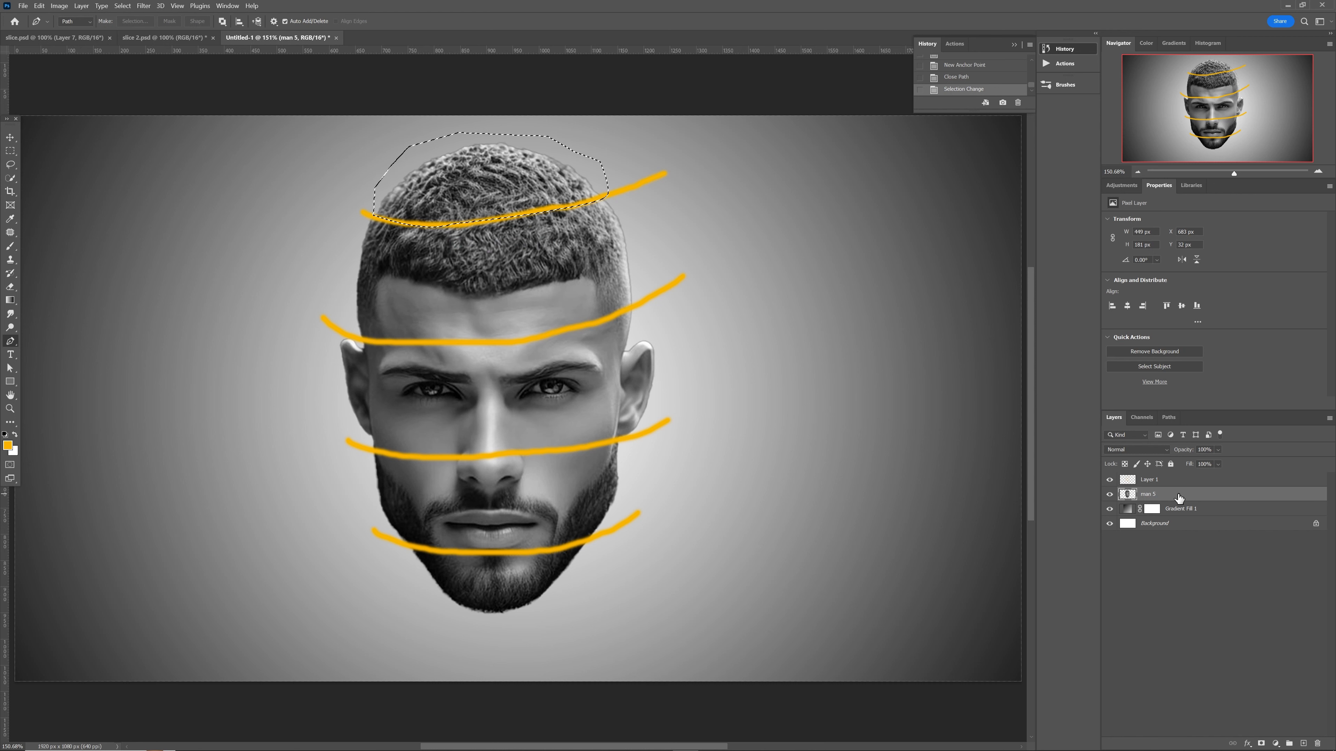
Cut the selected crown onto its own layer with Layer Via Cut, name it man 1, and hide it
key(l)
right_click(486, 182)
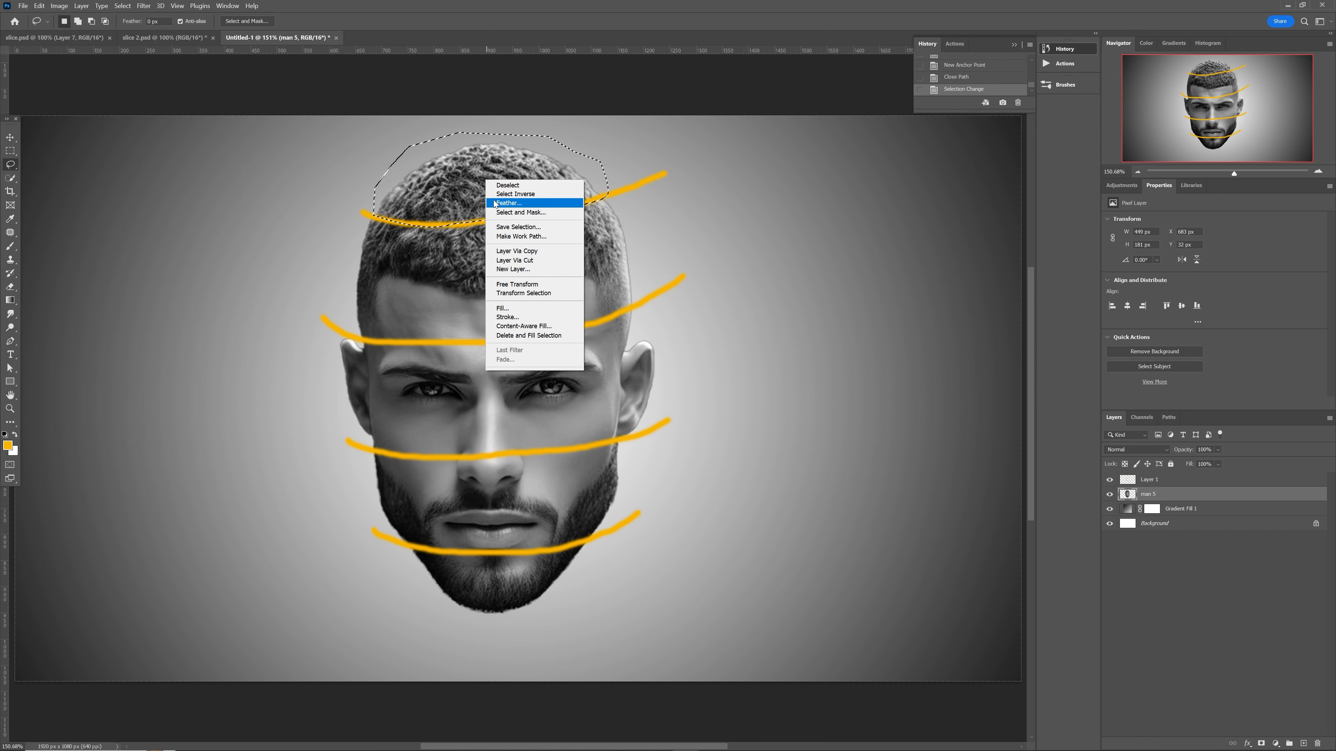
click(514, 260)
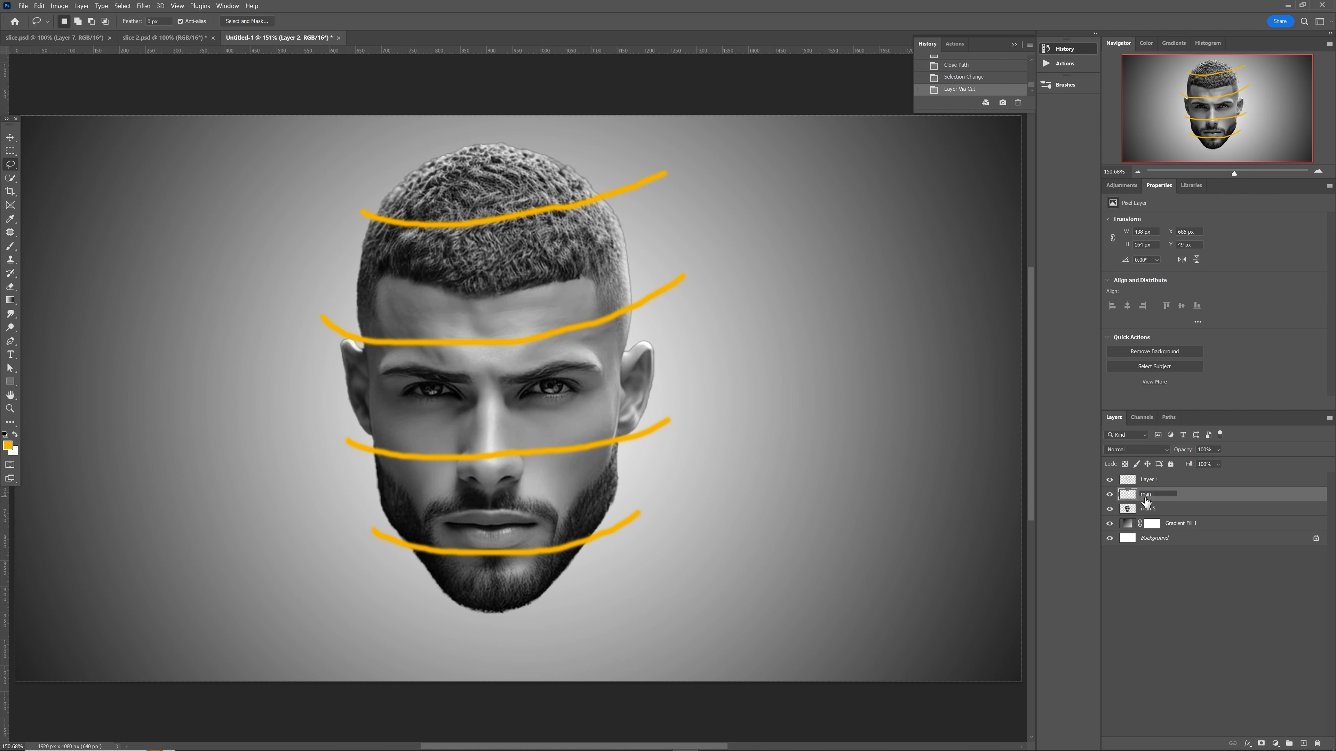
key(Return)
click(1109, 495)
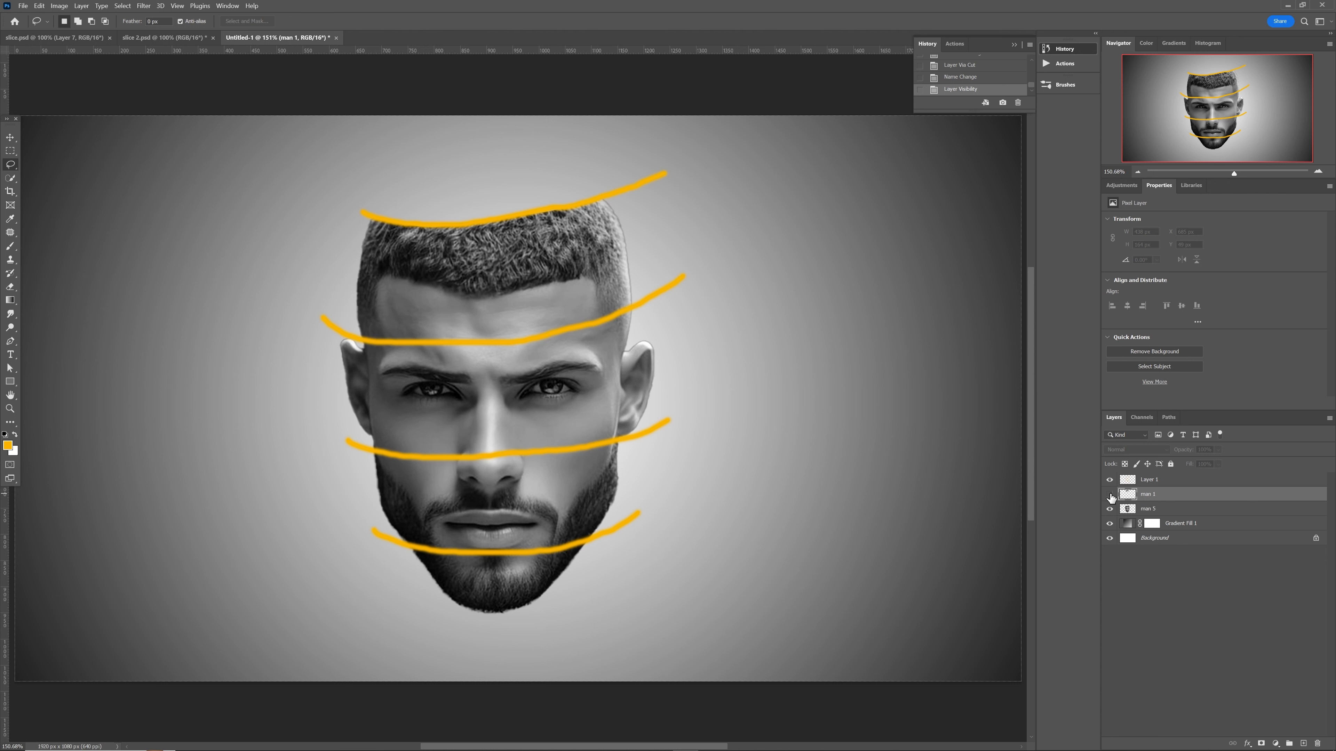
Start a Pen tool path along the second guide line, from the image-left temple across the forehead to the image-right side
key(p)
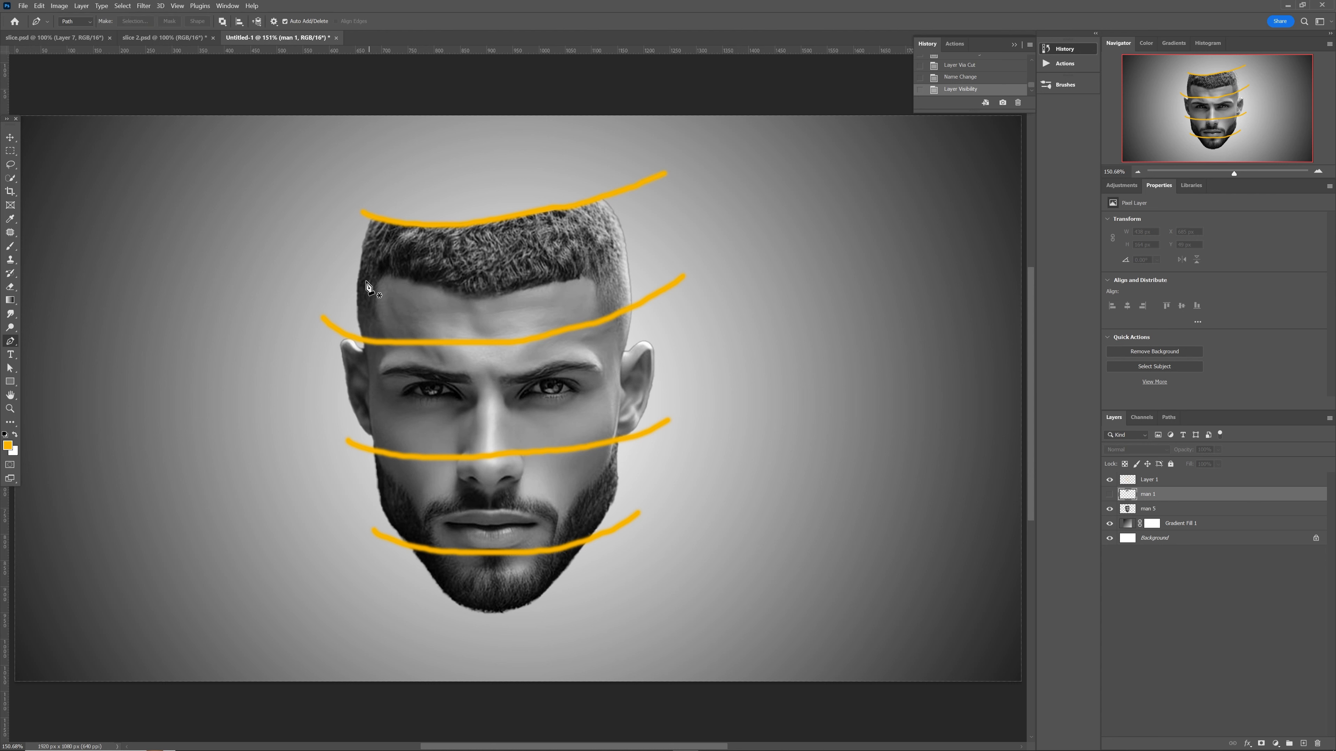
click(362, 338)
drag(460, 343, 461, 342)
click(542, 336)
drag(610, 317, 638, 306)
Extend the path loosely around the hair above the second guide line and close it at its starting point near the image-left temple
click(650, 249)
click(643, 212)
click(628, 182)
click(587, 175)
click(493, 173)
click(410, 187)
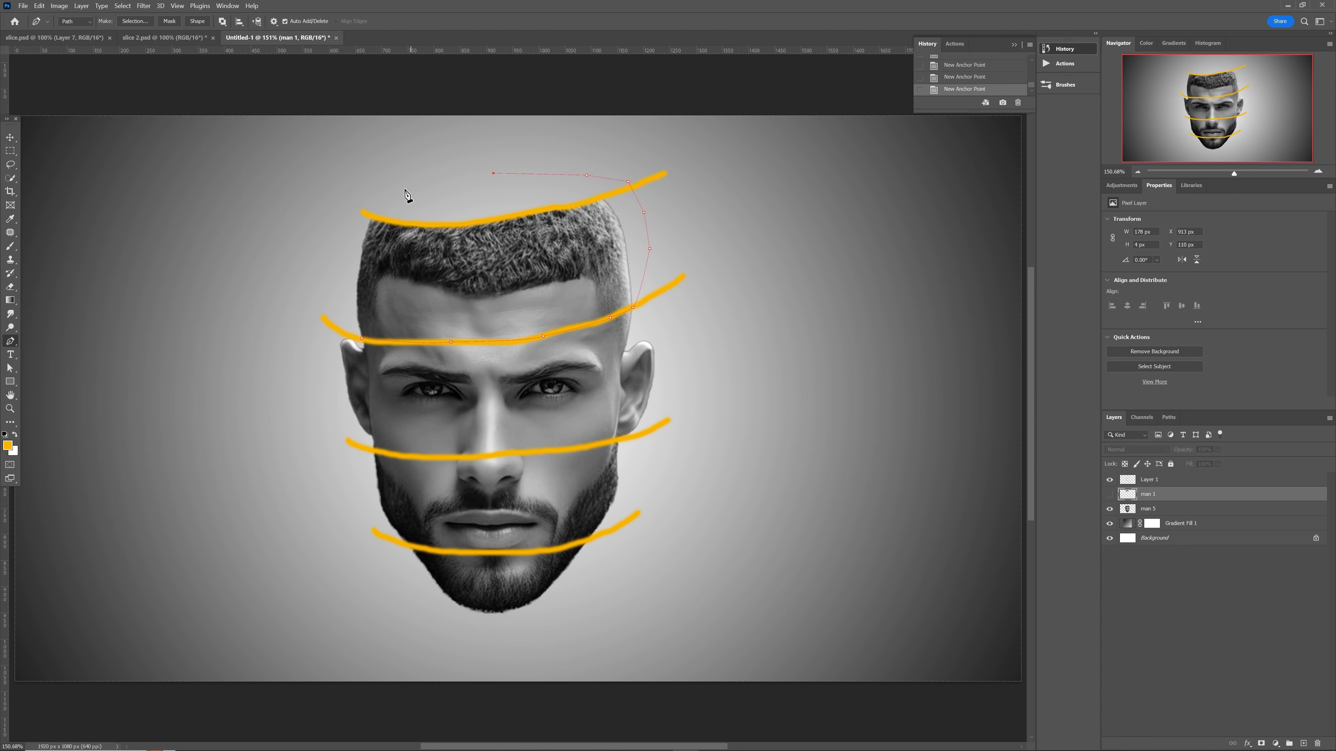
click(336, 205)
click(317, 300)
click(361, 338)
Turn the closed path around the hair and forehead section into a new selection
right_click(410, 293)
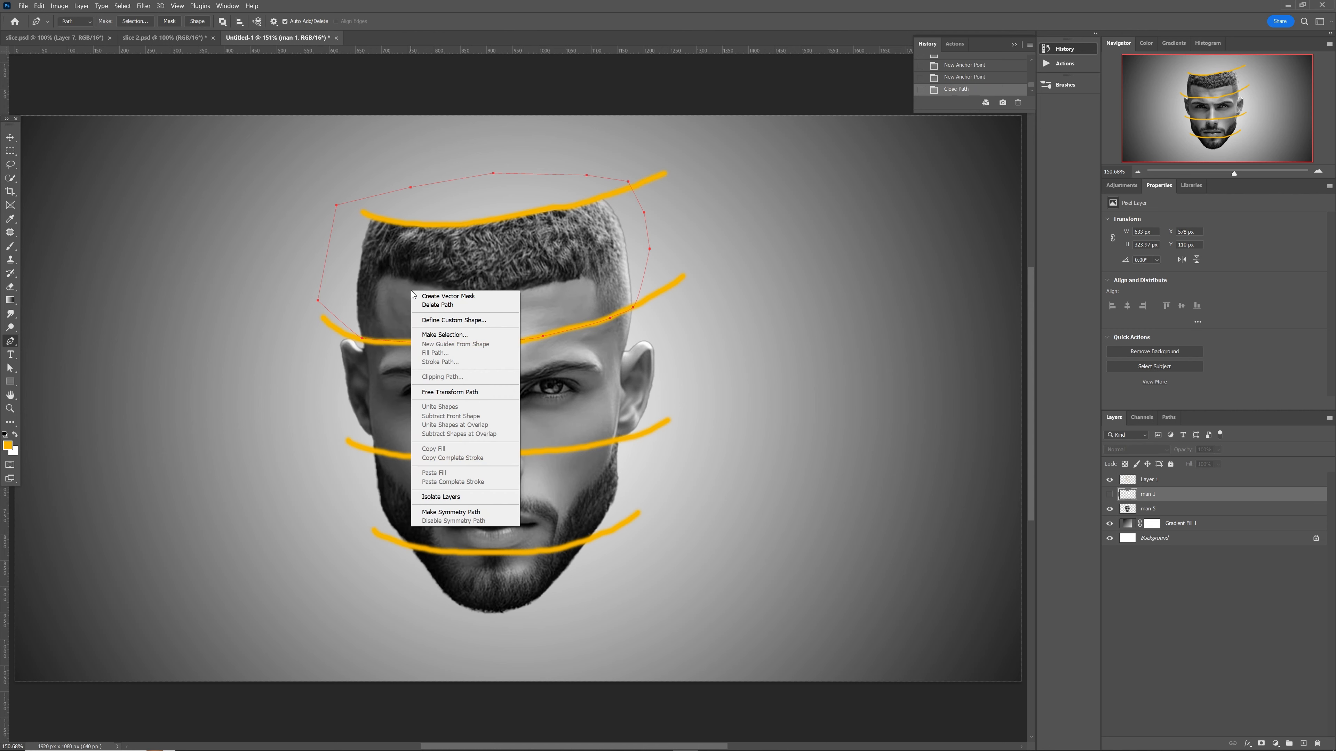
click(438, 333)
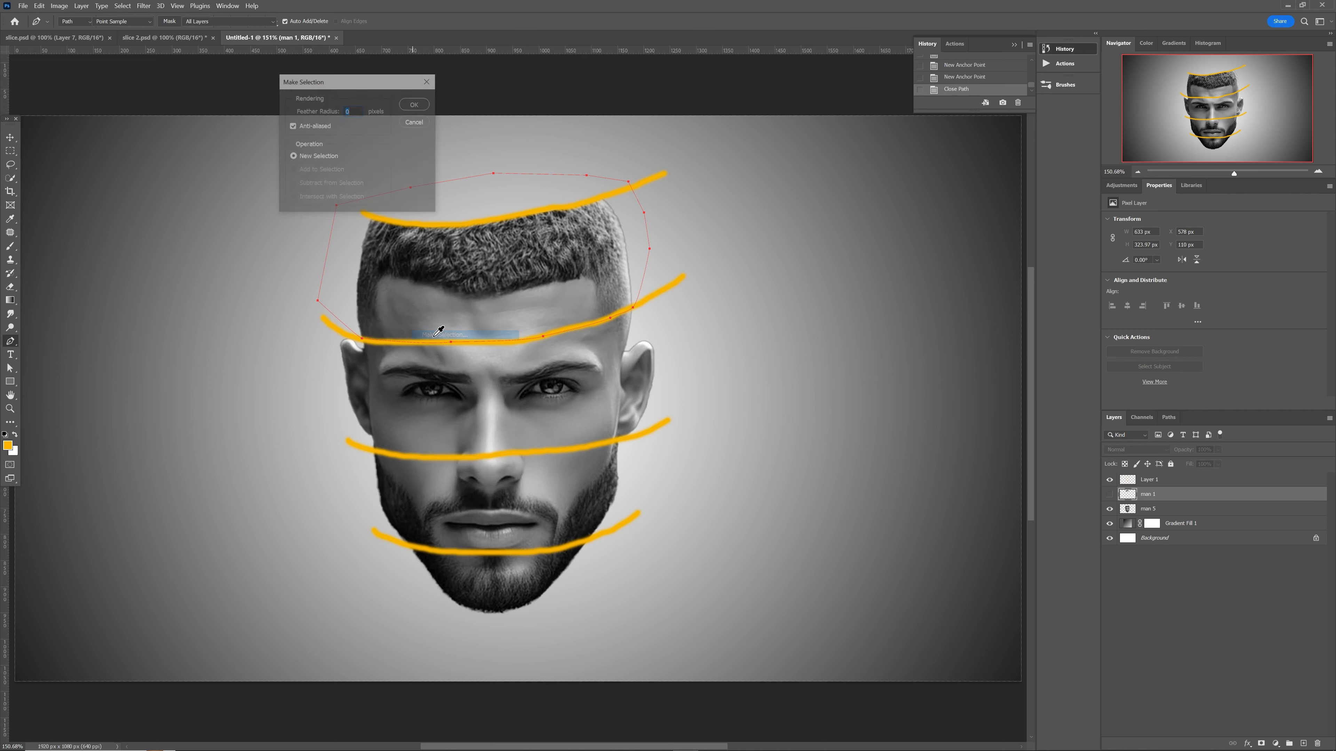
click(414, 104)
Cut the selected hair and forehead section onto its own layer with Layer Via Cut and name it man 2
key(l)
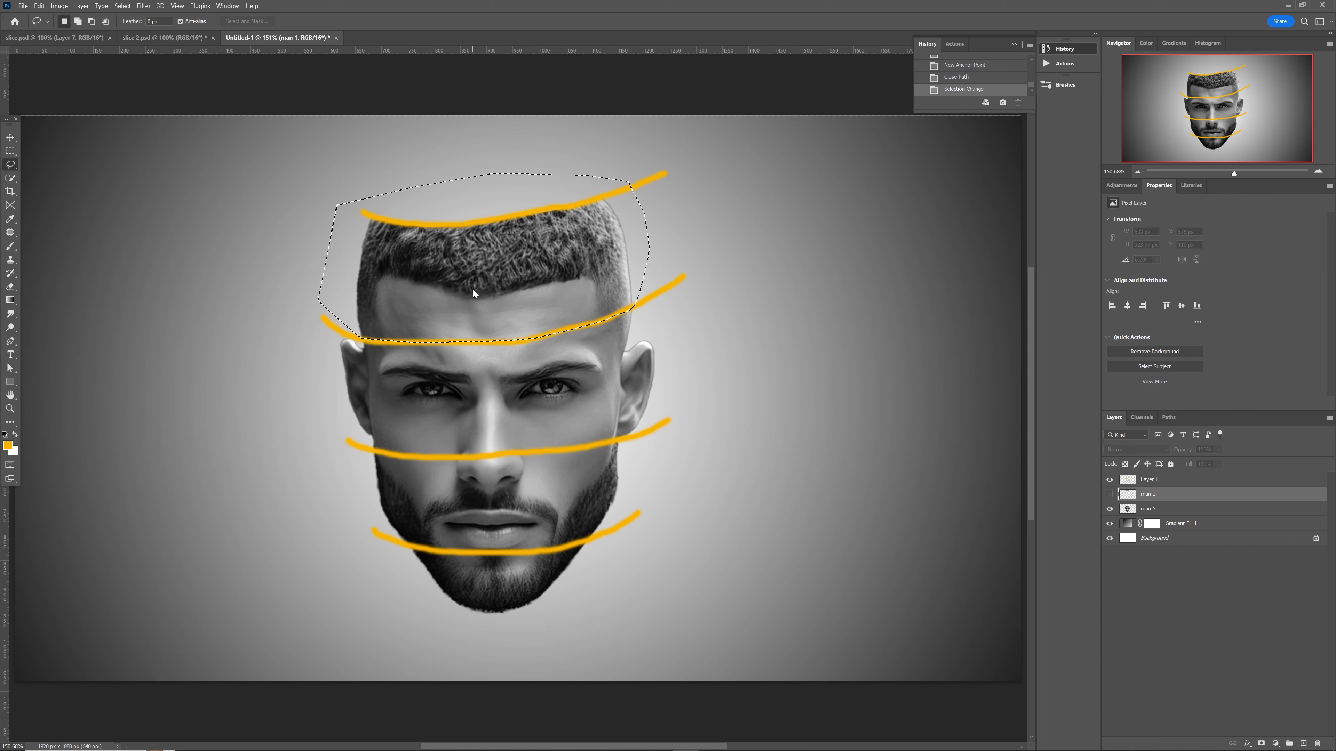
right_click(473, 291)
click(502, 371)
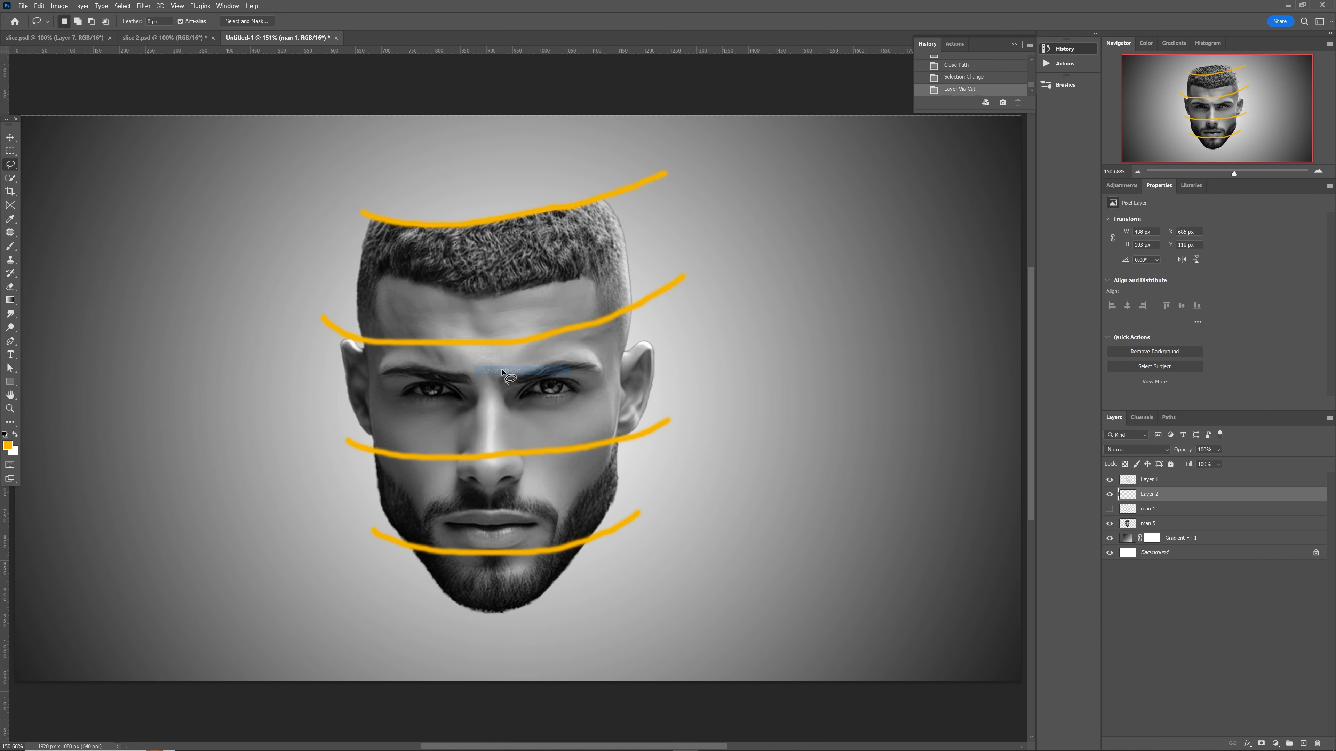
double_click(1148, 494)
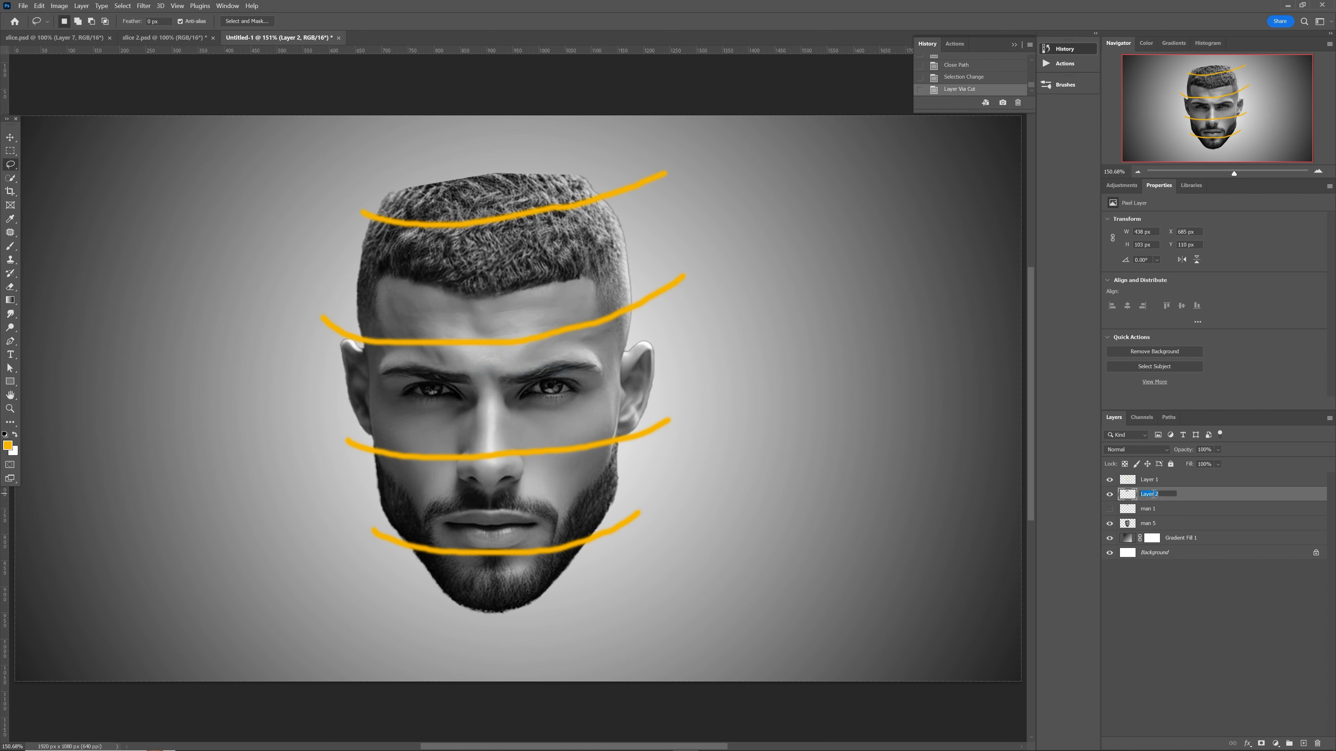
text(ma)
Name the layer holding the cut-out eye section man 3 and hide it
text(n 3)
key(Return)
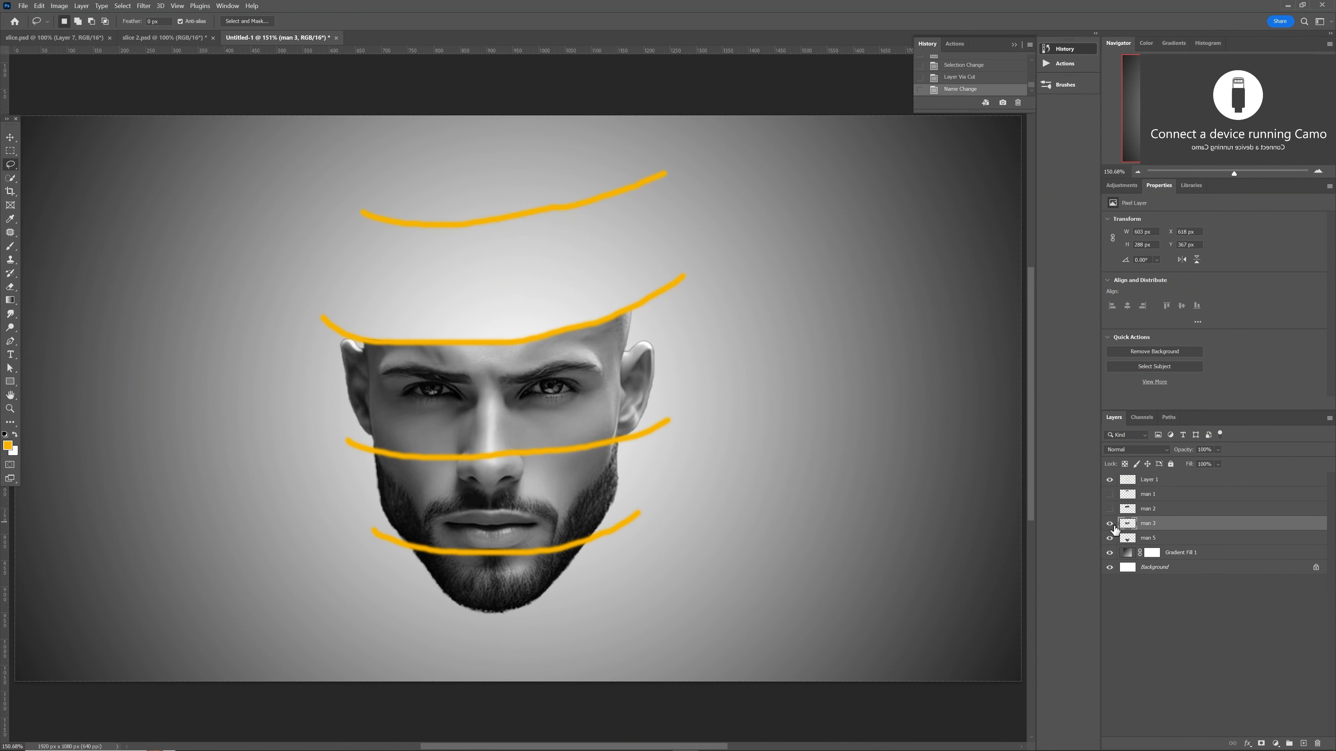
click(1110, 524)
On layer man 5, start a Pen tool path along the lowest guide line, from the image-left jaw below the mouth to the image-right side
click(1165, 540)
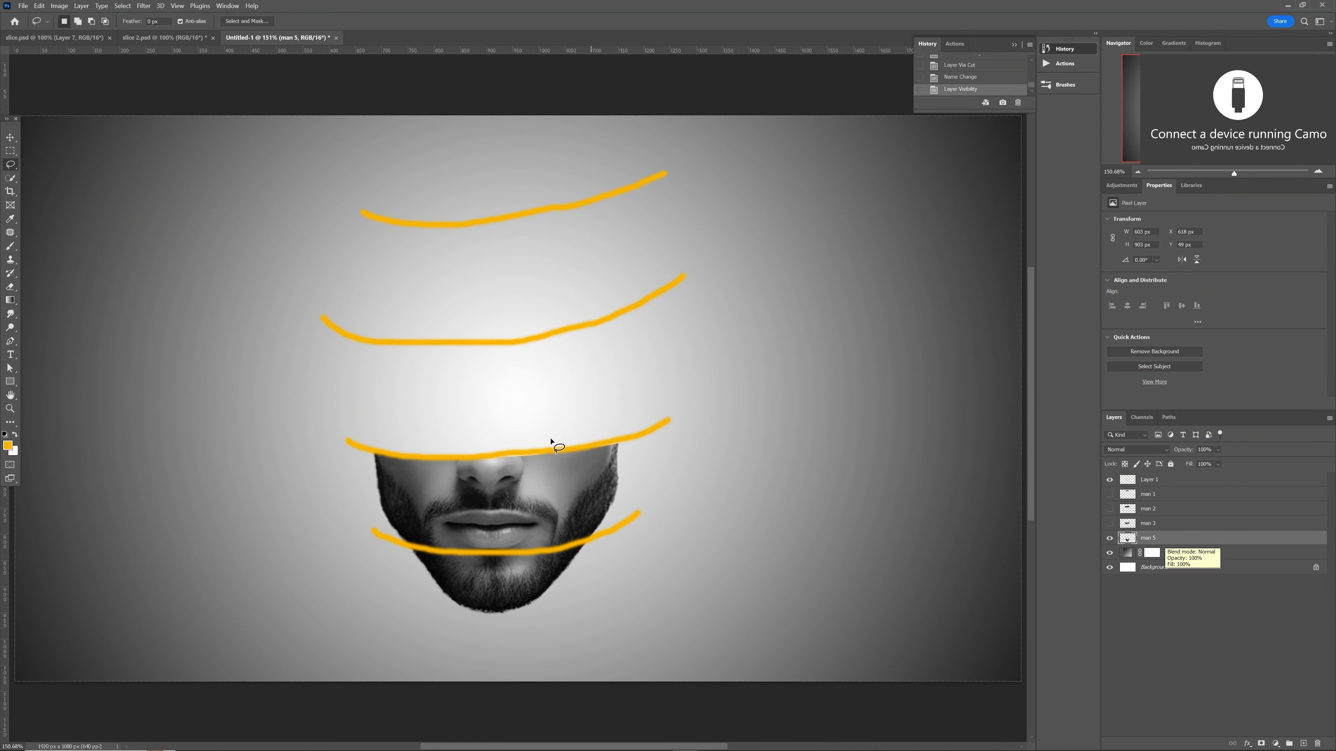
key(p)
click(404, 545)
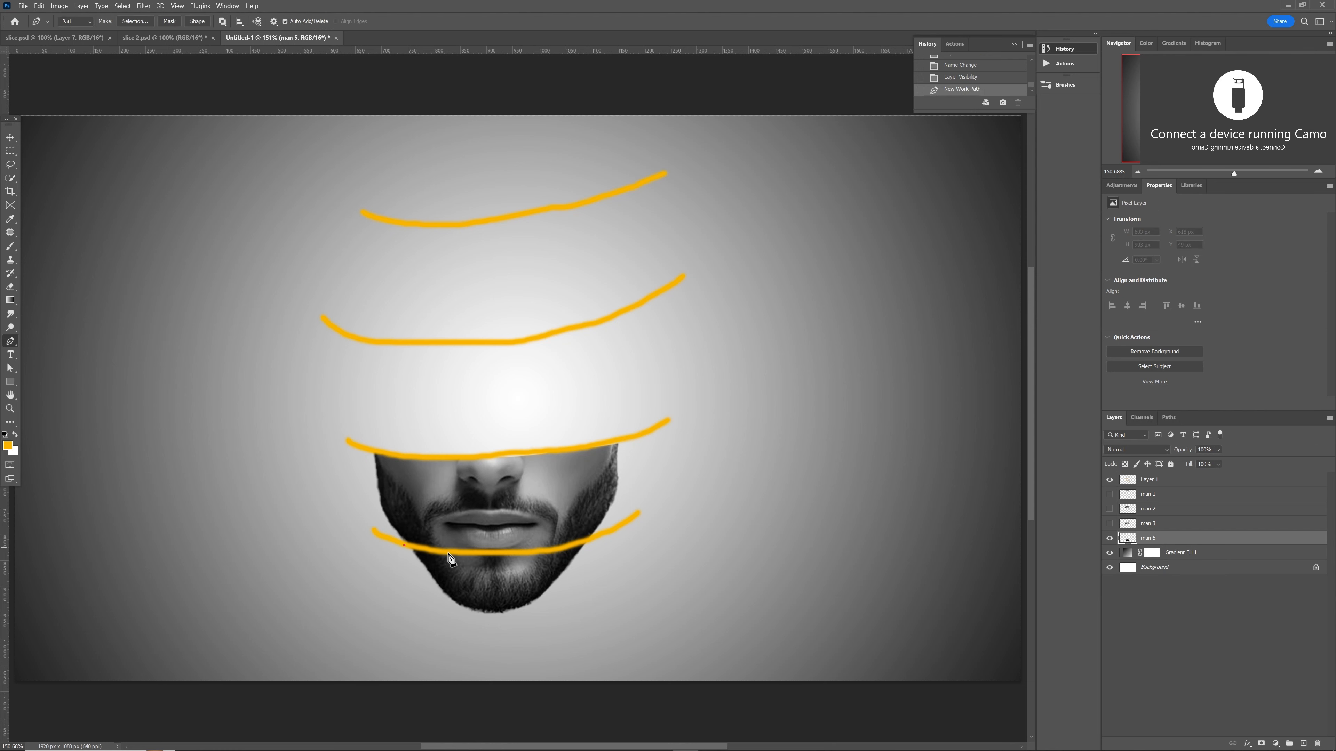
drag(477, 555, 483, 553)
click(559, 549)
drag(590, 540, 641, 467)
Extend the path loosely above the third guide line and down the image-left cheek, closing it at its starting point
click(642, 416)
click(565, 412)
click(486, 413)
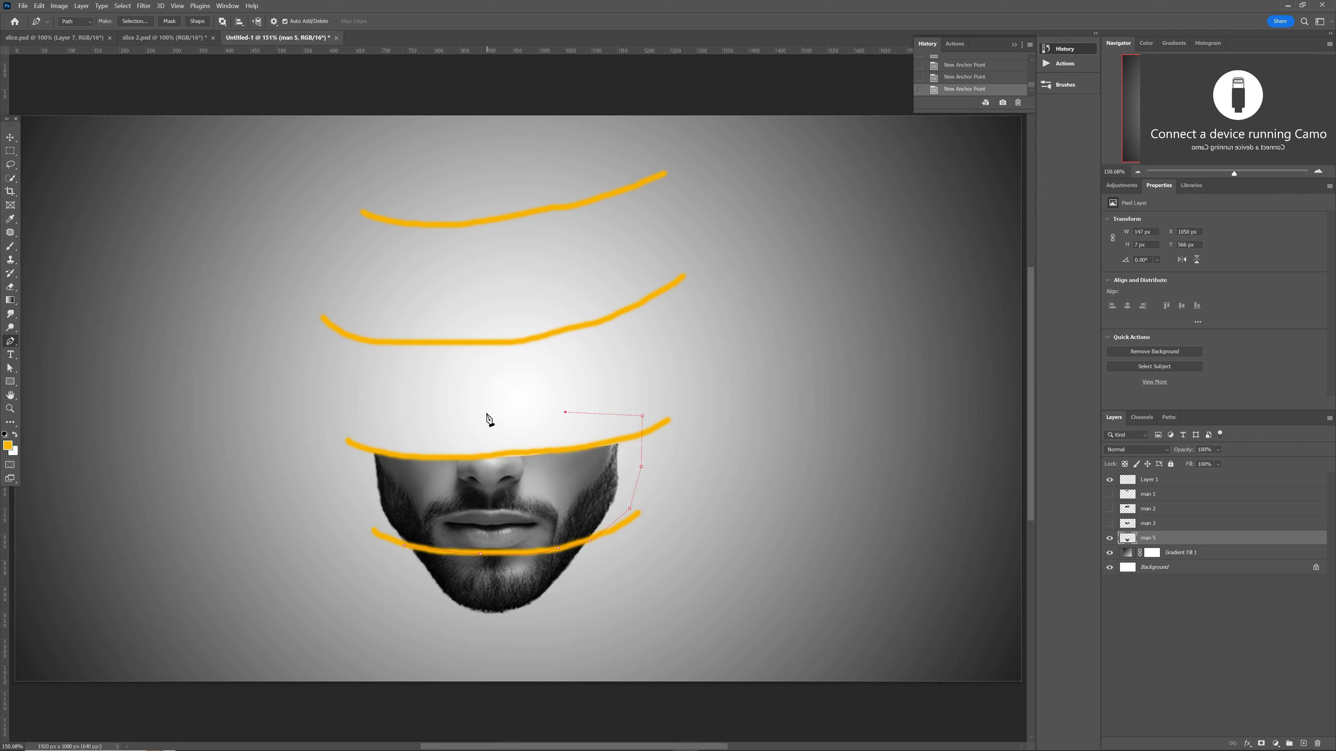
click(420, 424)
click(345, 427)
click(340, 474)
click(363, 521)
drag(404, 545, 400, 547)
Turn the closed path around the nose and mouth section into a selection and cut it onto its own layer with Layer Via Cut
right_click(445, 497)
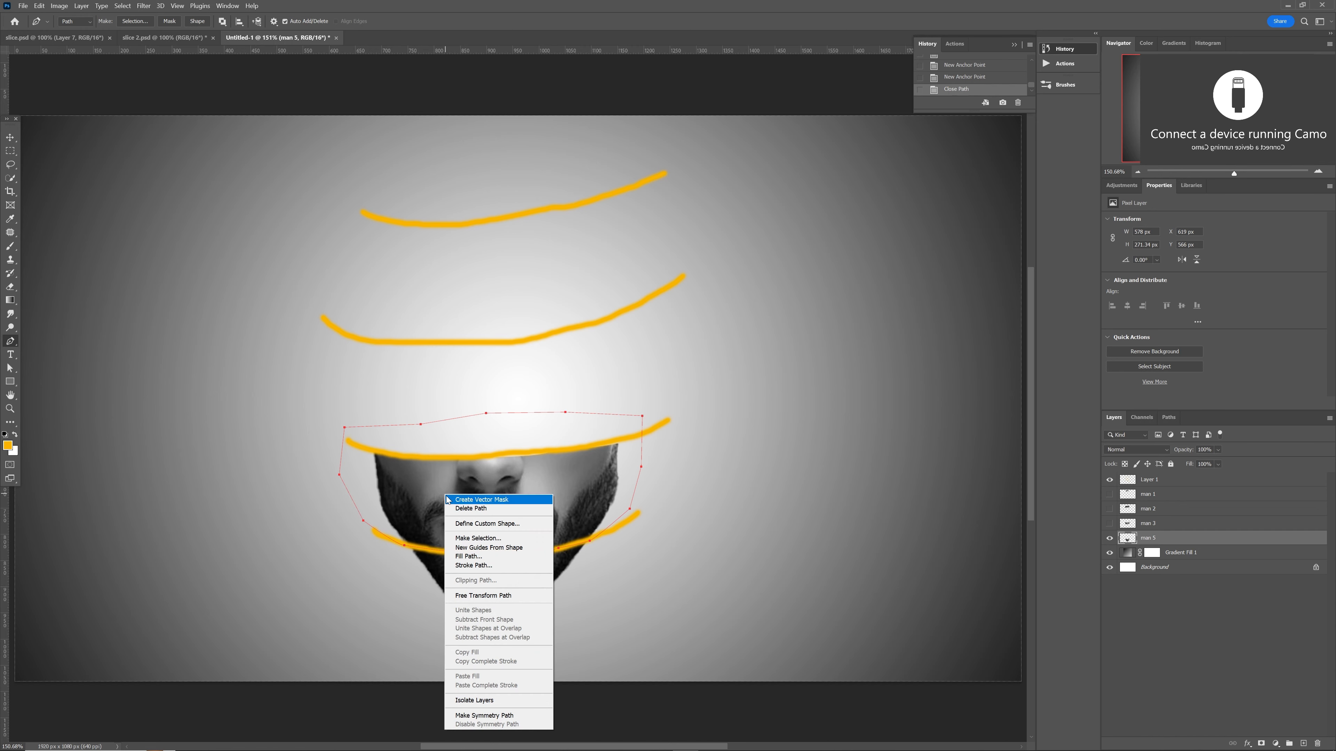
click(466, 538)
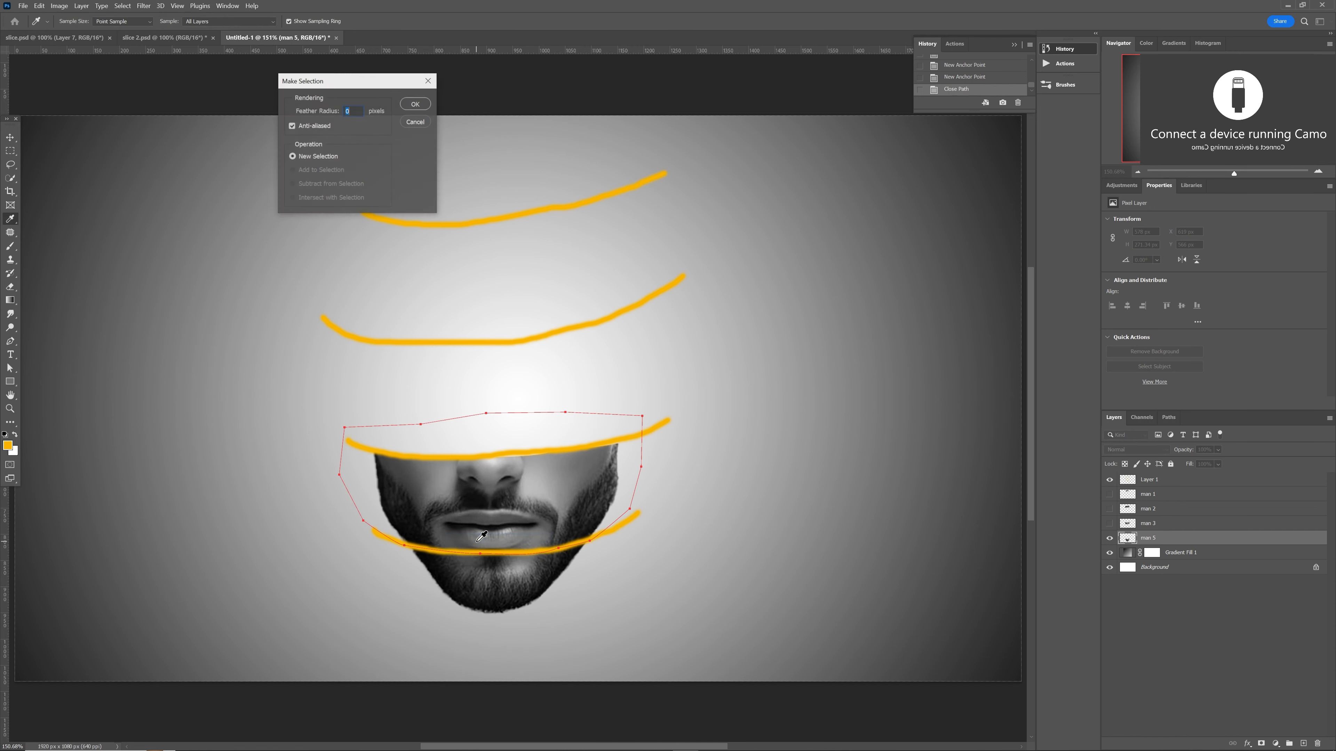
click(415, 103)
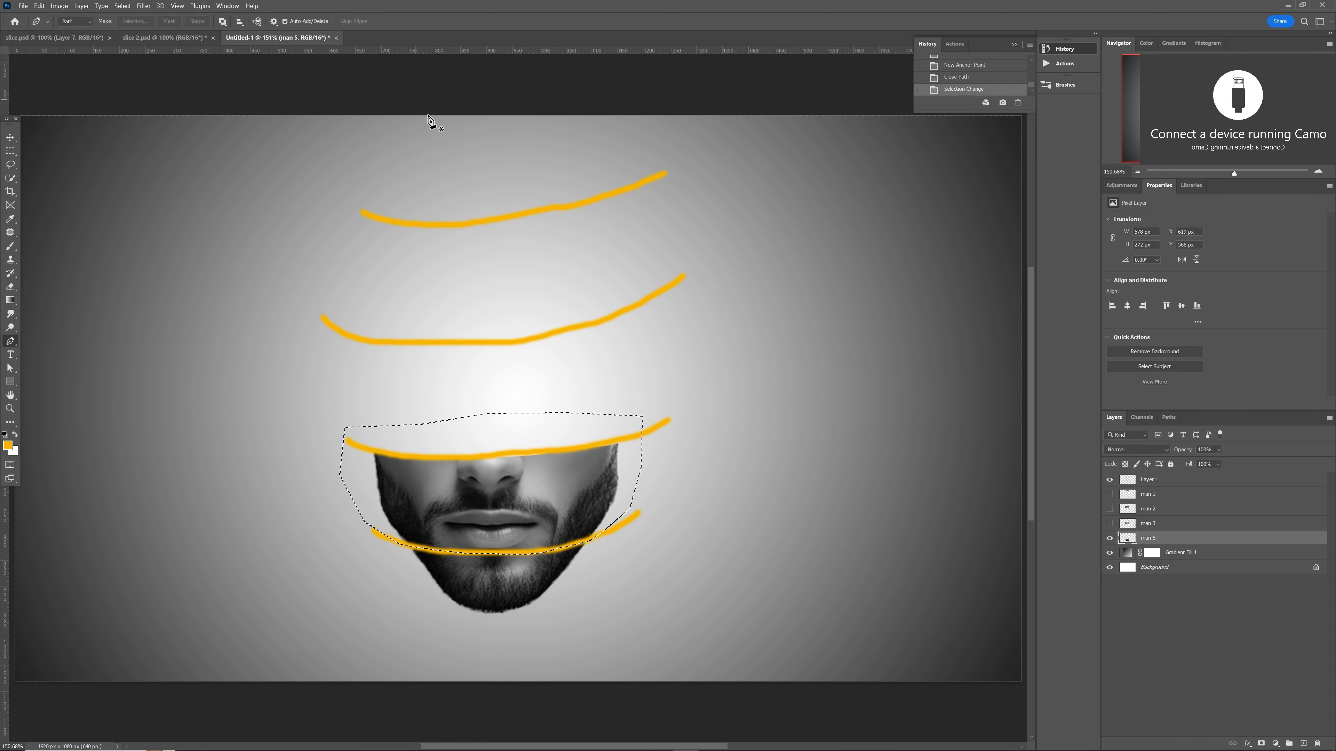
key(l)
right_click(531, 488)
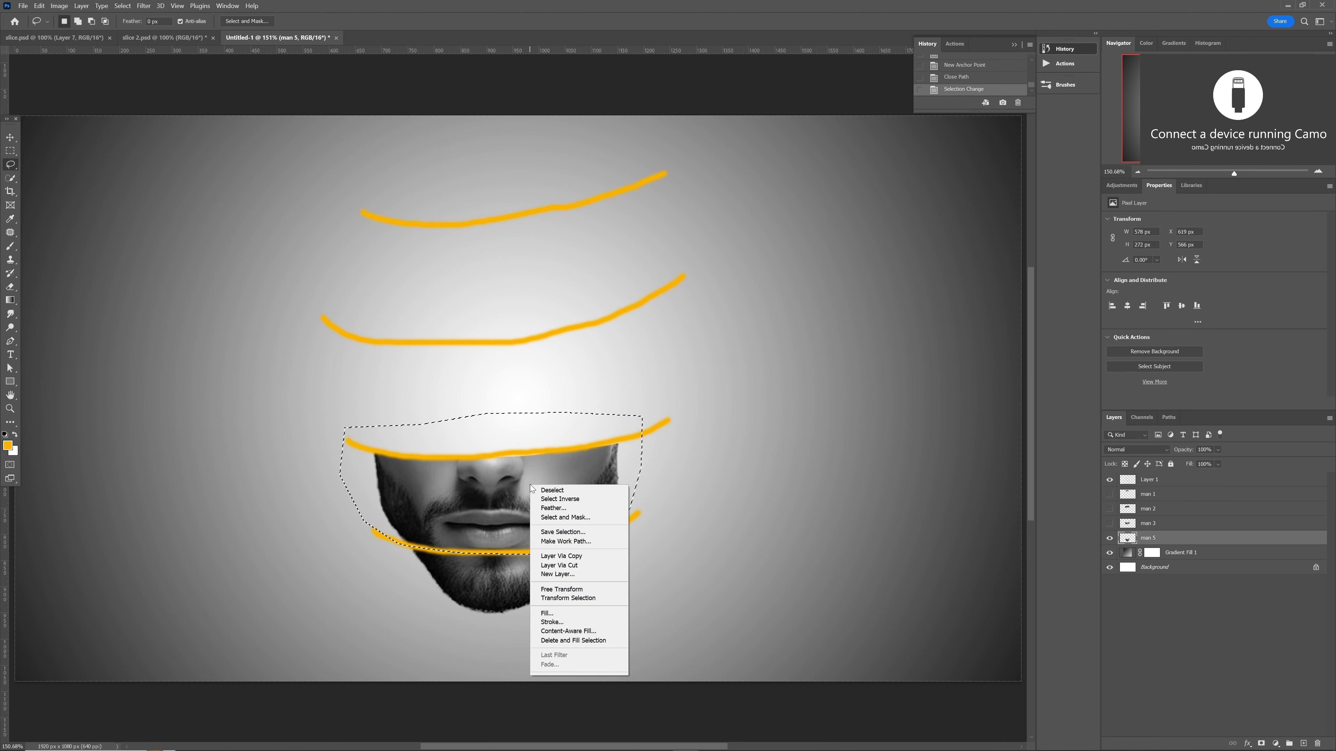
click(575, 566)
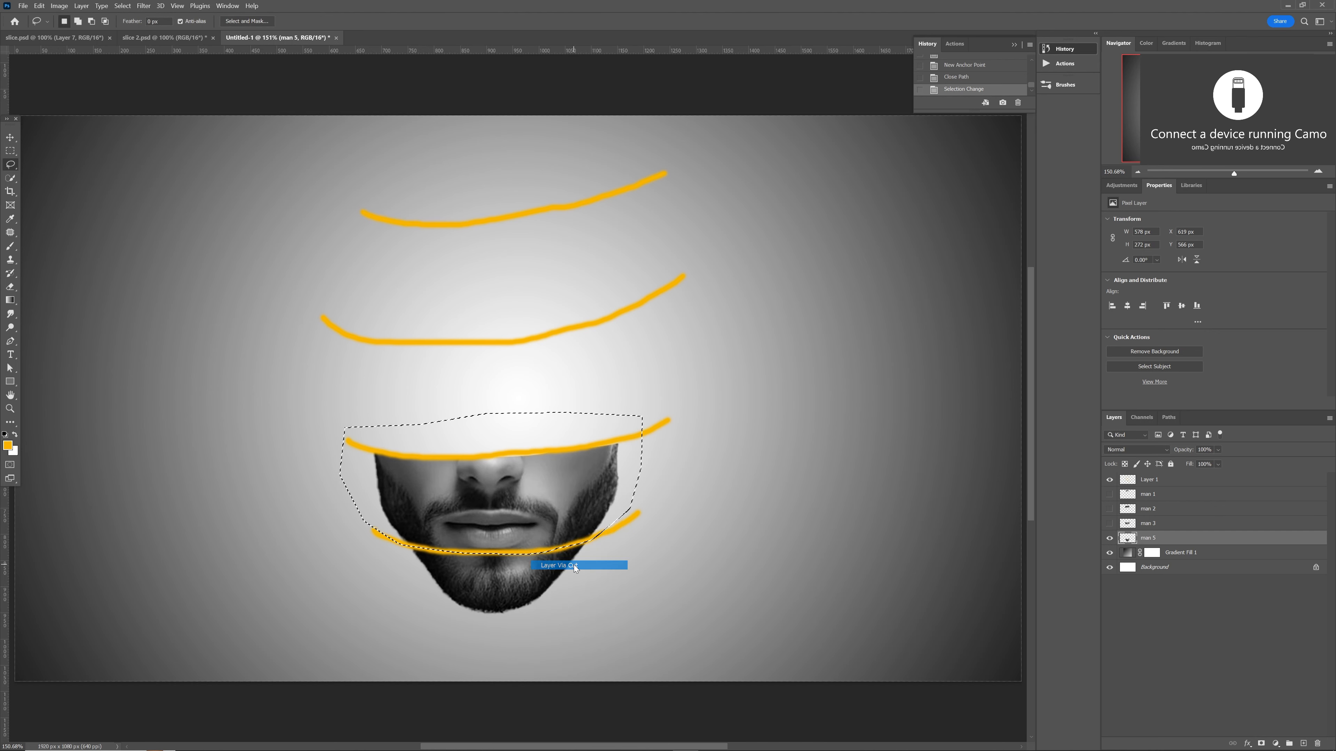
Name the cut nose and mouth layer man 4, and hide both man 4 and man 5
double_click(1148, 538)
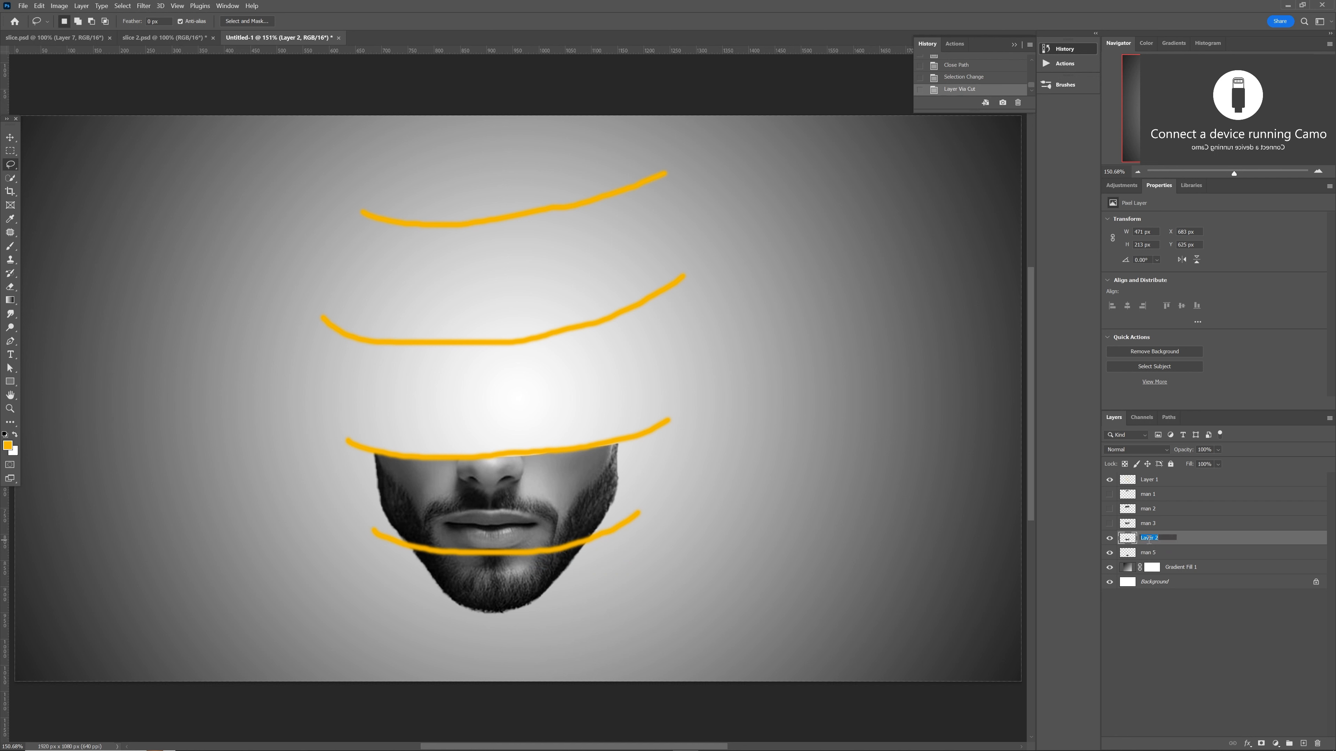
text(man 4)
key(Return)
click(1110, 538)
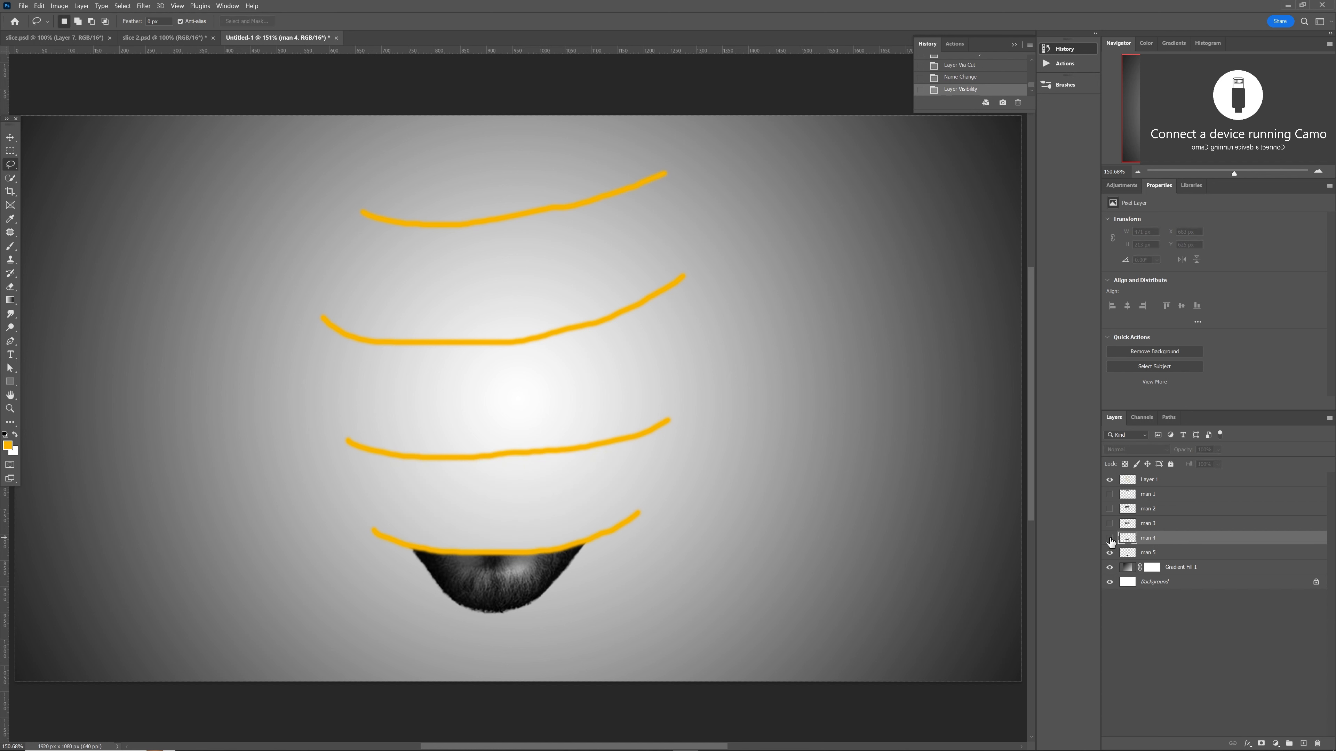
click(1110, 553)
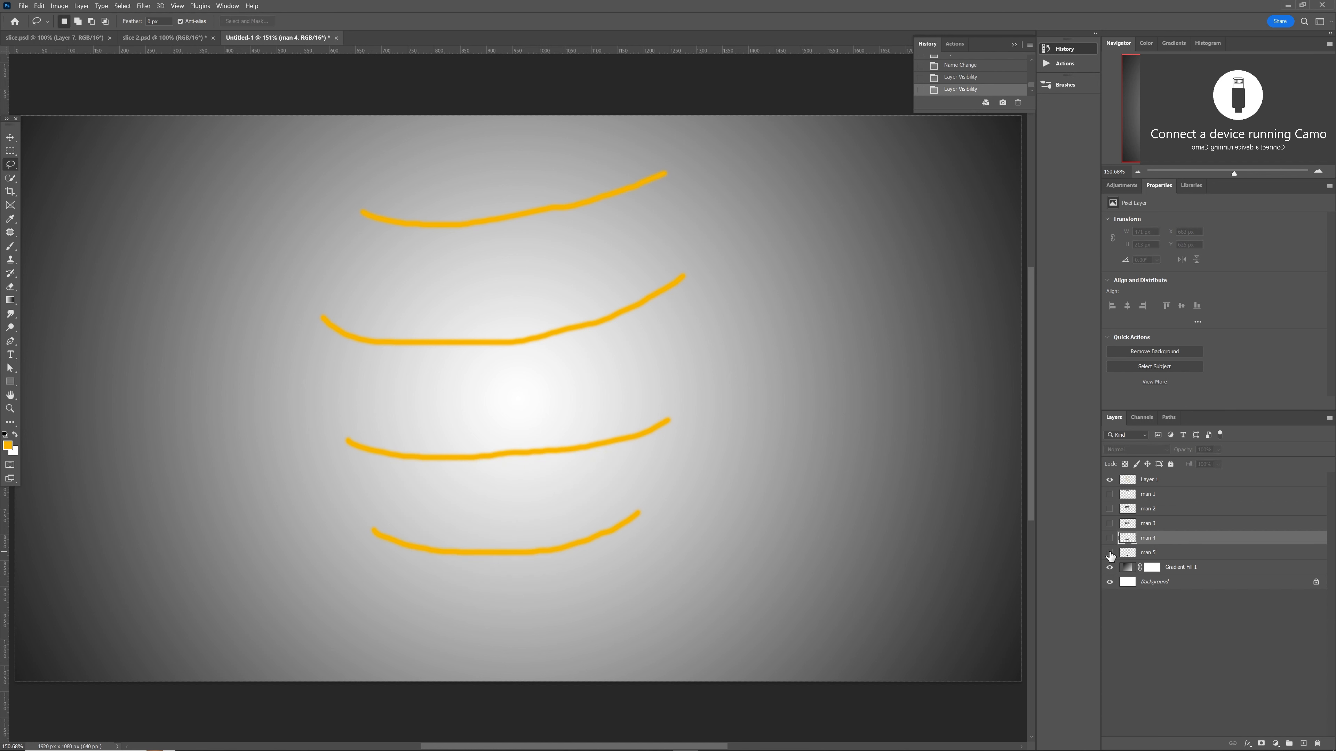
Delete Layer 1 with the yellow guide lines and make layers man 1 through man 5 visible
click(1159, 480)
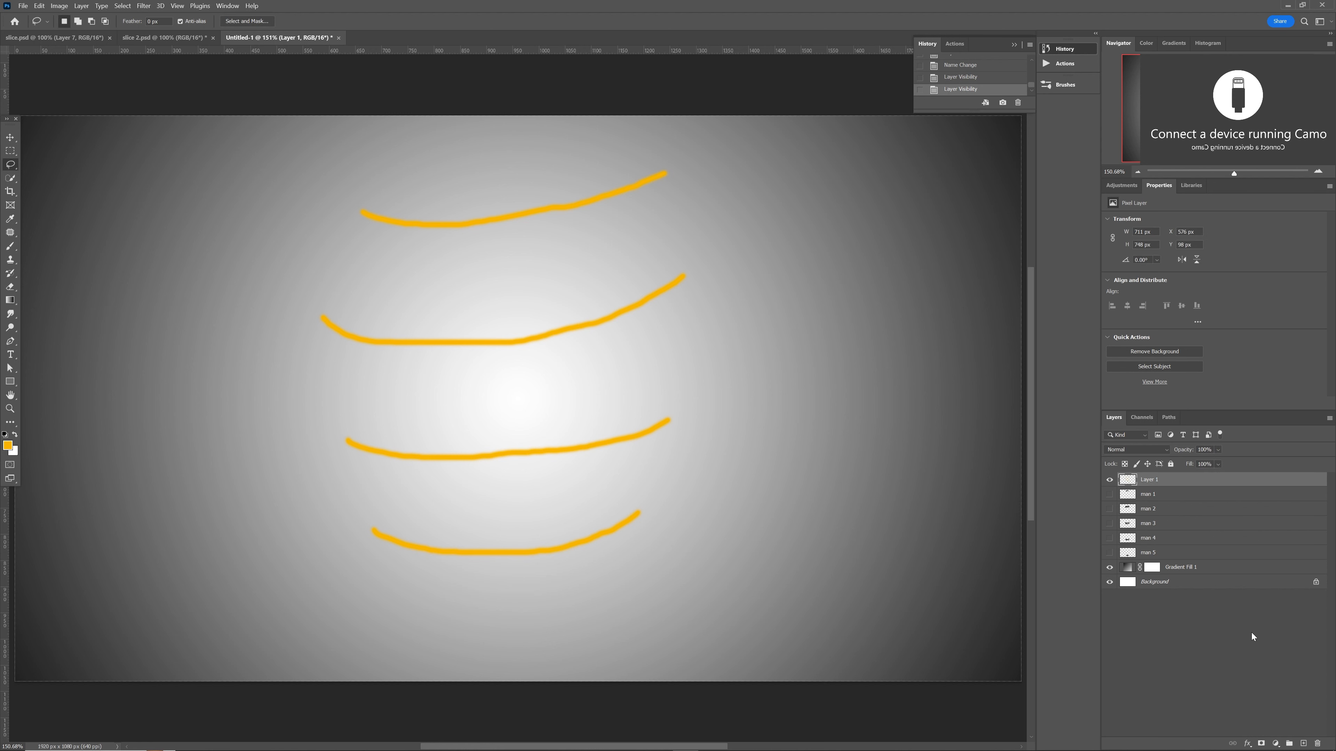
click(1318, 745)
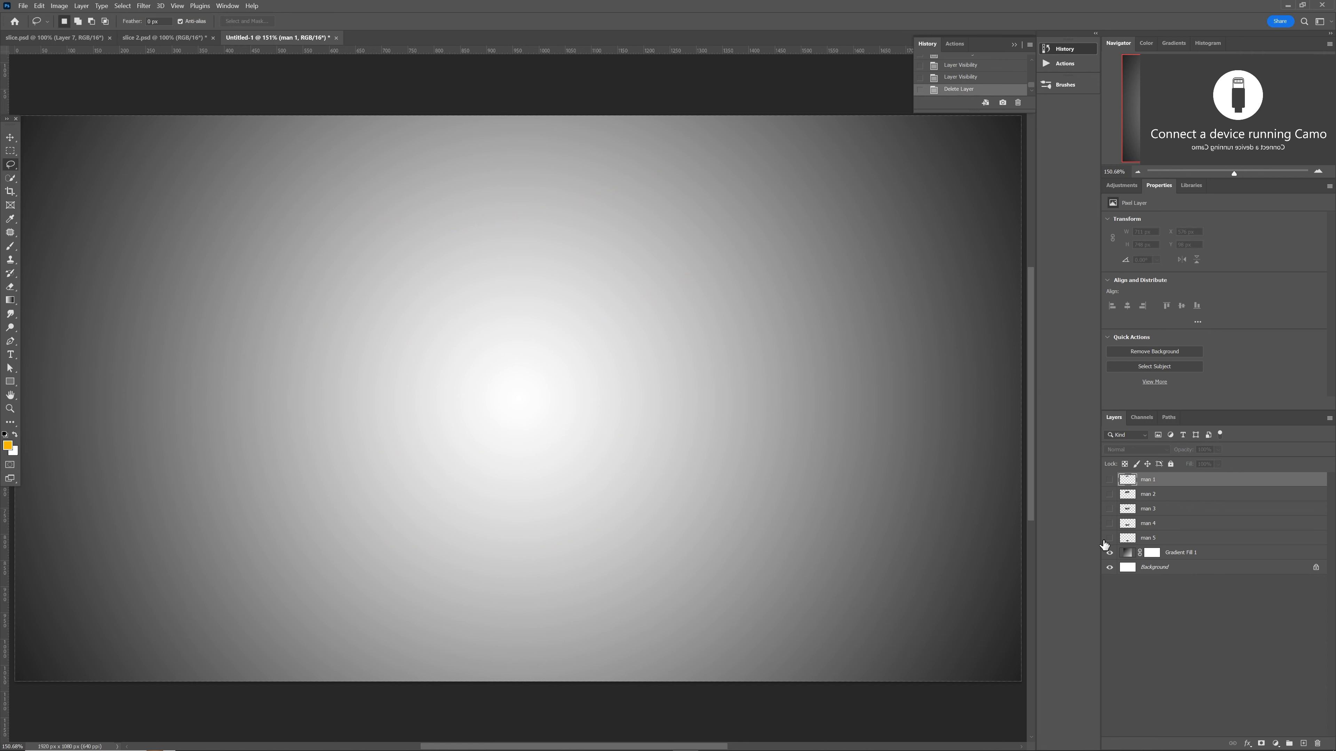
drag(1108, 541, 1105, 490)
click(1110, 481)
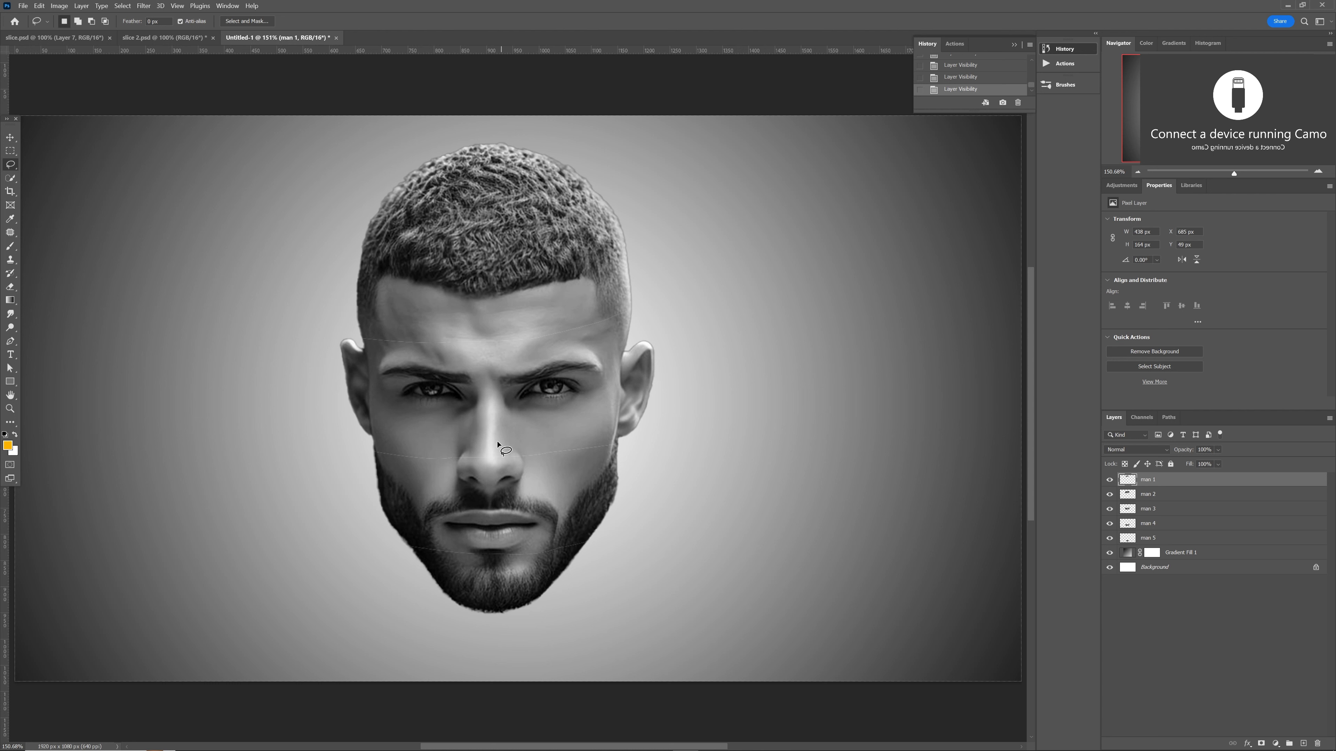
Spread the head slices apart vertically with the Move tool, raising the crown and lowering the eye, mouth and chin slices
key(v)
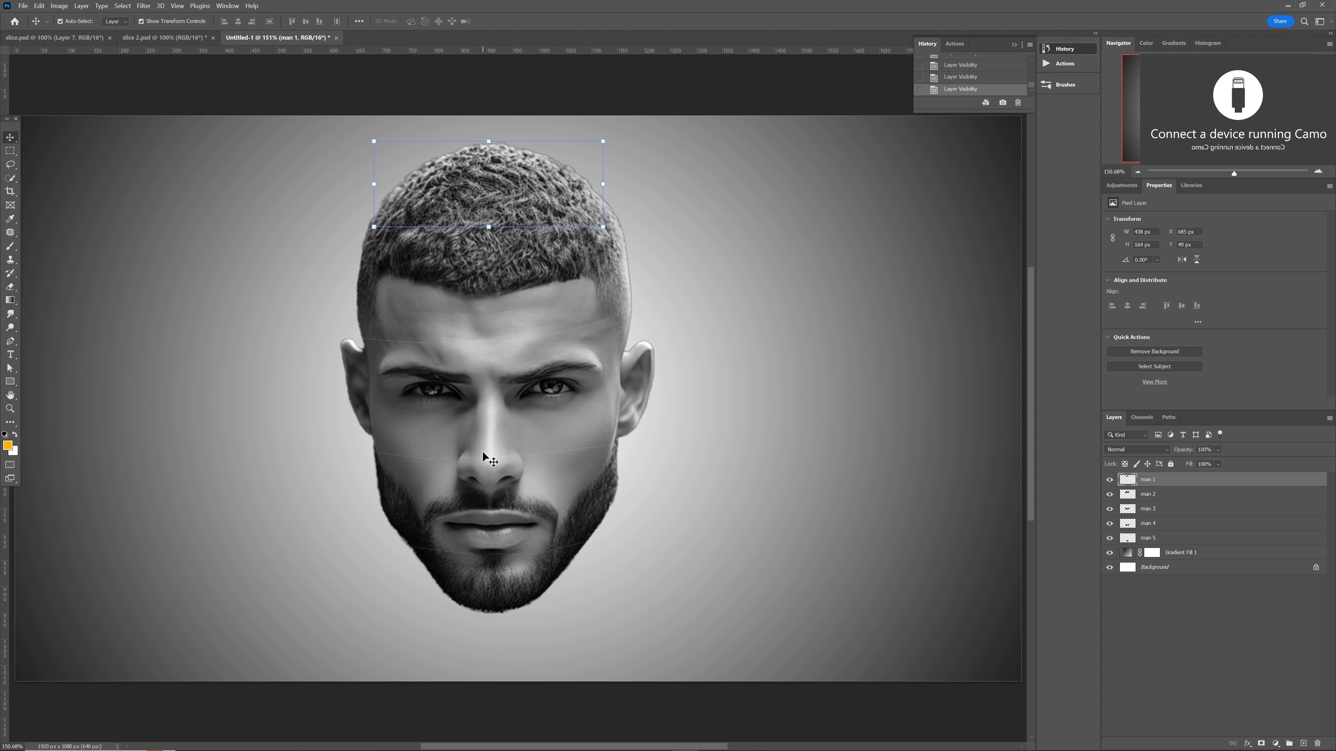
drag(504, 190, 502, 166)
drag(493, 522, 493, 542)
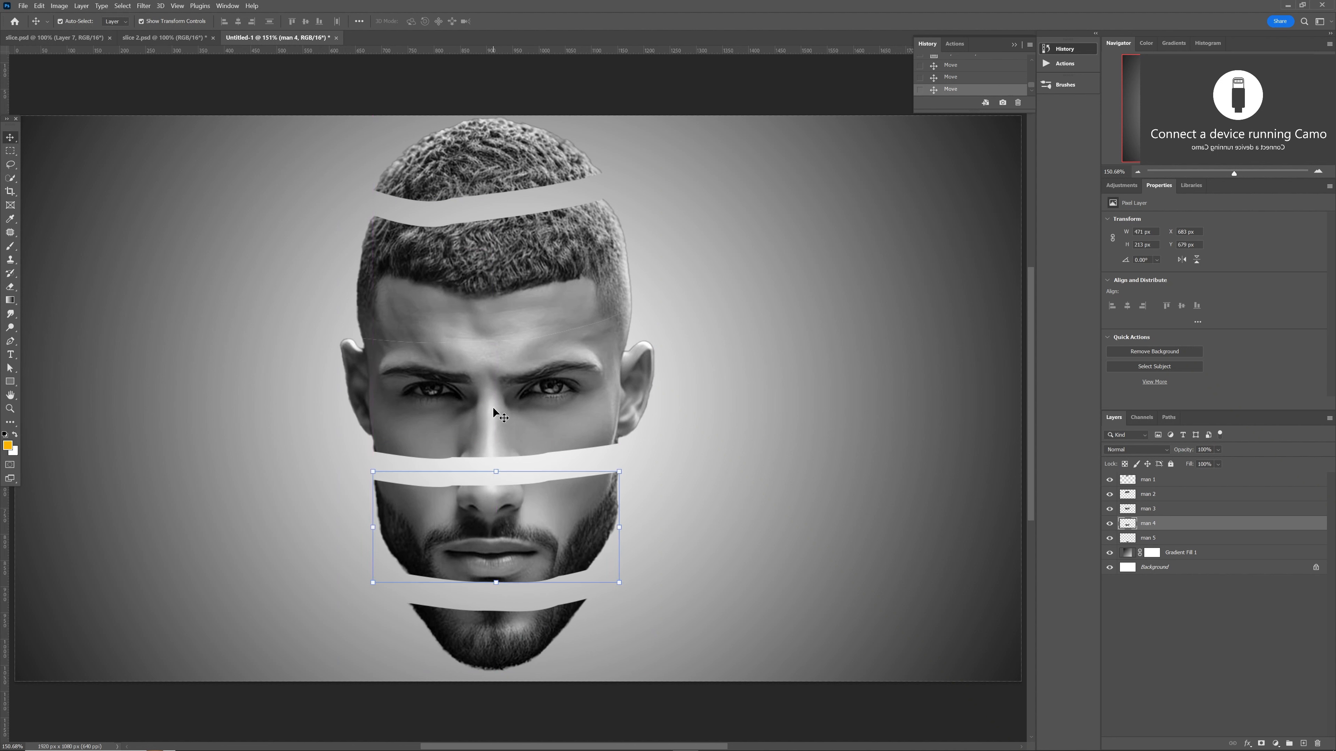
drag(503, 419, 504, 441)
drag(502, 647, 502, 657)
drag(500, 537, 498, 553)
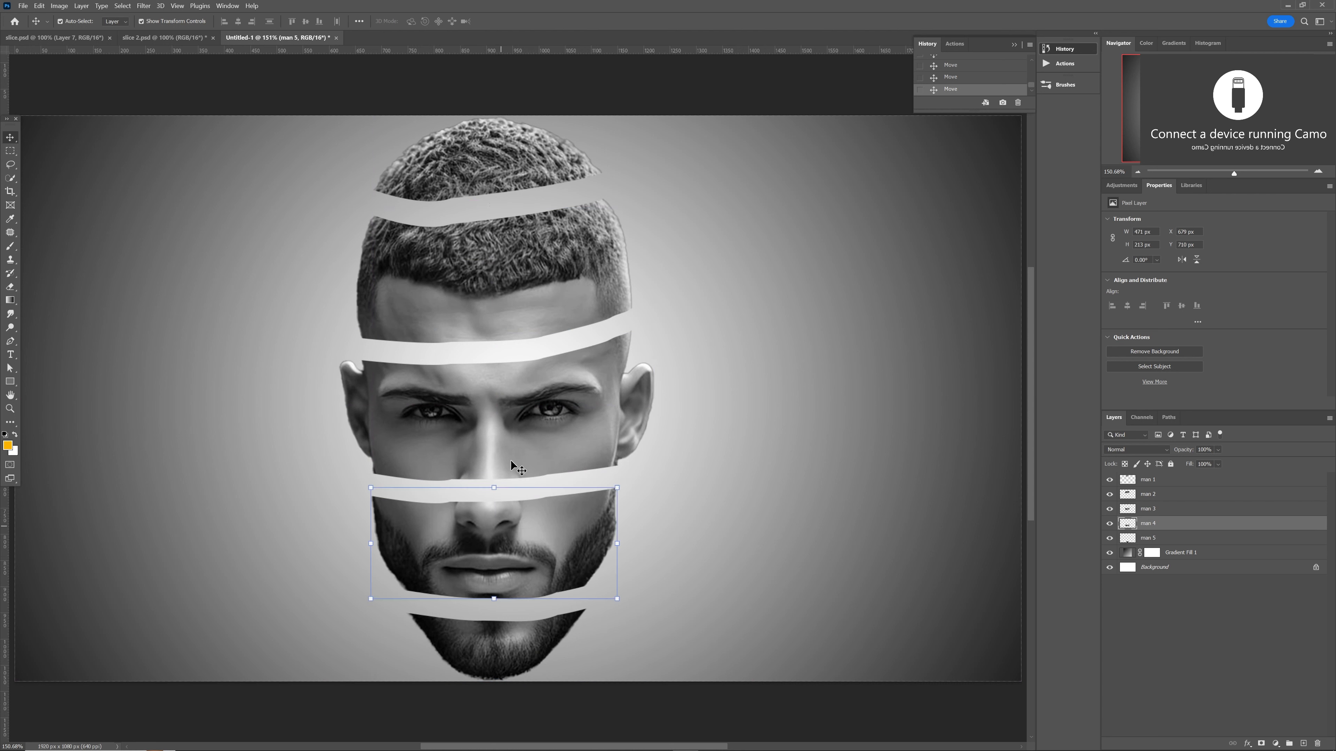
Refine the gaps by raising the crown and forehead slices and nudging the eye and mouth slices vertically
drag(513, 445, 516, 450)
drag(485, 293, 480, 304)
drag(477, 154, 476, 138)
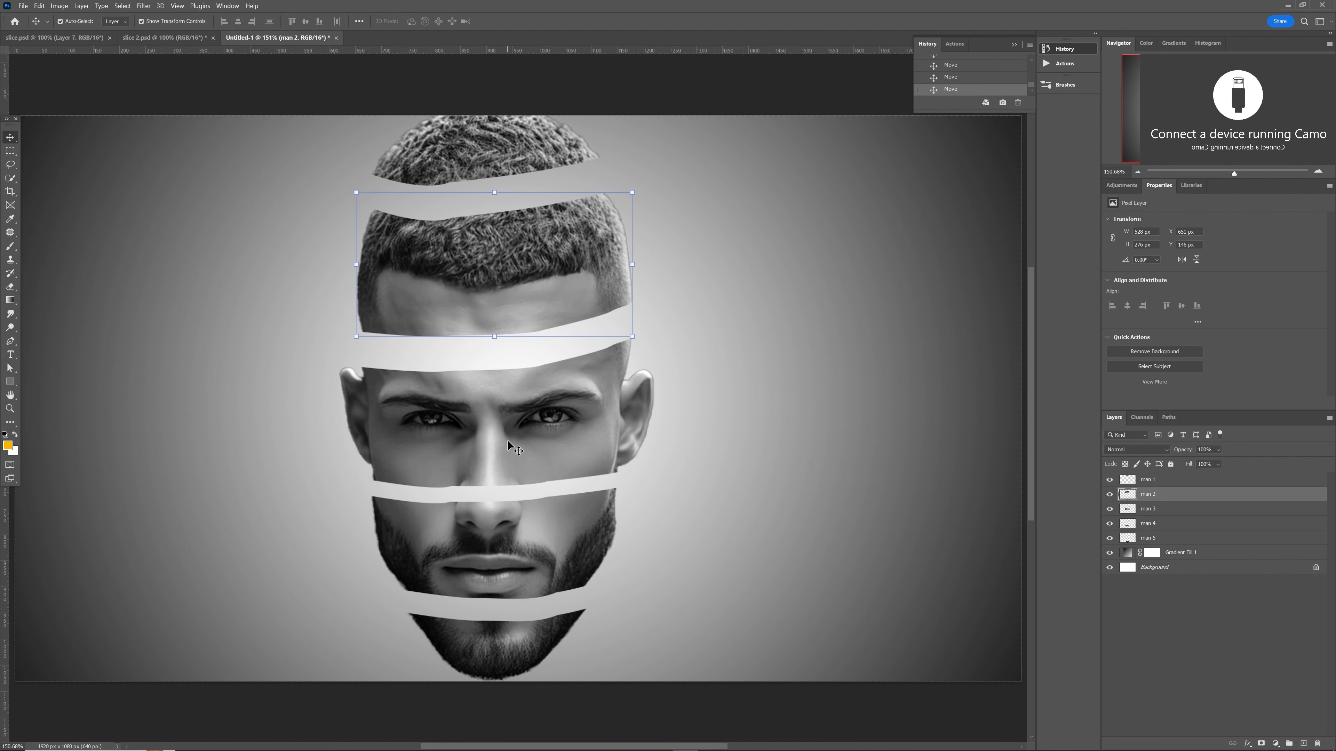
drag(508, 445, 509, 434)
drag(494, 542, 494, 537)
click(737, 434)
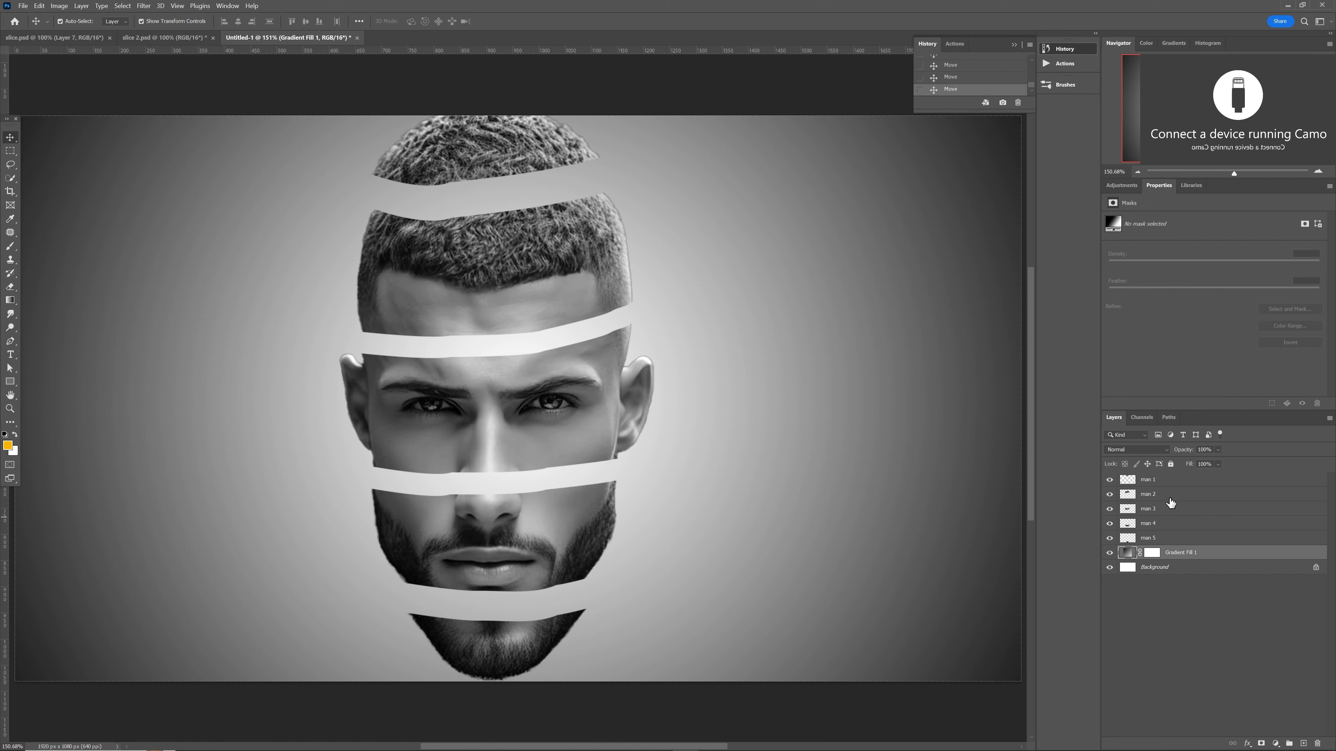
Put layers man 1 and man 2 each into a separate group, collapsing the group that holds man 1
click(1162, 481)
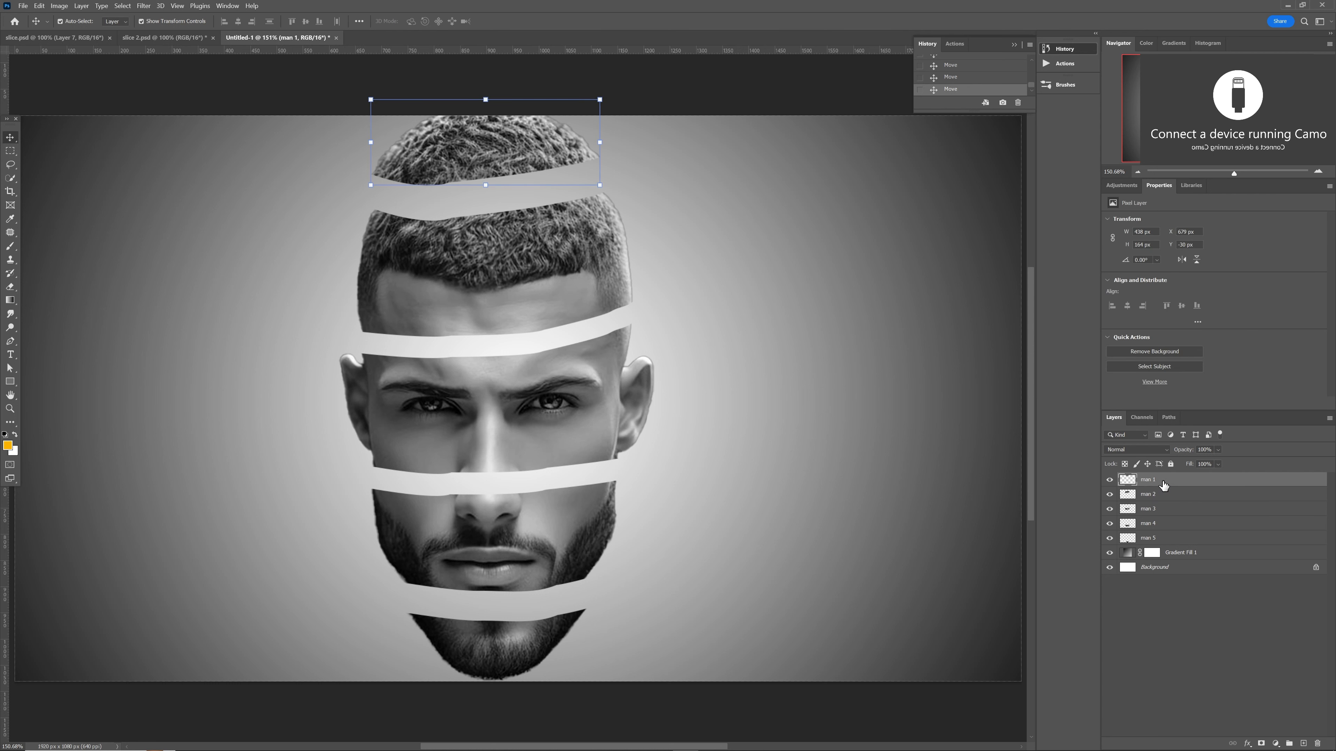
key(ctrl+g)
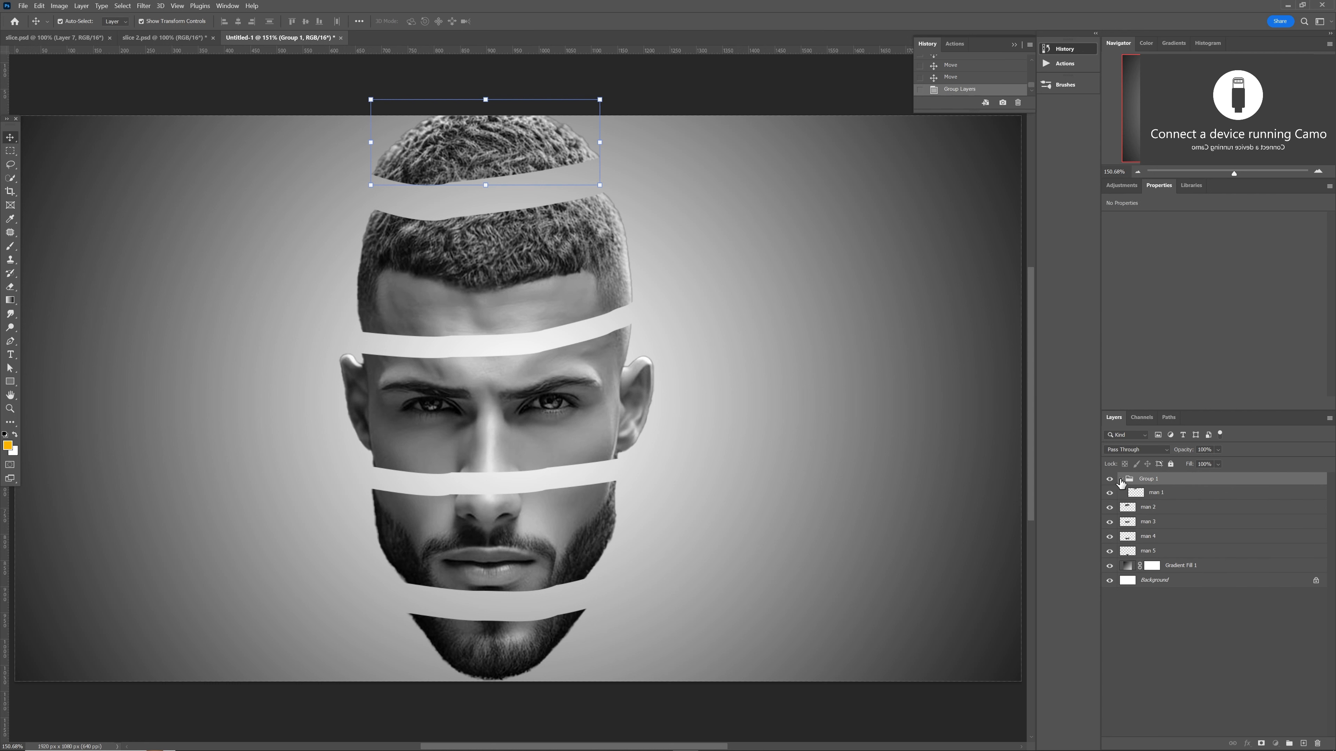
click(1121, 480)
click(1167, 495)
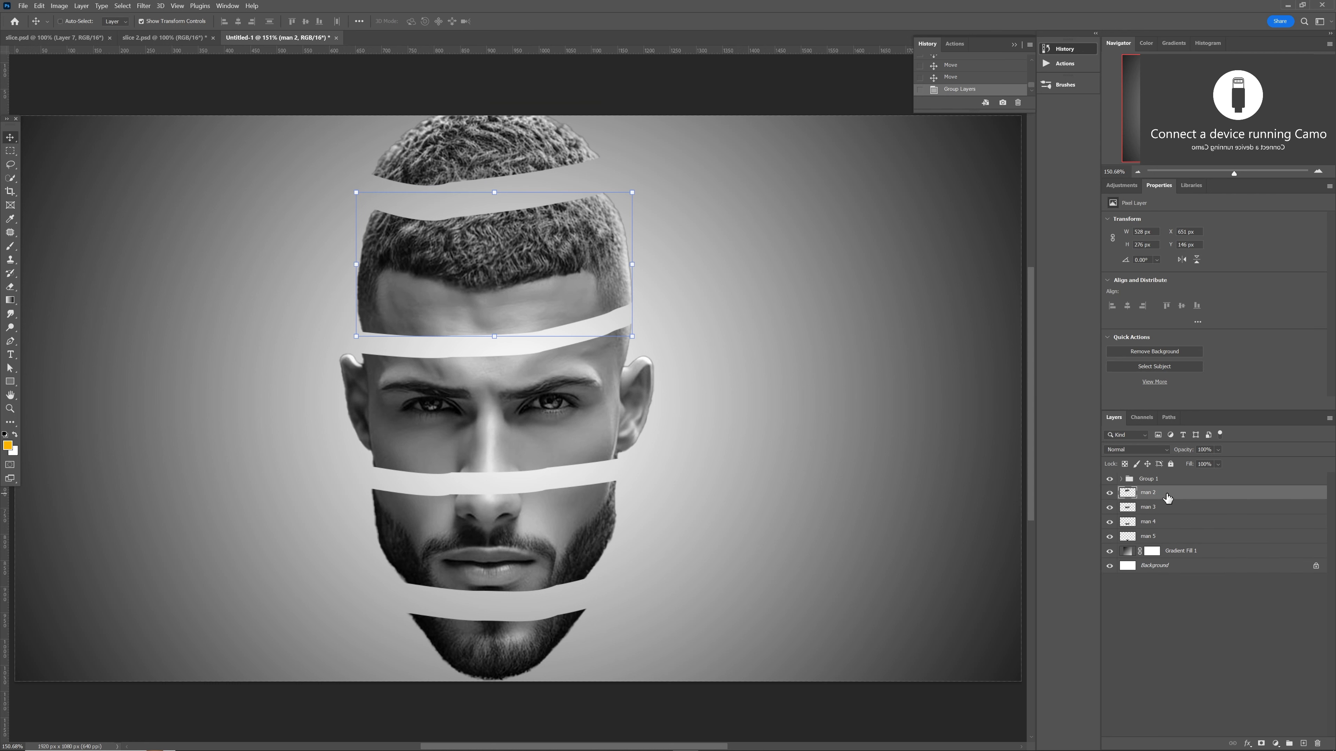
key(ctrl+g)
Put layers man 3, man 4 and man 5 each into a separate group
click(1165, 523)
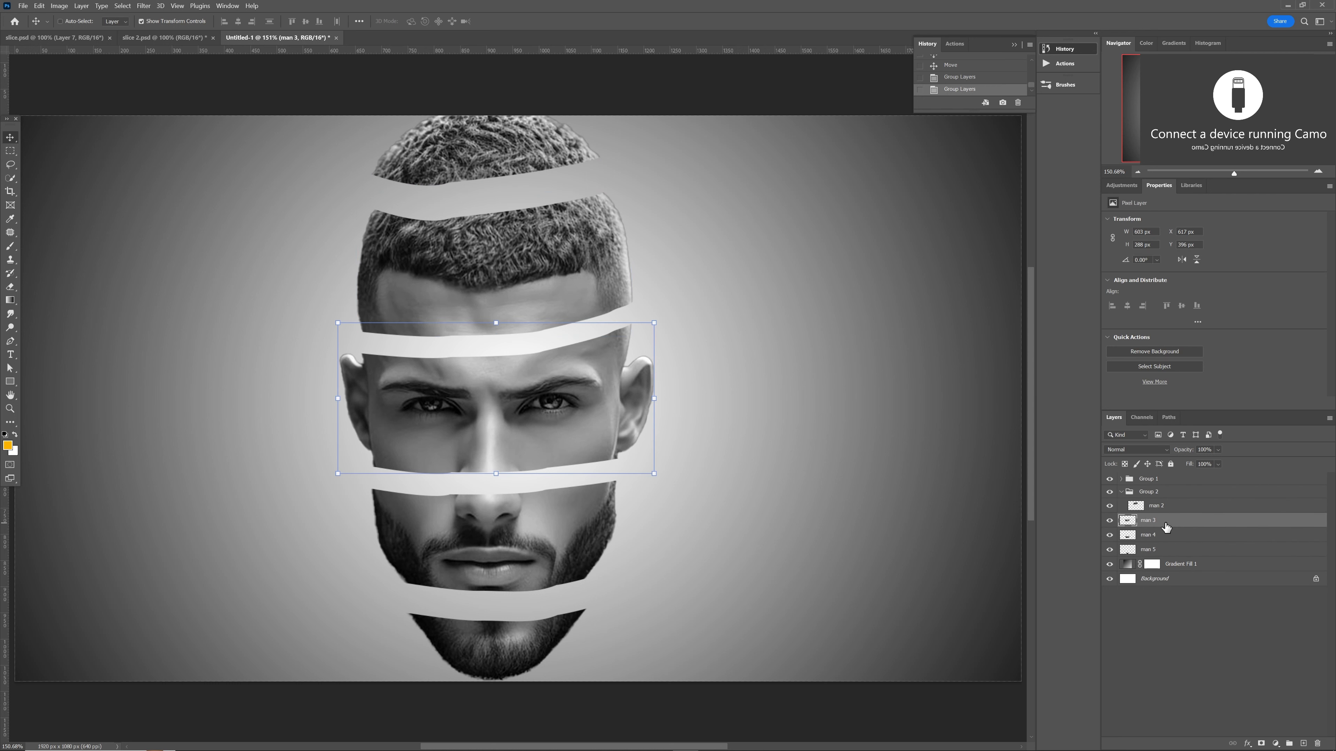
key(ctrl+g)
click(1162, 548)
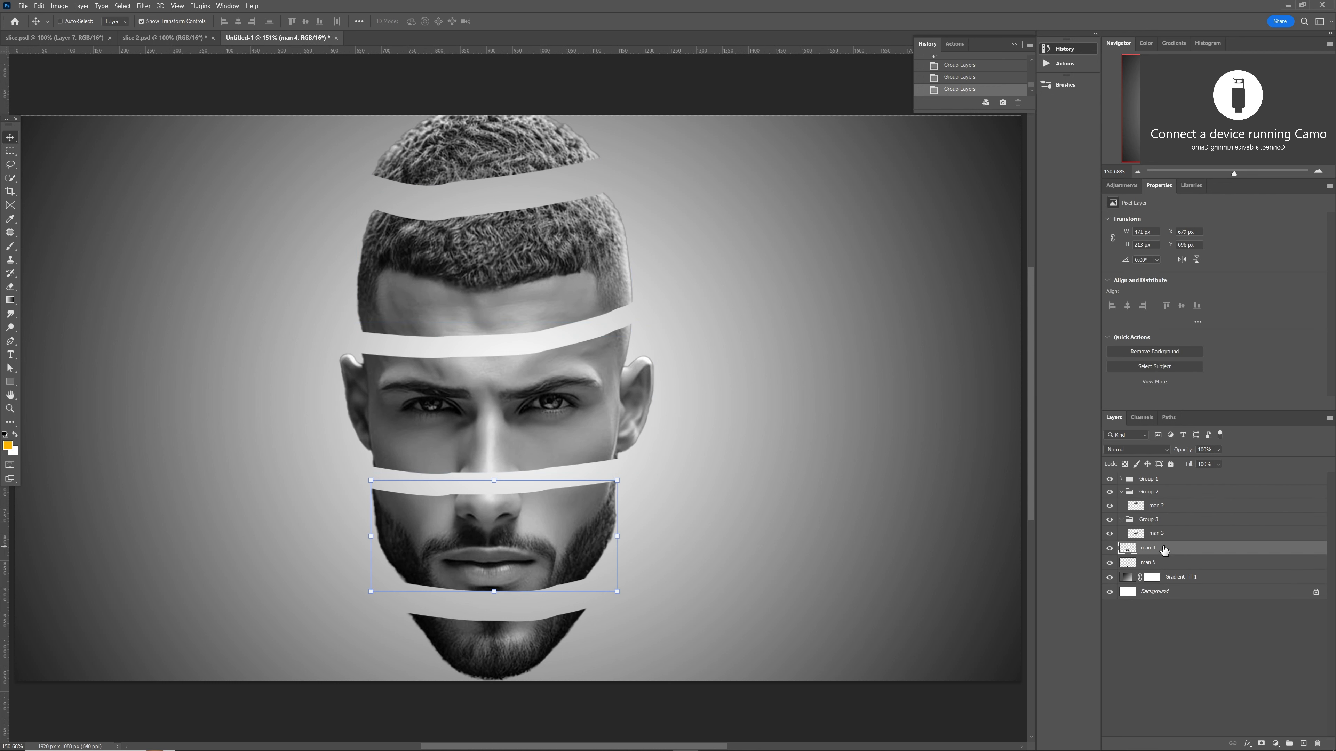
key(ctrl+g)
click(1170, 578)
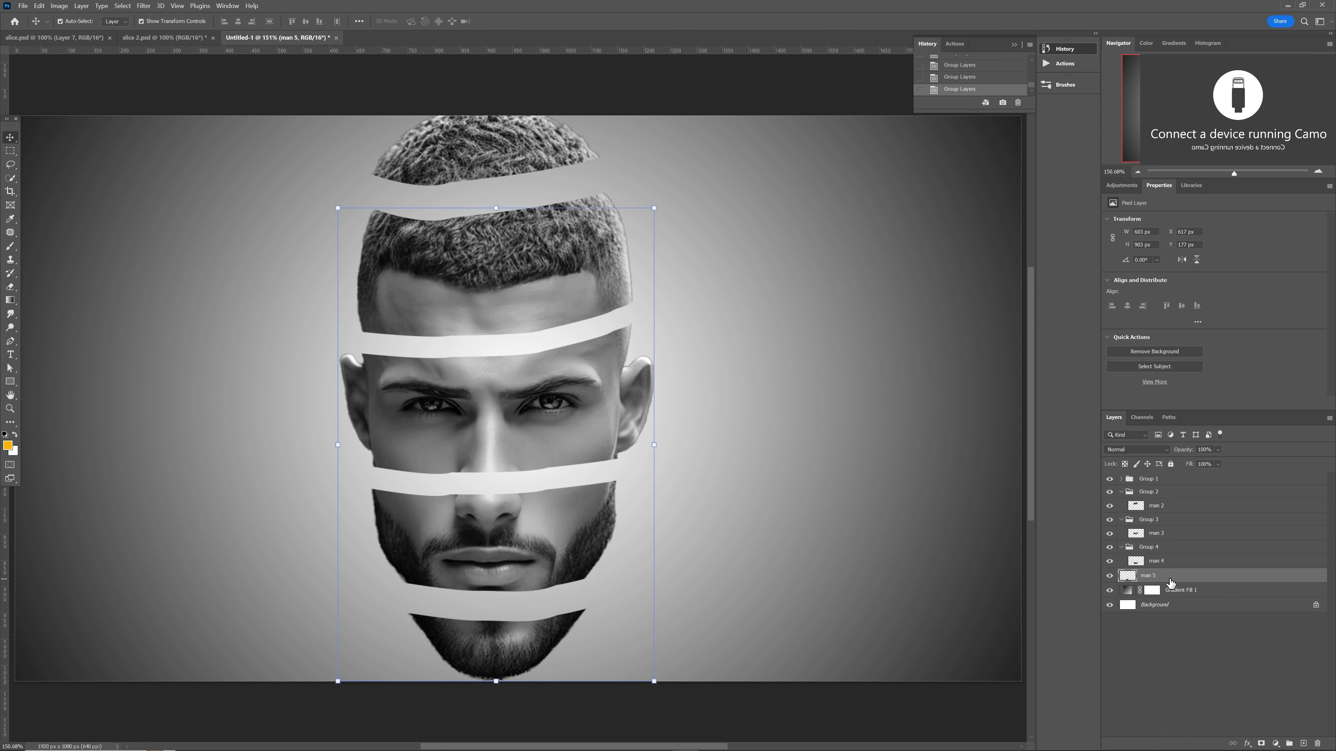
key(ctrl+g)
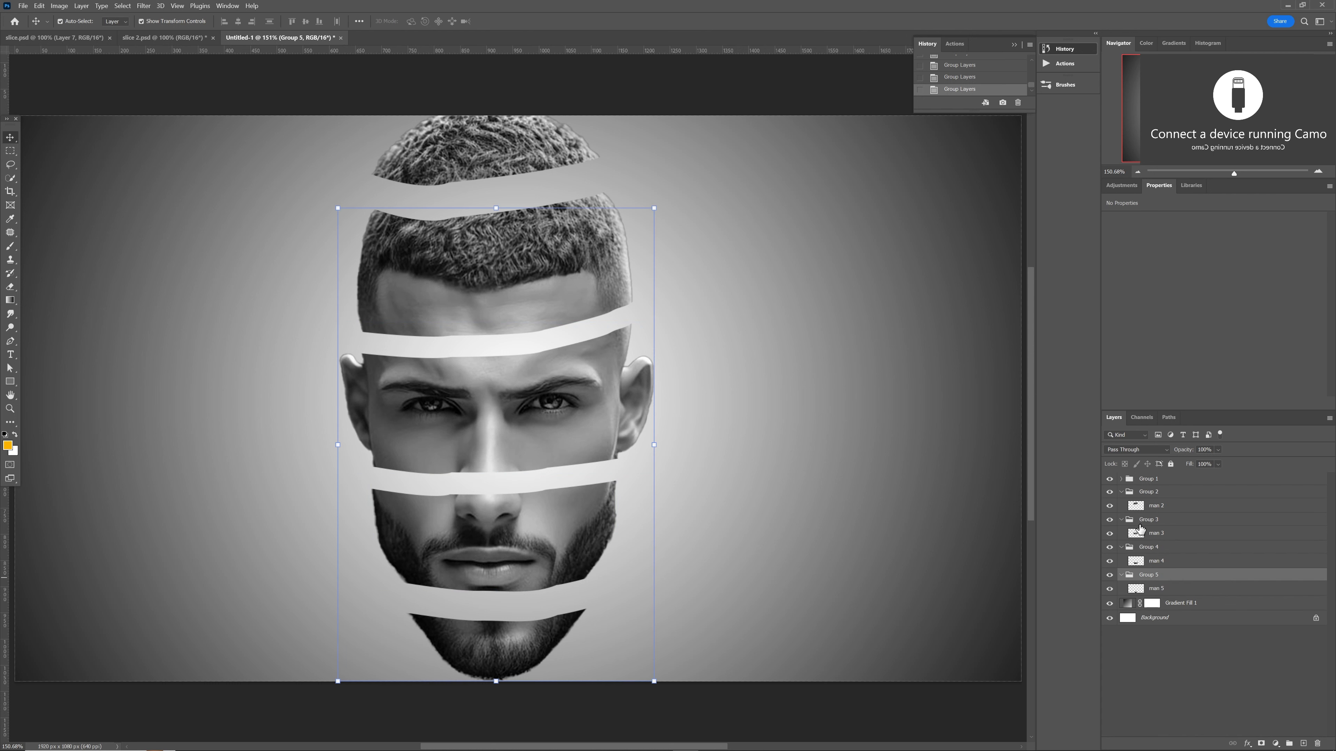
Collapse Group 2, Group 3, Group 4 and Group 5 in the layer stack
click(1121, 492)
click(1121, 505)
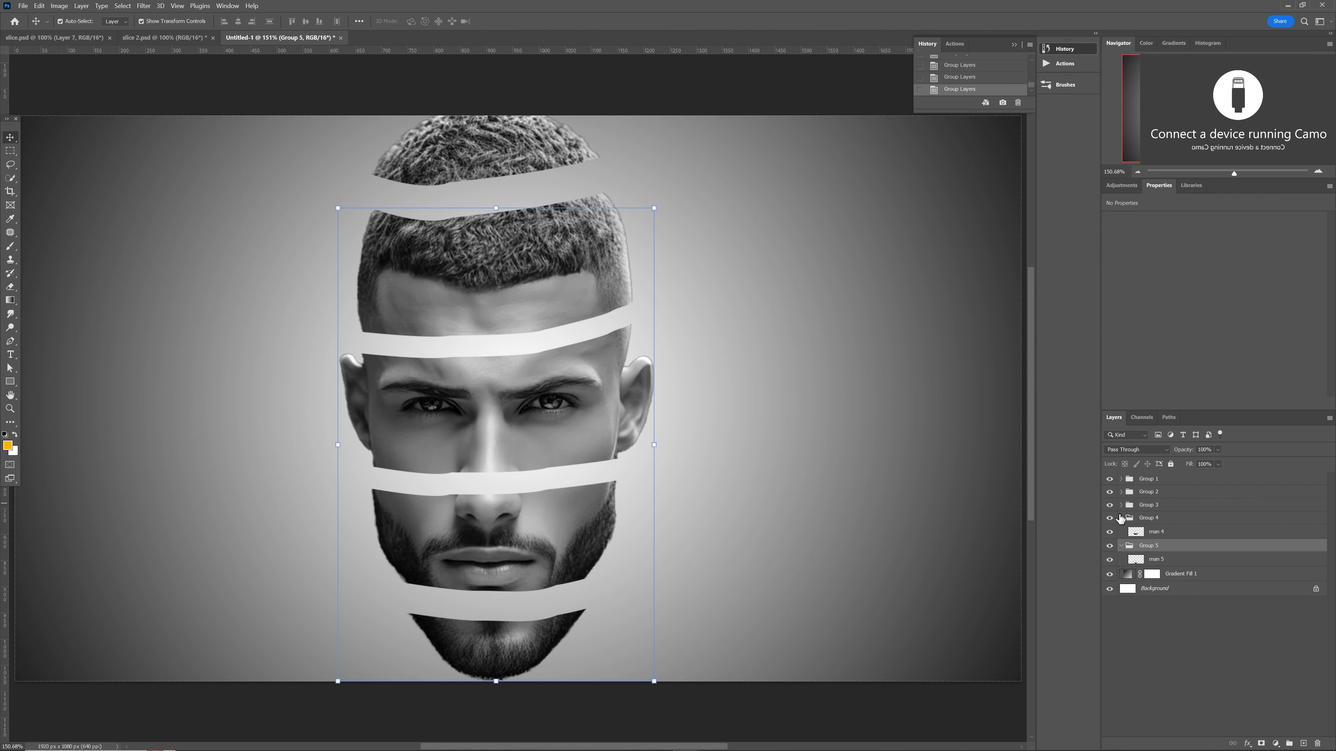
click(1121, 518)
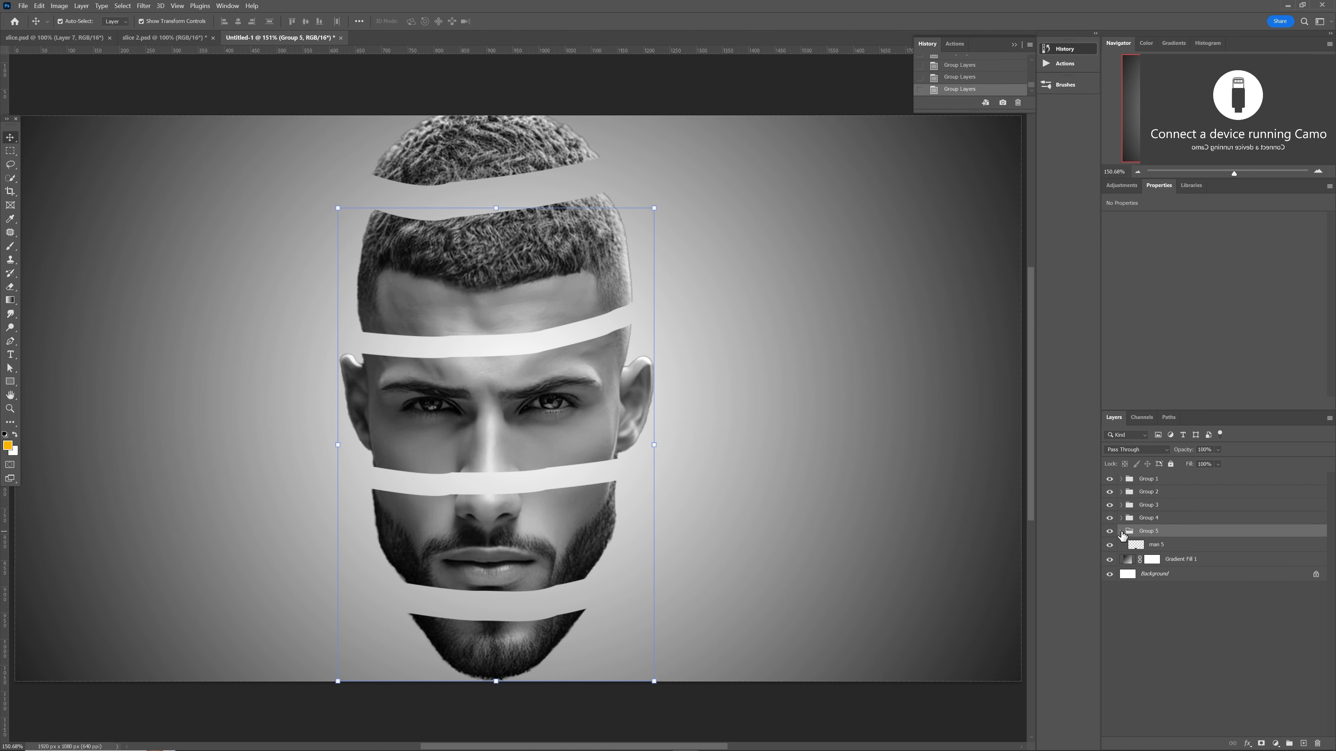
click(1121, 531)
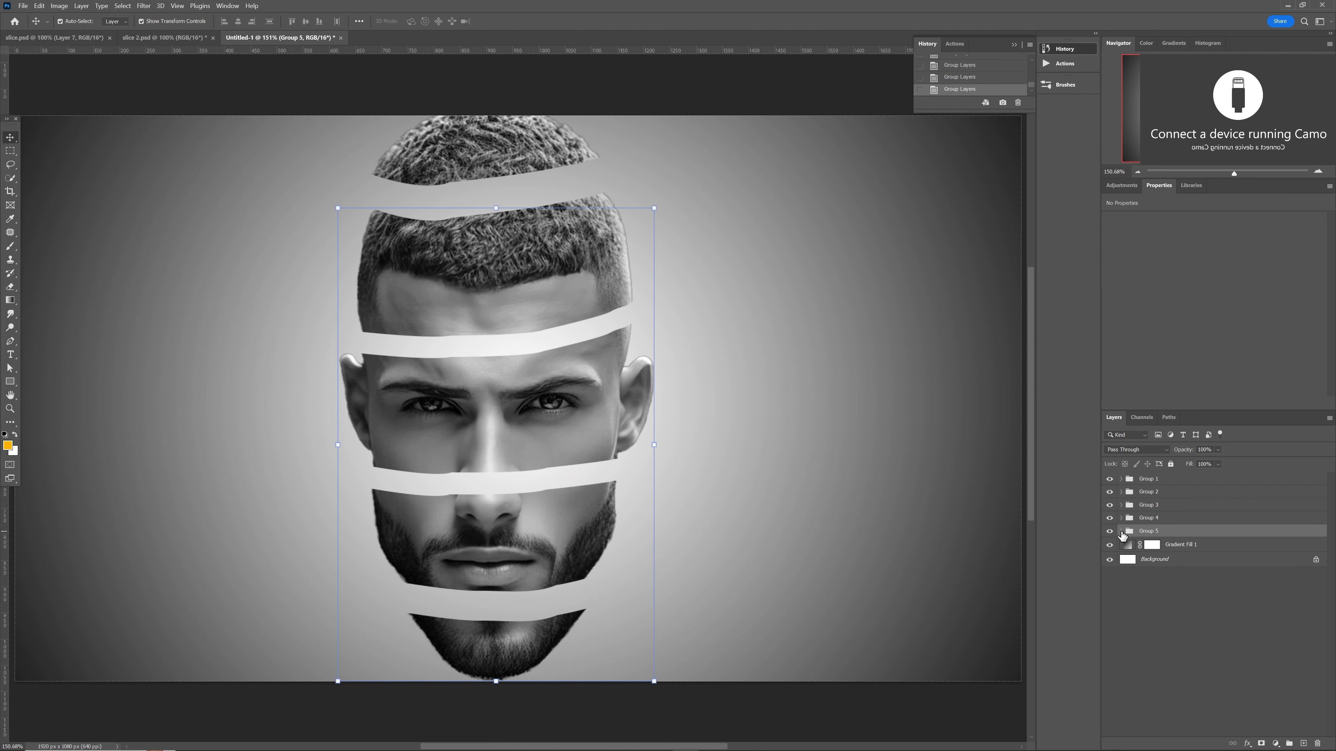
Expand Group 2, select its man 2 layer, and set the Pen tool to draw in Shape mode
click(1123, 494)
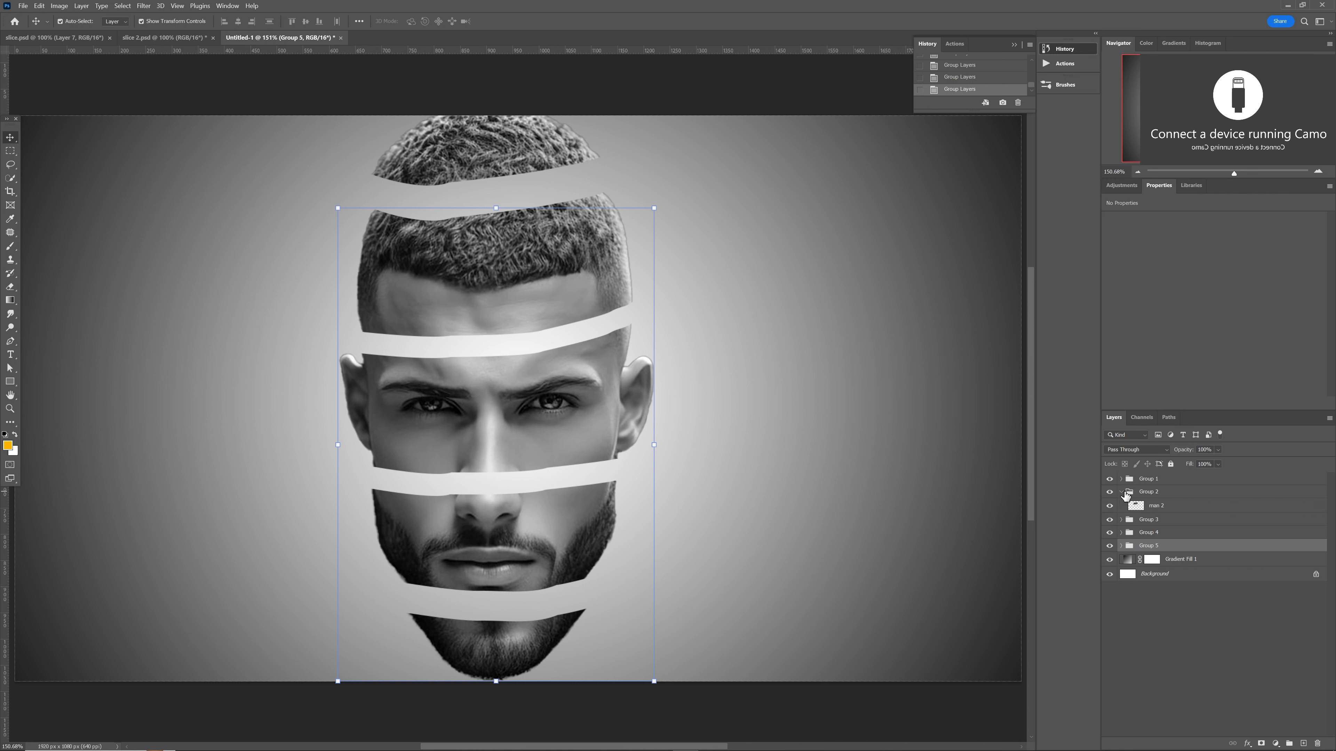
click(1146, 494)
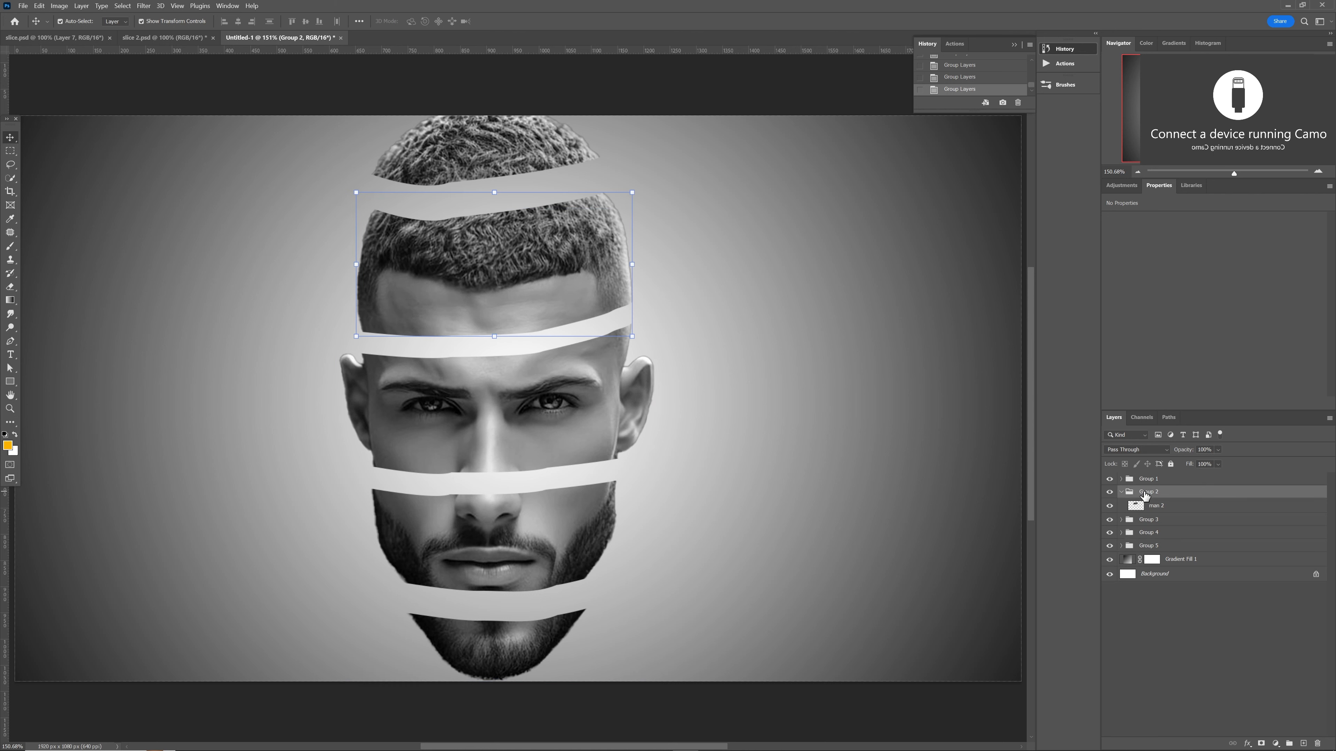
click(1165, 508)
key(p)
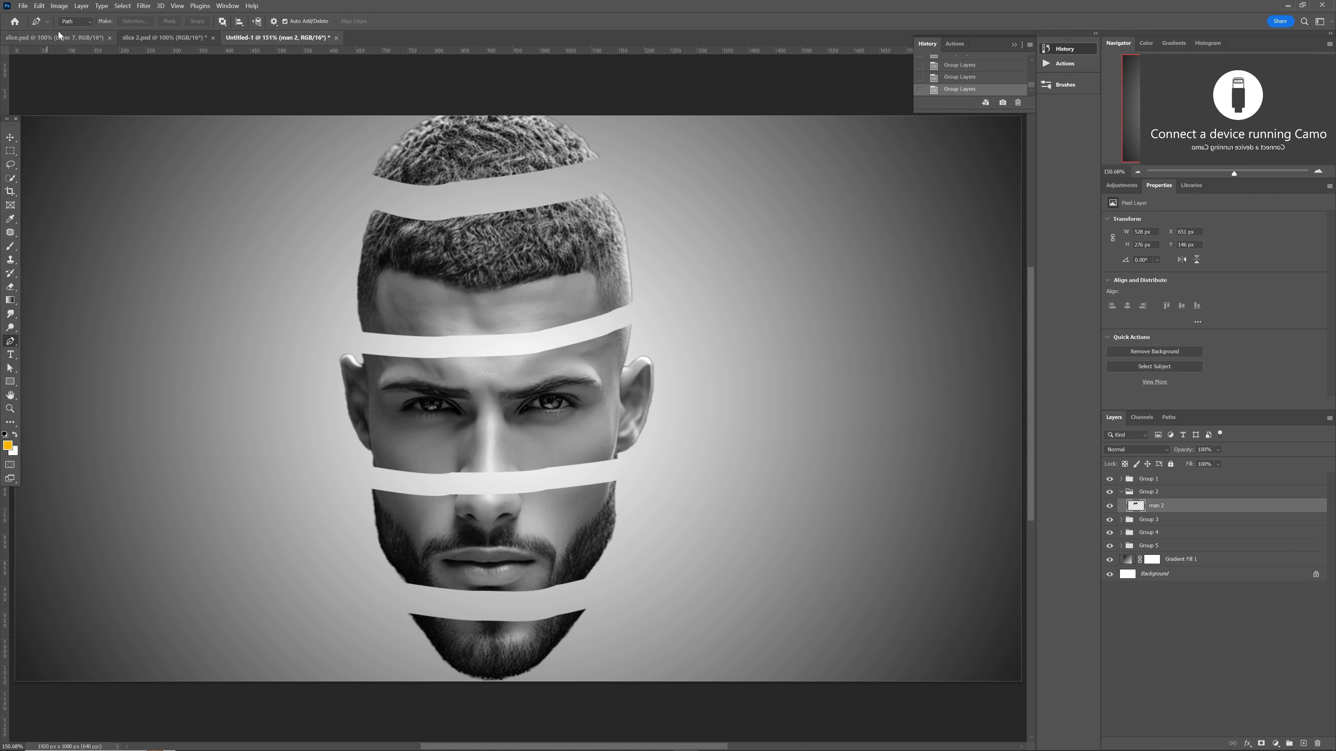
click(87, 22)
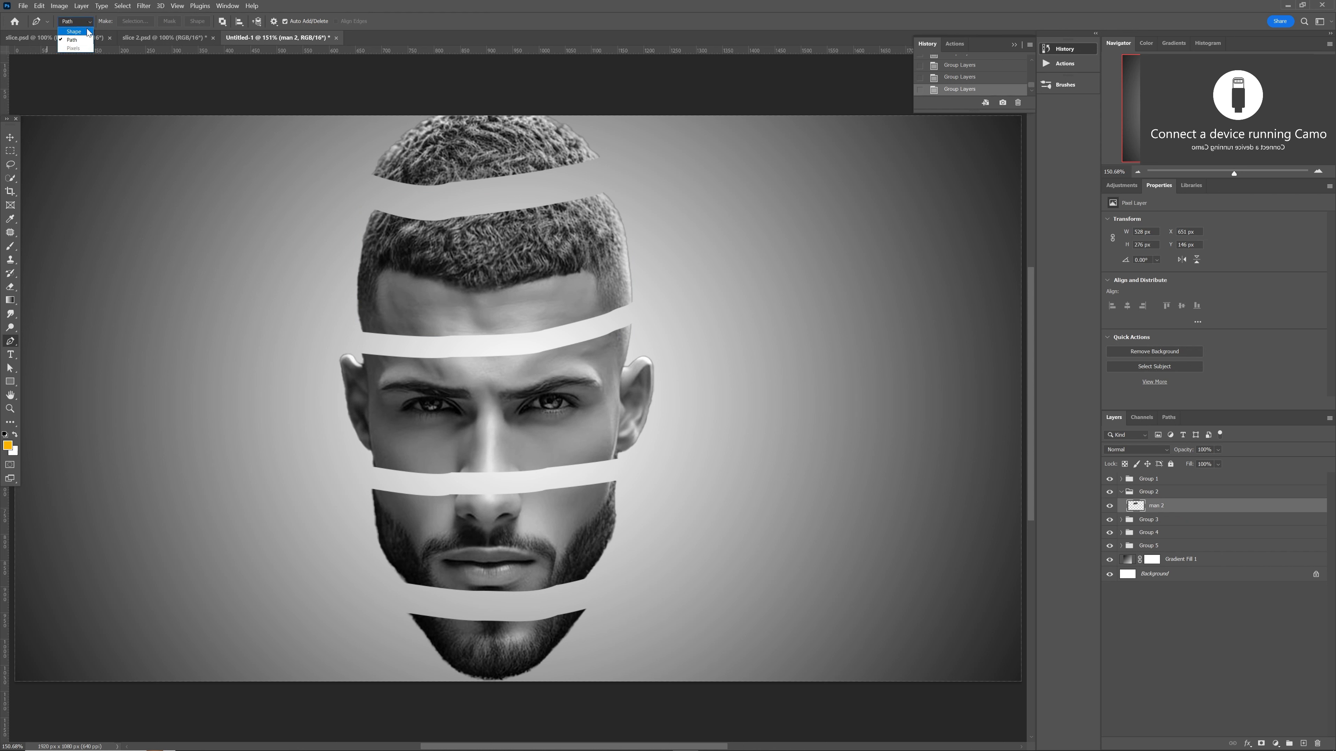
click(87, 27)
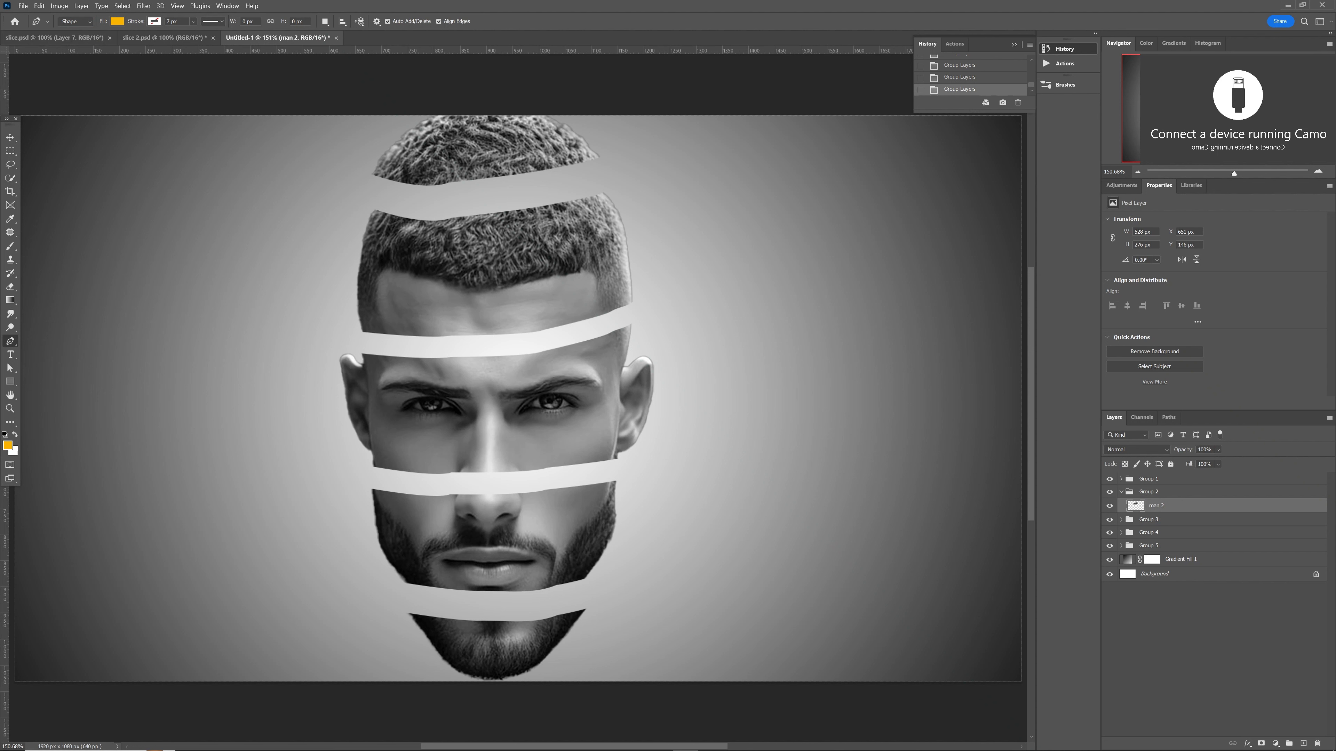
Place the color-palettes-combinations-schemes-1 image on the empty background beside the head and commit the placement
drag(0, 358, 166, 368)
drag(477, 418, 209, 389)
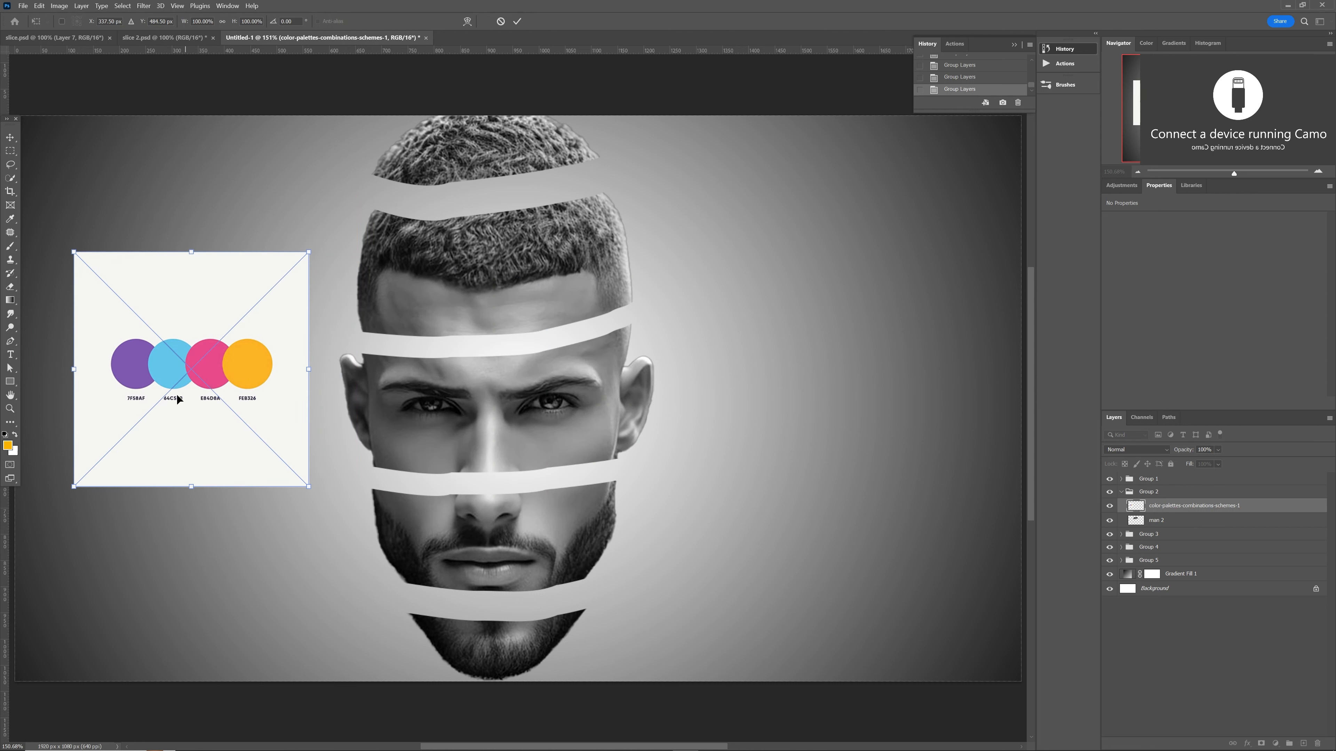
click(517, 22)
With the man 2 layer selected, set the Pen tool's fill to the color sampled from the palette's orange circle
key(p)
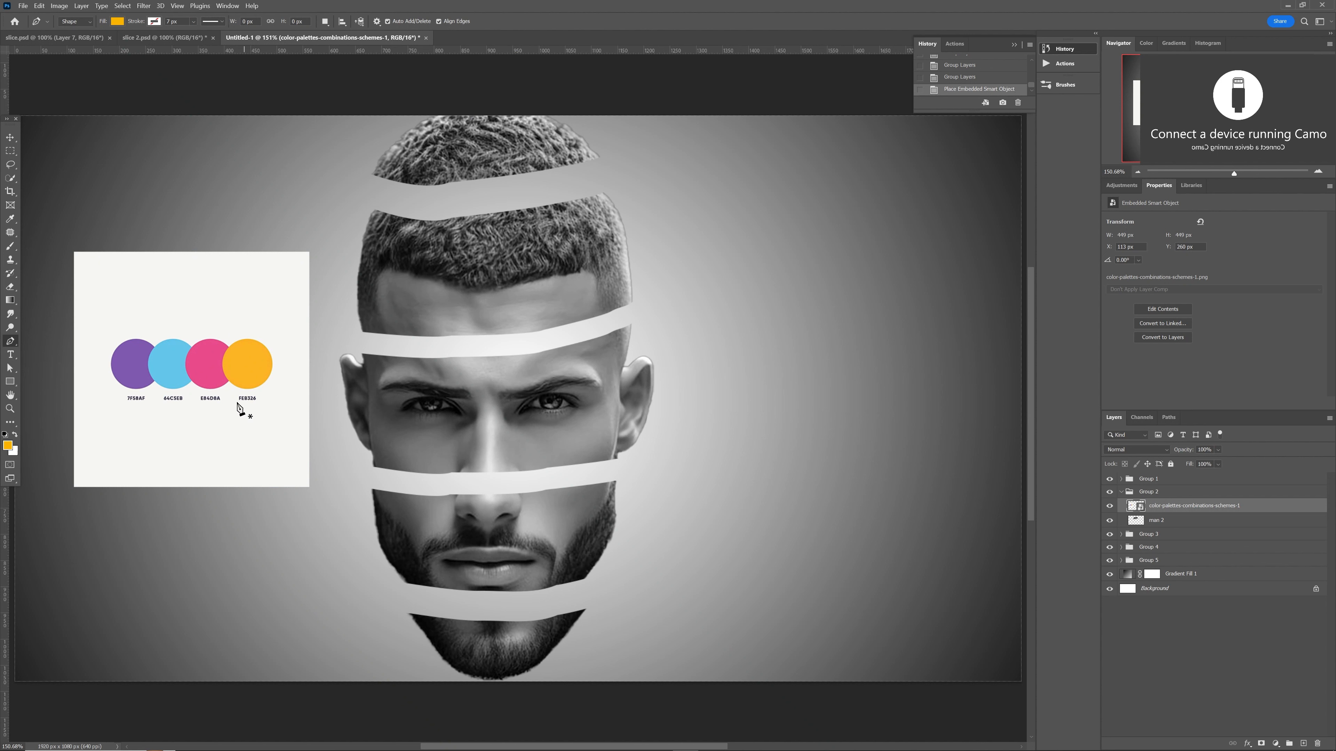
click(1185, 524)
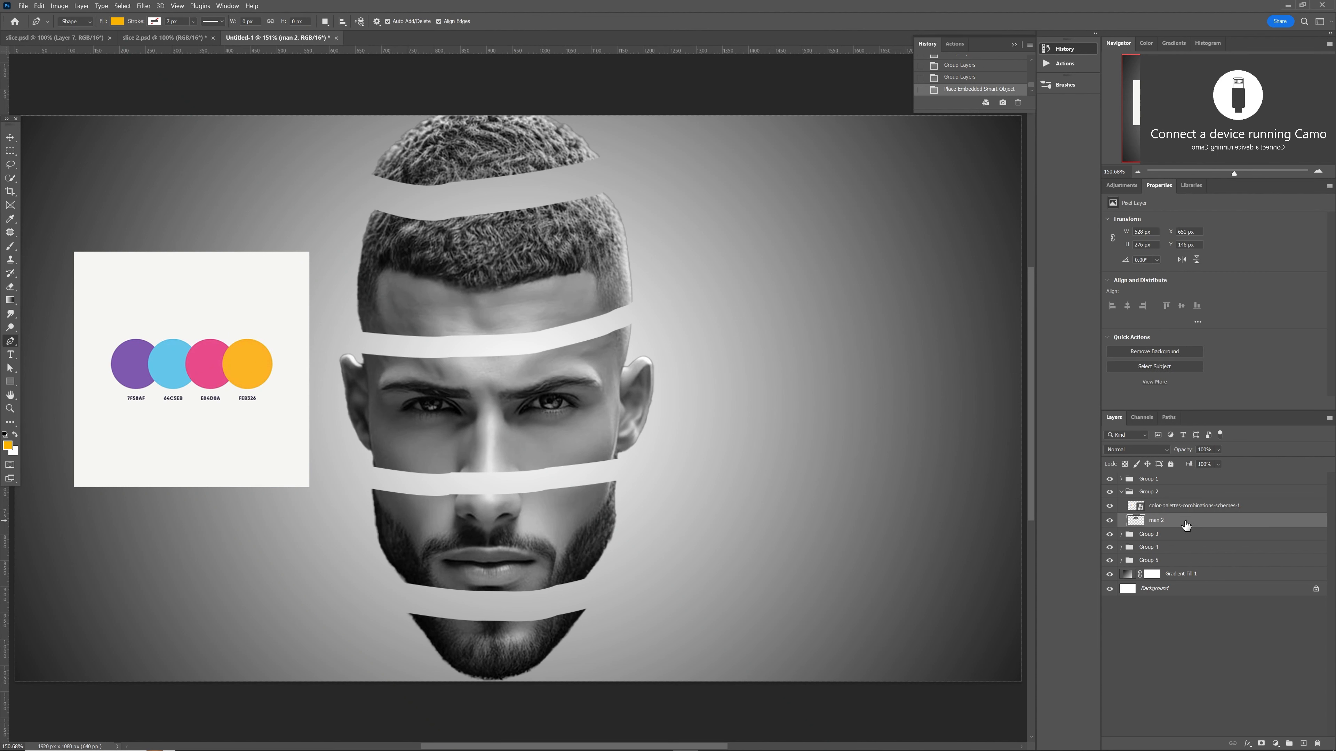
click(117, 22)
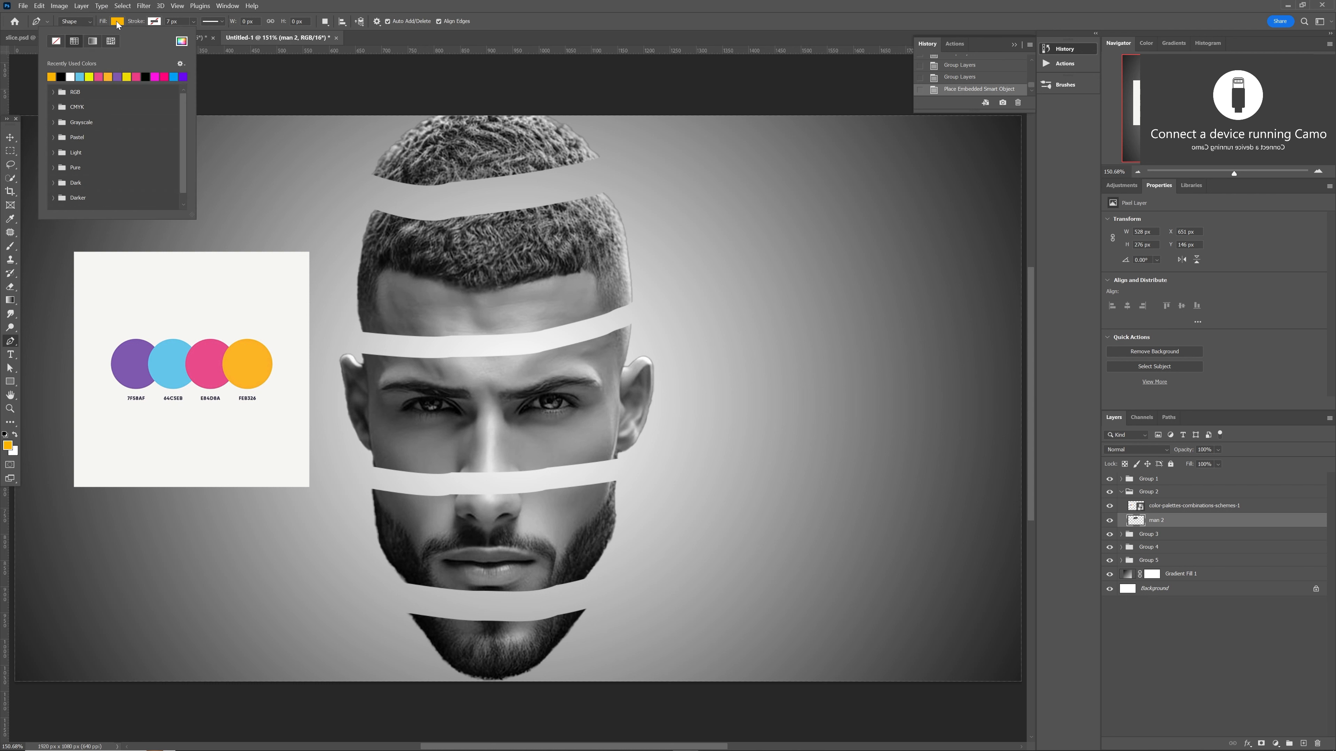
click(182, 42)
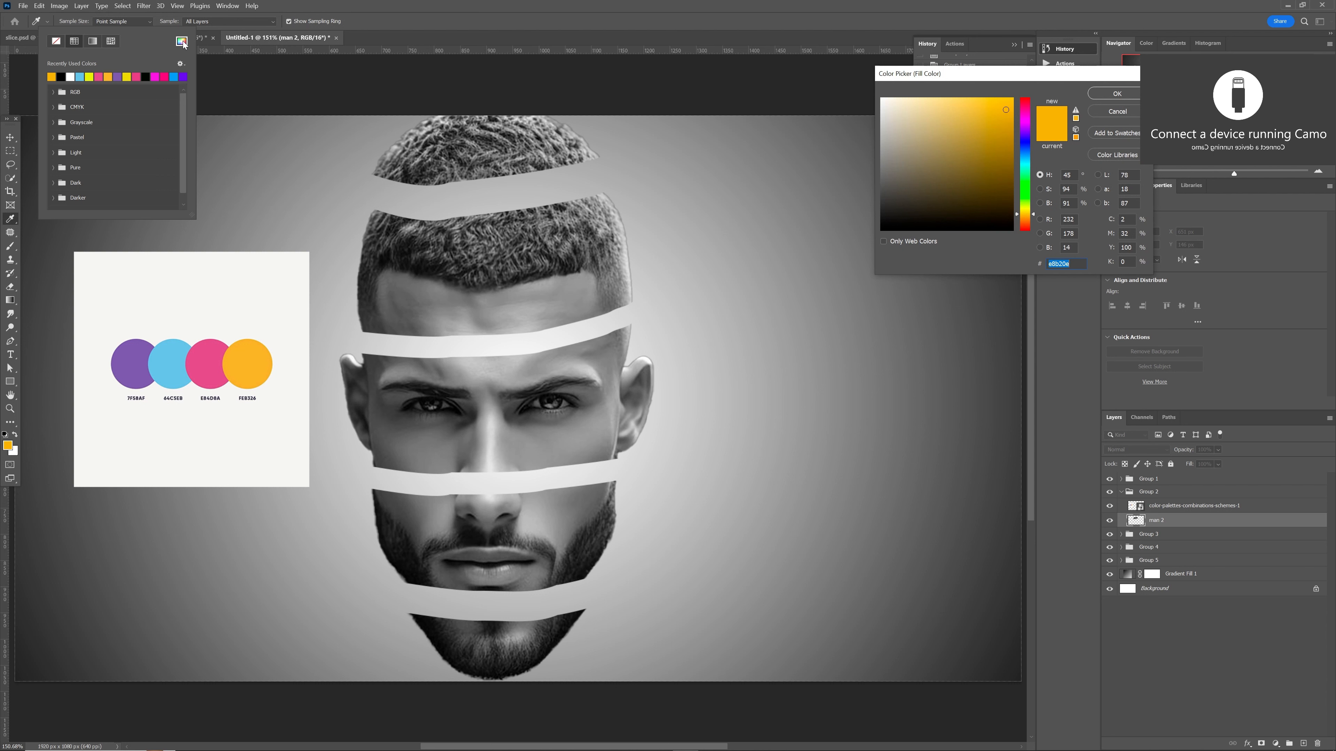
click(251, 358)
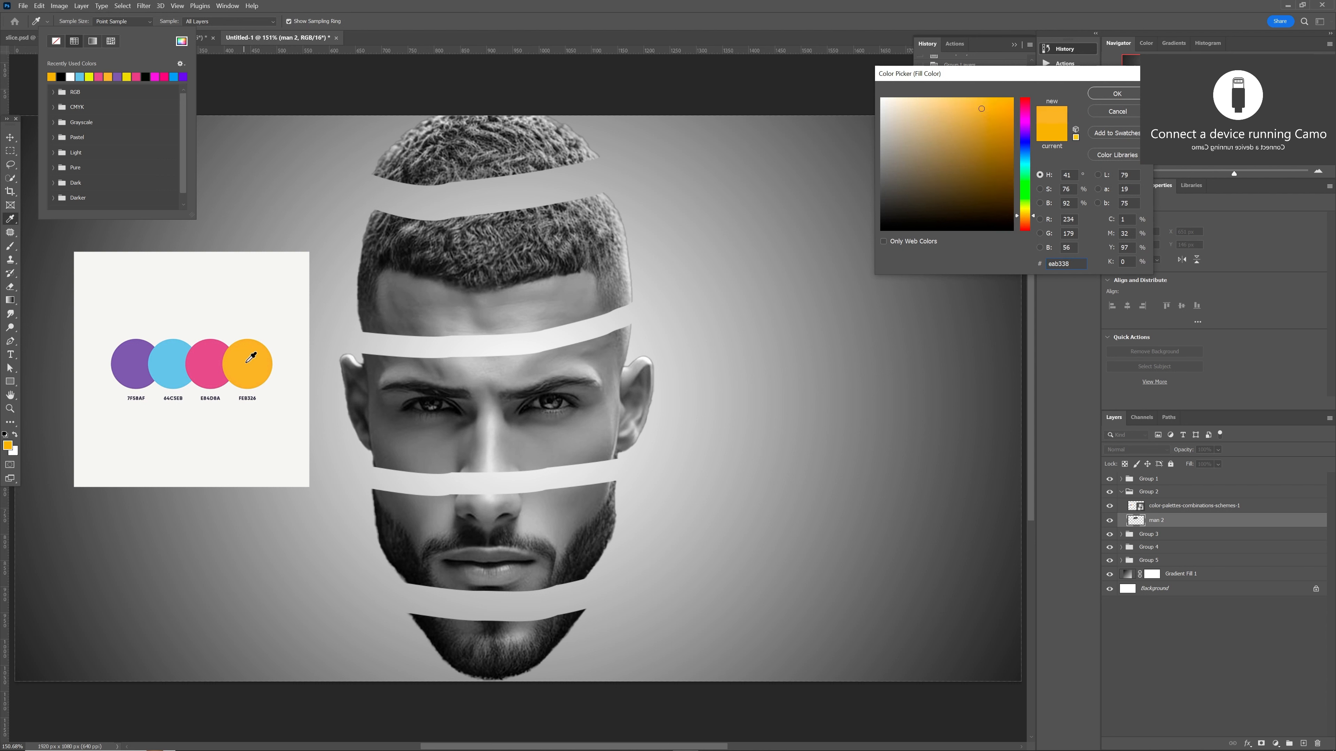
click(1117, 93)
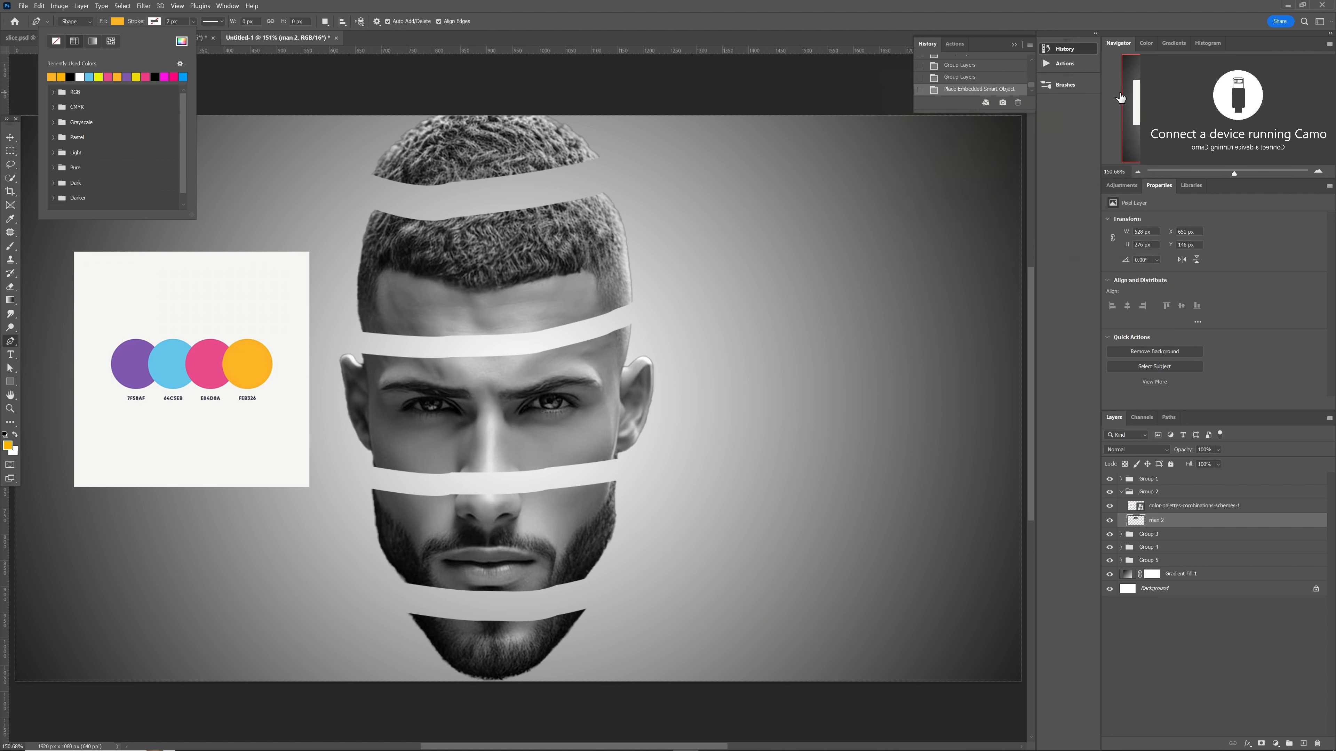
Draw a closed, curved orange cut surface over the upper edge of the forehead slice, about 438 px wide and 75 px high
click(376, 212)
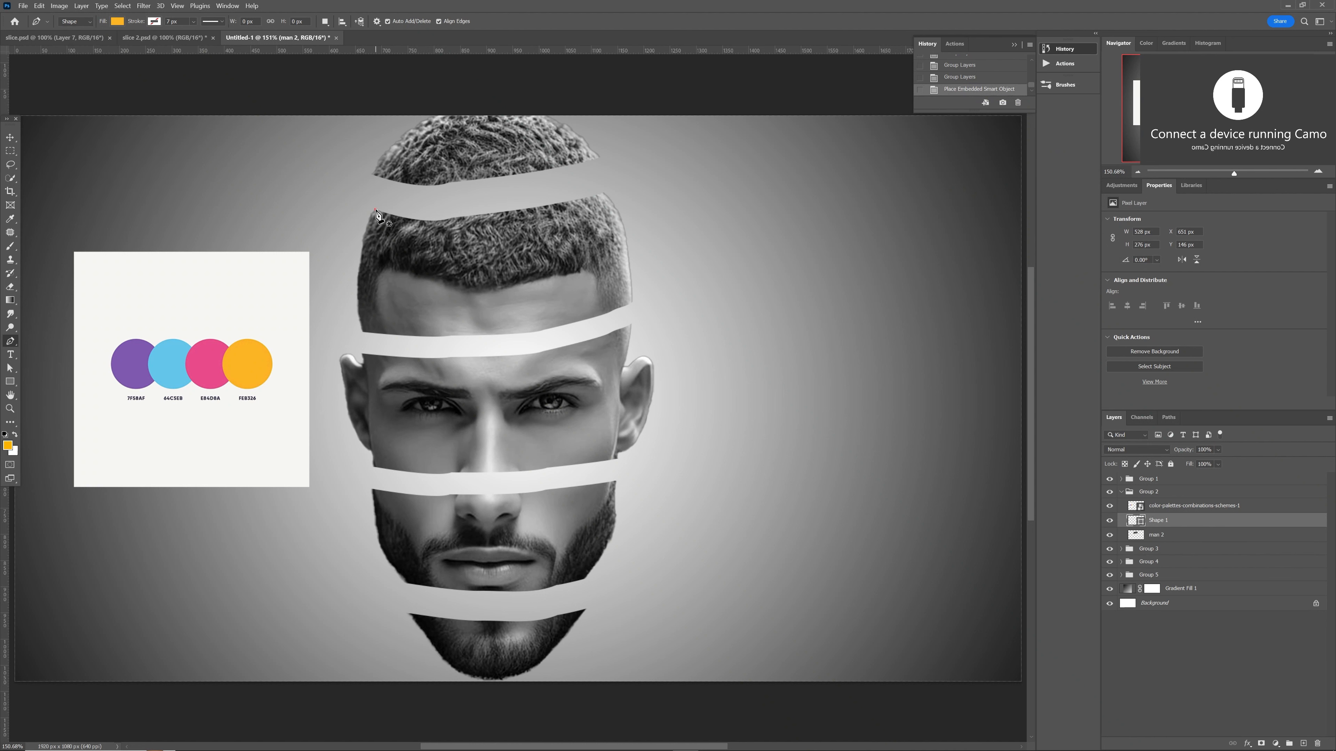
click(603, 194)
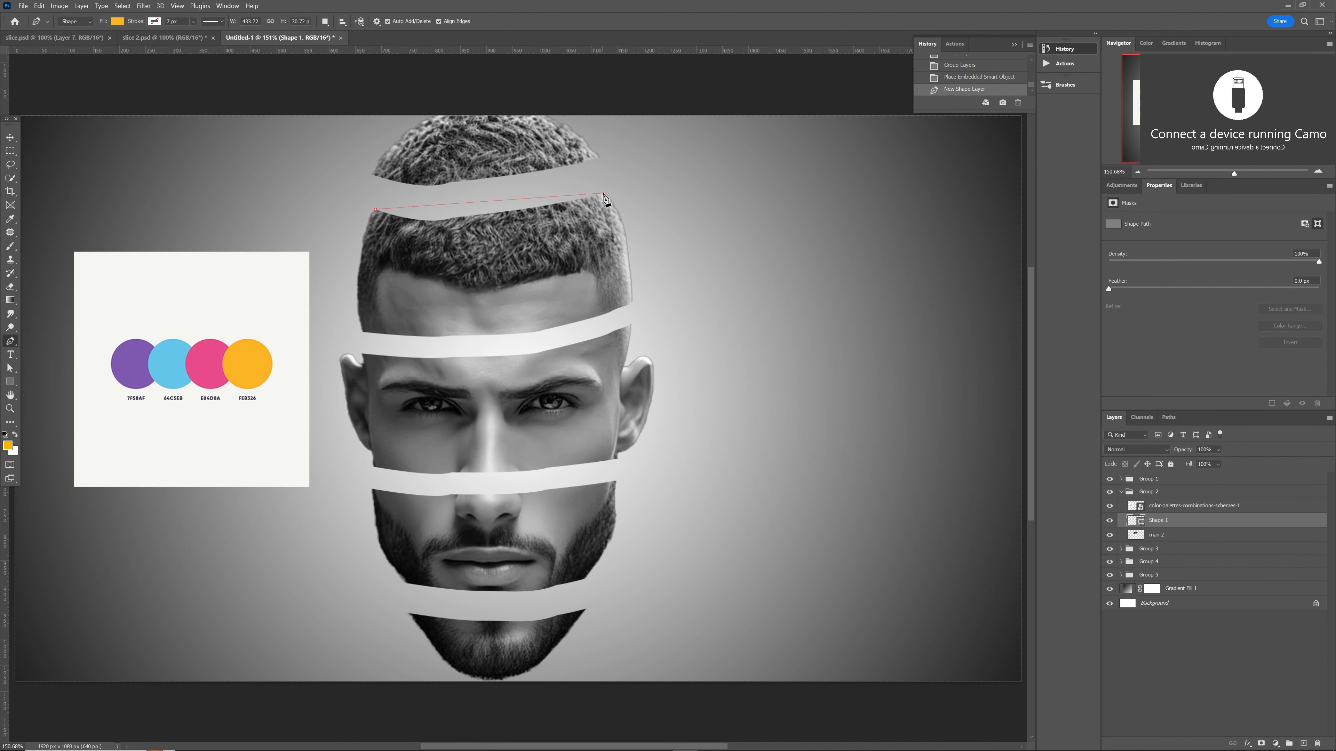
drag(602, 197, 578, 224)
click(603, 194)
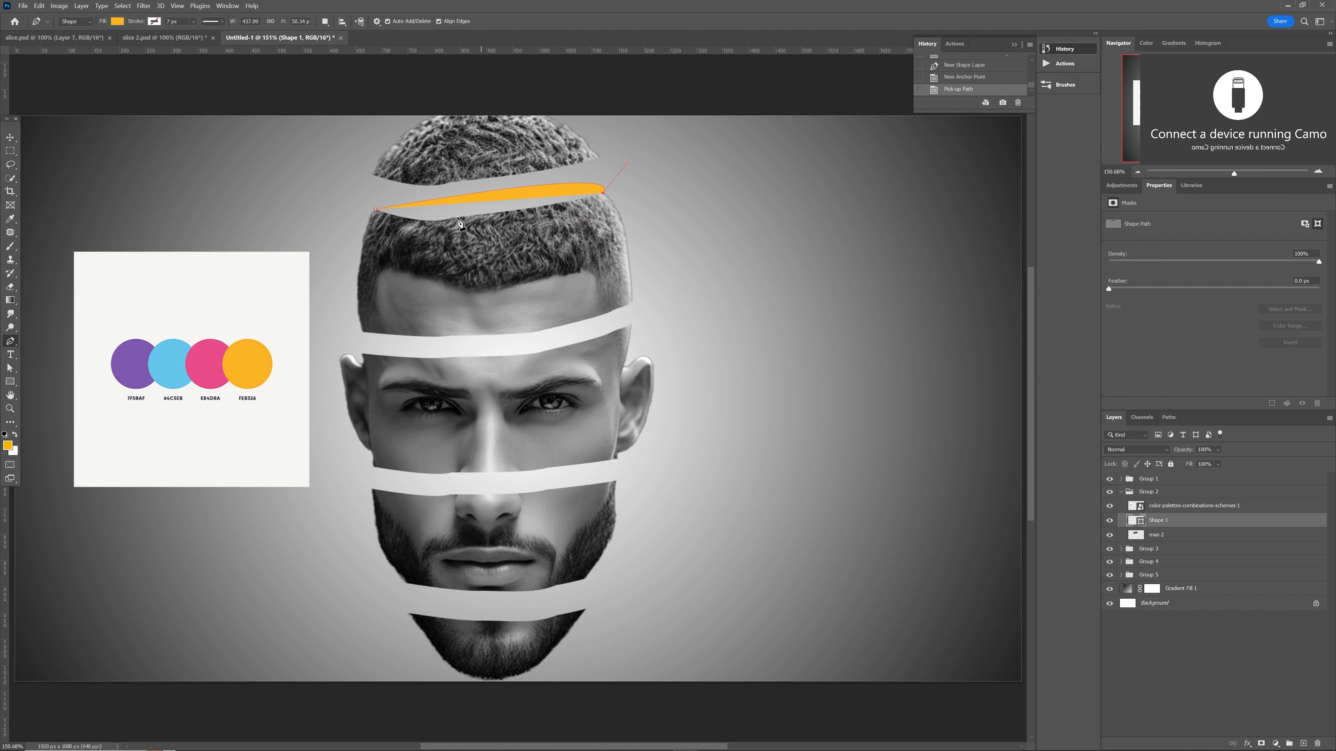
drag(449, 218, 426, 212)
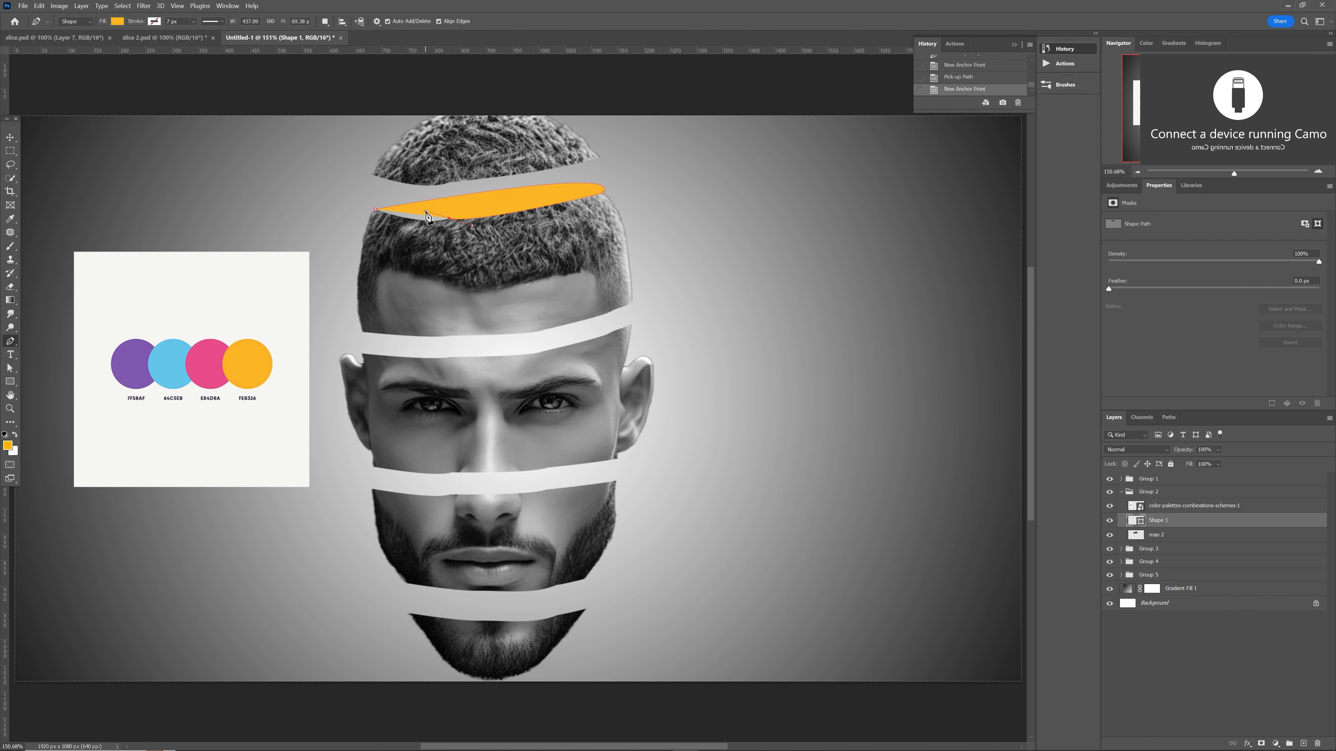
alt+click(449, 217)
alt+click(448, 218)
drag(369, 202, 354, 207)
drag(427, 220, 426, 222)
drag(448, 219, 426, 222)
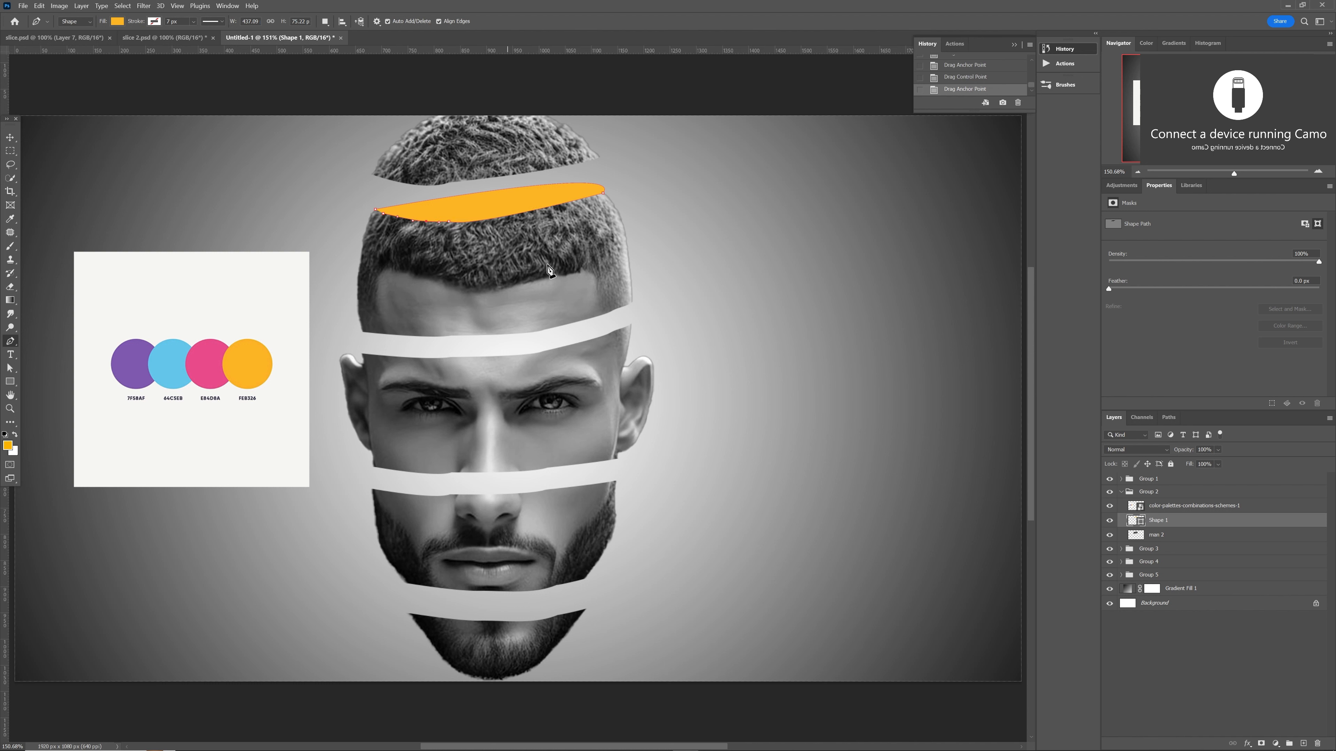
Collapse Group 2, expand Group 3, and select its man 3 layer with the Pen tool active
click(1120, 493)
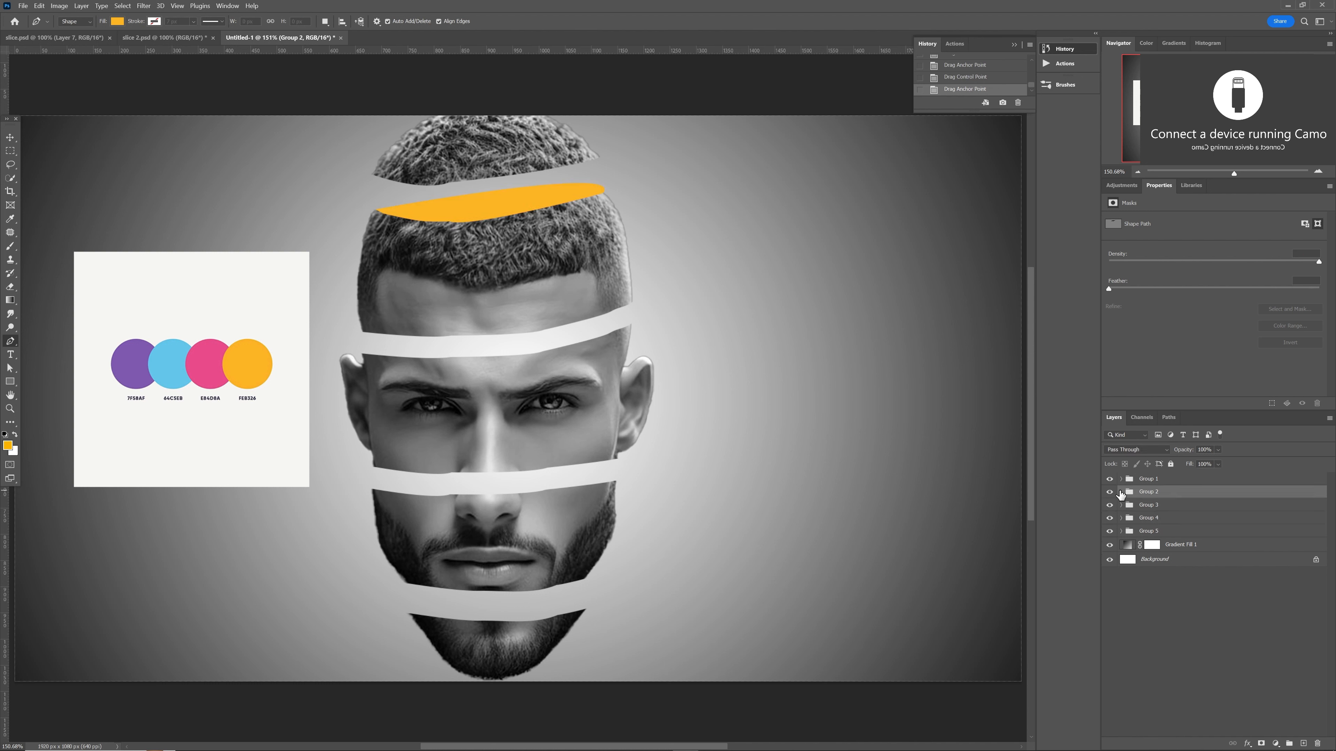
click(1151, 506)
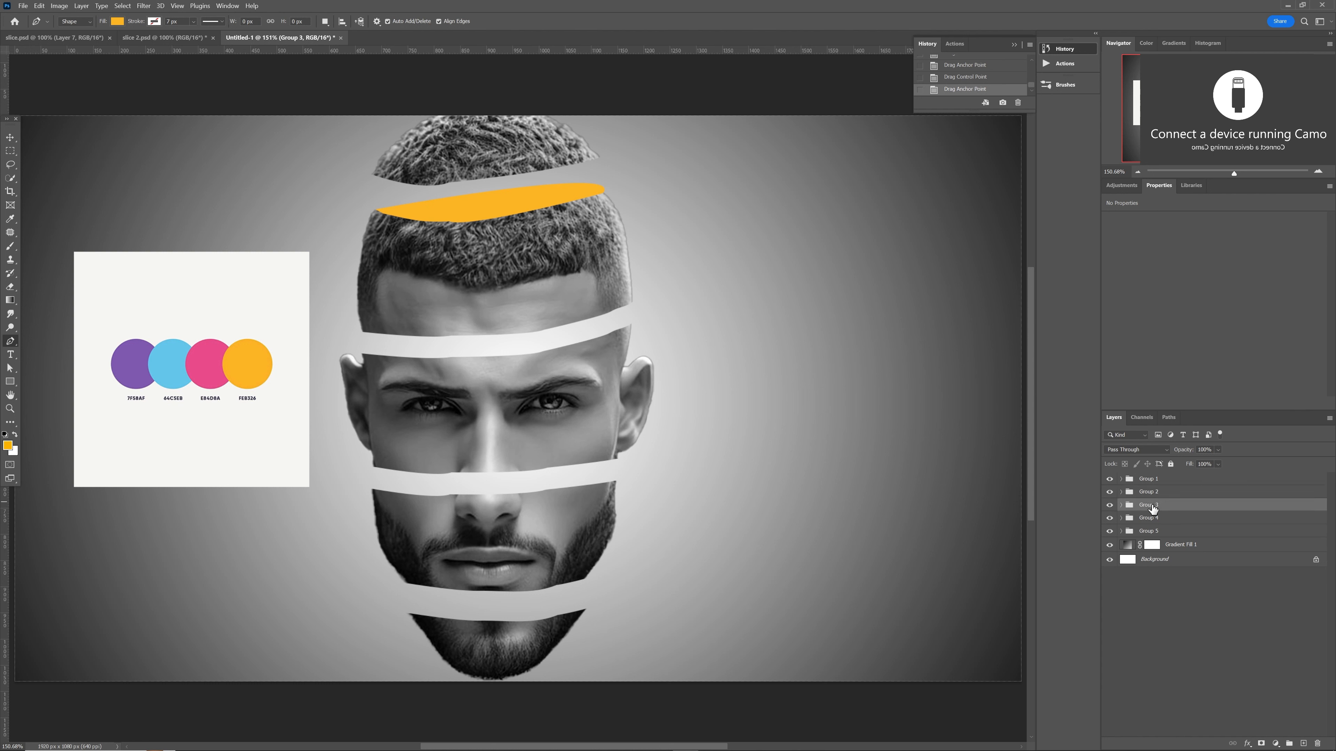
click(1120, 505)
click(1157, 520)
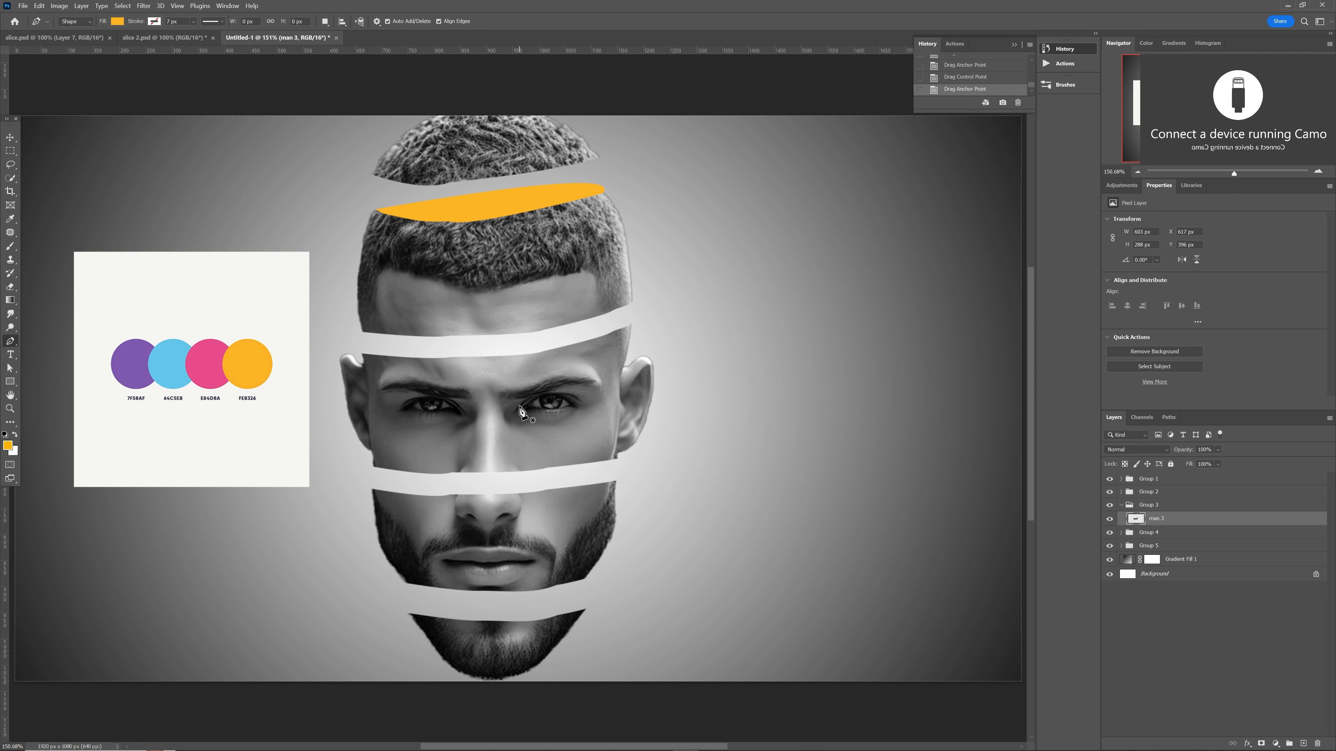
key(v)
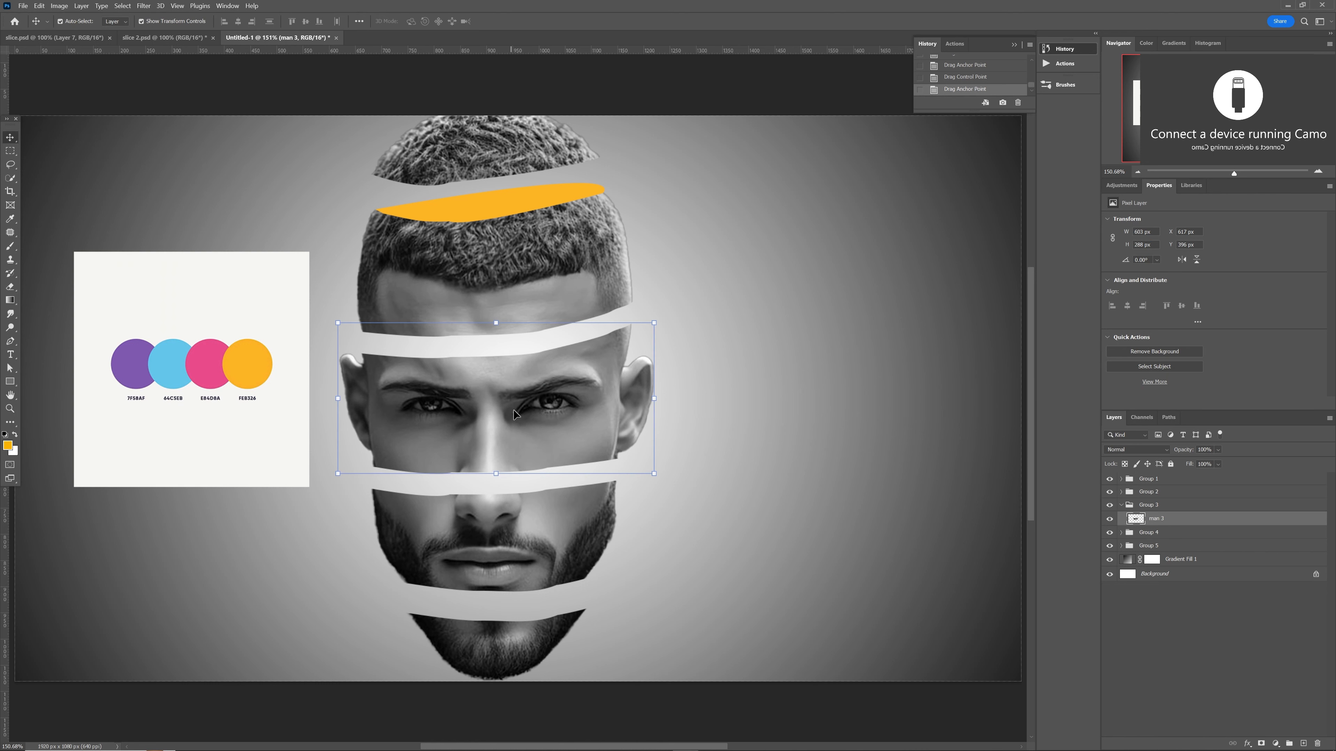
key(p)
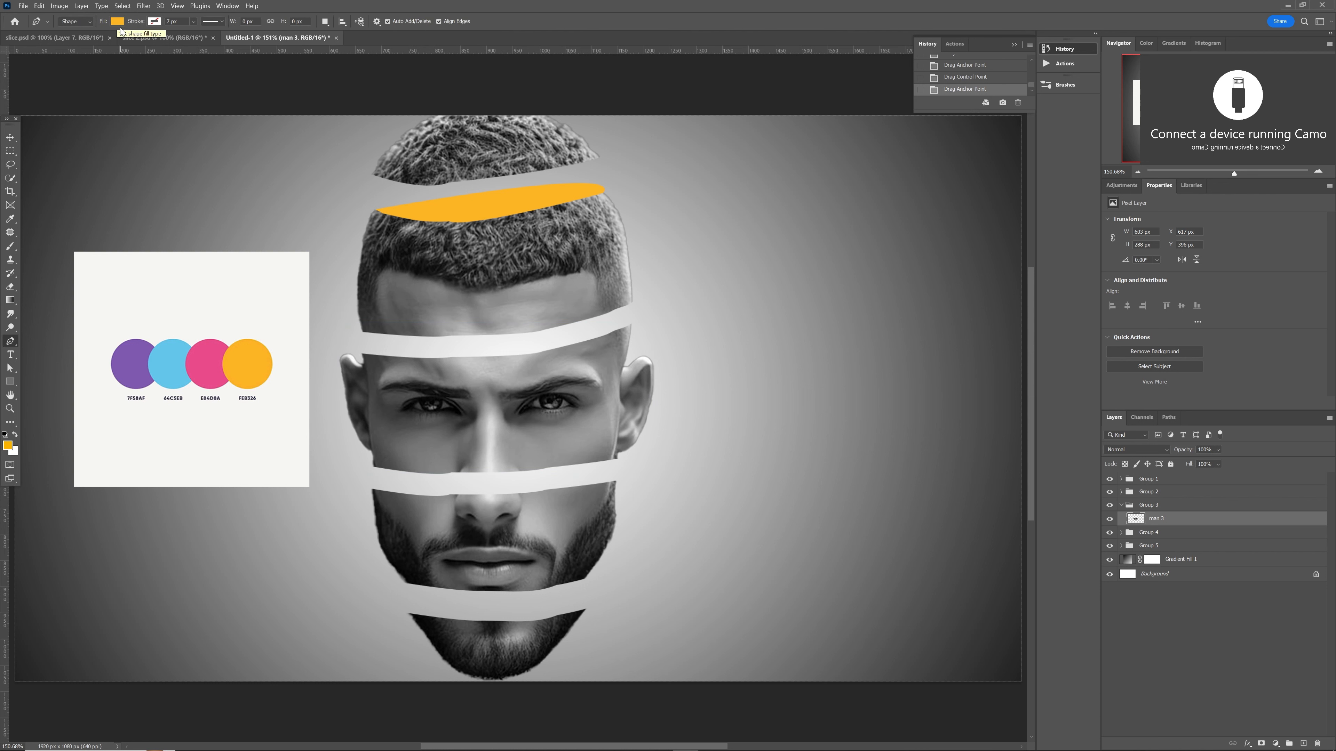
Set the Pen tool's shape fill to the color sampled from the palette's light blue circle
click(117, 22)
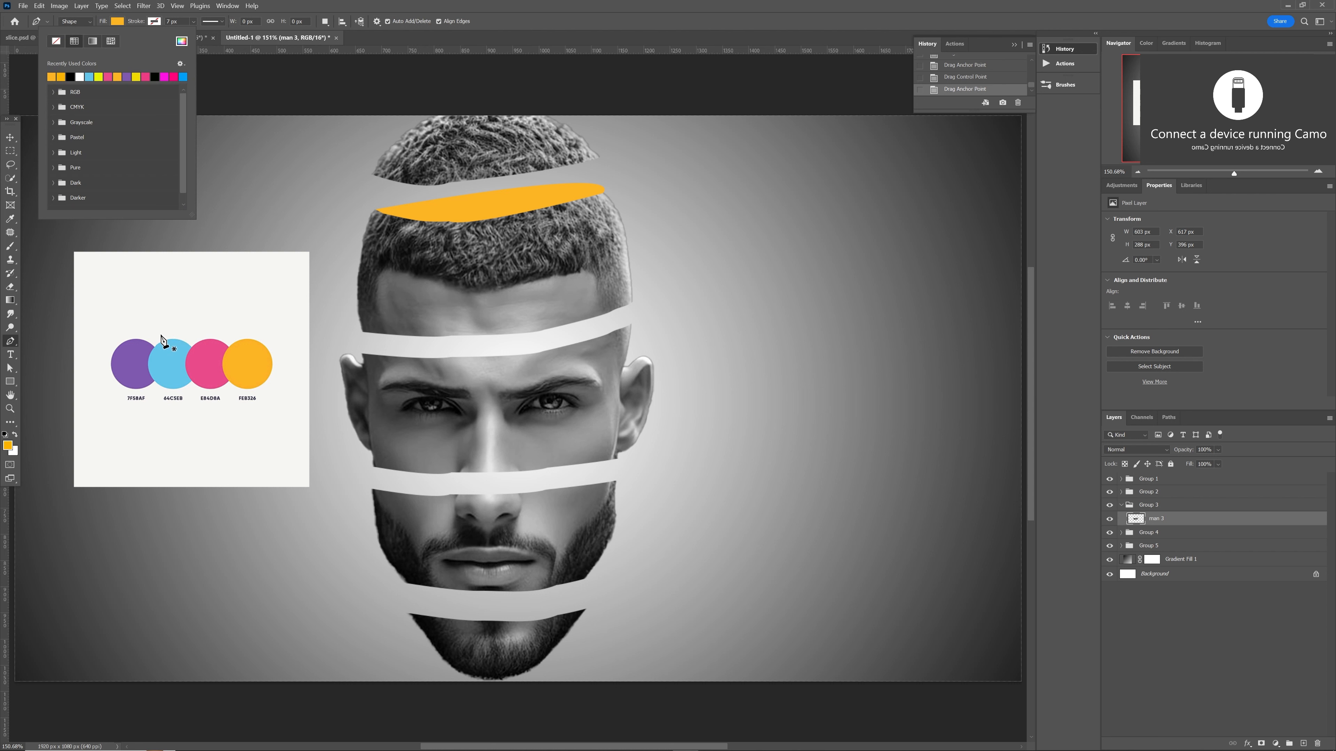
click(184, 40)
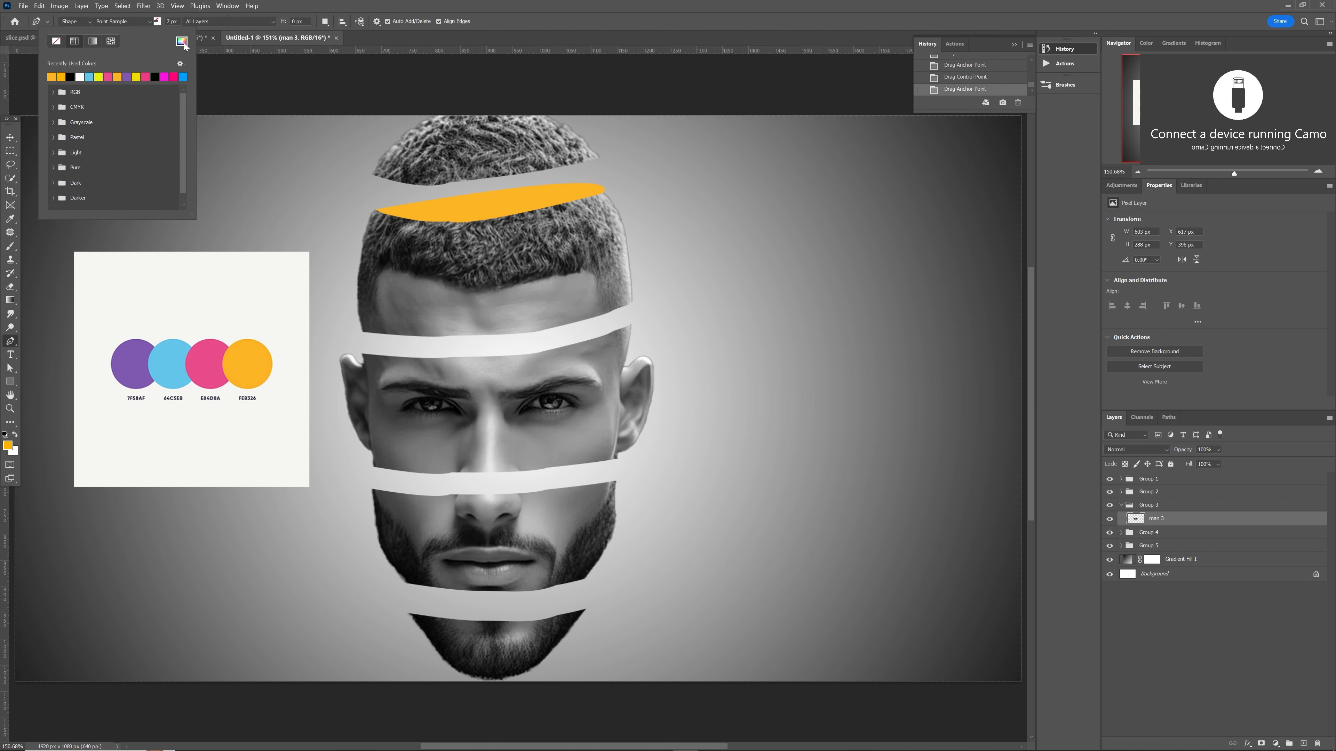
click(175, 359)
click(1116, 93)
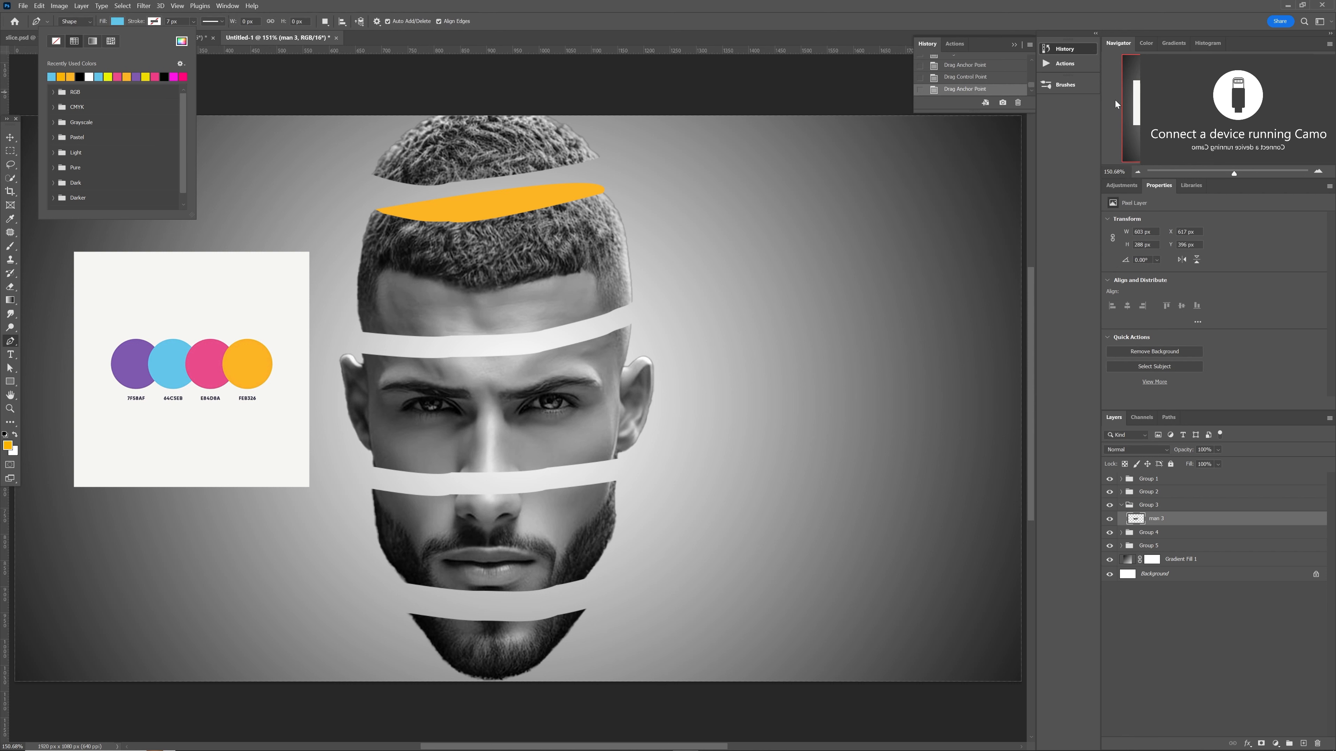
Draw a closed, curved light blue cut surface over the upper edge of the eye slice, about 512 px wide and 82 px high
click(367, 362)
click(363, 355)
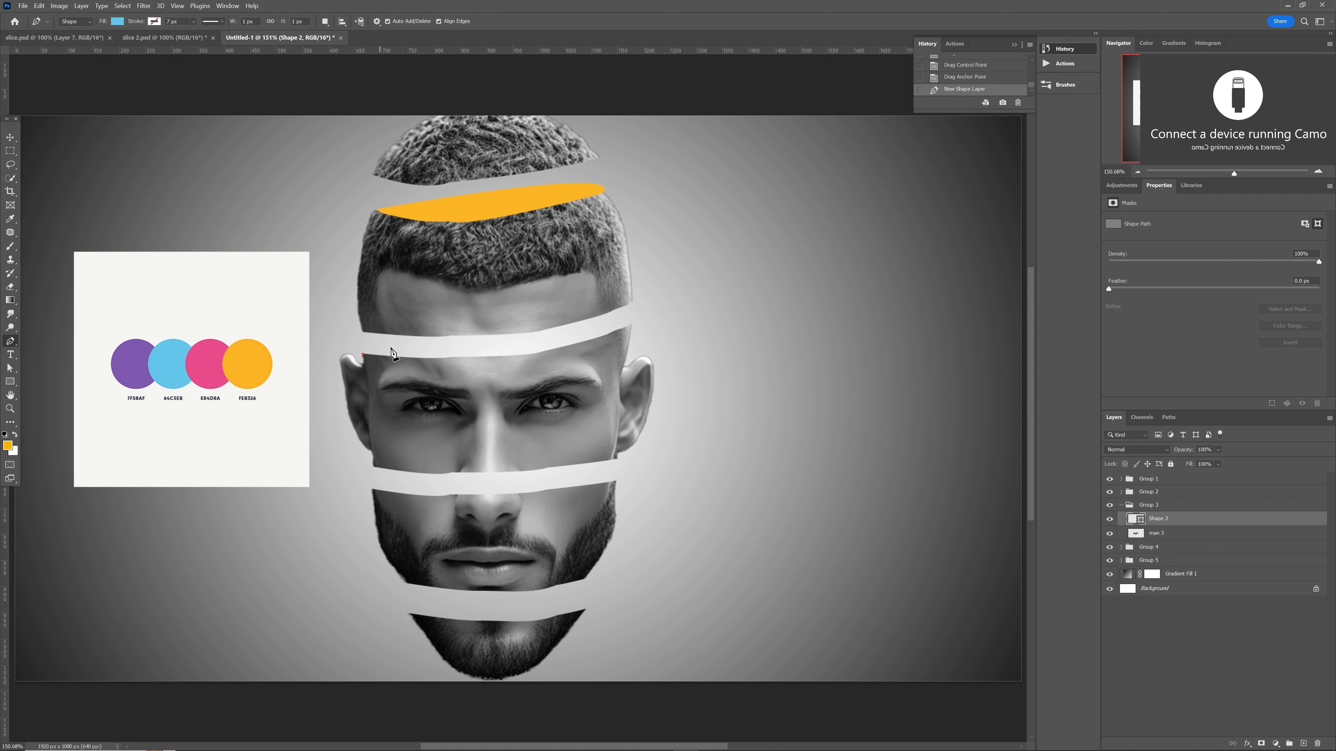
drag(630, 324, 630, 326)
drag(604, 351, 604, 351)
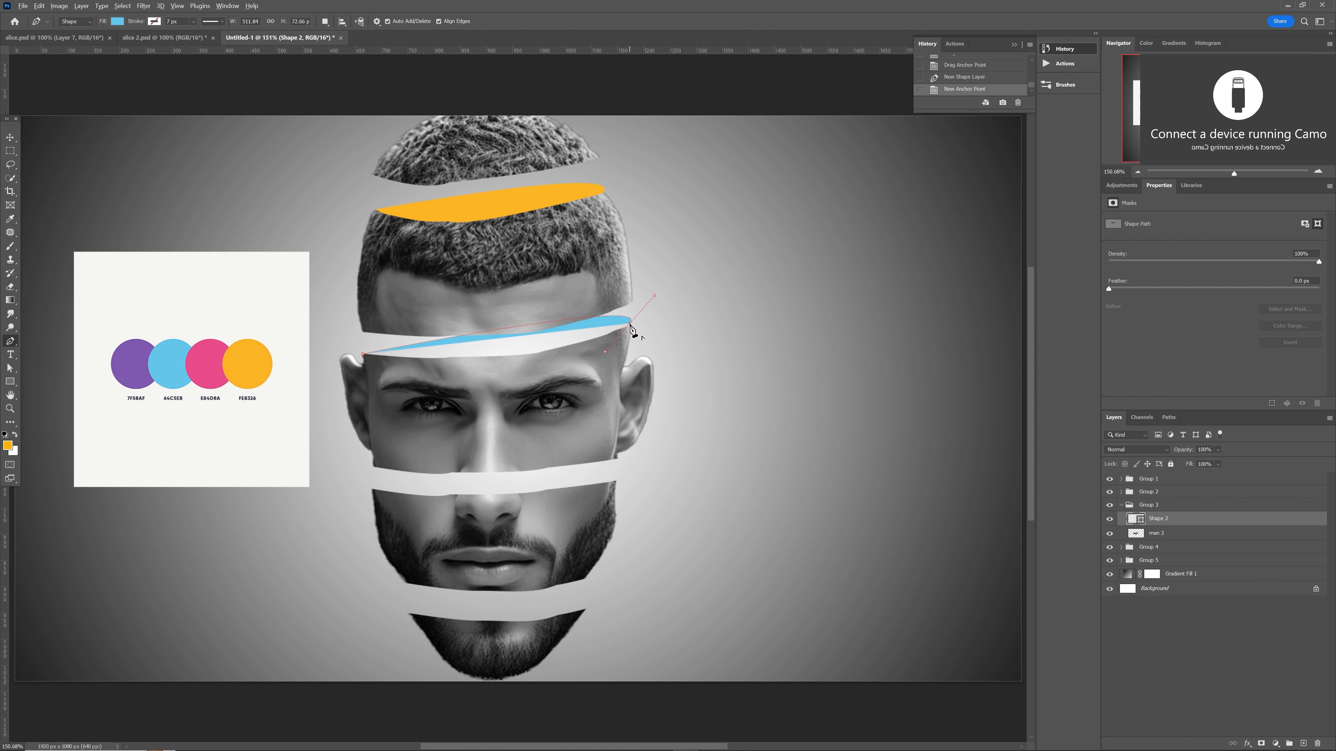
click(629, 324)
drag(543, 351, 517, 347)
click(542, 351)
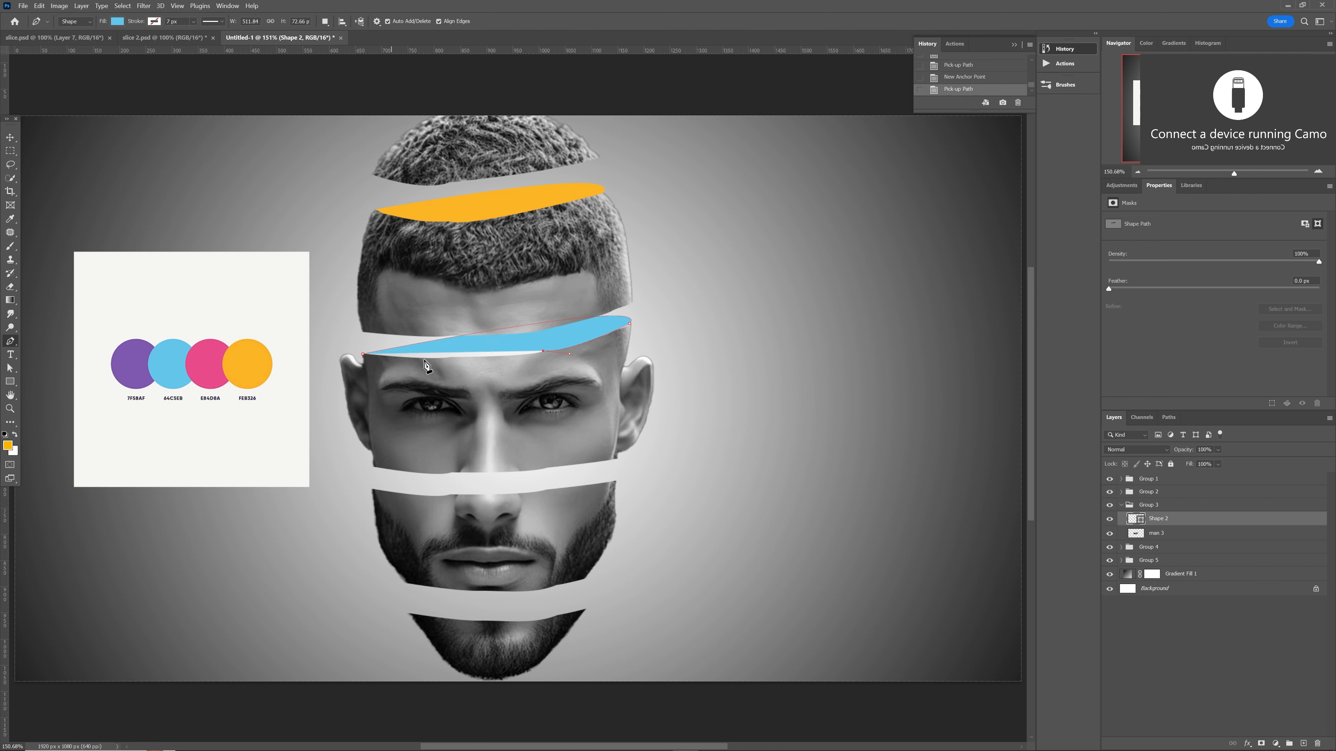
drag(447, 358, 400, 353)
alt+click(446, 357)
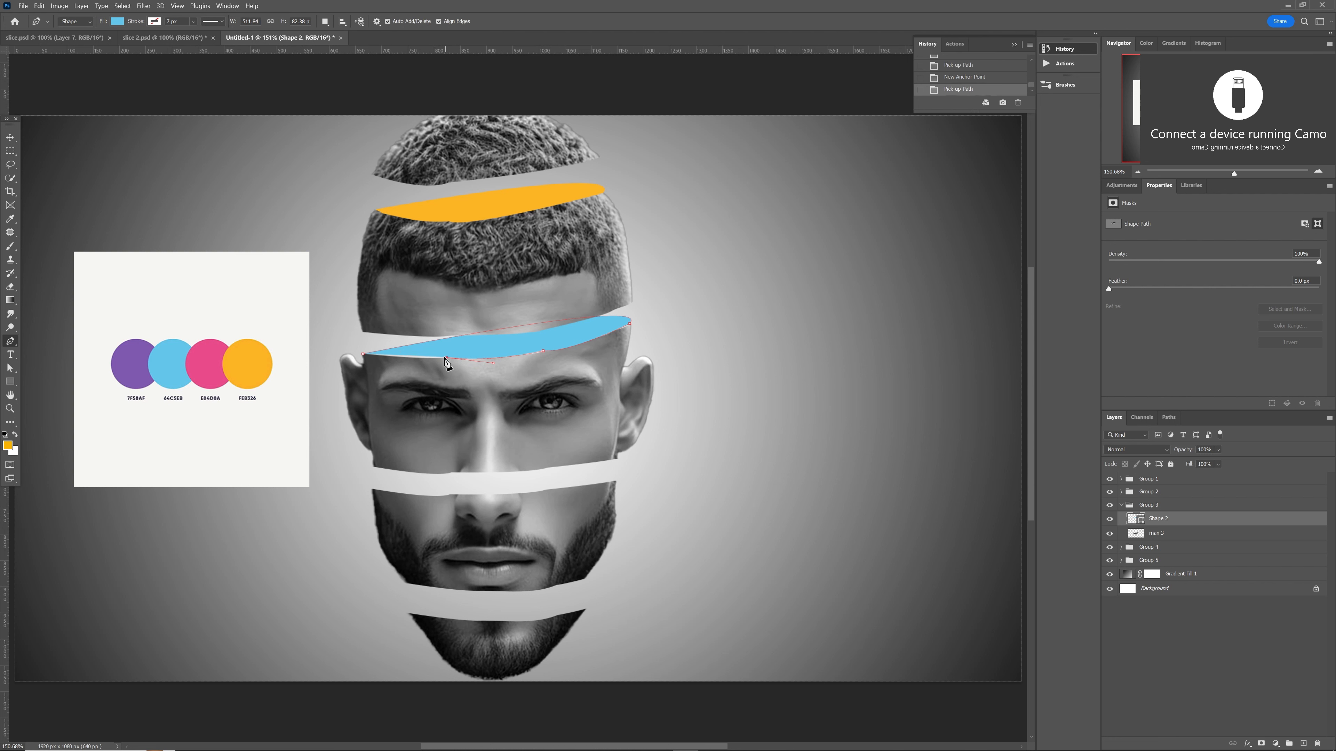
click(362, 355)
Collapse Group 3, expand Group 4, and select its man 4 layer
click(1161, 493)
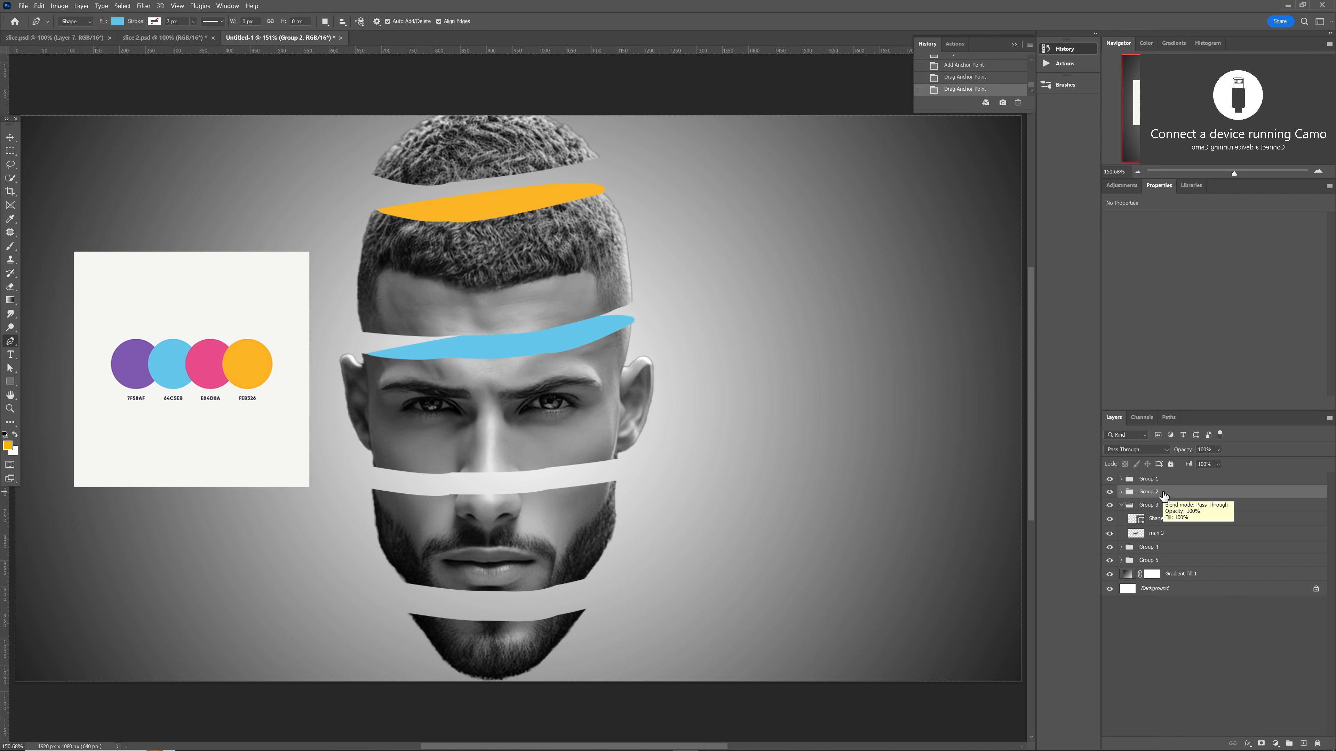
click(1118, 506)
click(1119, 506)
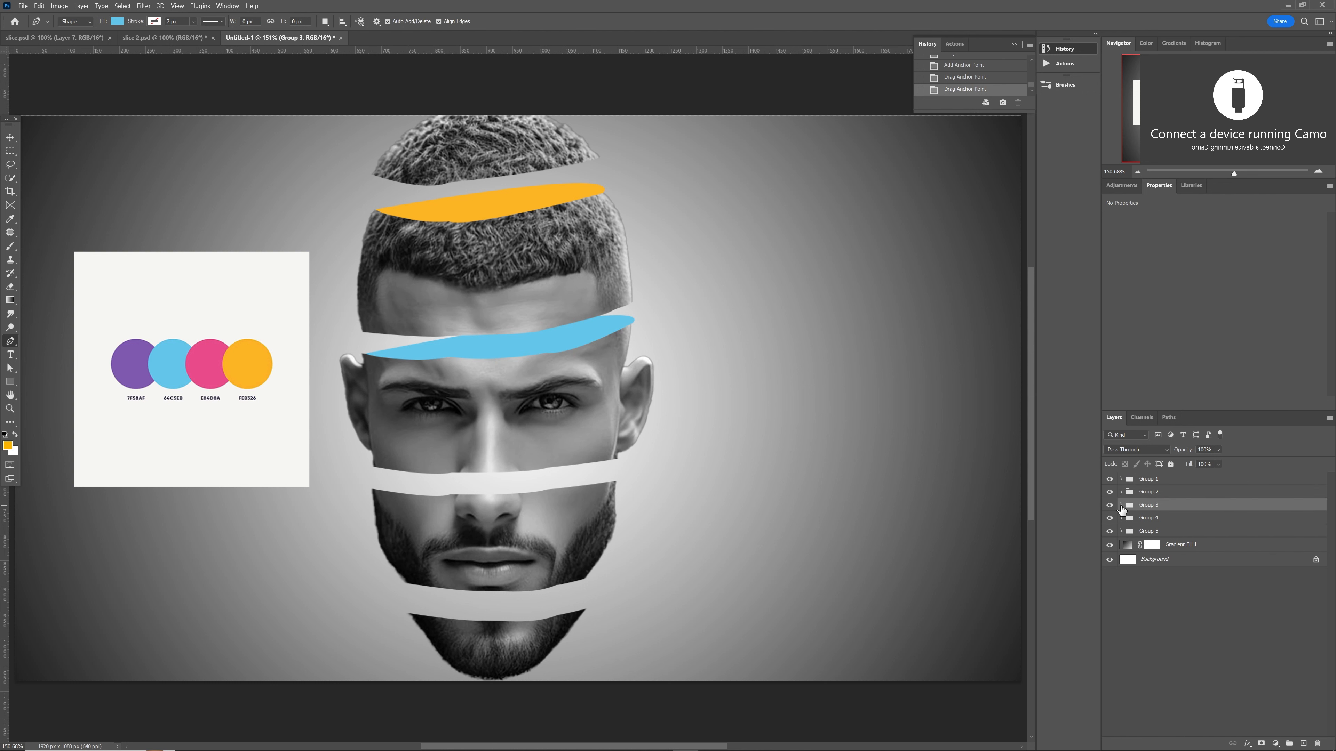
click(1121, 519)
click(1148, 532)
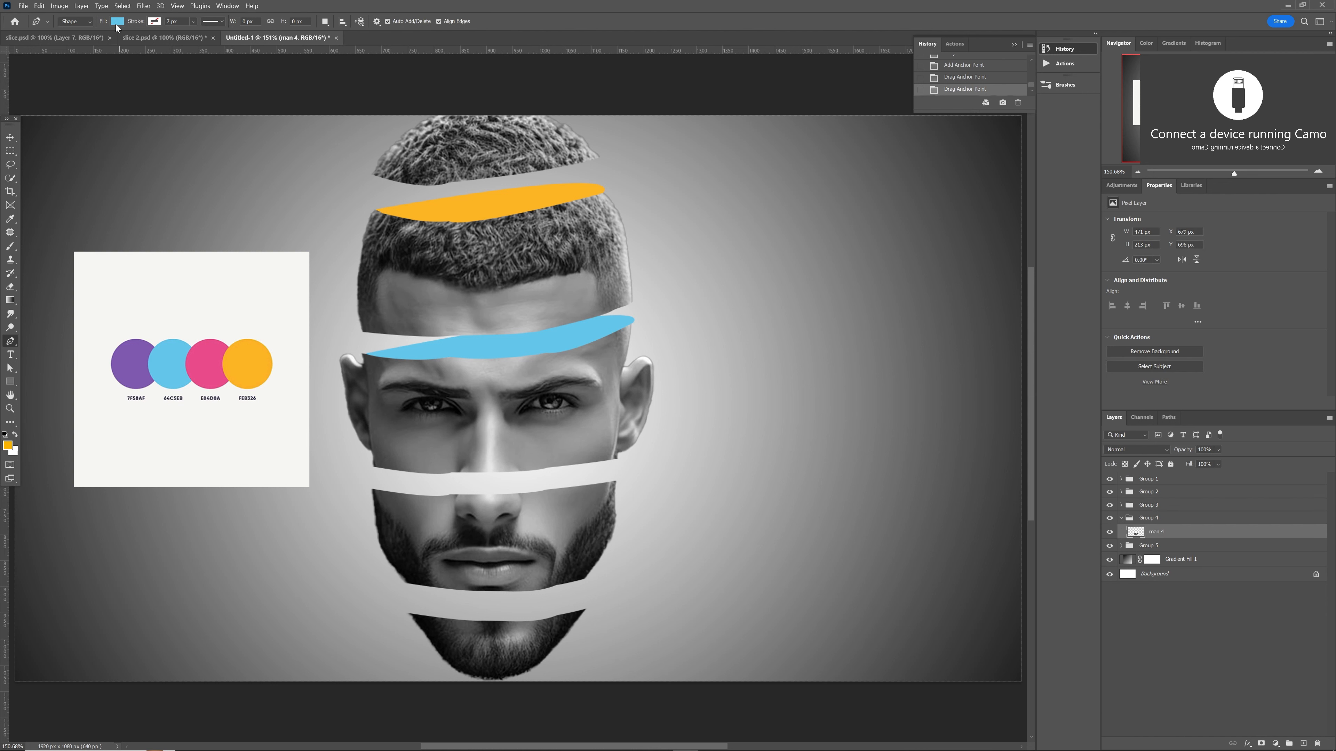
Set the Pen tool's shape fill to the color sampled from the palette's purple circle
click(117, 23)
click(181, 43)
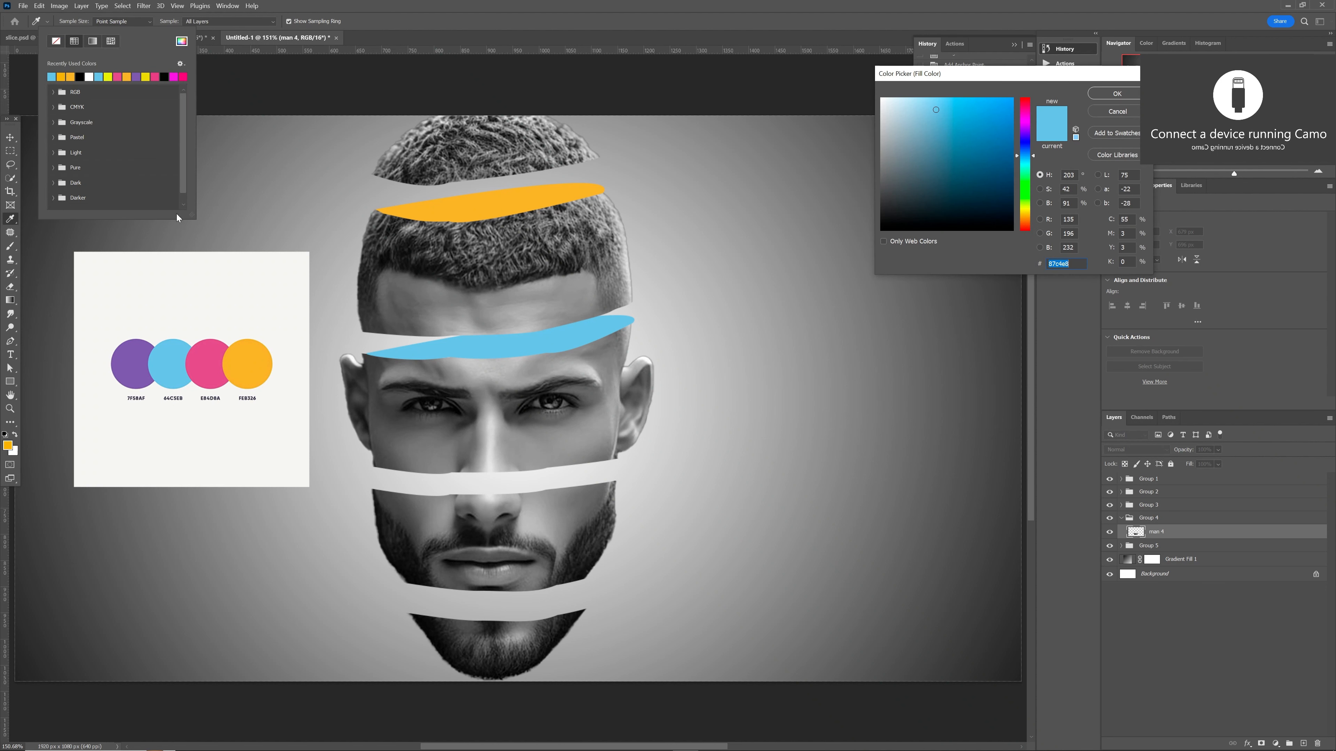
click(129, 368)
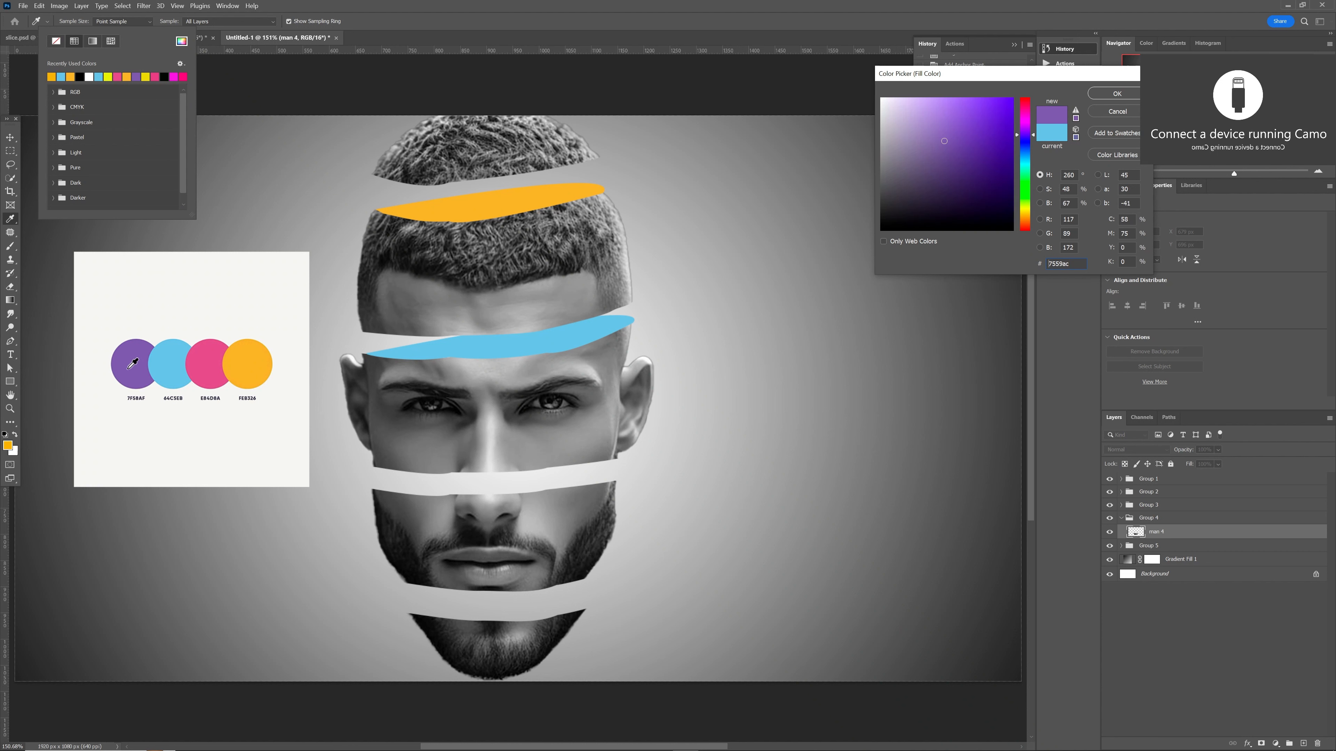
click(1117, 94)
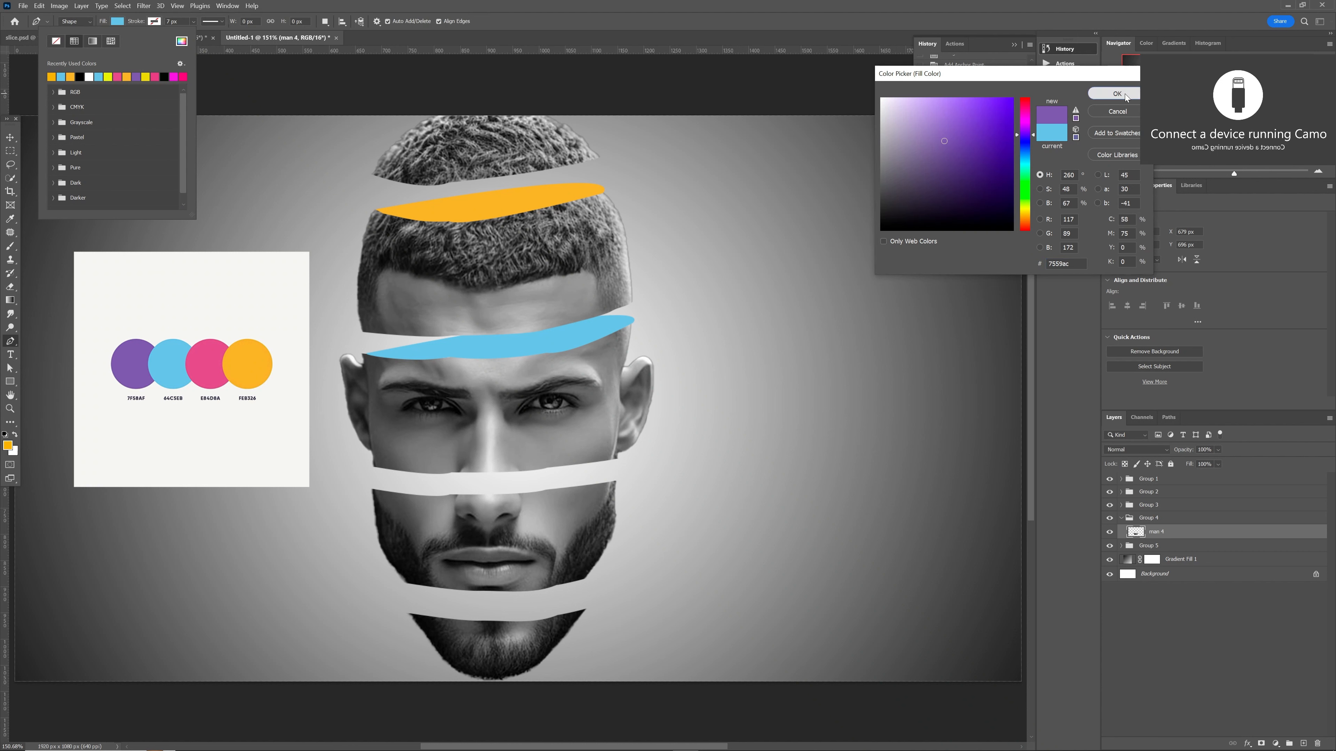
Draw the curved upper boundary of a purple cut surface across the nose-and-mouth slice, about 472 px wide and 32 px high
click(372, 490)
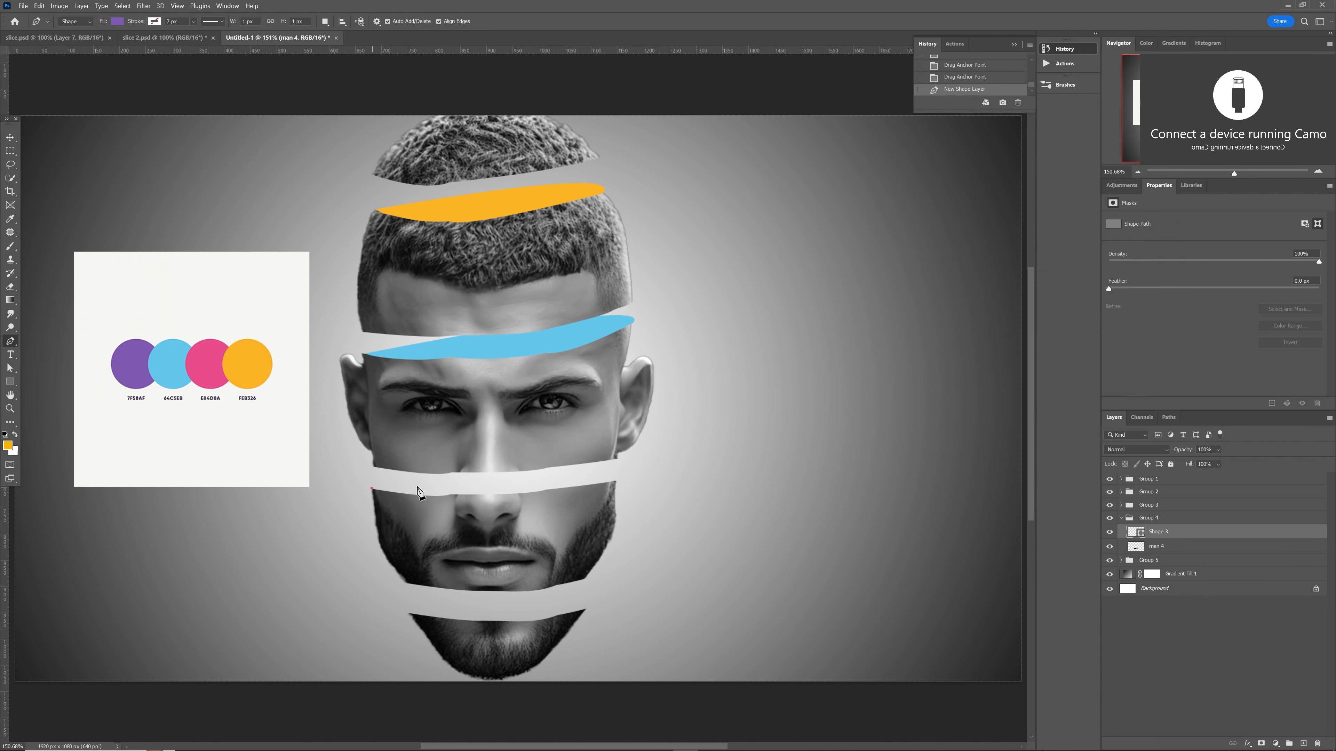
drag(616, 480, 580, 500)
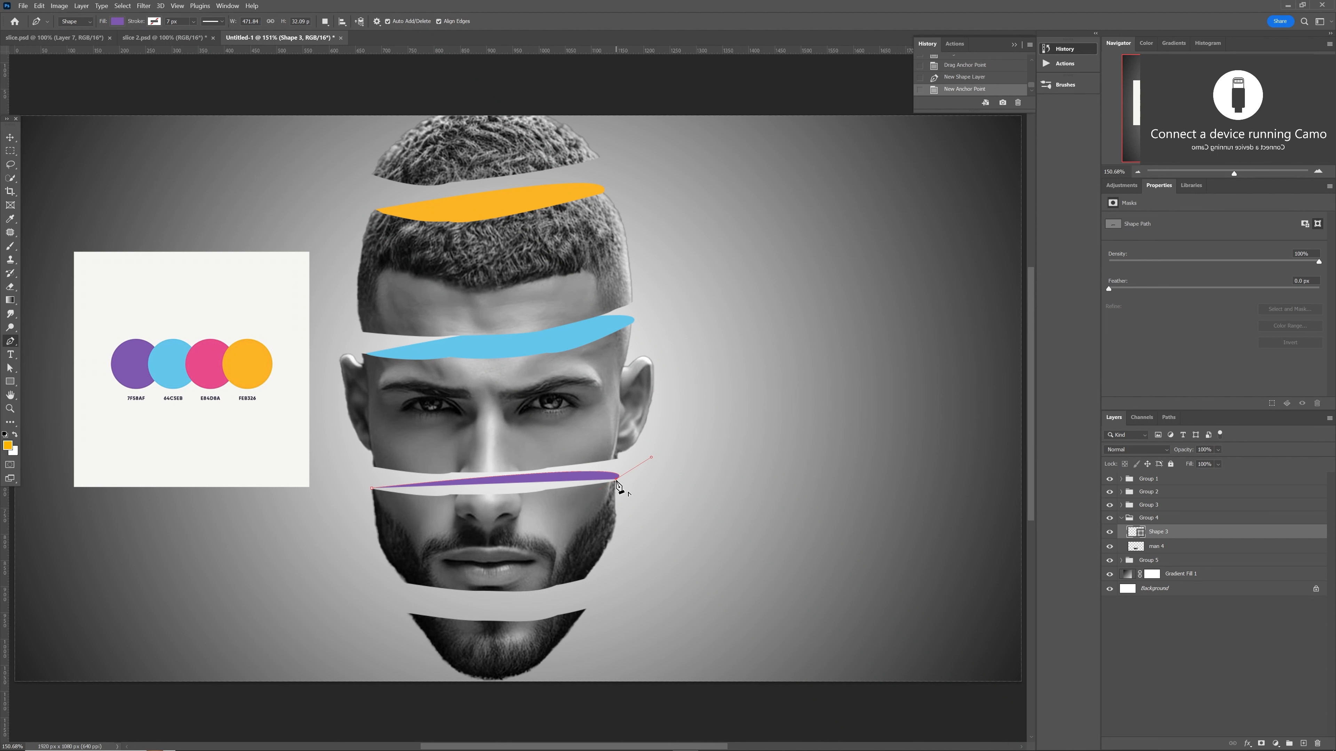
Try to close the purple shape along the slice's upper edge using intermediate curve points, about 45 px high overall
click(543, 489)
drag(513, 480, 538, 507)
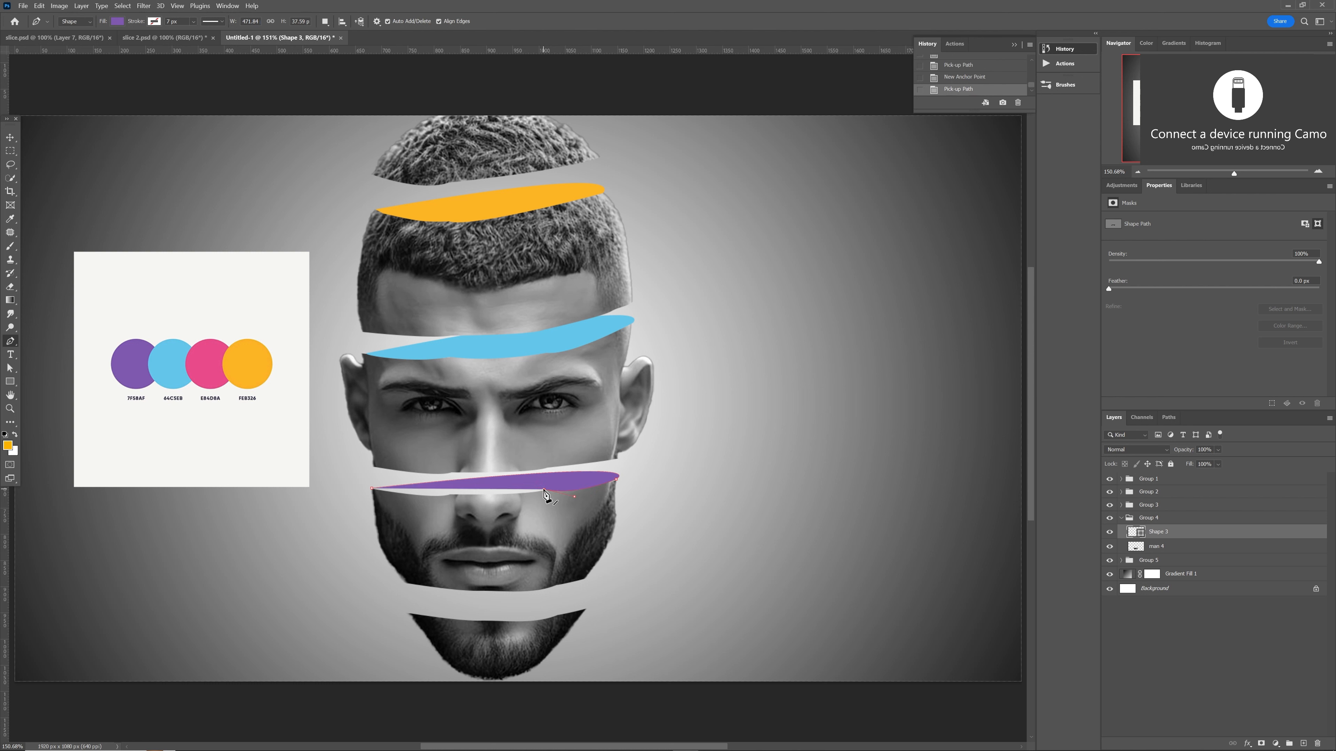
click(450, 495)
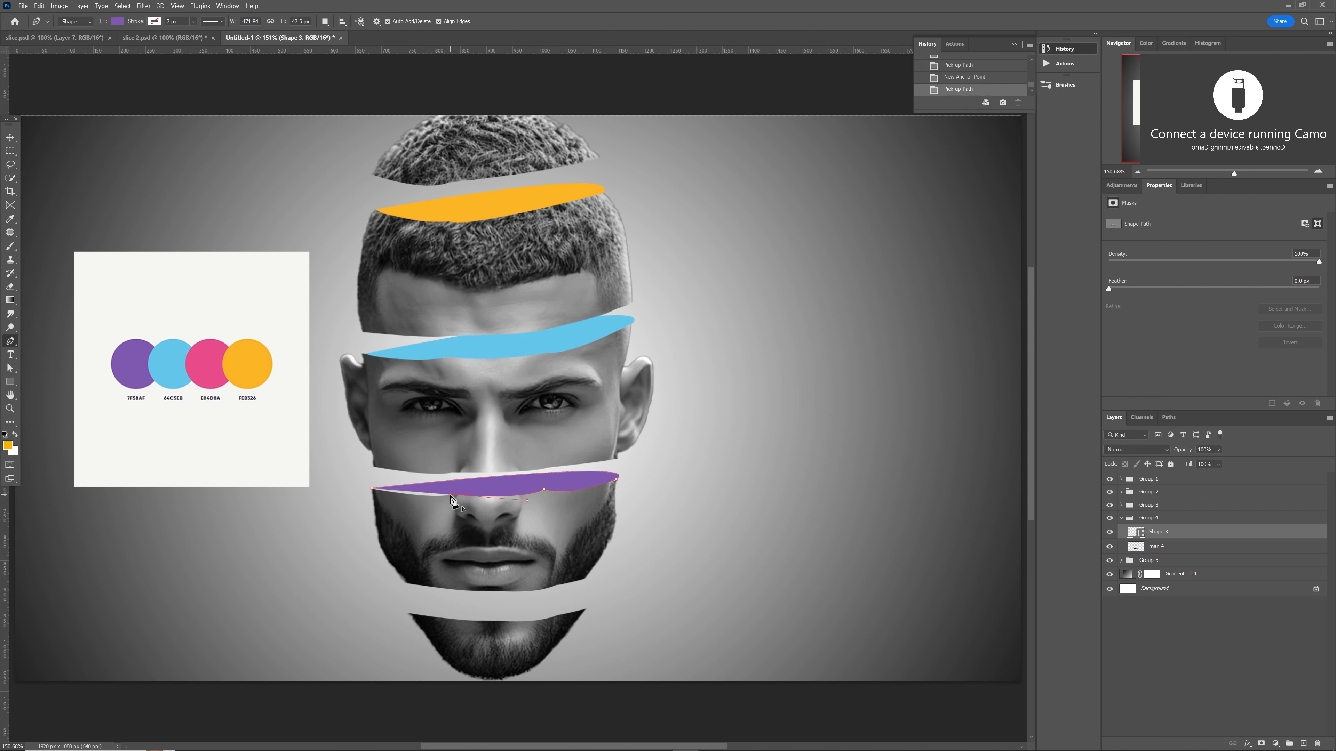
click(372, 489)
key(ctrl+z)
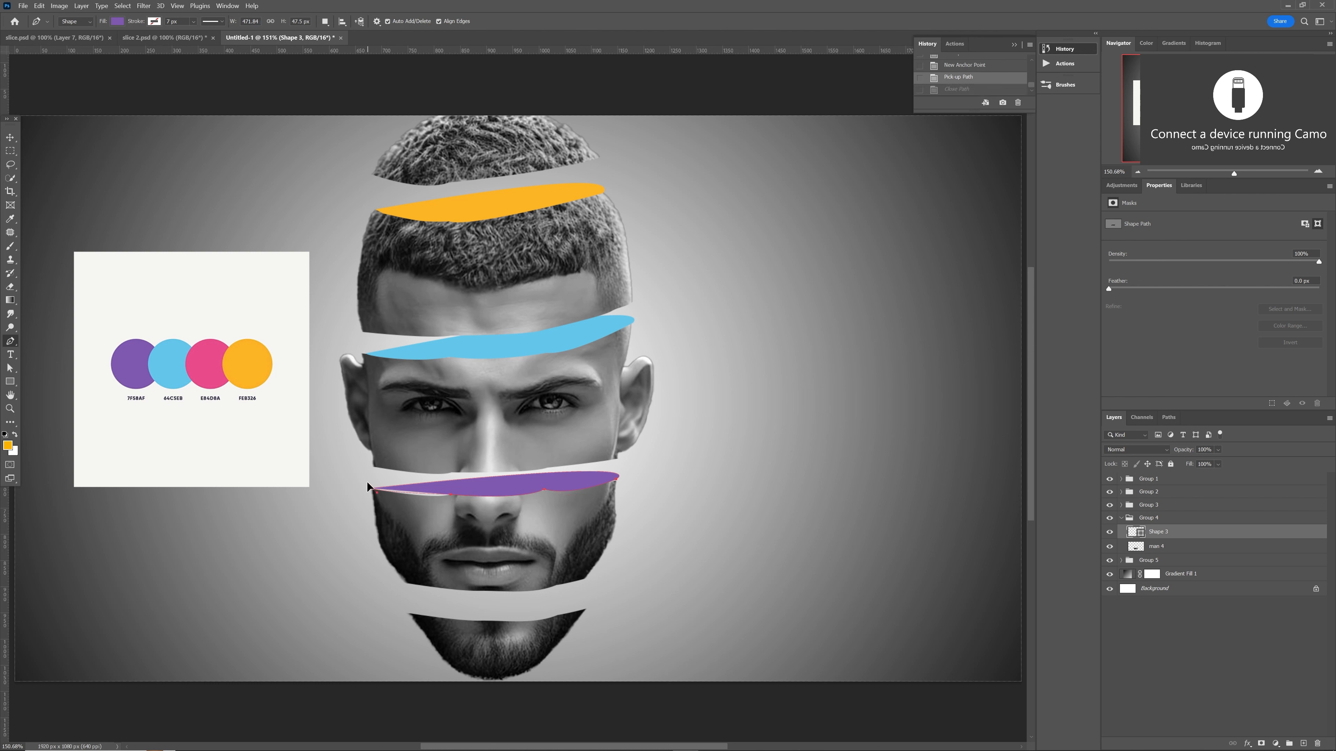
key(ctrl+shift+z)
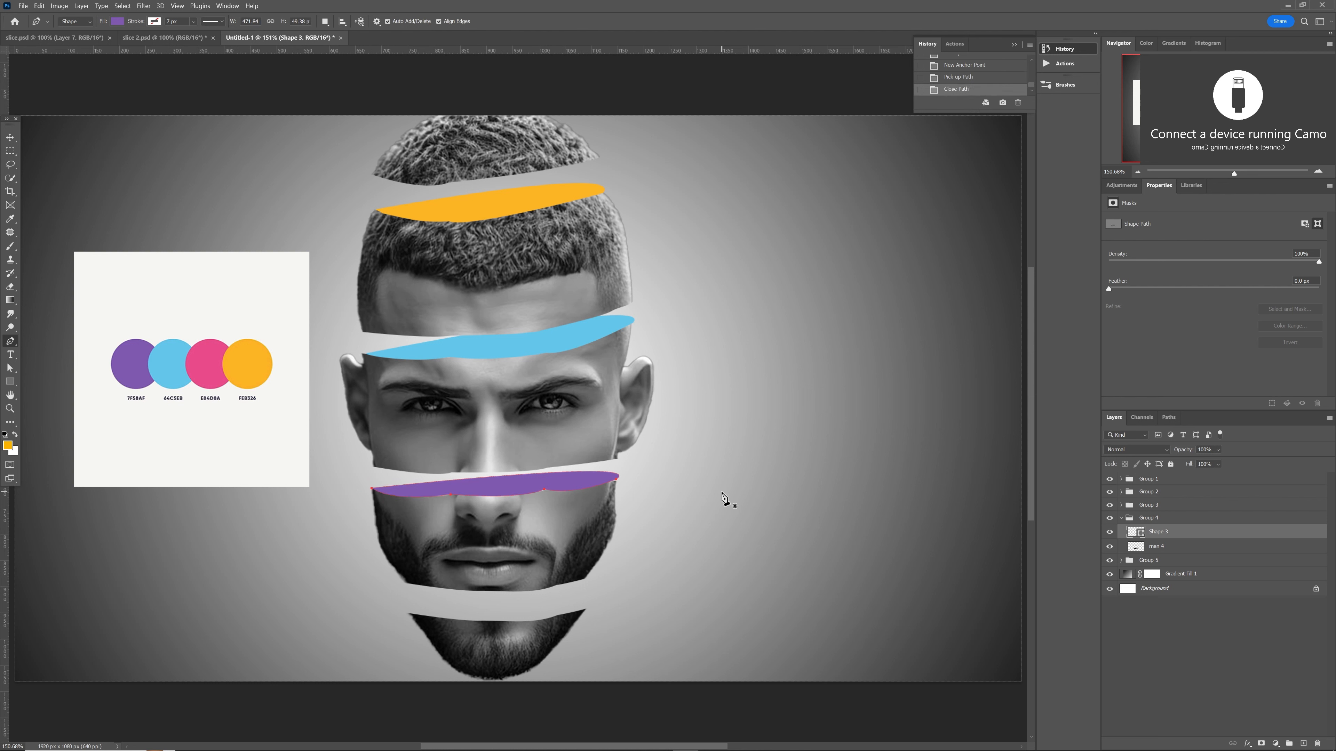
Select and expand Group 5
click(1118, 563)
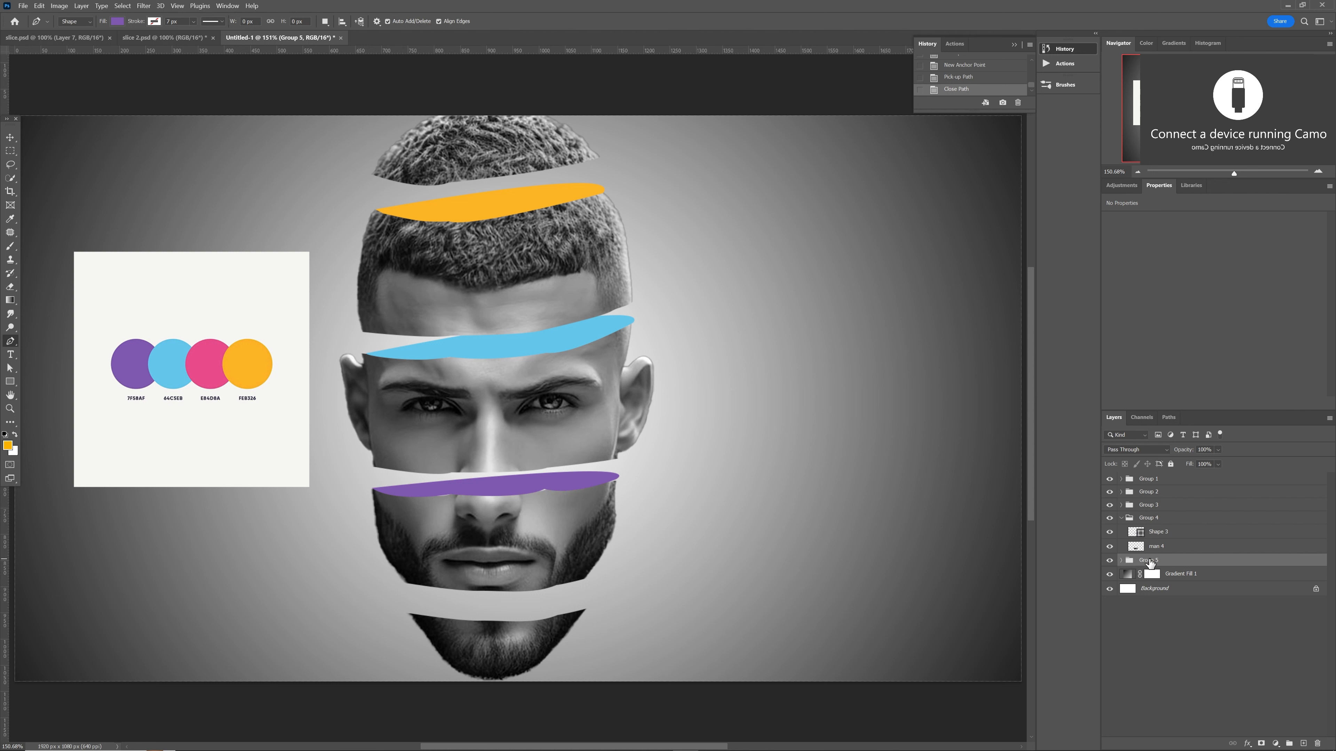
click(1121, 560)
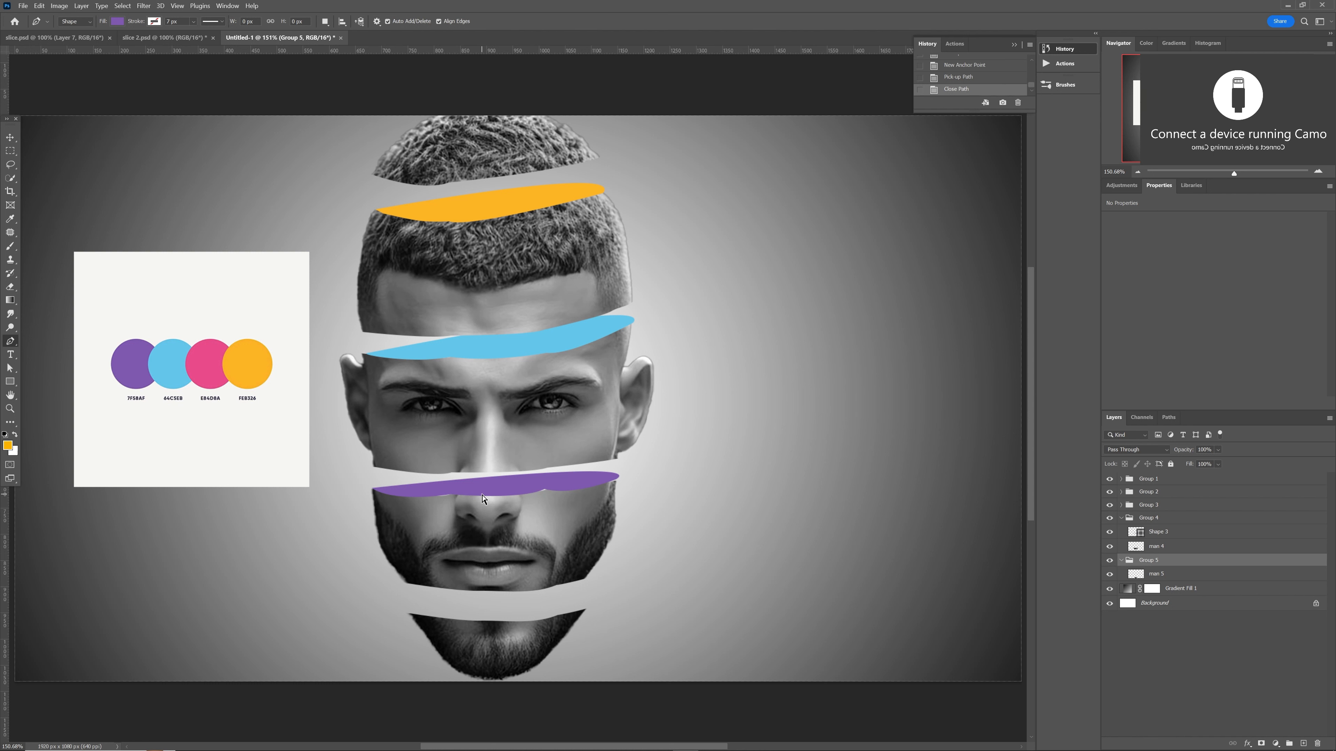
Undo the purple shape's lower boundary back to its open curved upper boundary
key(ctrl+z)
key(ctrl+z)
key(ctrl+z)
key(ctrl+z)
key(ctrl+z)
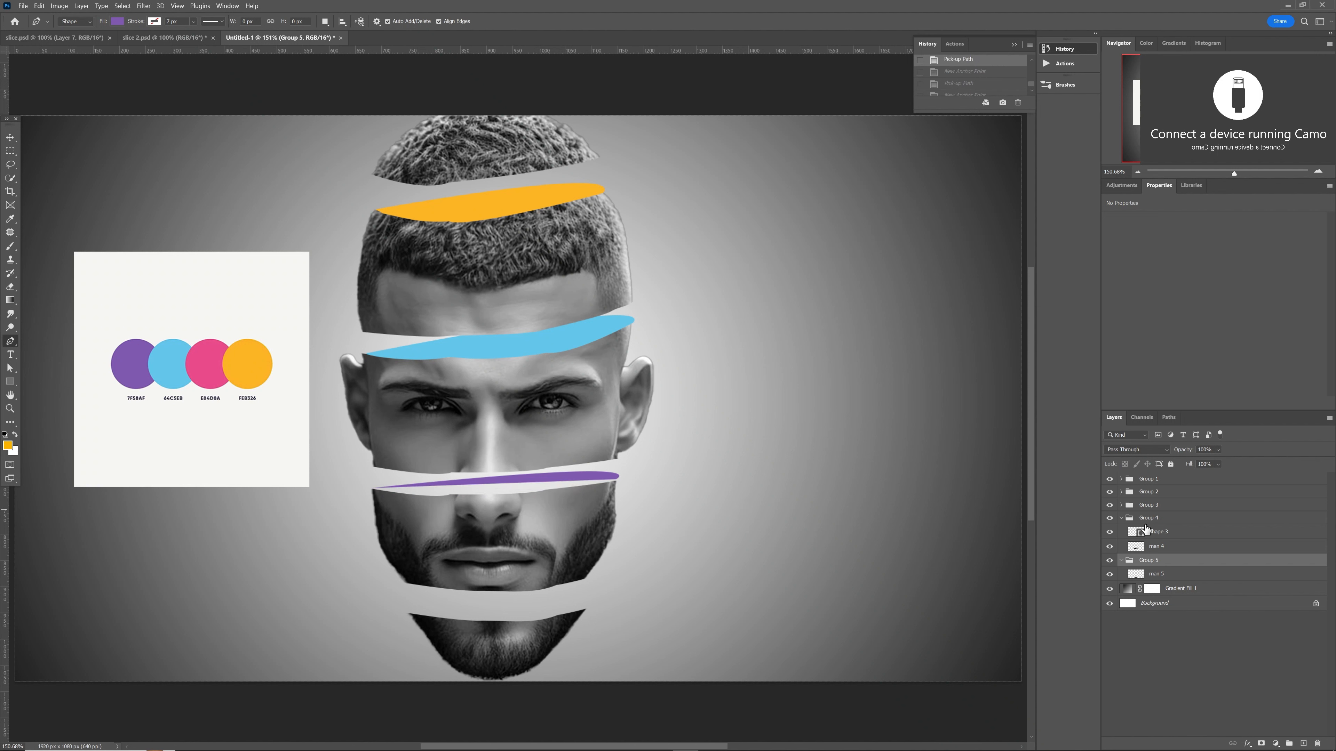
Select the Shape 3 layer, close the purple shape with a single curved lower boundary, about 60 px high overall, and adjust its right end anchor
click(1170, 537)
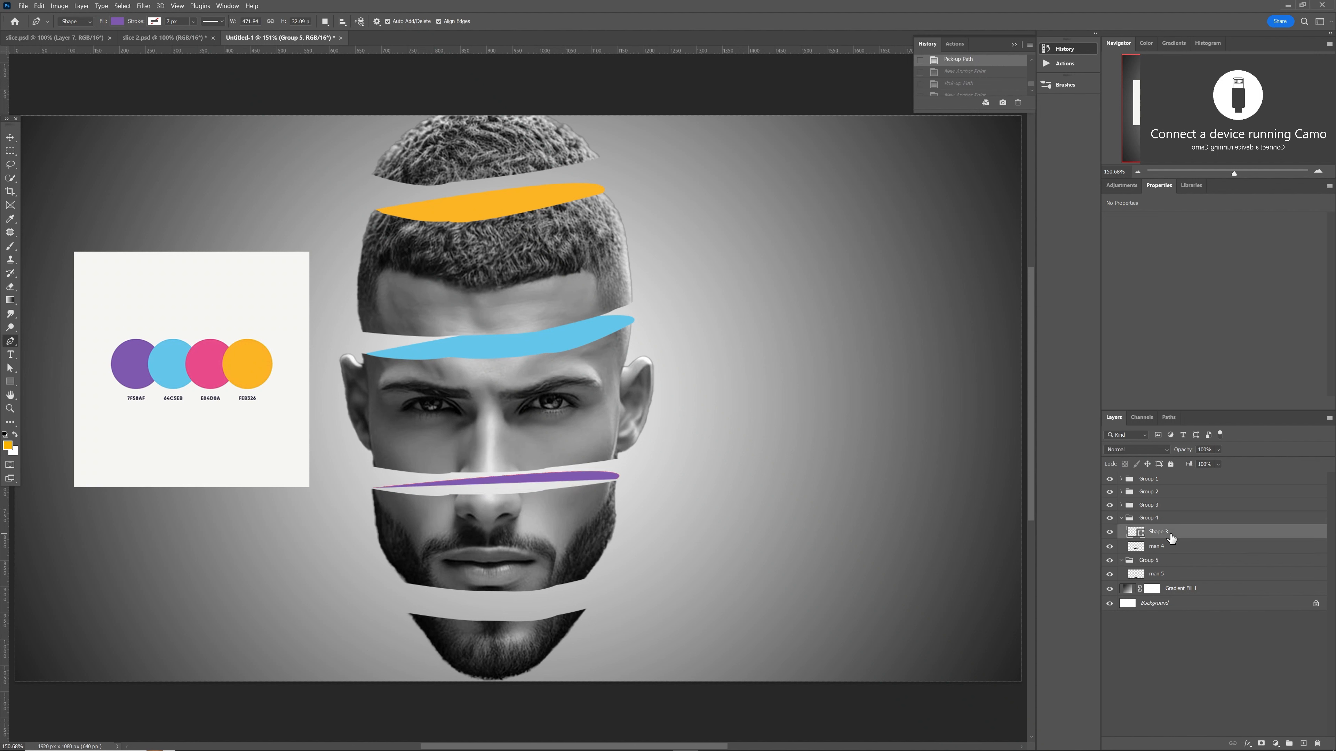
click(618, 478)
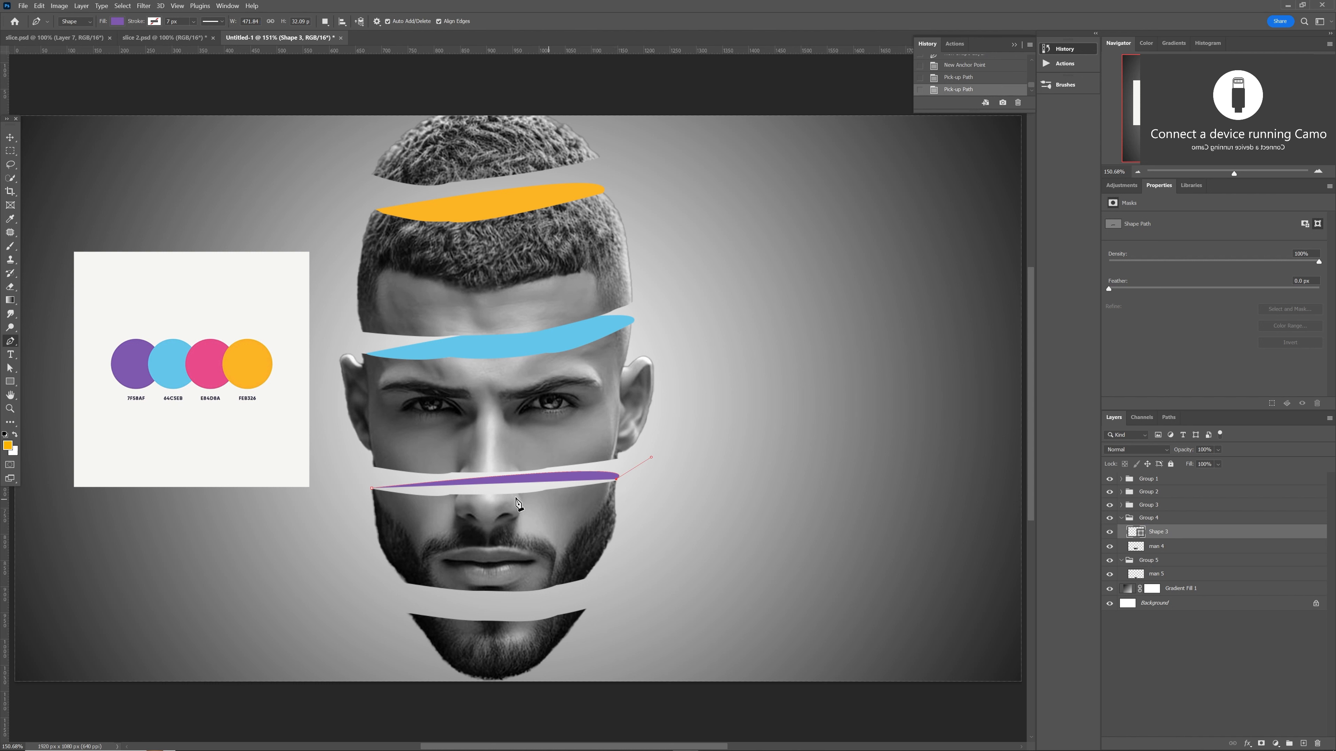
ctrl+click(371, 489)
ctrl+click(615, 480)
drag(371, 488, 333, 457)
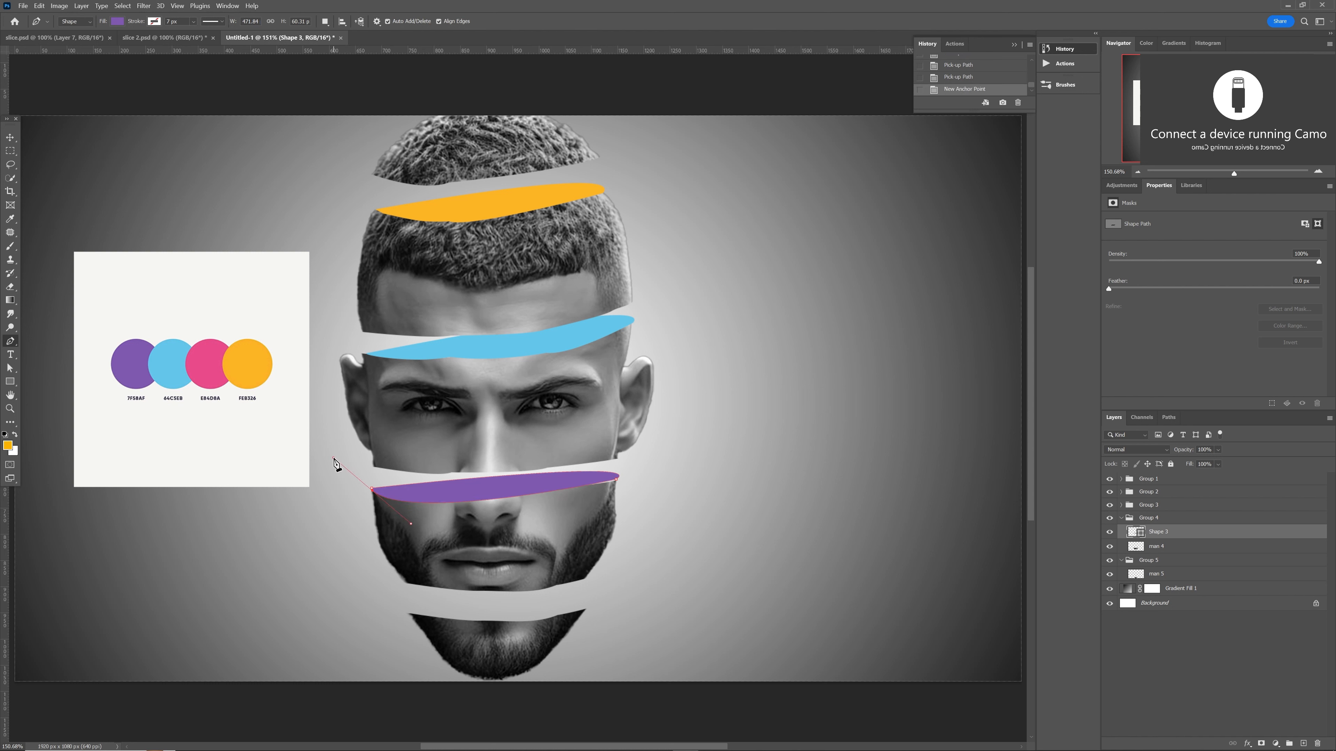
click(617, 481)
drag(618, 484, 618, 485)
Select the man 5 layer and set the shape fill to the color sampled from the palette's pink circle
click(1215, 547)
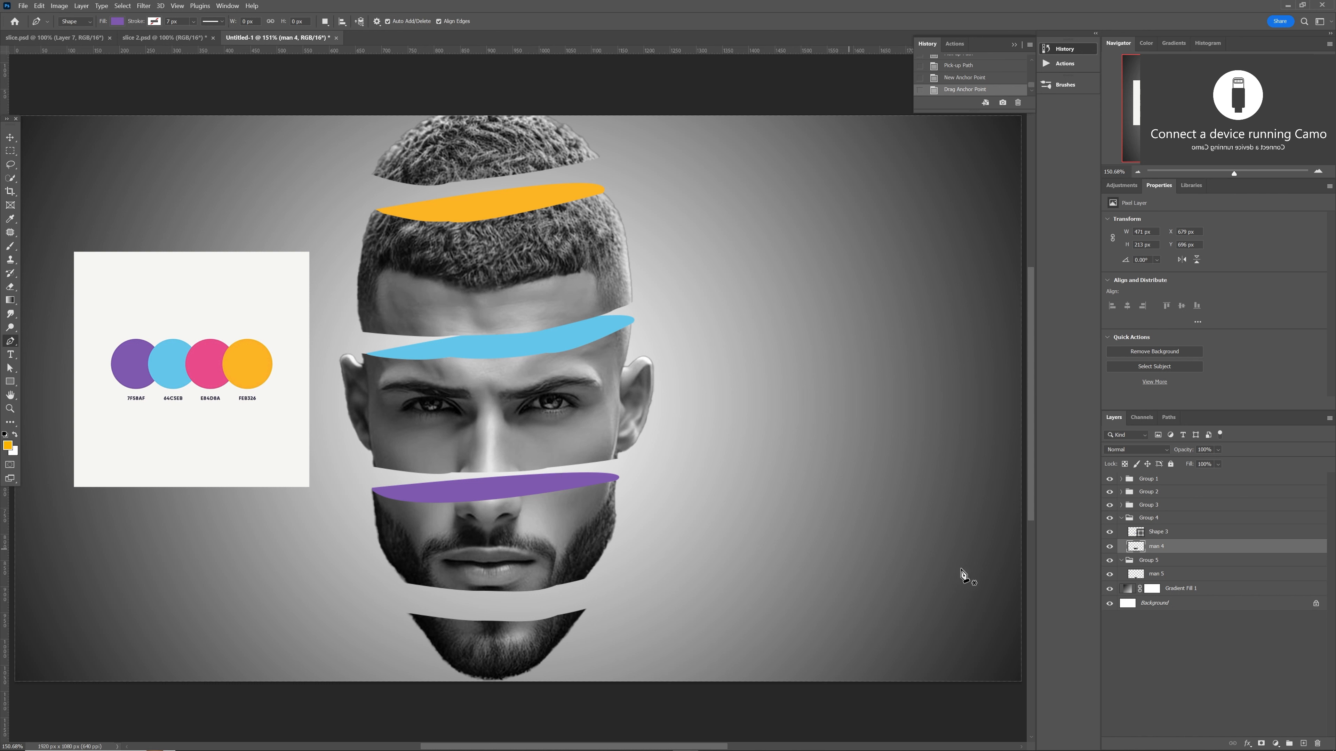
click(1160, 576)
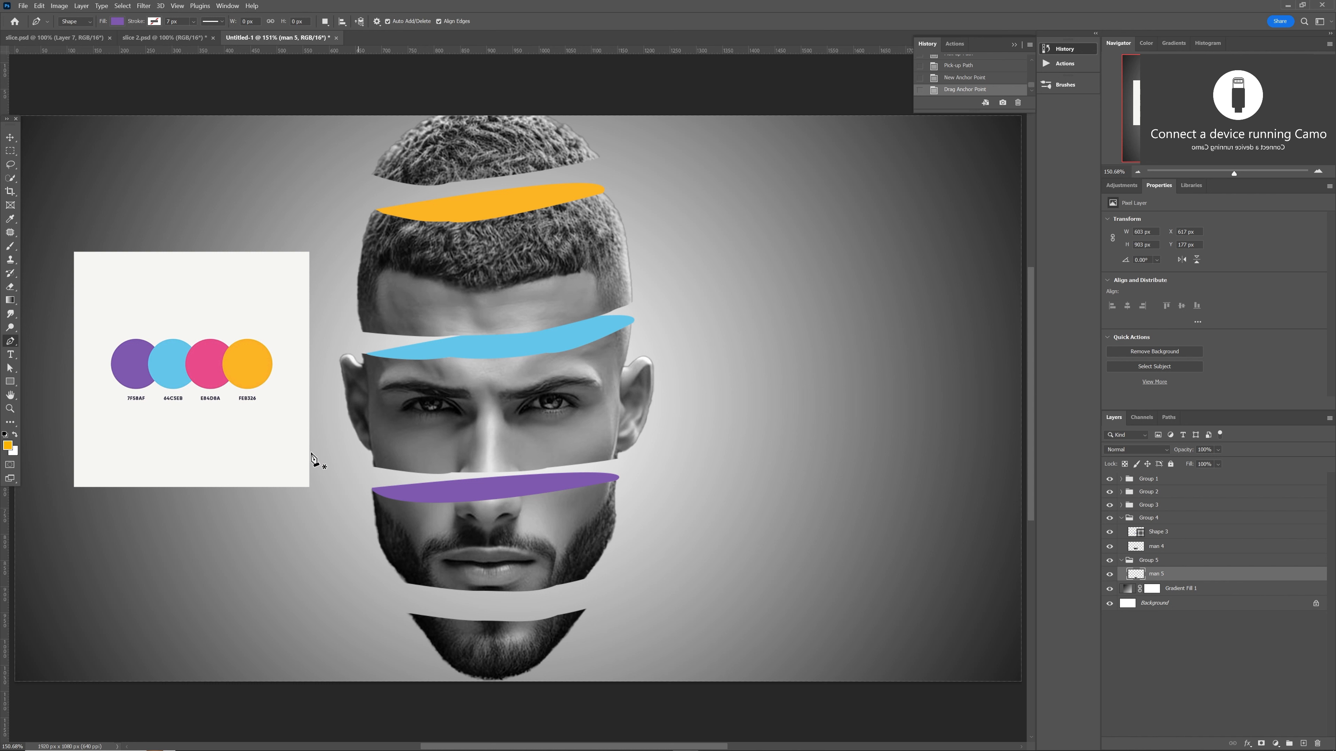
click(119, 23)
click(182, 41)
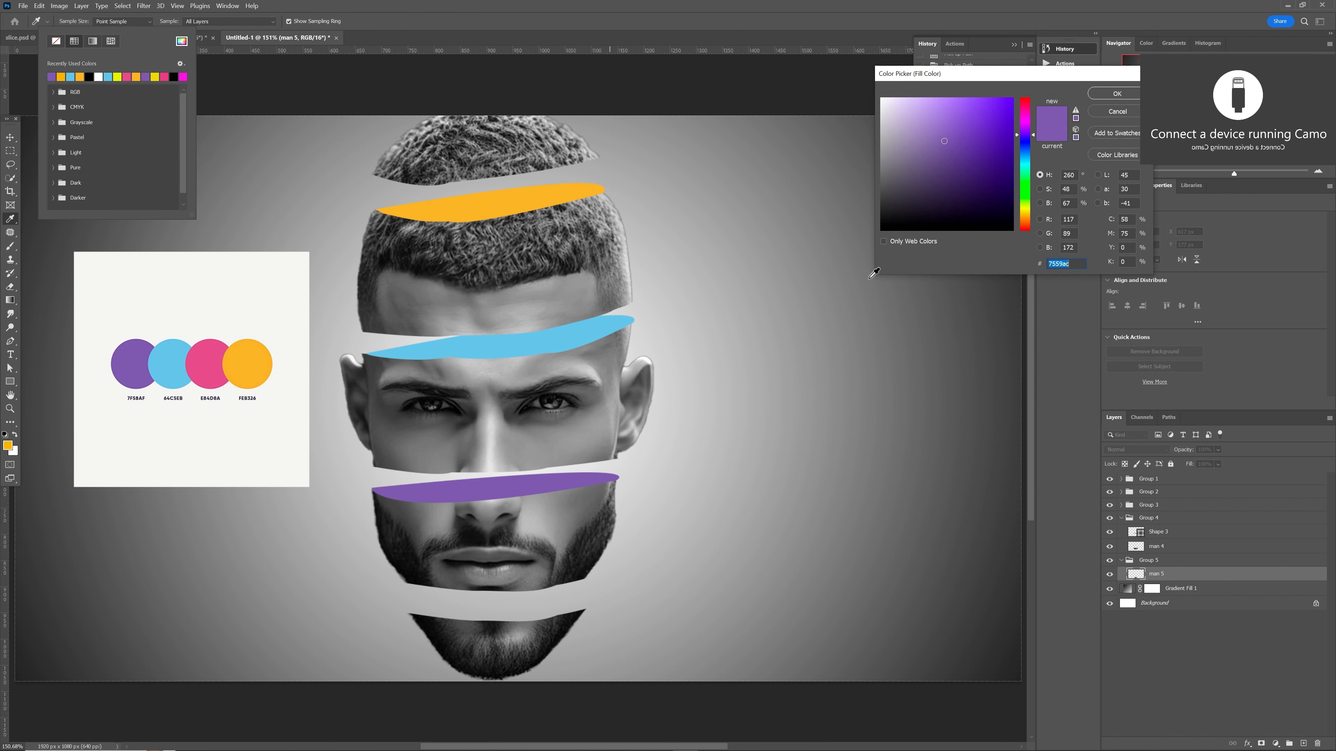
click(206, 369)
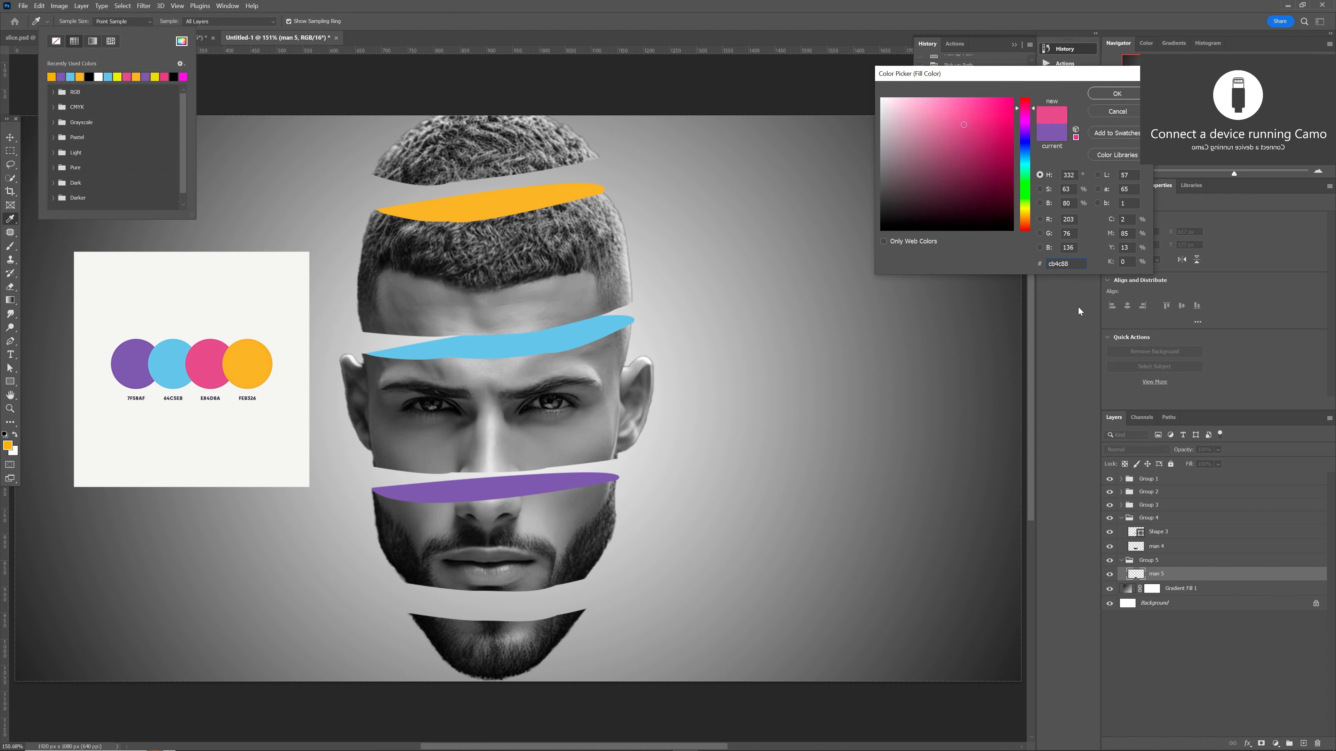
click(1115, 95)
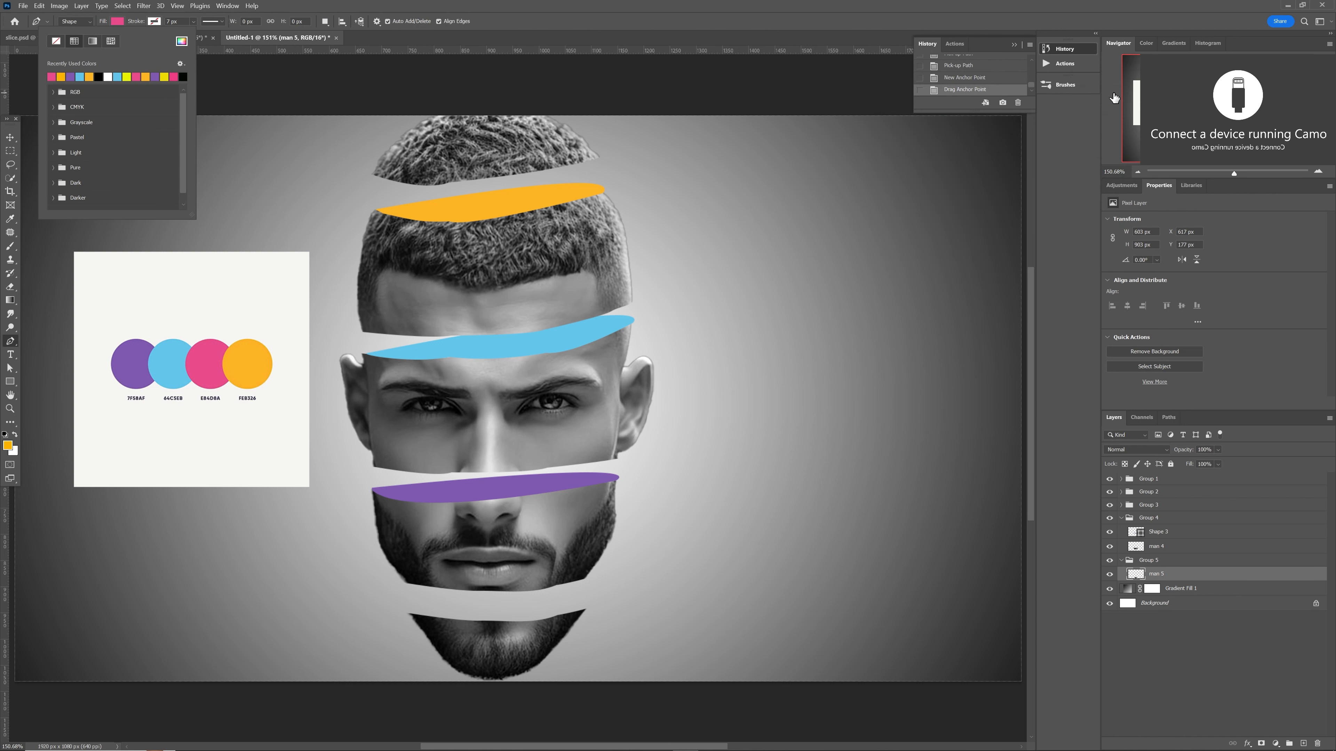
Try to draw a closed pink cut surface over the chin slice's upper edge, about 344 px wide and 40 px high
click(408, 614)
click(585, 607)
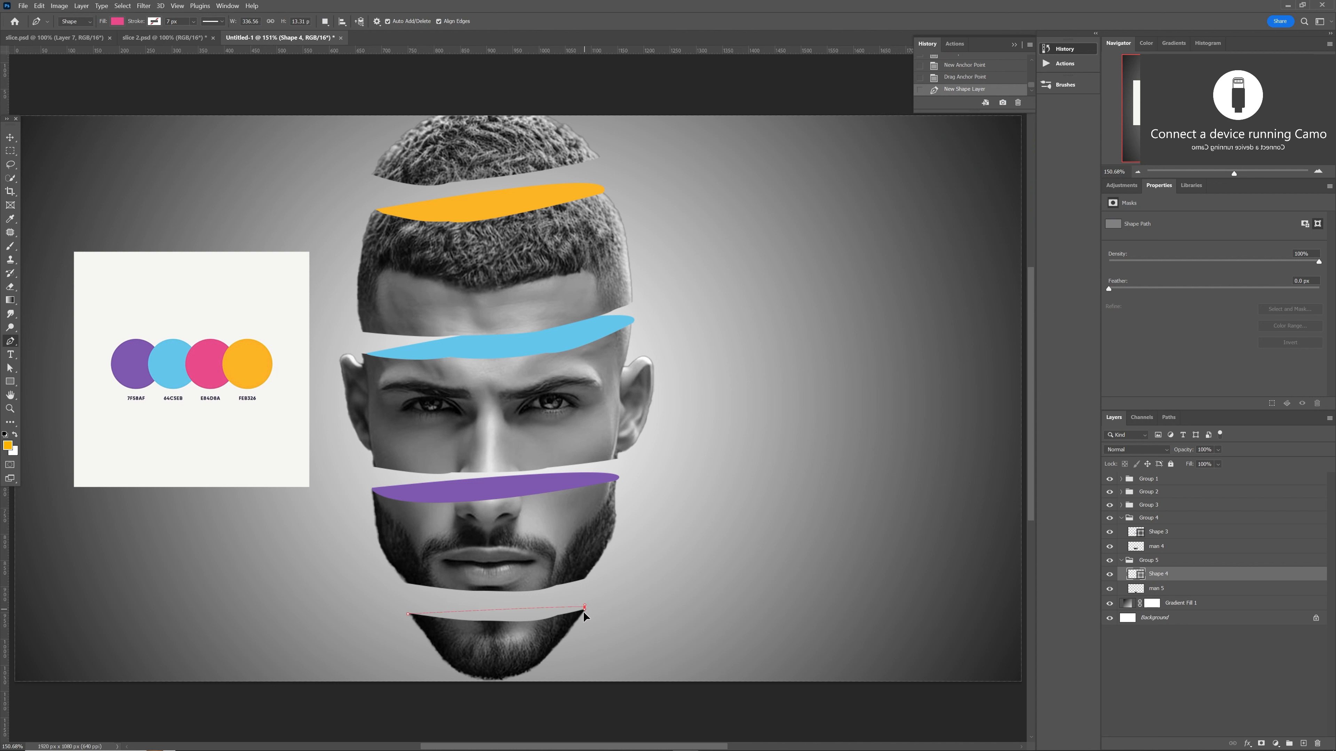
drag(584, 613, 551, 628)
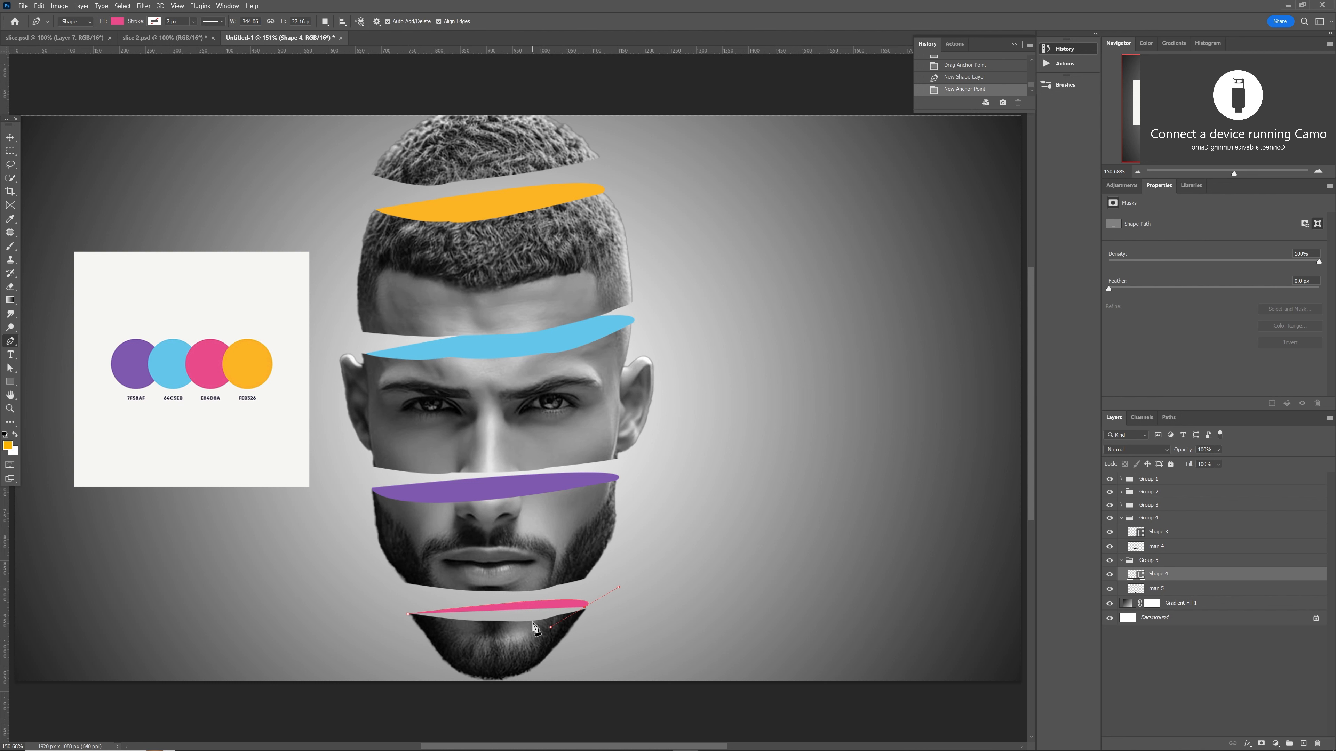
click(586, 611)
drag(540, 620, 486, 630)
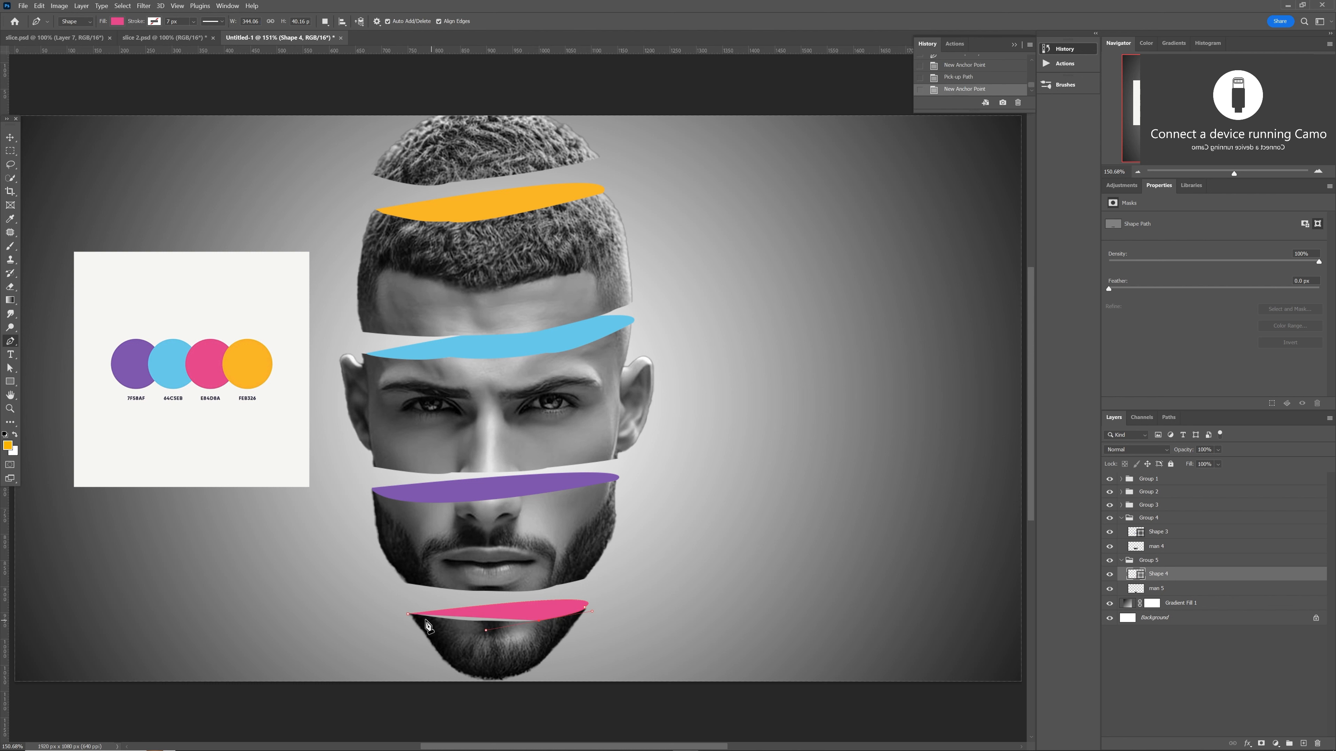
click(539, 621)
drag(408, 614, 403, 609)
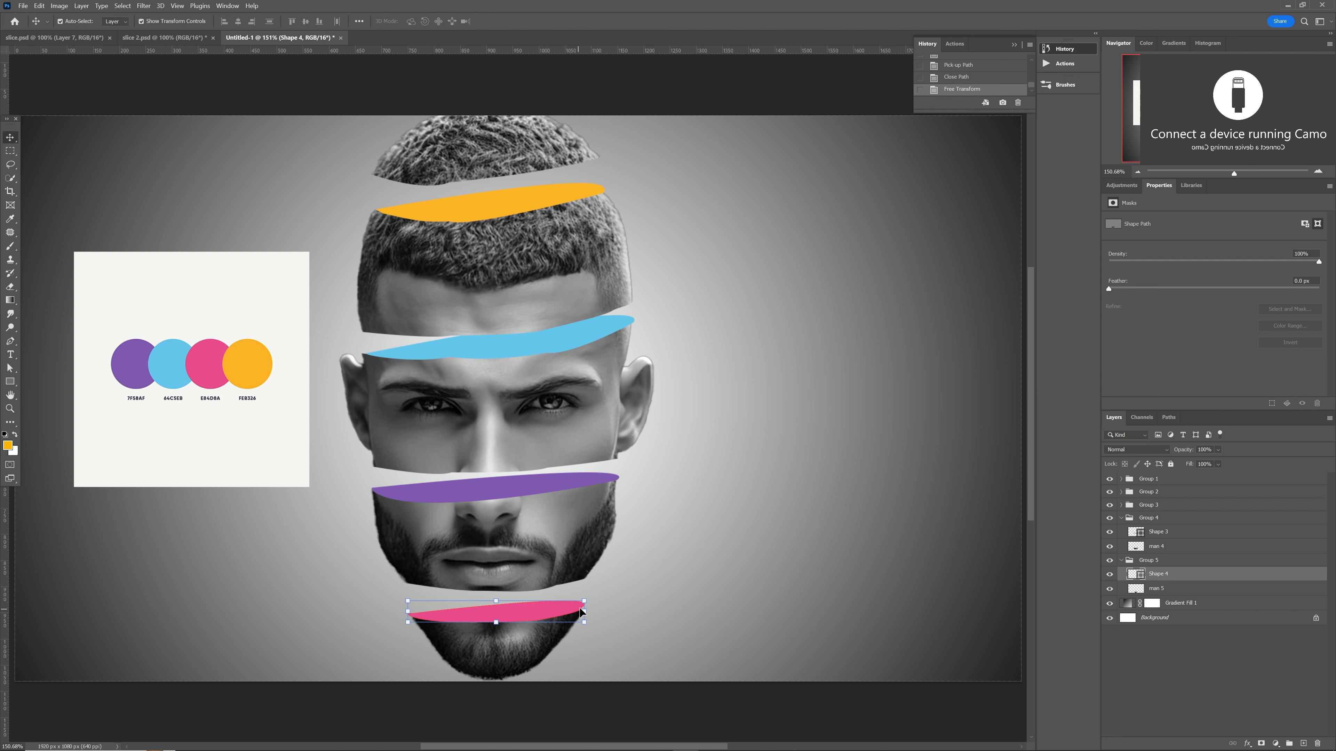
Enlarge the pink shape to about 109% width and 142% height, then delete its layer
drag(584, 602, 600, 593)
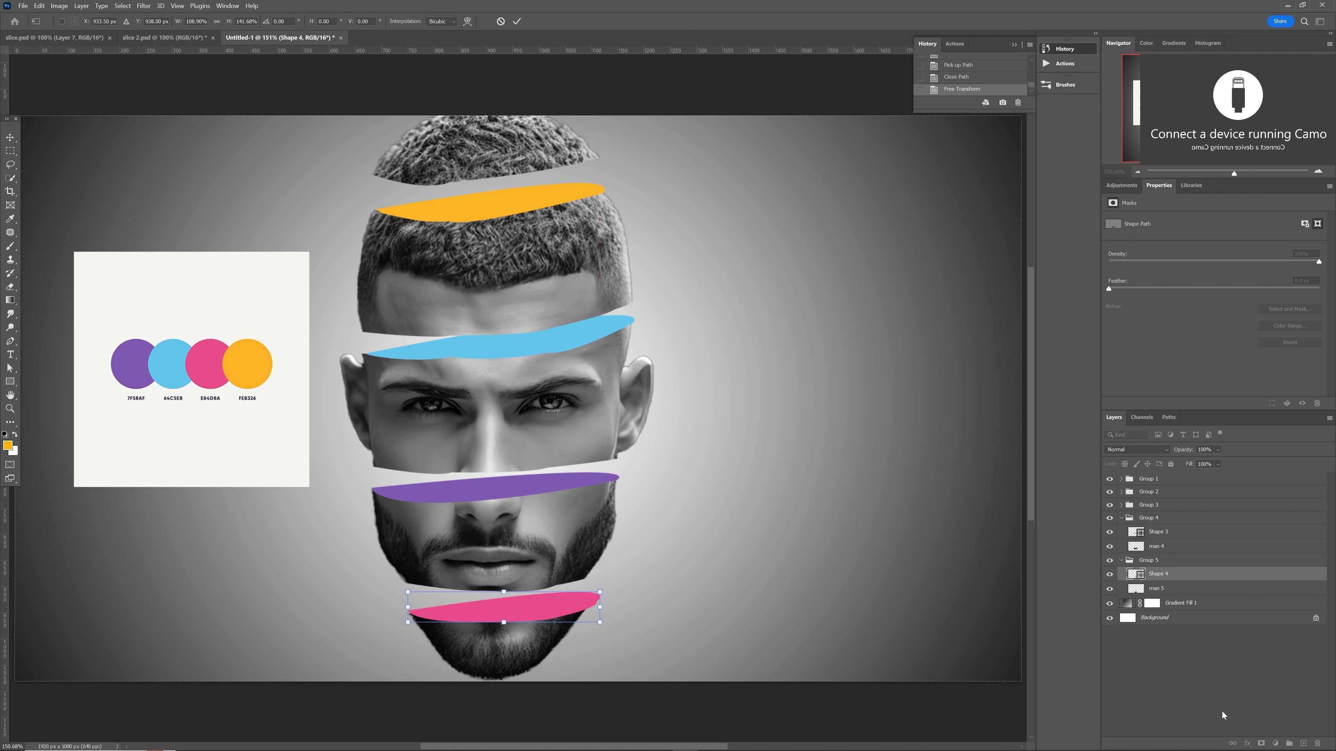
key(Return)
key(Delete)
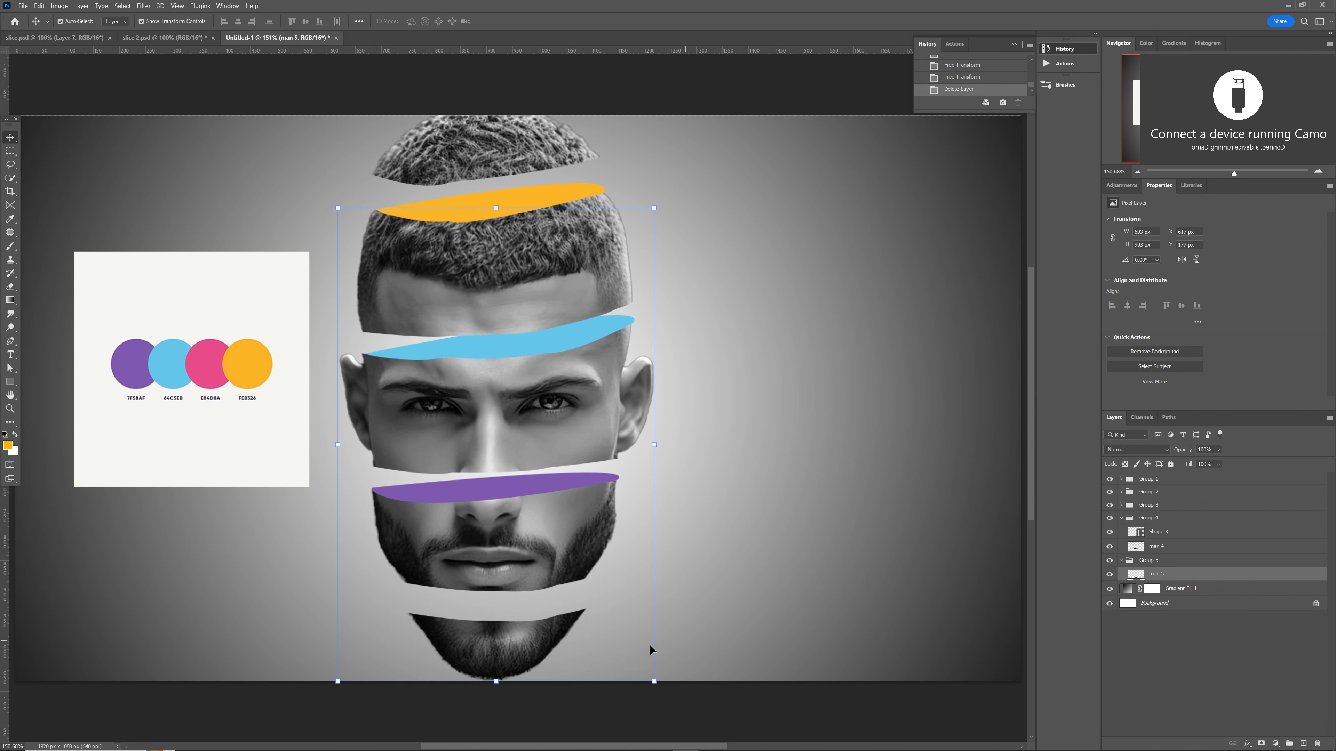
Draw a closed, curved pink cut surface with the Pen tool over the chin slice's upper edge, about 338 px wide and 56 px high
key(p)
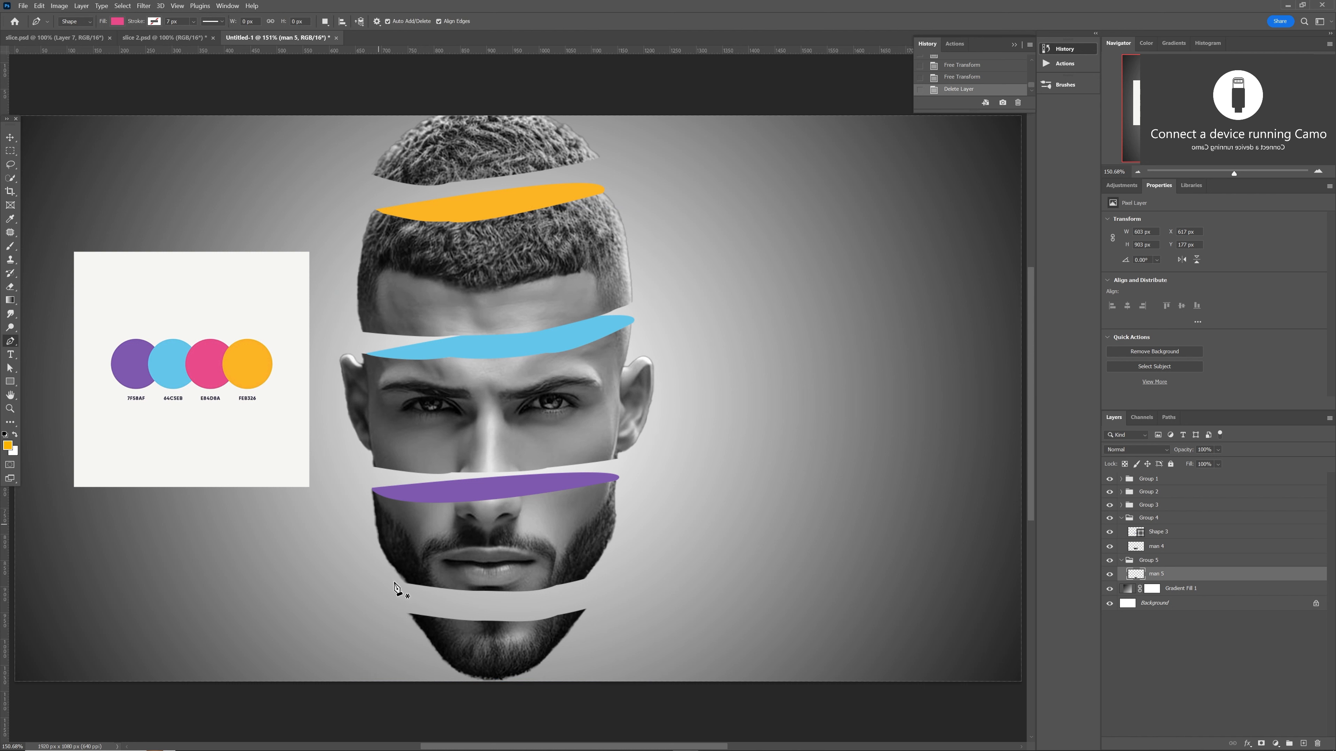
click(411, 617)
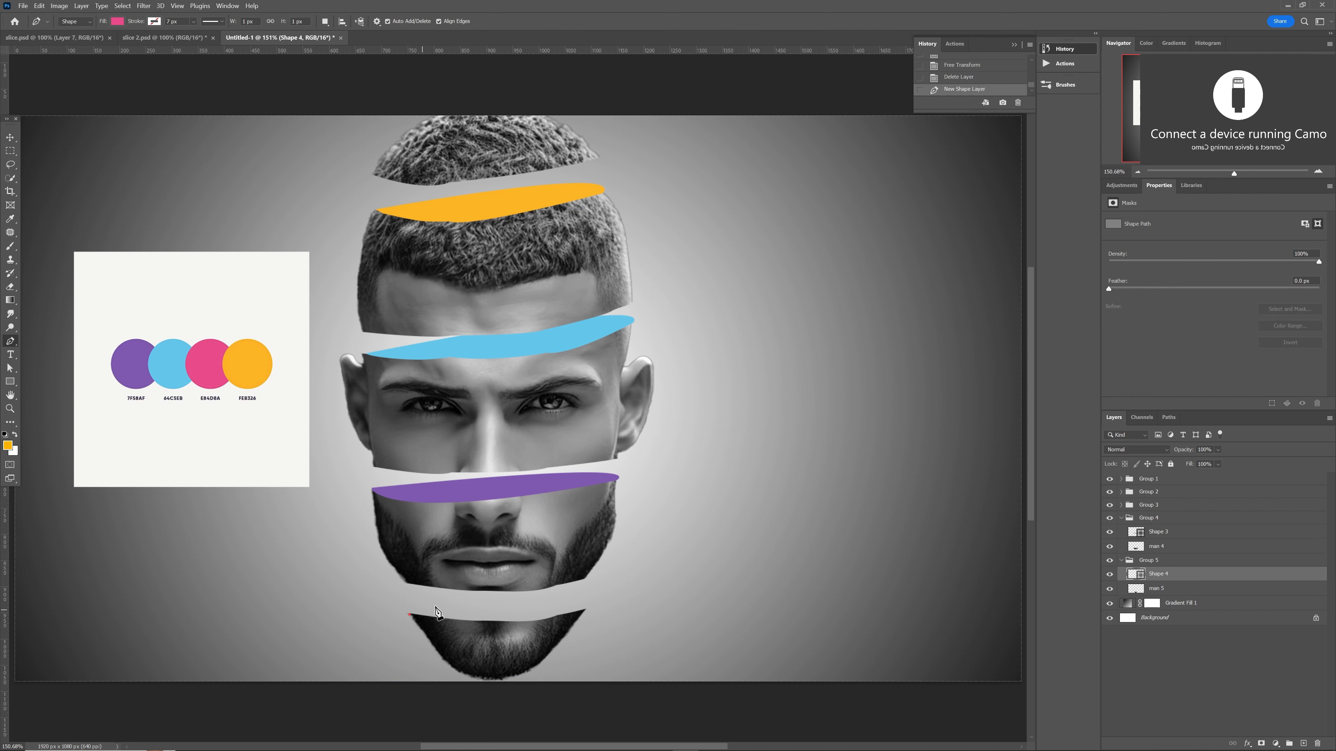
drag(587, 610, 572, 643)
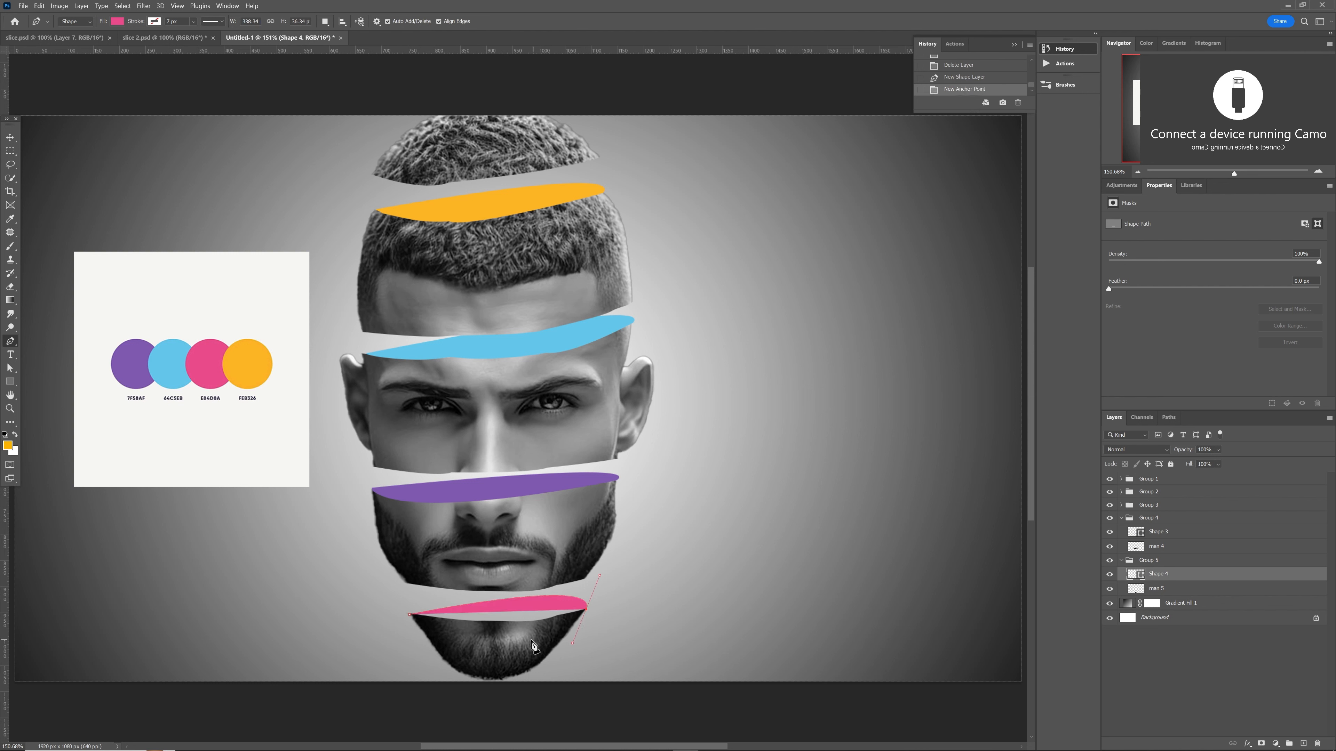
click(587, 609)
drag(410, 615, 324, 593)
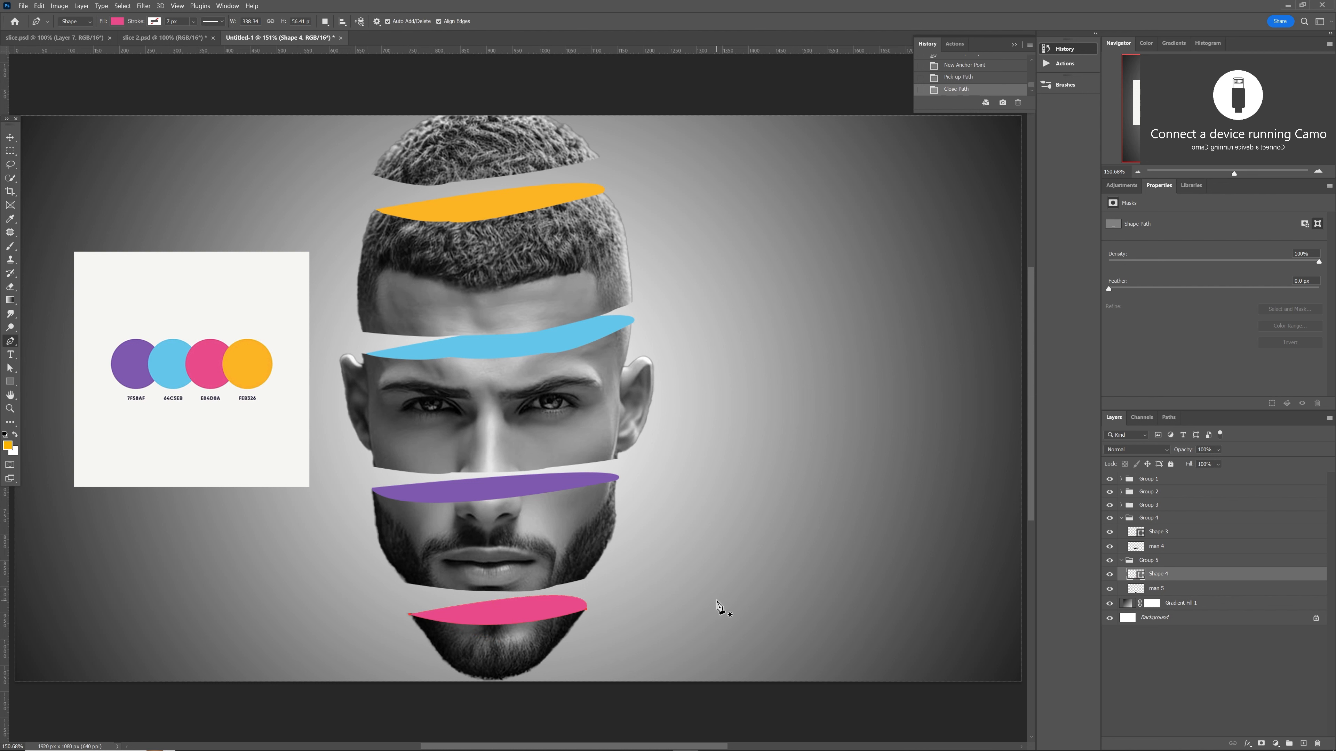
click(1157, 562)
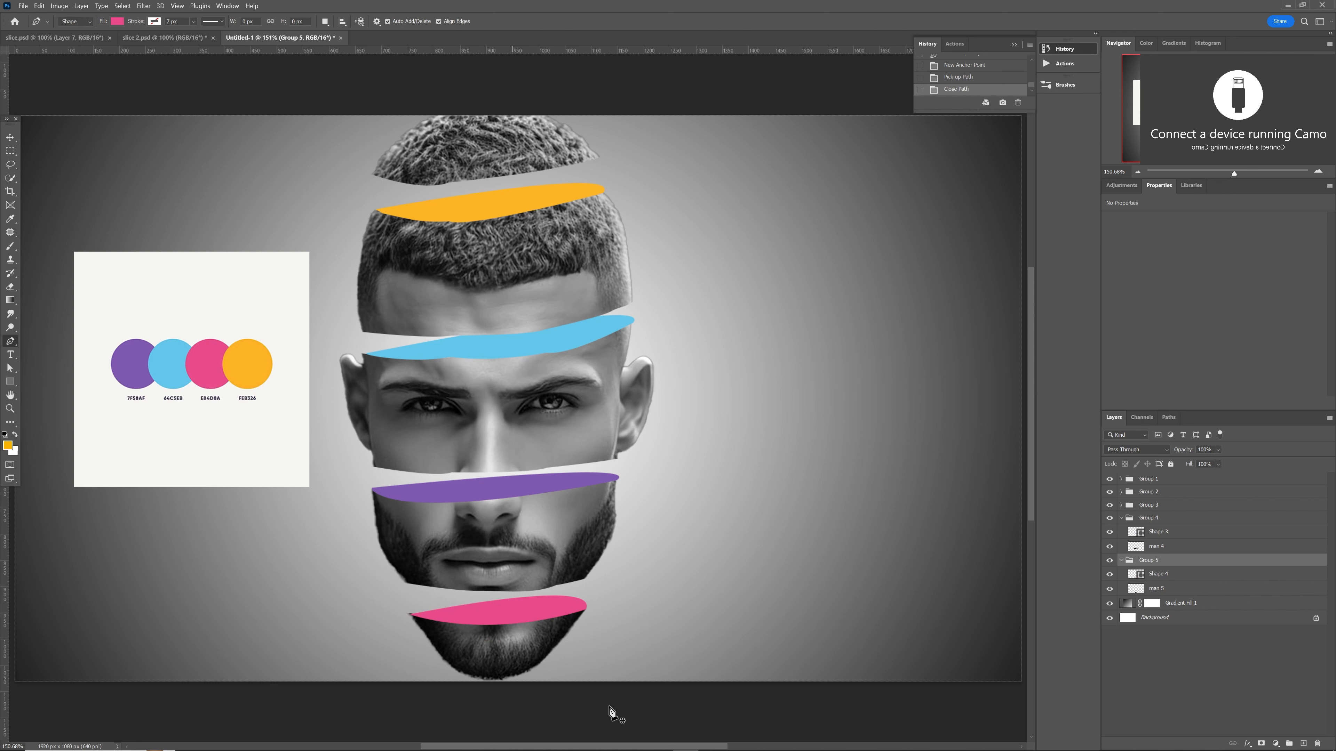
Delete the color palette image layer from the canvas
key(v)
click(227, 425)
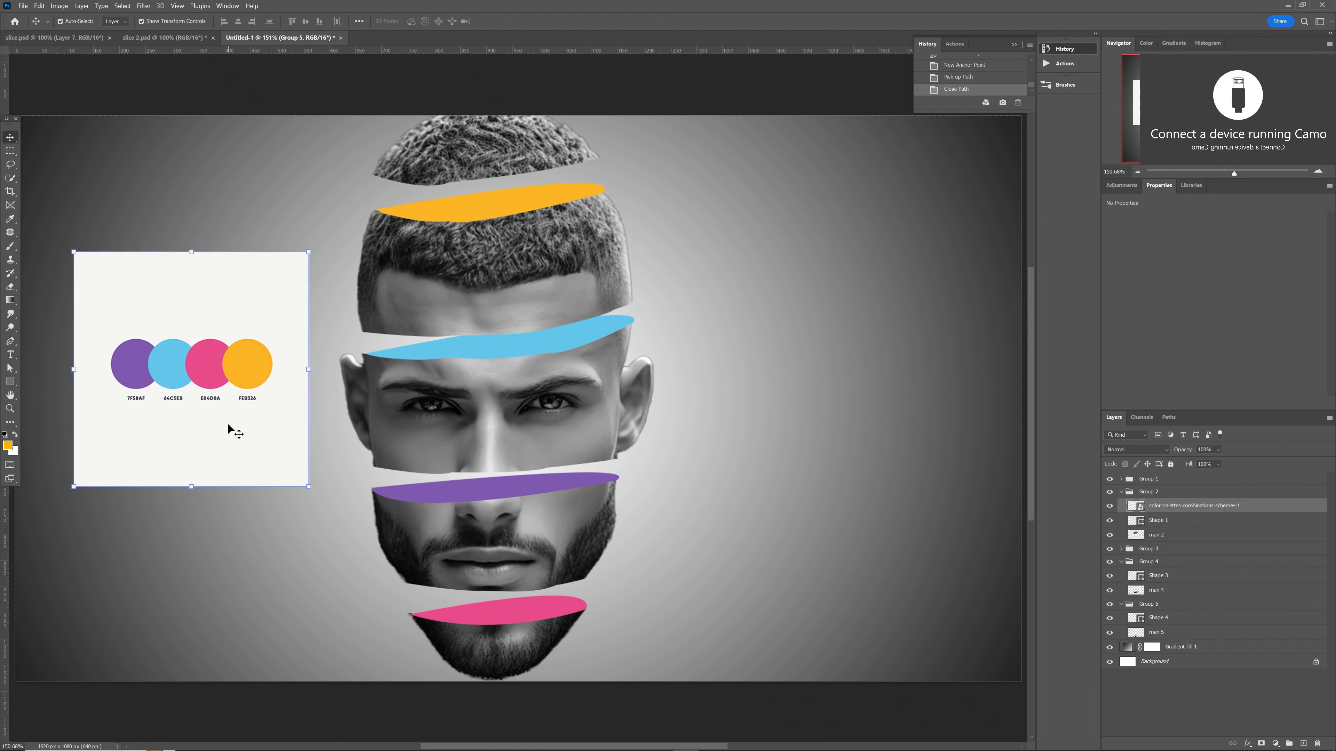
key(Delete)
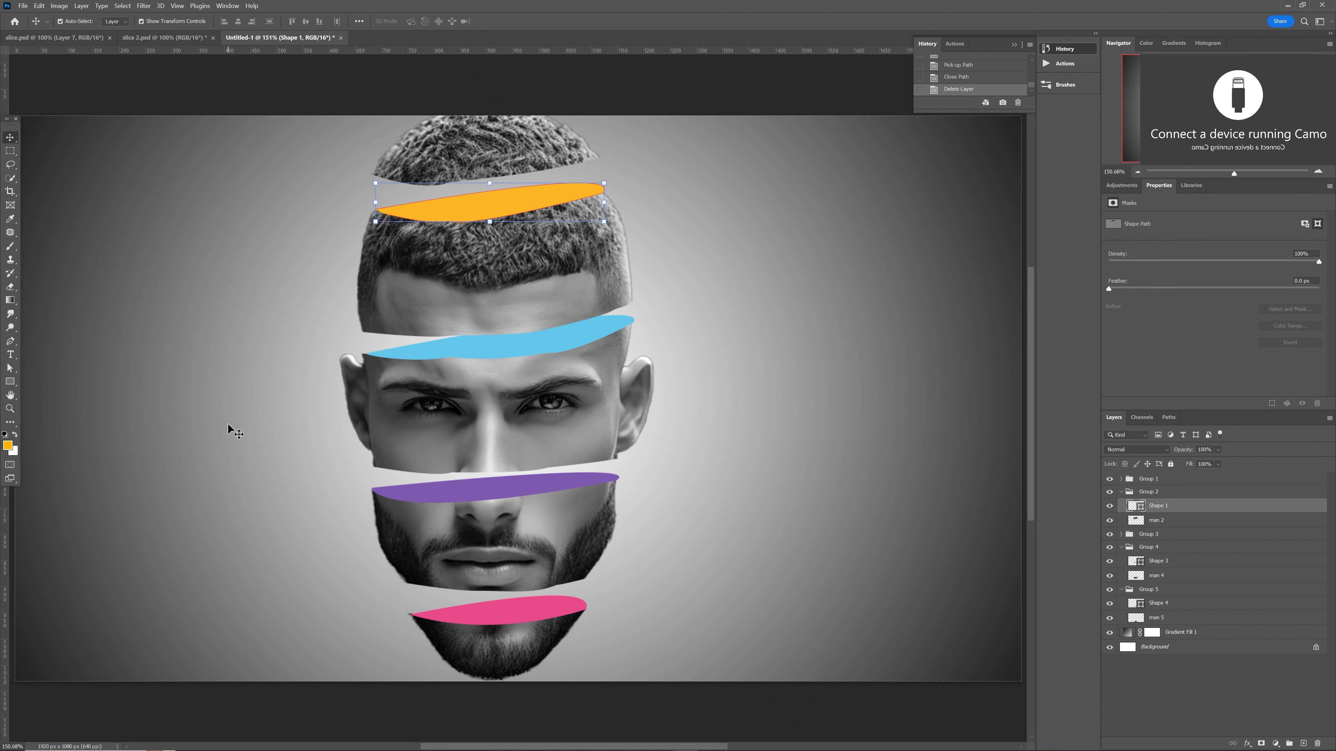
Move the top hair slice down and left over the orange cut surface and rotate it about 4.7° clockwise
drag(537, 129, 481, 191)
key(ctrl+t)
drag(566, 137, 569, 148)
drag(486, 195, 436, 189)
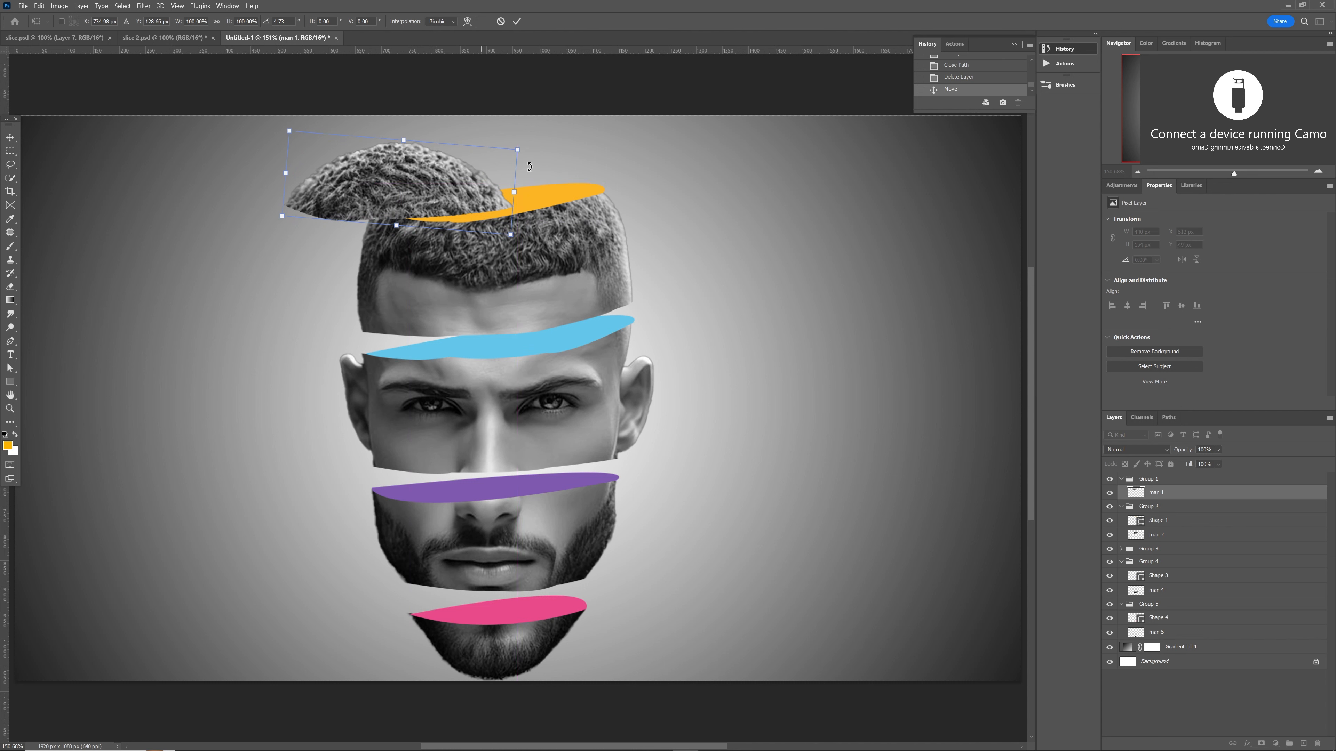
click(518, 24)
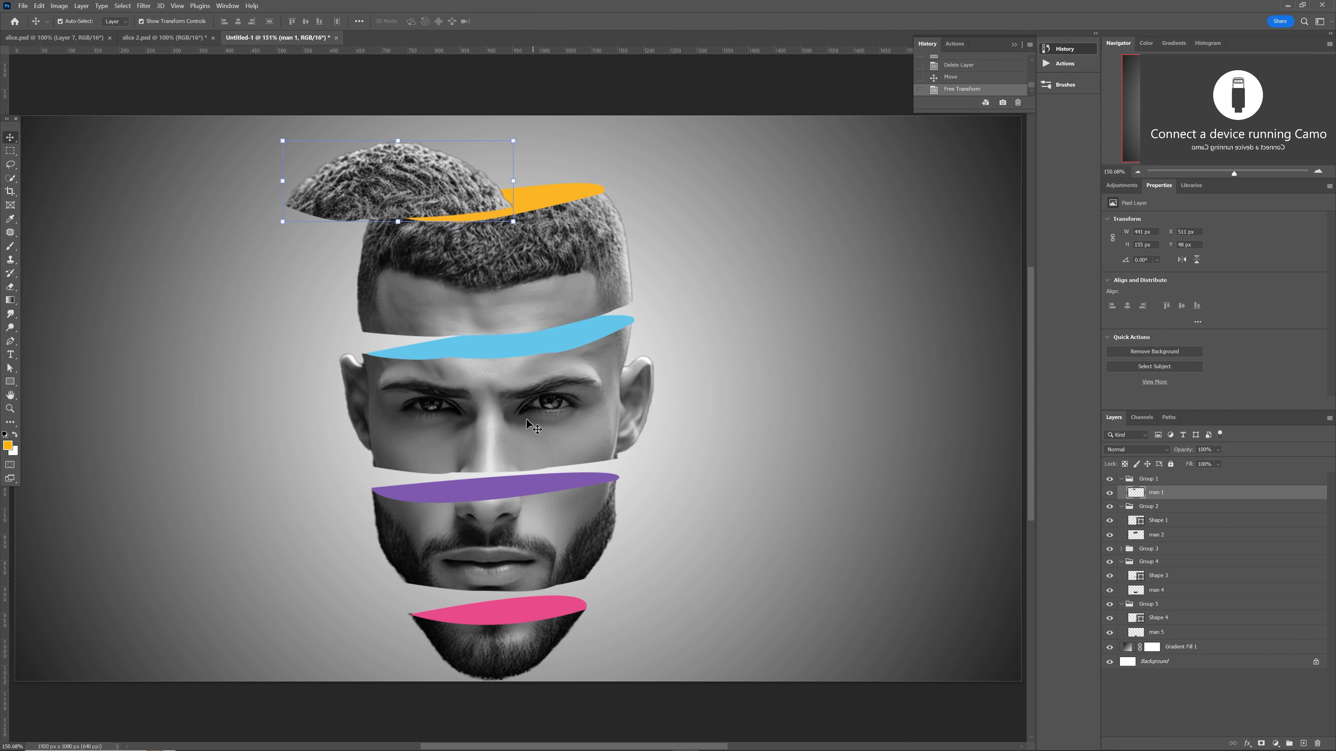
Move the eye slice together with its blue cut surface left and slightly up, then rotate both slightly clockwise
click(548, 405)
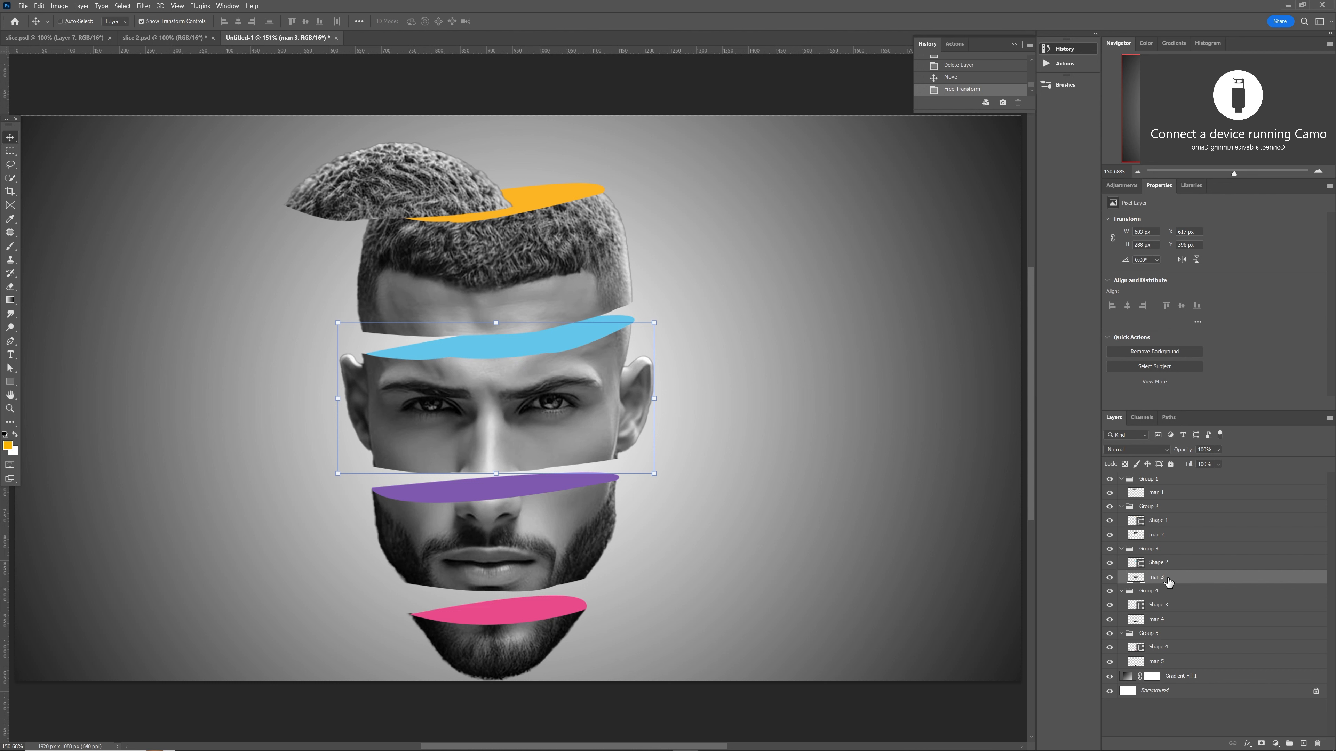
shift+click(1168, 564)
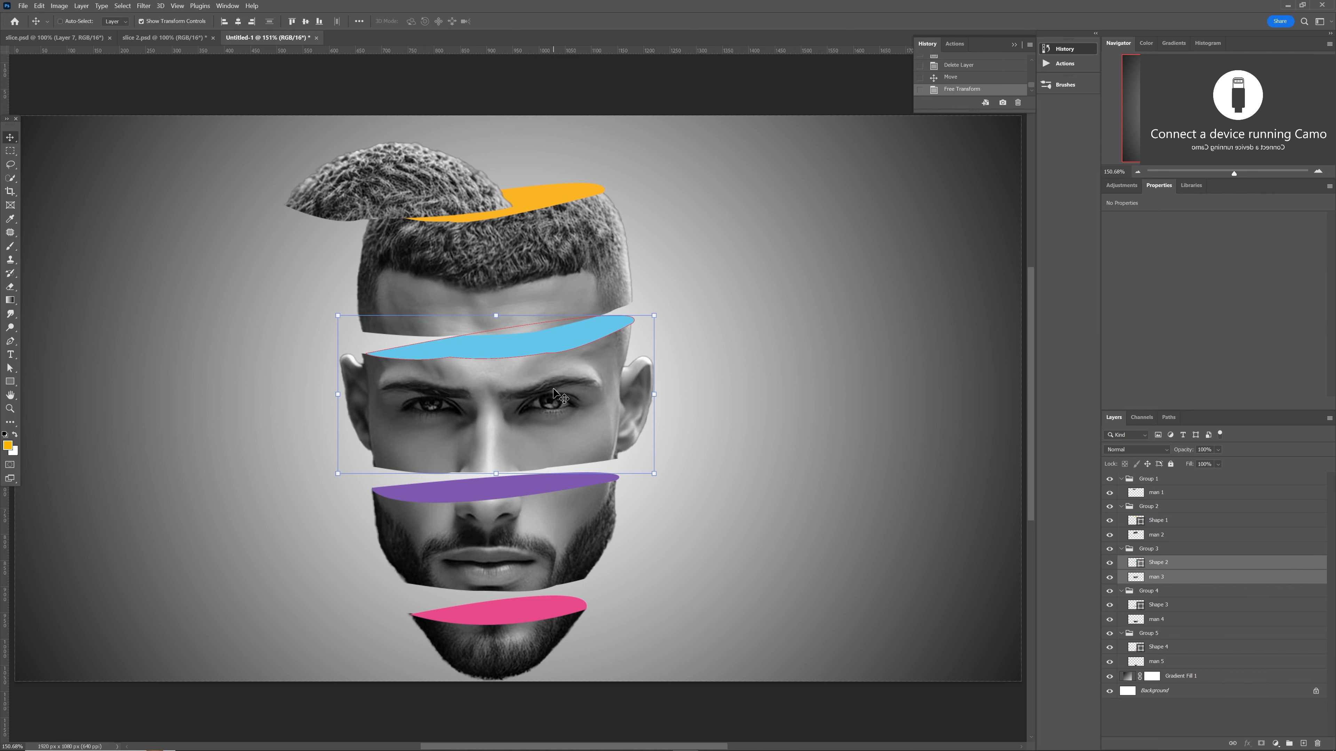
drag(554, 393, 480, 383)
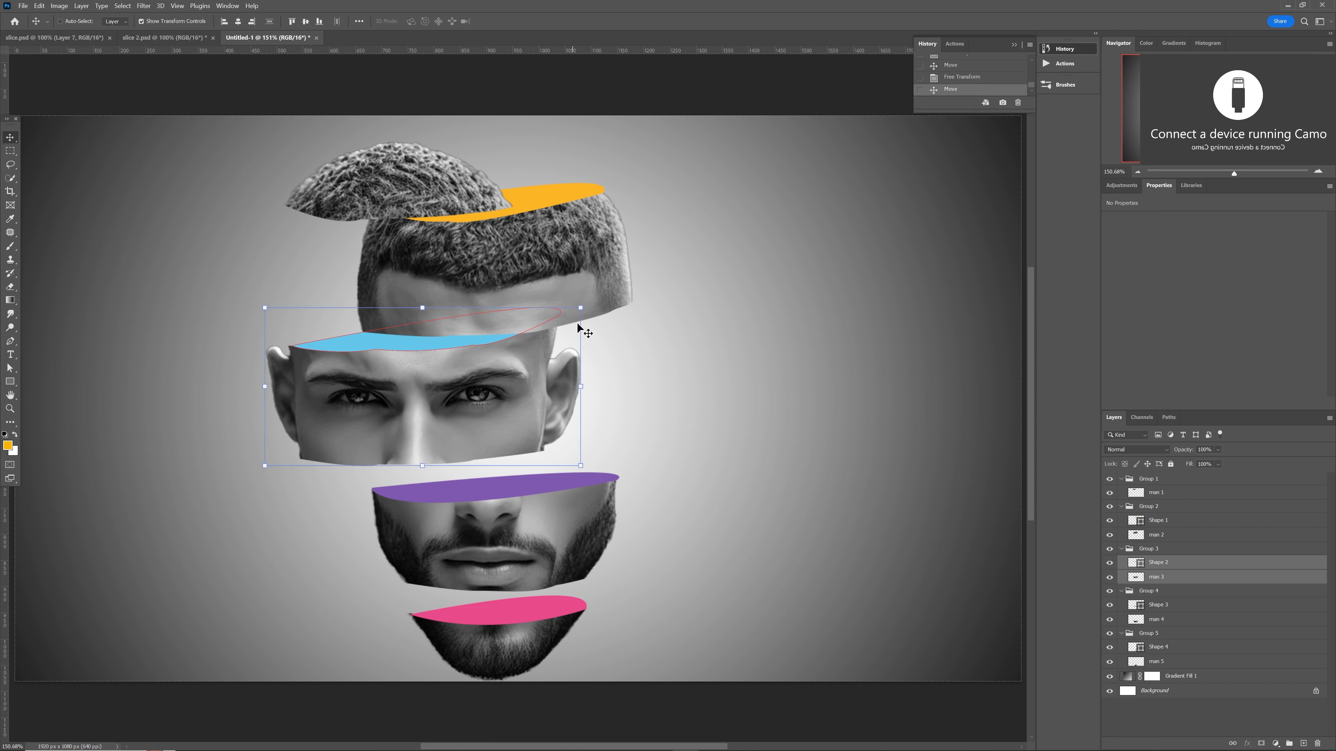
drag(588, 305, 591, 311)
drag(491, 393, 486, 392)
key(Return)
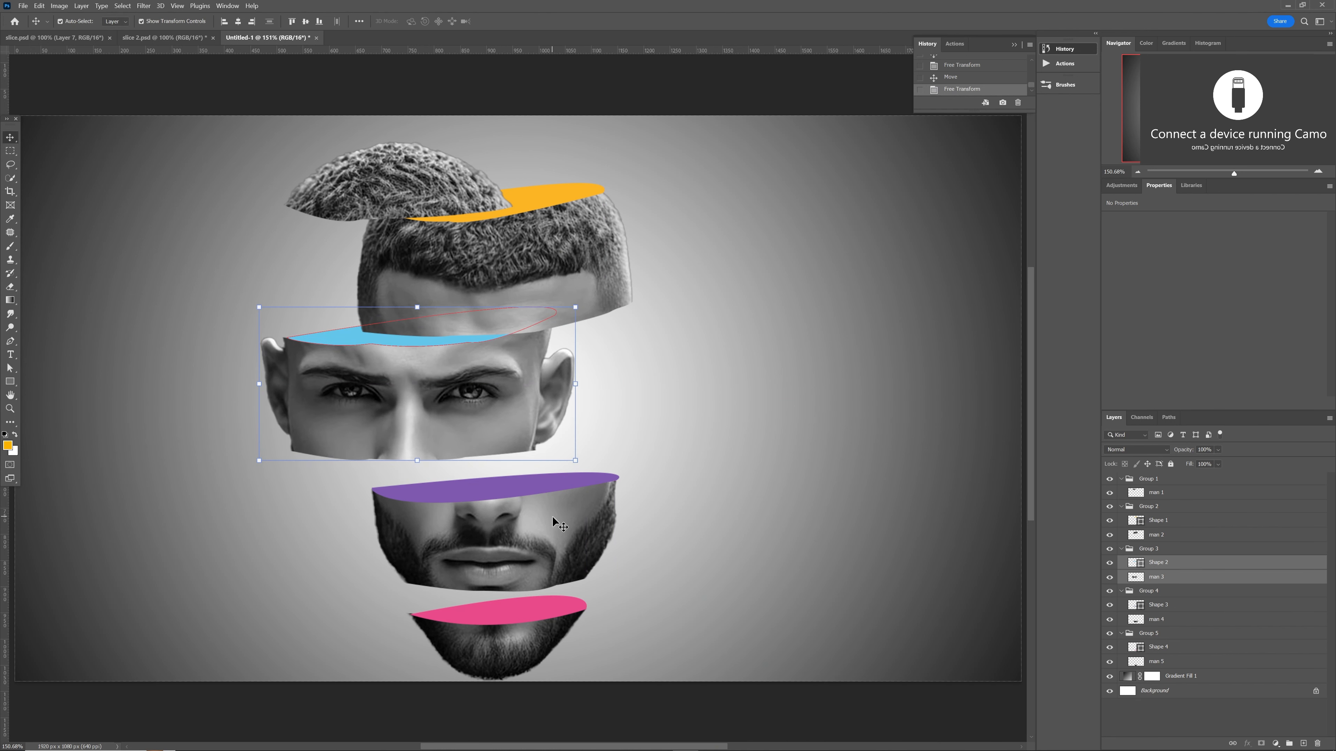
Move the mouth slice and its purple cut surface up and slightly left, tucking them against the eye slice
click(552, 516)
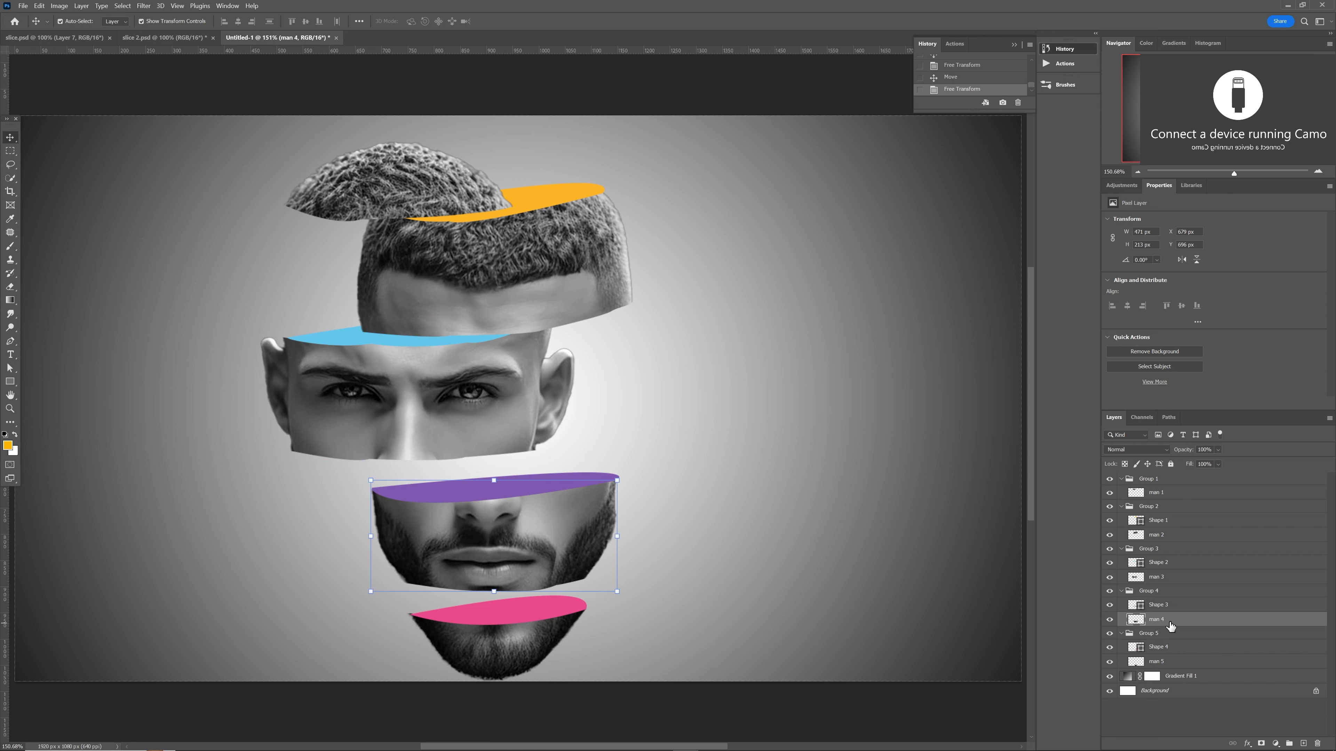
shift+click(1169, 610)
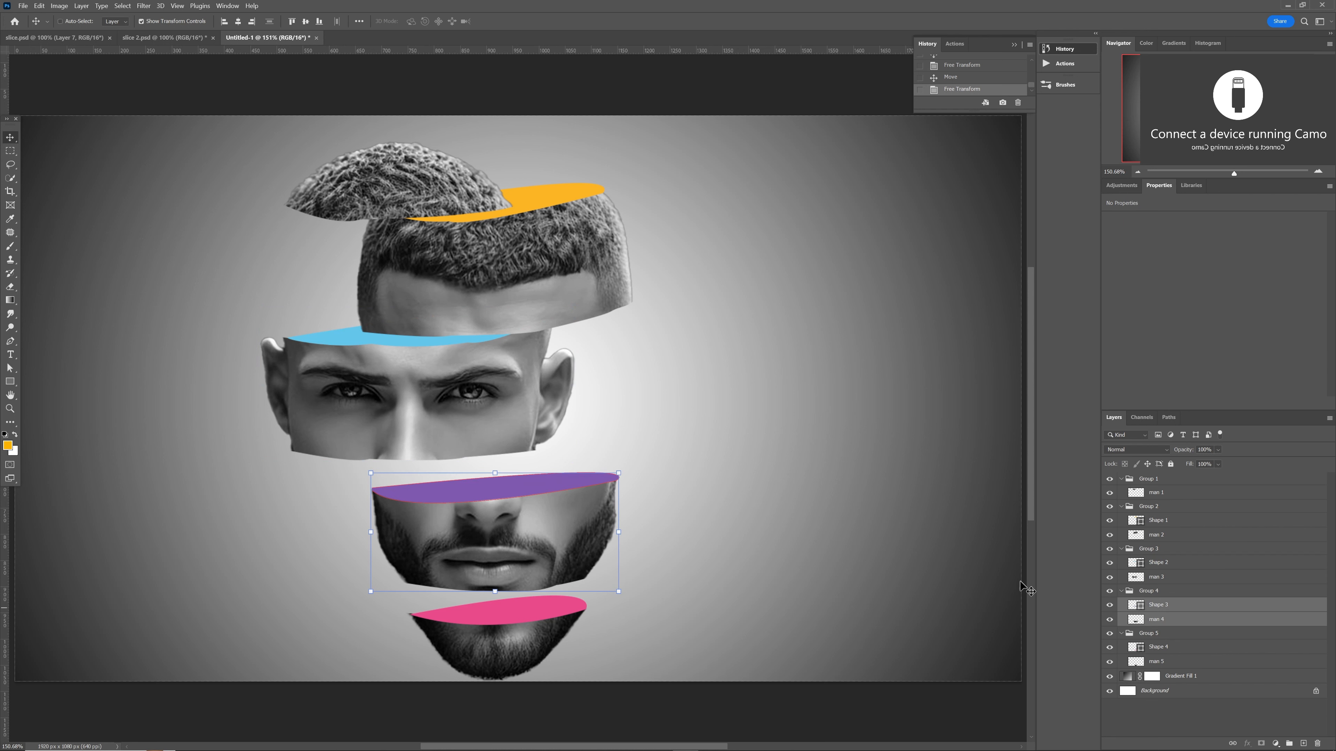
drag(472, 521, 469, 499)
Move the chin slice and its pink cut surface up and left beneath the mouth slice, and rotate both about 4° clockwise
click(522, 652)
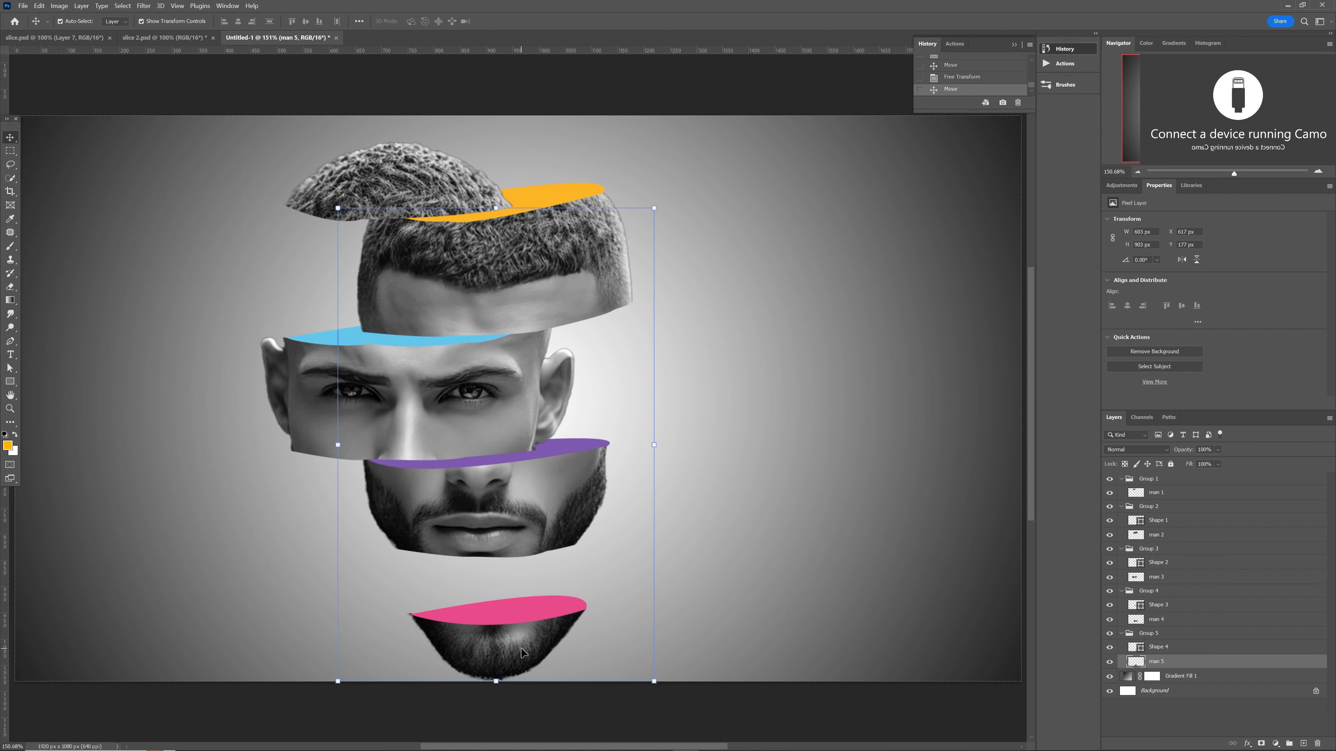
shift+click(1168, 648)
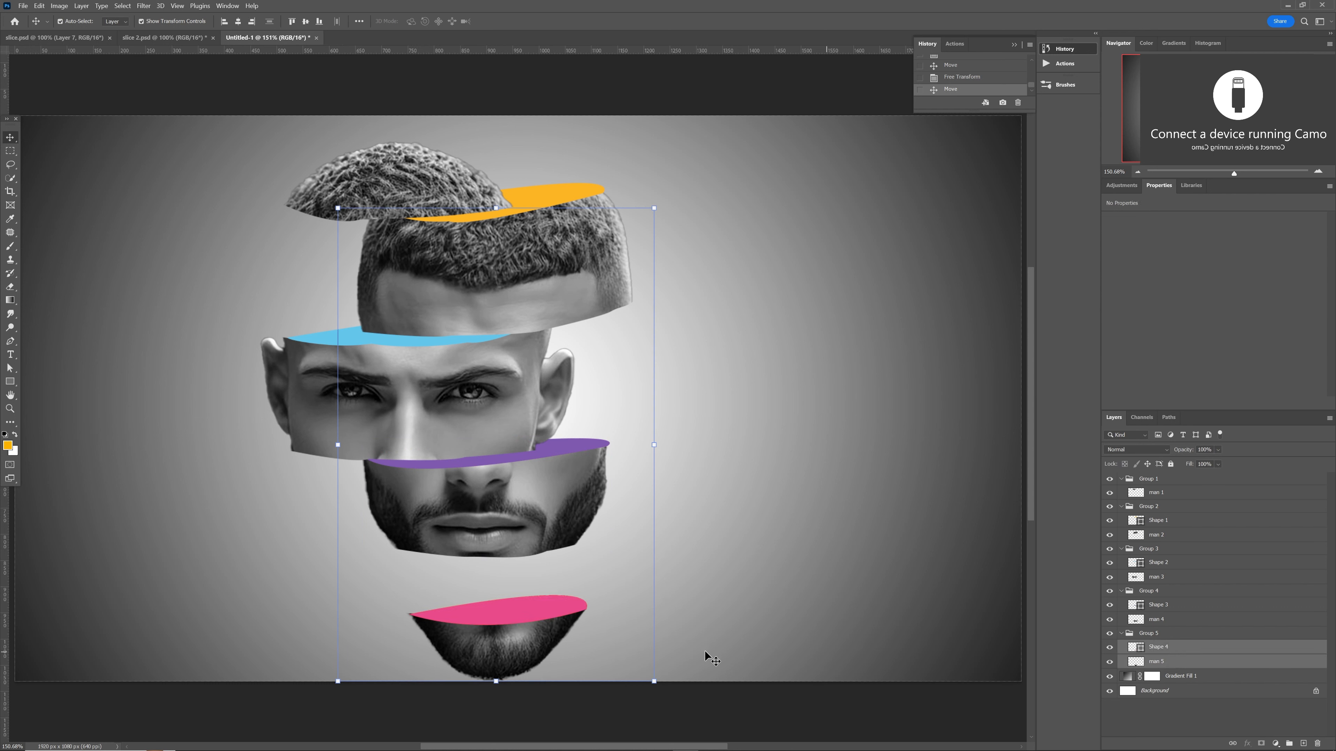
drag(516, 638, 443, 592)
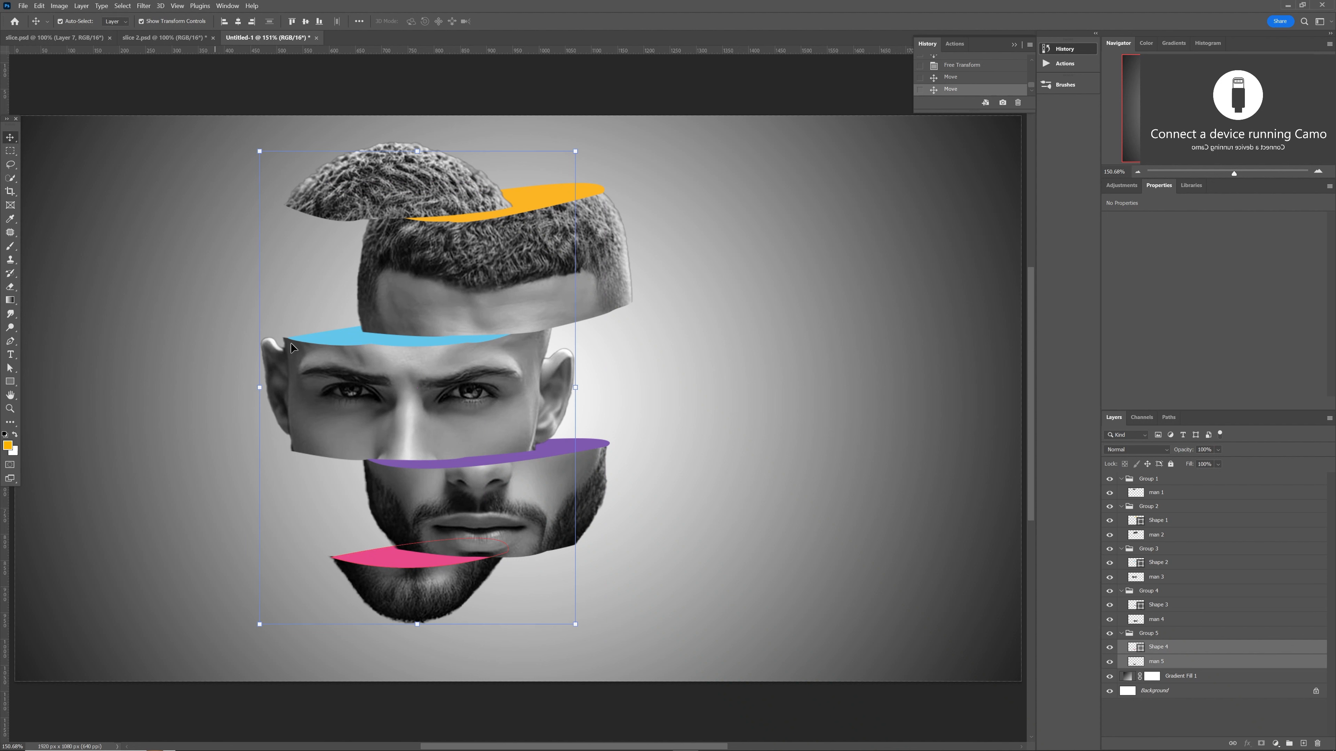
drag(582, 633, 560, 639)
drag(390, 589, 392, 576)
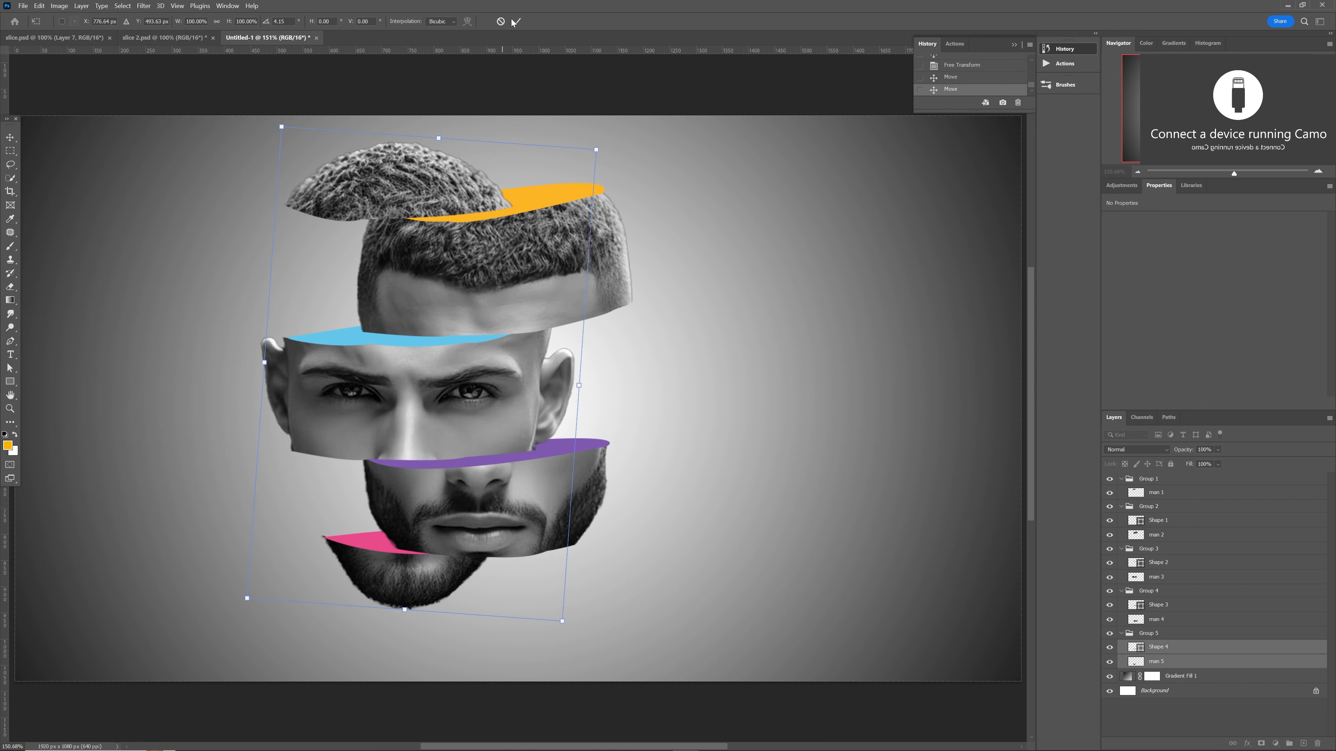
click(509, 85)
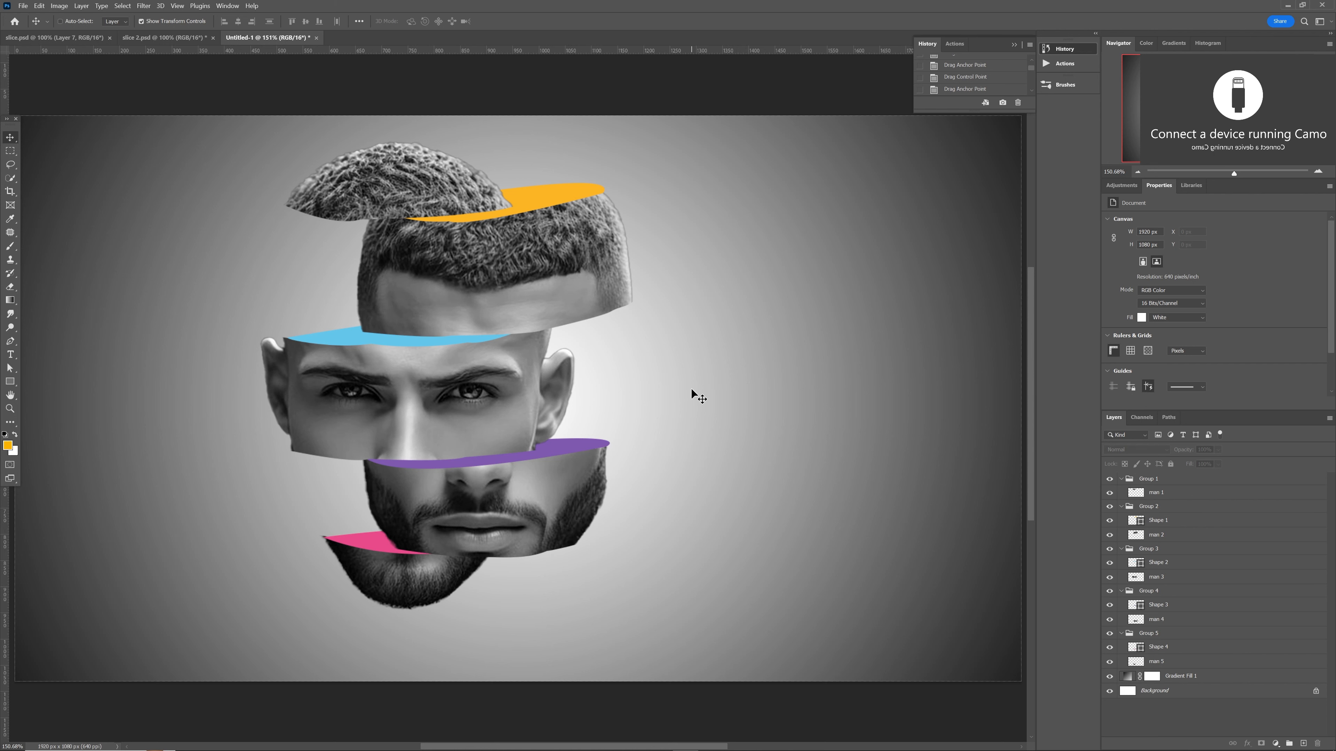
Add a new layer above the pink shape in Group 5 and clip it to that shape
key(ctrl+1)
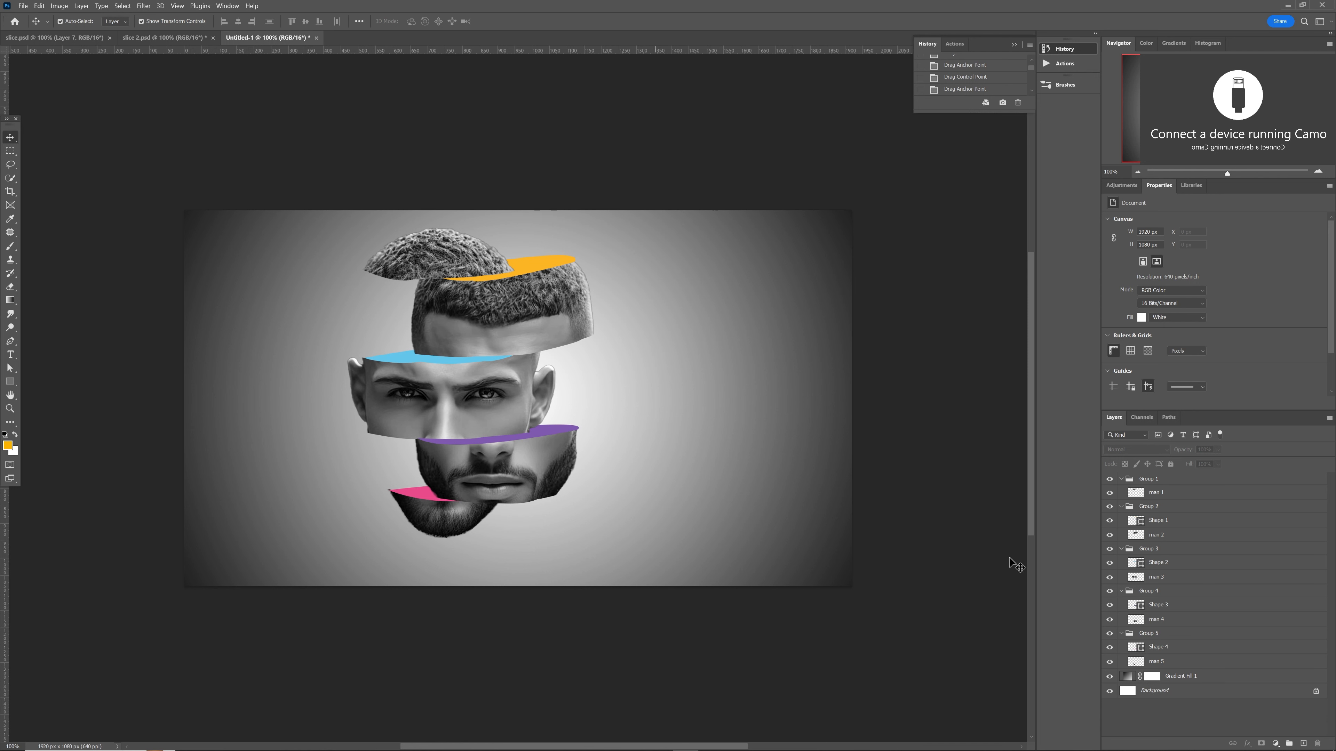
click(1170, 664)
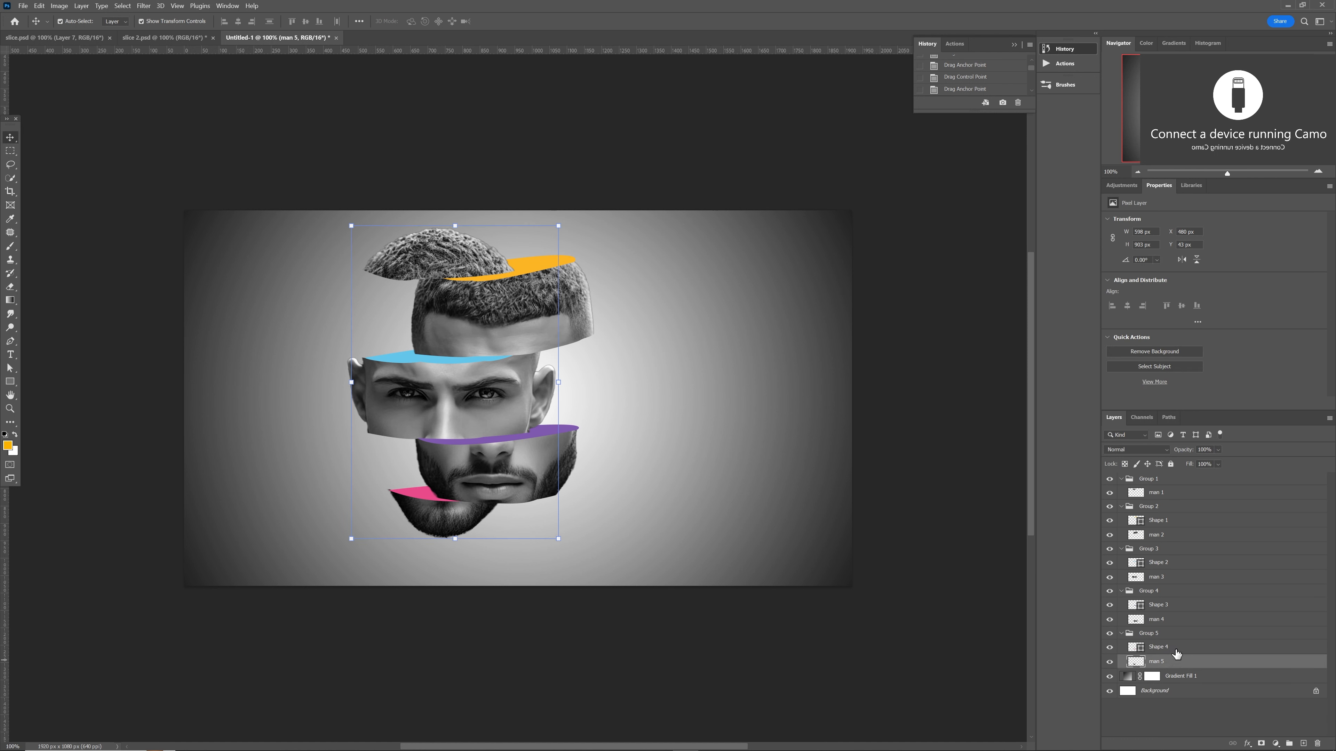
click(1174, 649)
click(1303, 743)
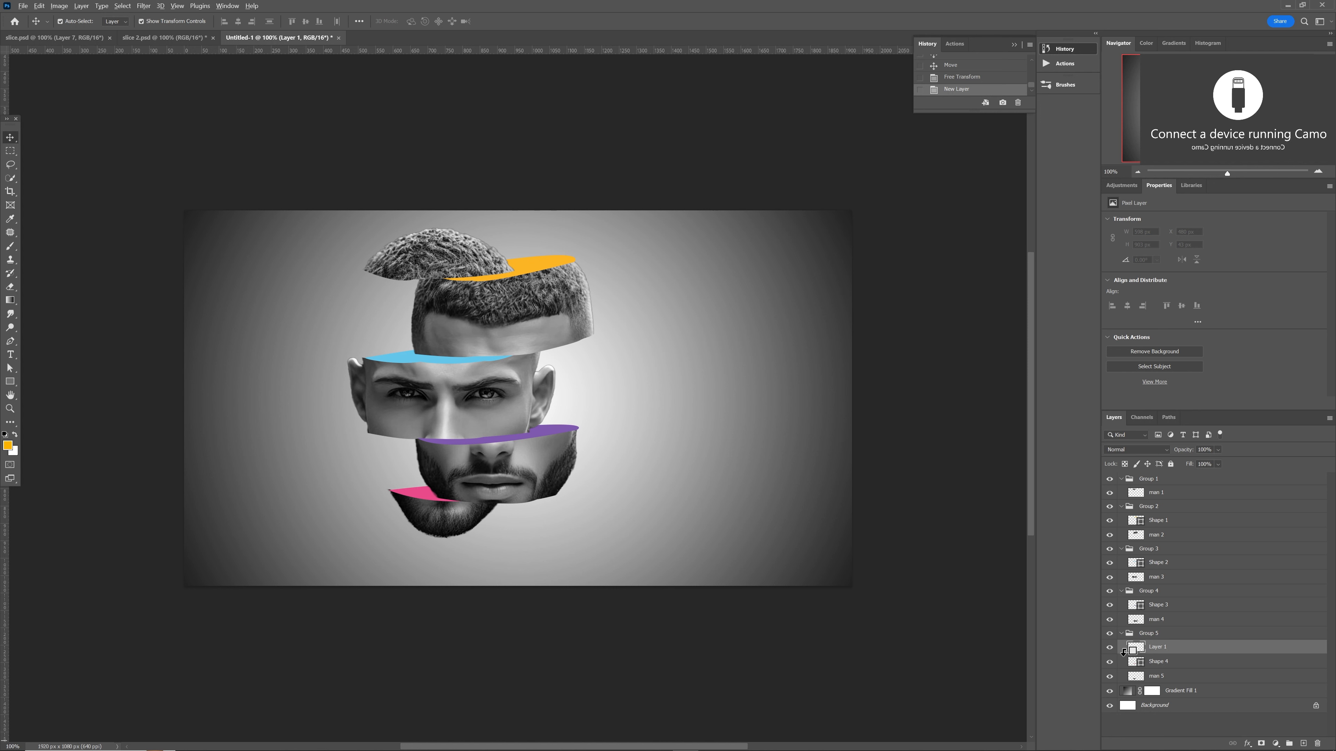
alt+click(1123, 652)
Brush soft black shading over the pink cut surface below the mouth slice, using 17% opacity and 25% flow
key(b)
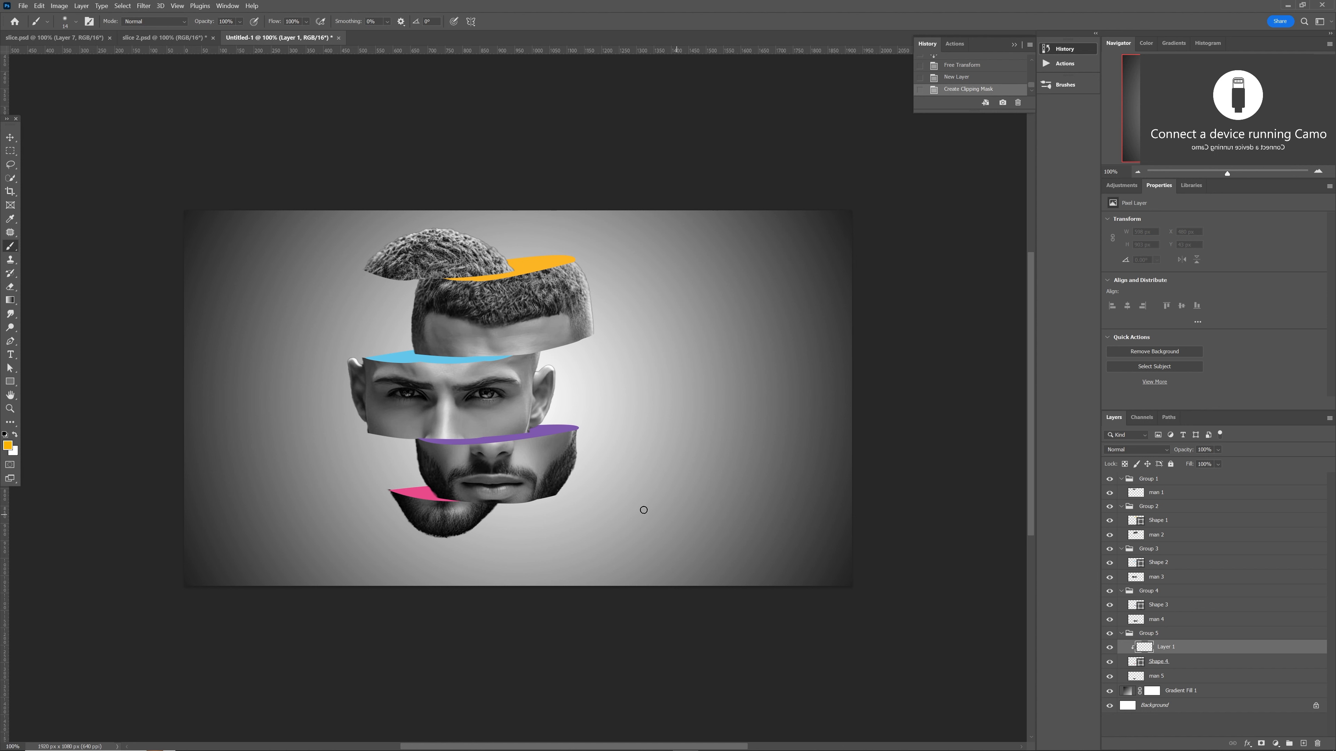
alt+right_click(630, 507)
key(ctrl+0)
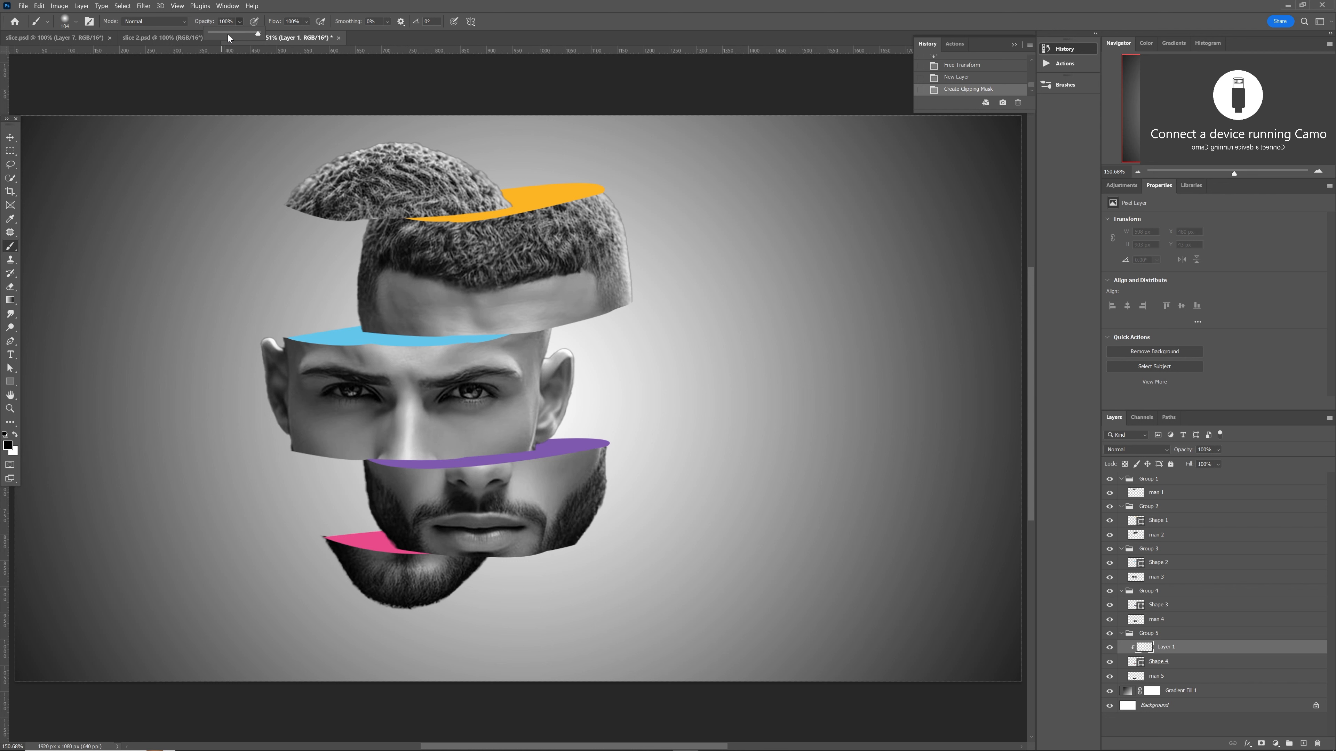
click(306, 22)
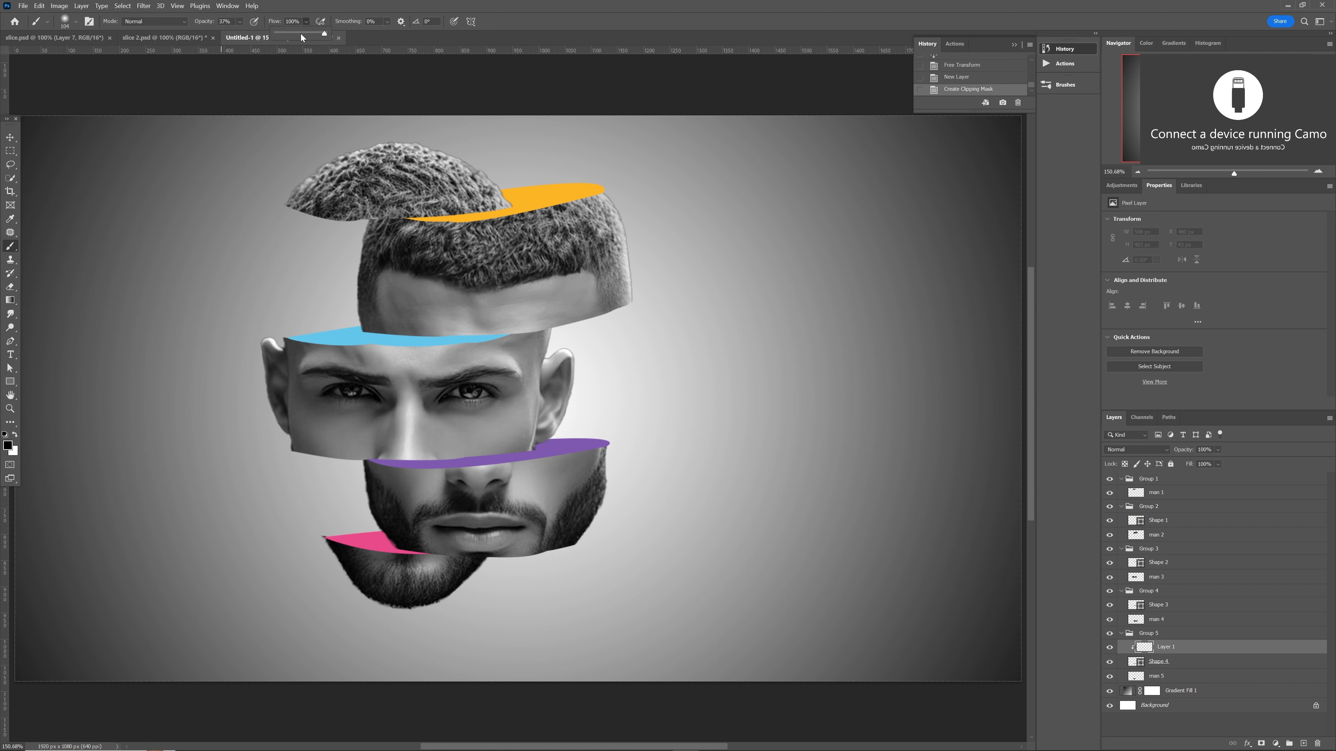
click(380, 554)
mouse_move(424, 550)
mouse_down()
mouse_move(405, 547)
mouse_move(447, 549)
mouse_move(387, 560)
mouse_move(483, 558)
mouse_up()
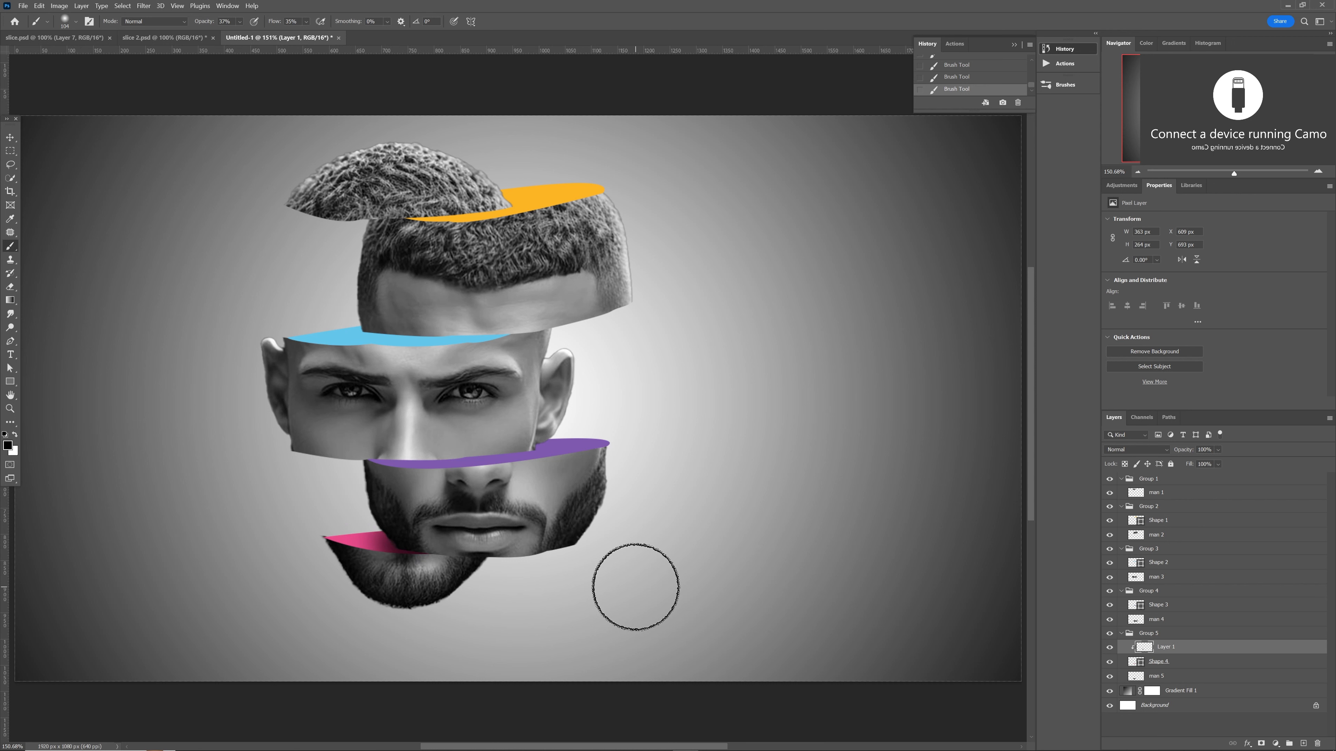
Add a new layer clipped to the purple shape and brush soft black shading along it beneath the eye slice
key(v)
click(545, 496)
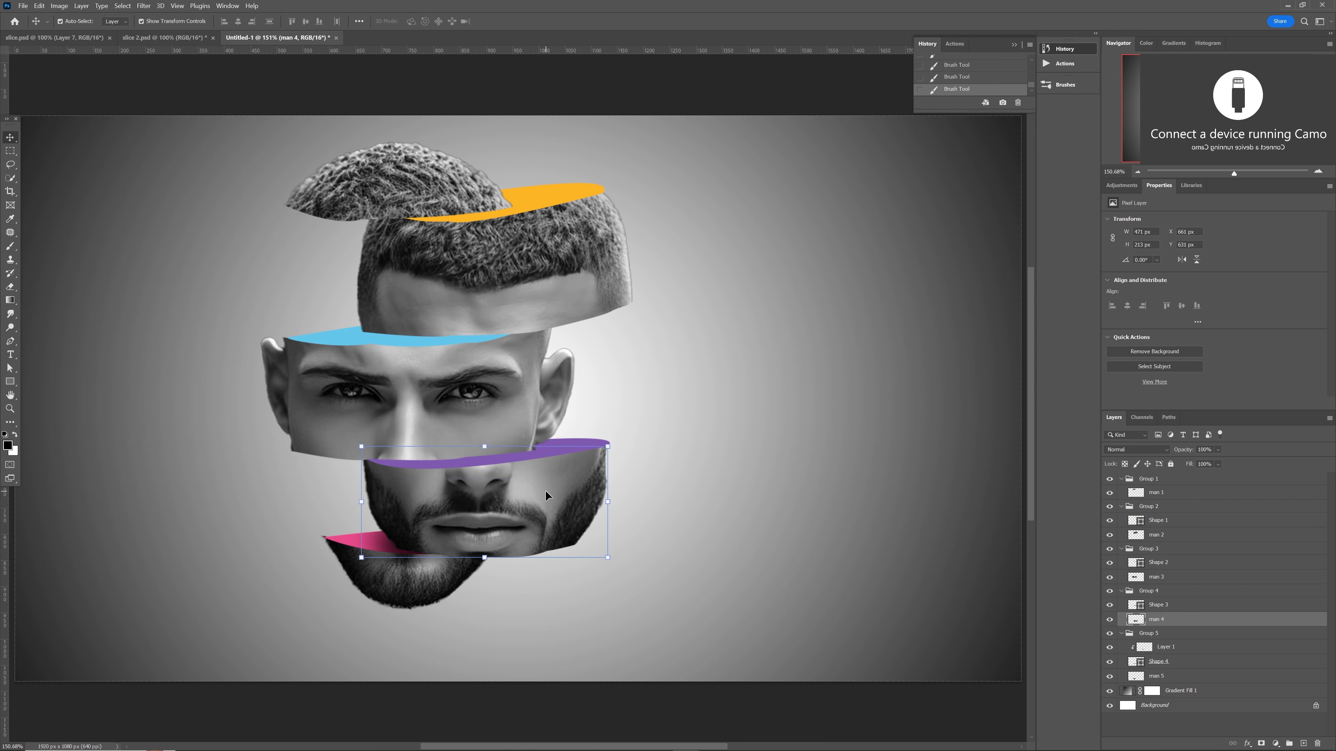
click(1168, 609)
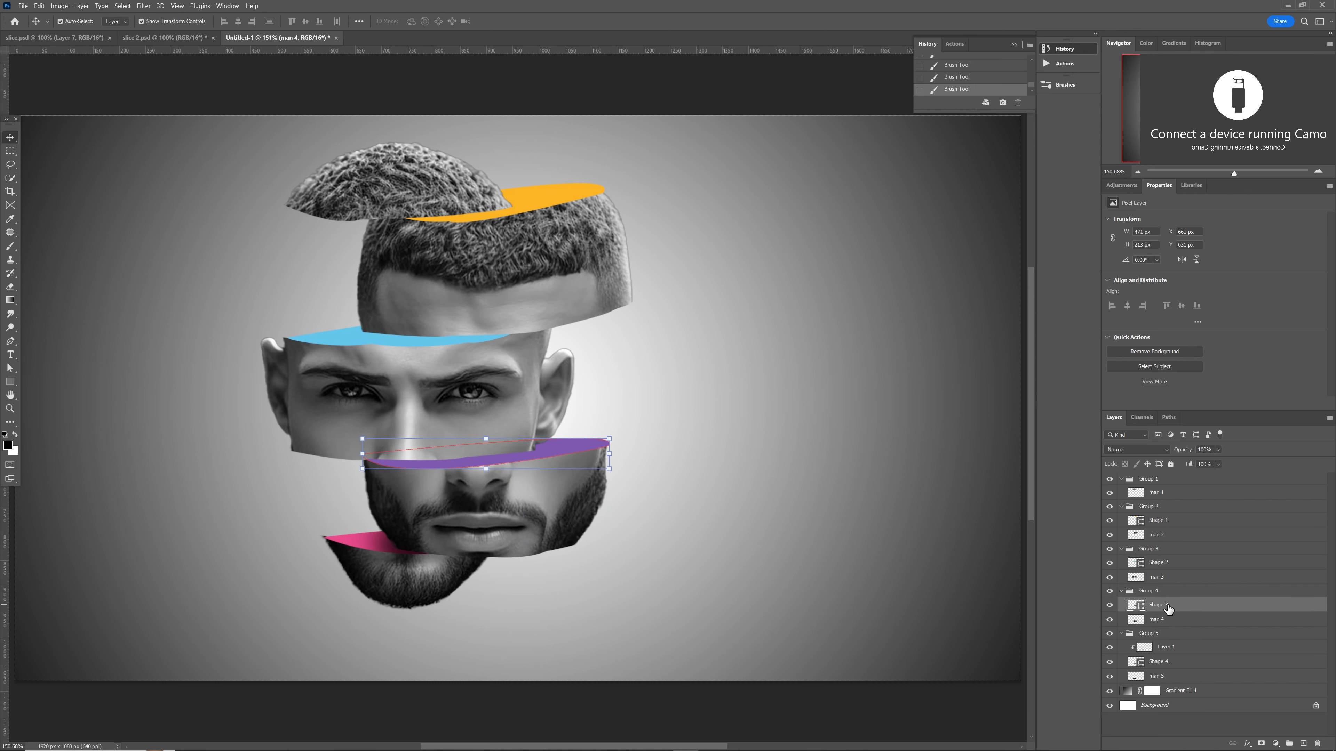
click(1302, 744)
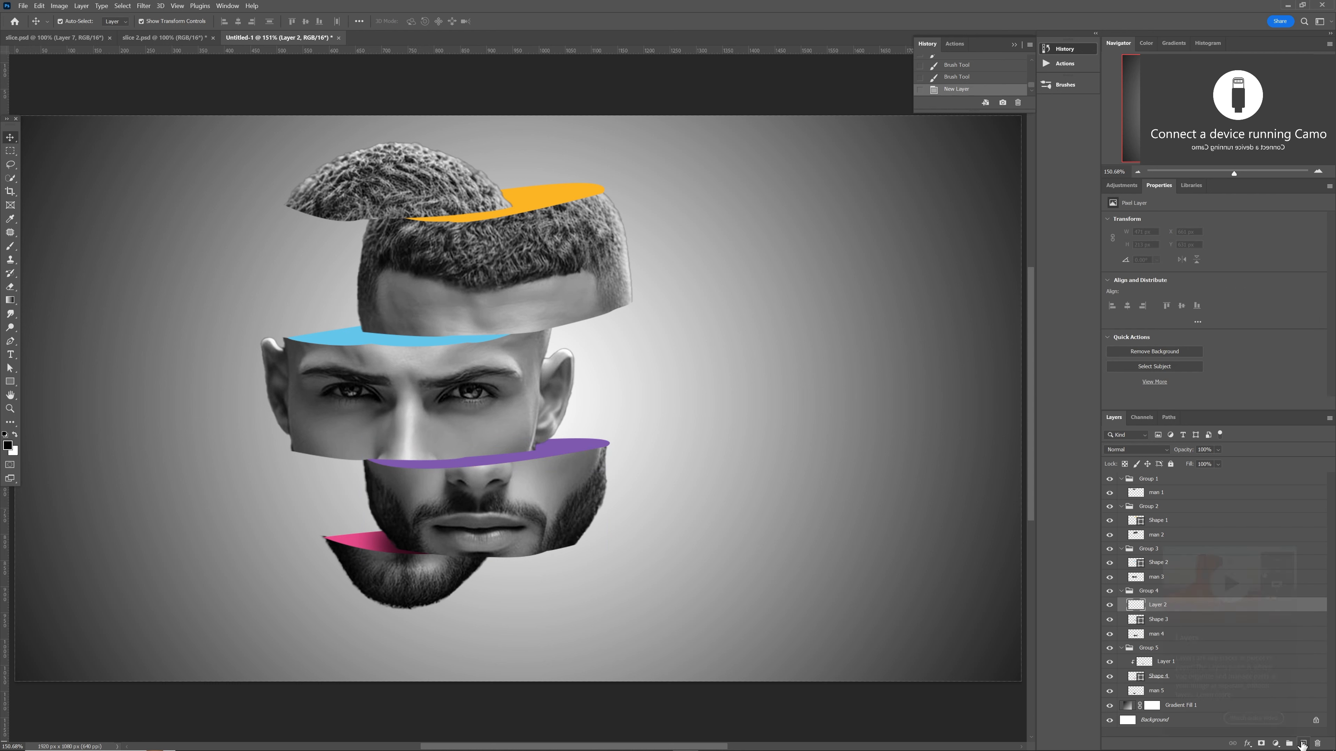
key(b)
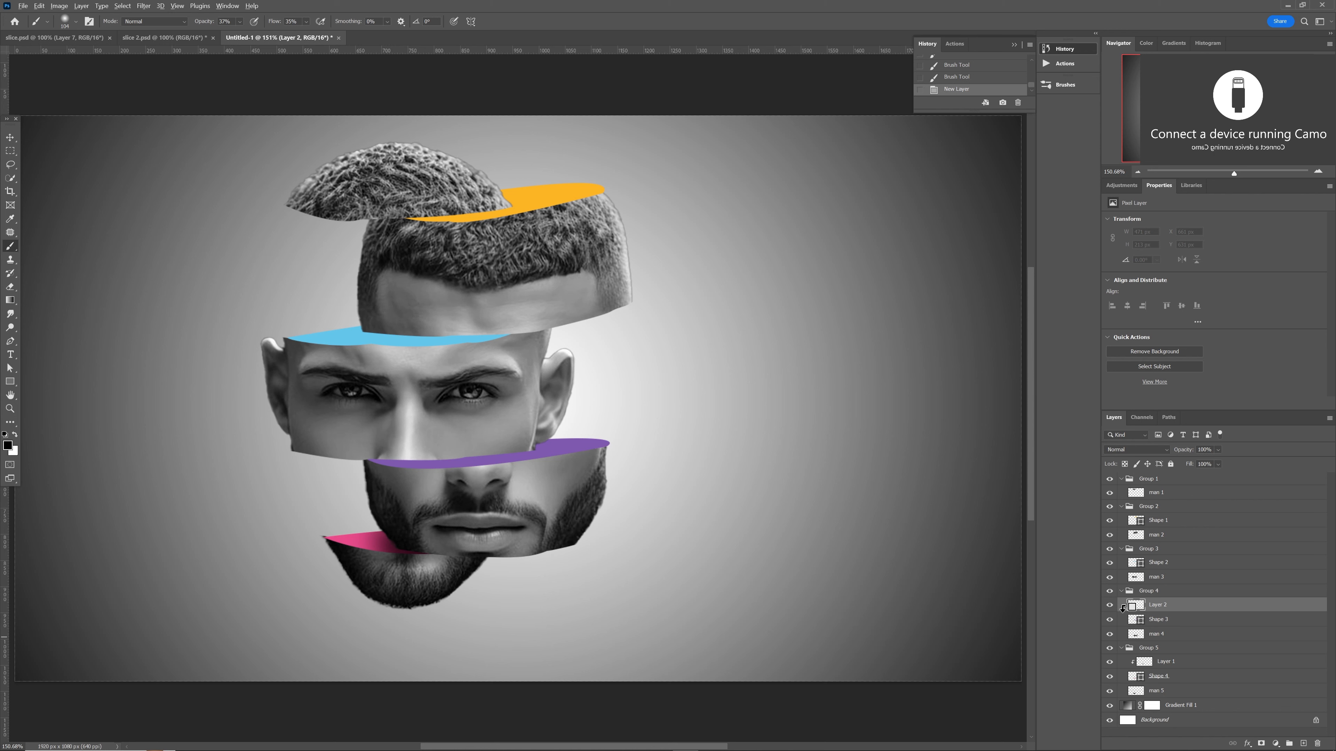
alt+click(1122, 608)
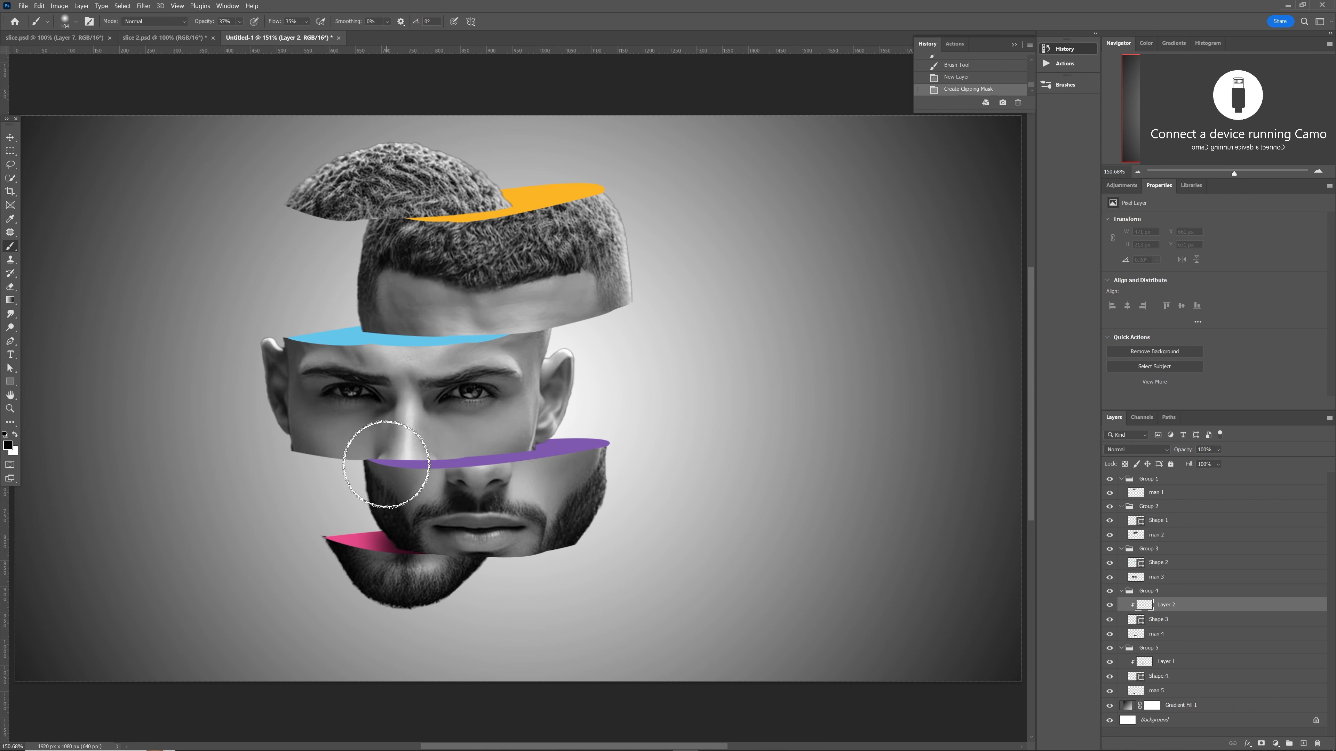
mouse_move(386, 464)
mouse_down()
mouse_move(506, 465)
mouse_move(381, 469)
mouse_move(534, 440)
mouse_up()
mouse_move(367, 465)
mouse_down()
mouse_move(538, 445)
mouse_move(517, 471)
mouse_move(553, 450)
mouse_move(414, 510)
mouse_up()
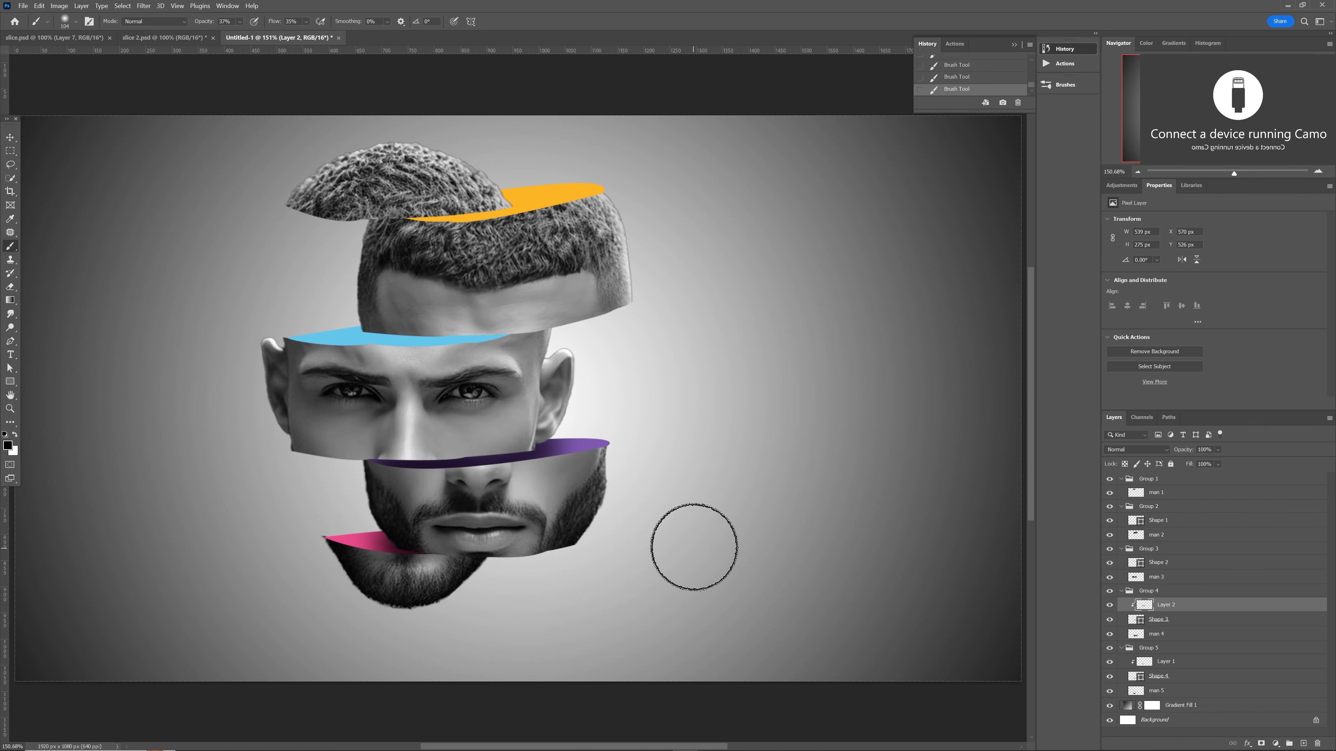
Add a new layer clipped to the blue shape and brush soft black shading across it beneath the forehead slice
key(v)
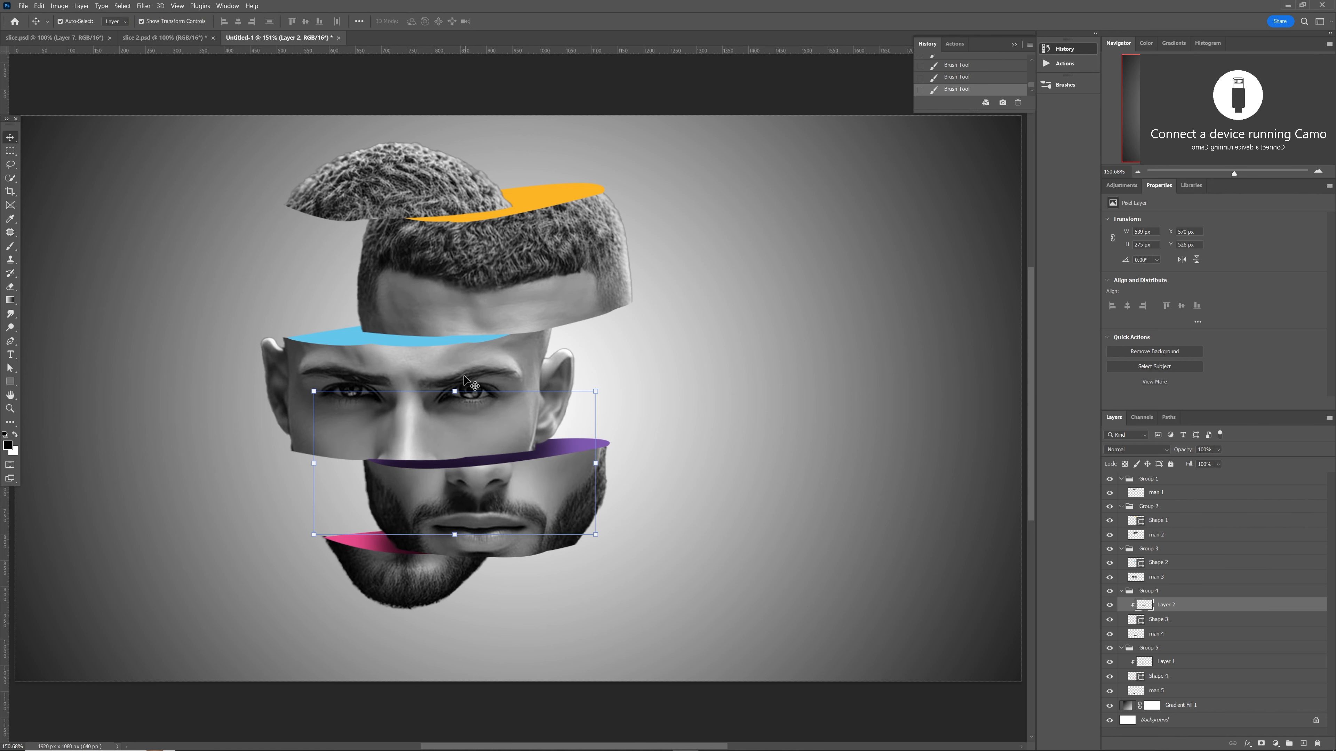
click(464, 368)
key(ctrl+shift+alt+n)
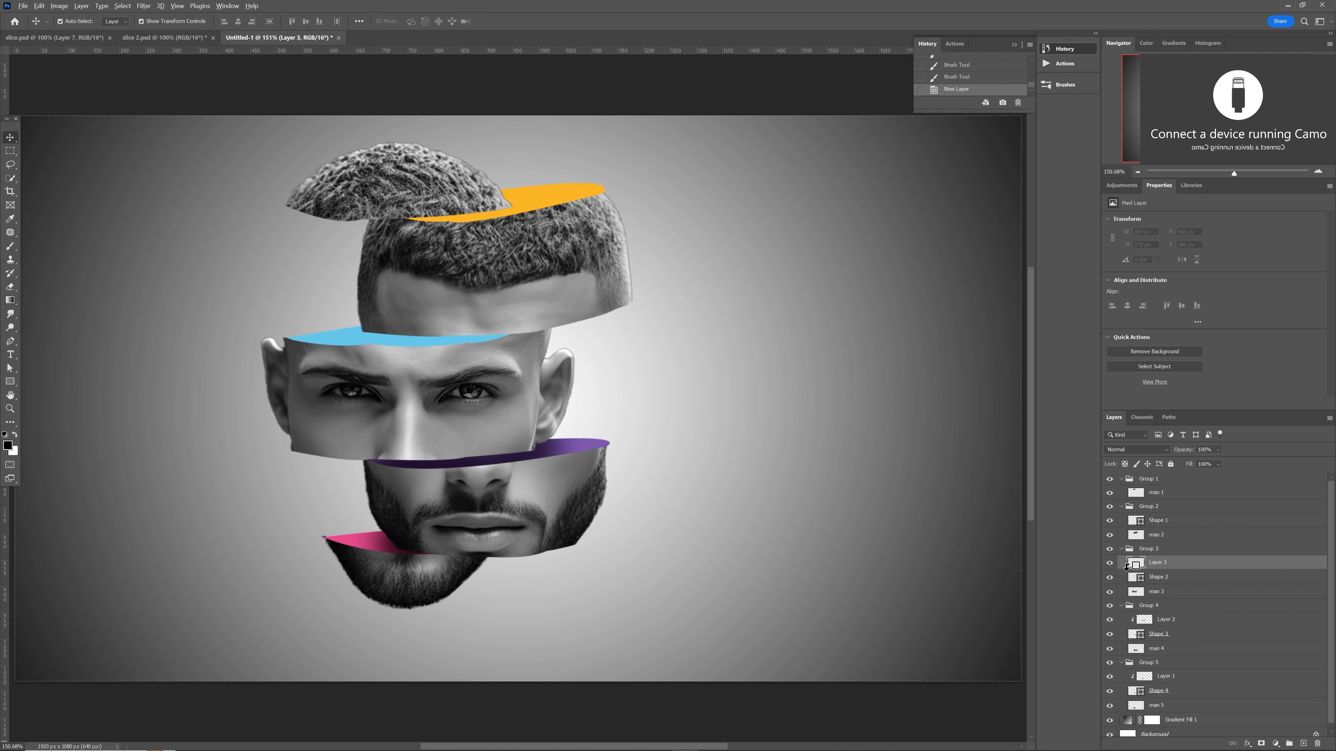
alt+click(1126, 566)
key(b)
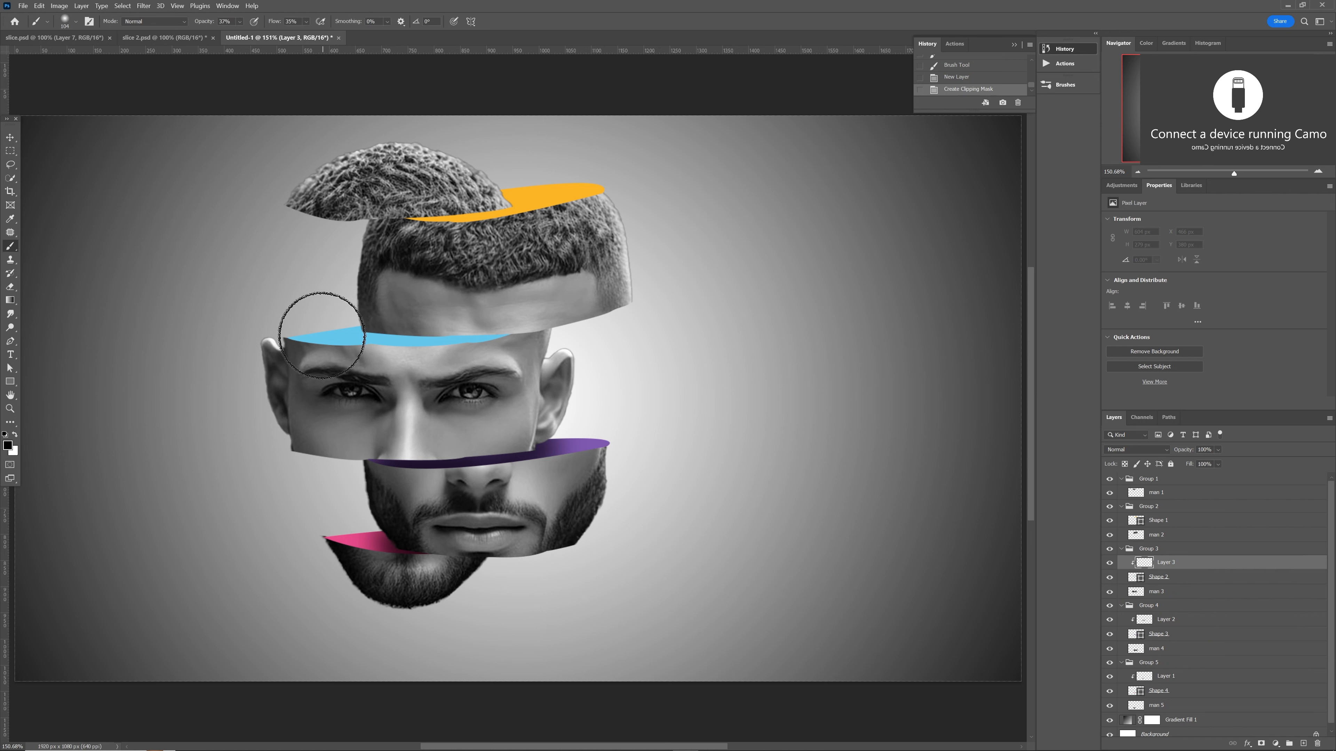
mouse_move(390, 334)
mouse_down()
mouse_move(513, 328)
mouse_move(381, 333)
mouse_move(507, 314)
mouse_up()
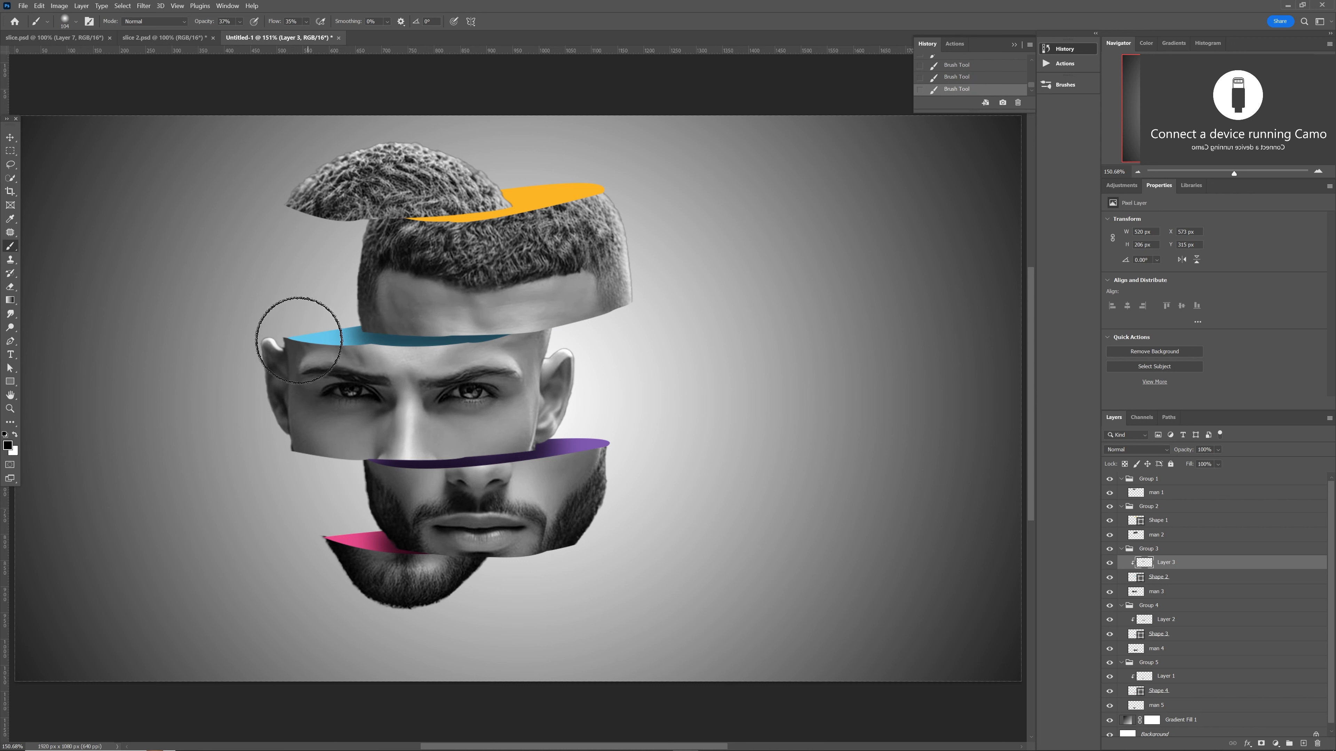
mouse_move(341, 343)
mouse_down()
mouse_move(357, 319)
mouse_move(530, 313)
mouse_up()
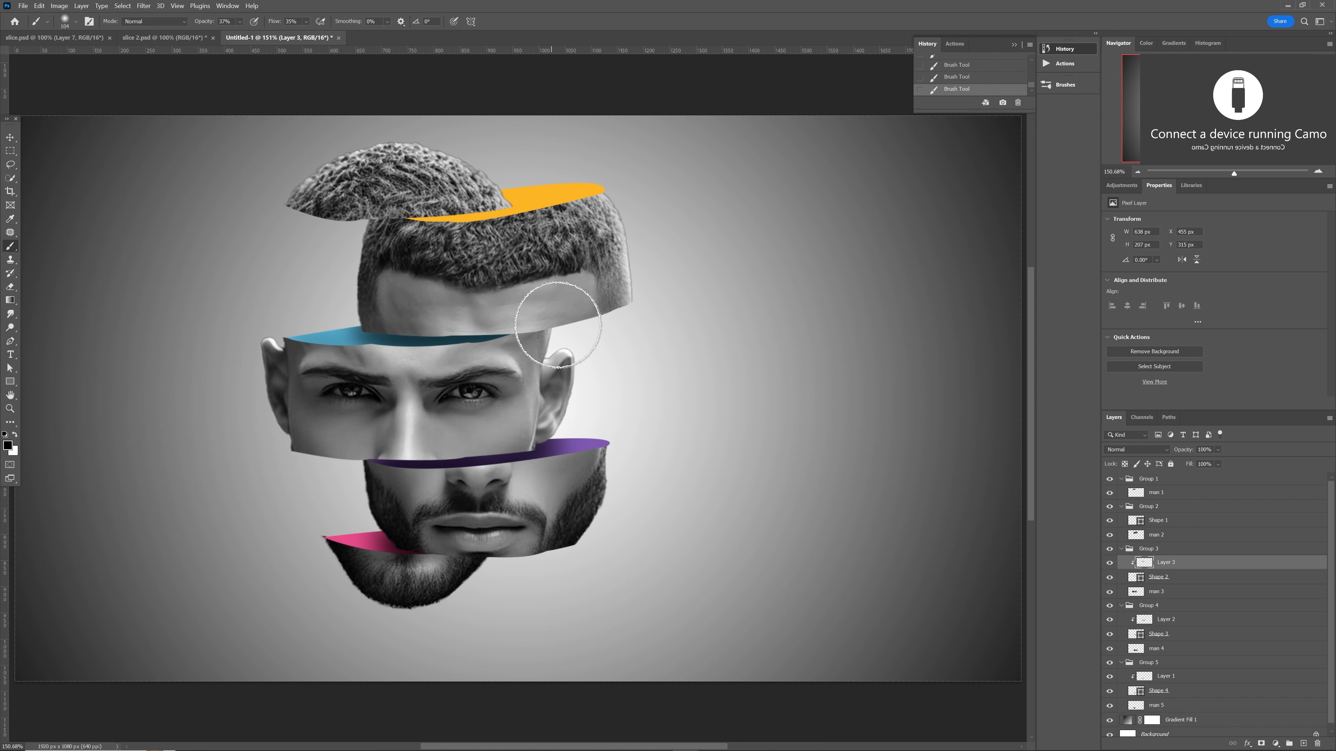
Add a new layer clipped to the orange shape and brush soft black shading along it beneath the top hair slice
key(v)
click(588, 252)
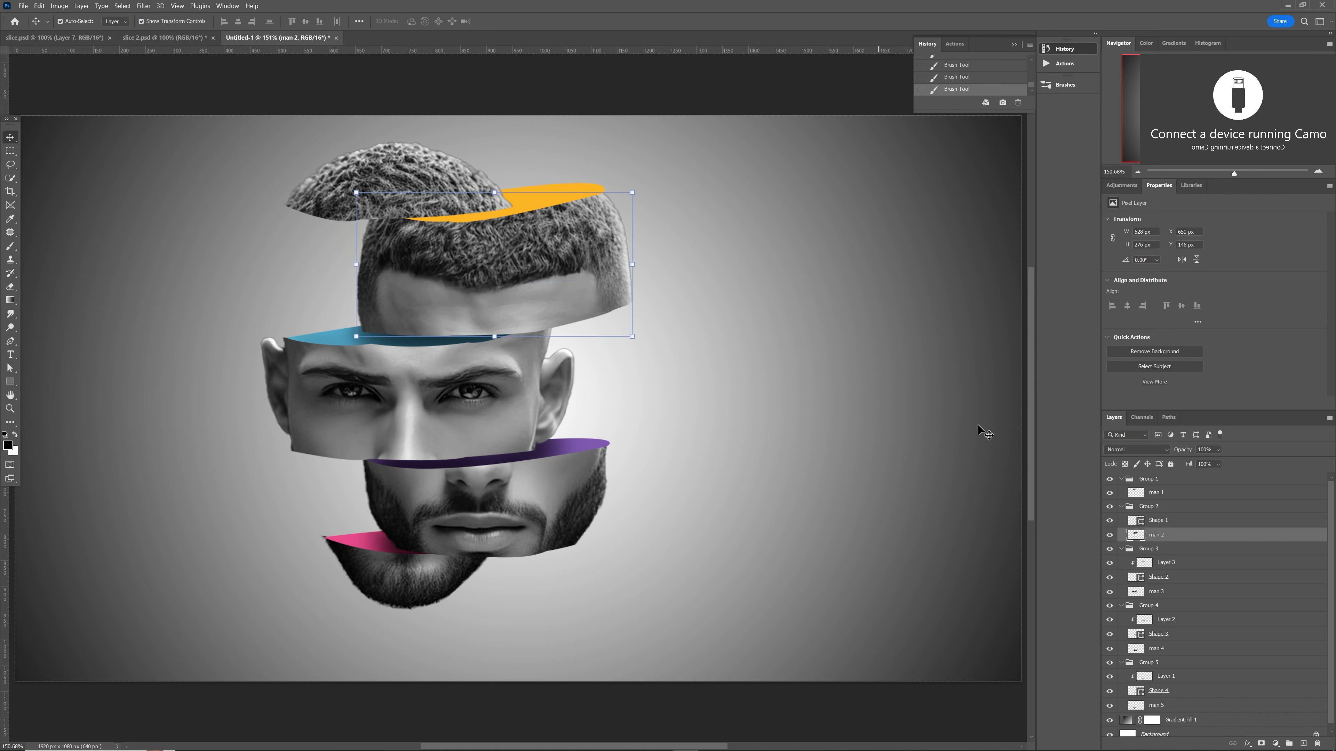
click(1158, 520)
click(1302, 743)
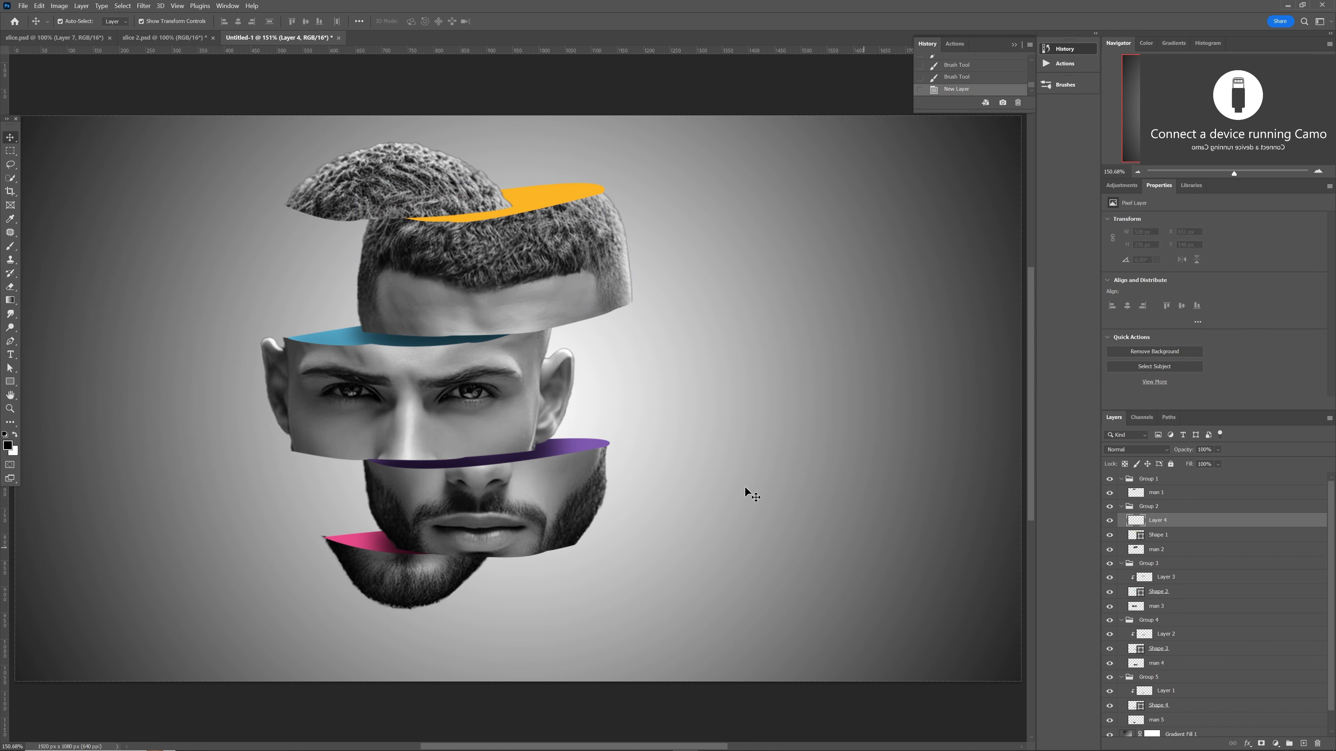
key(b)
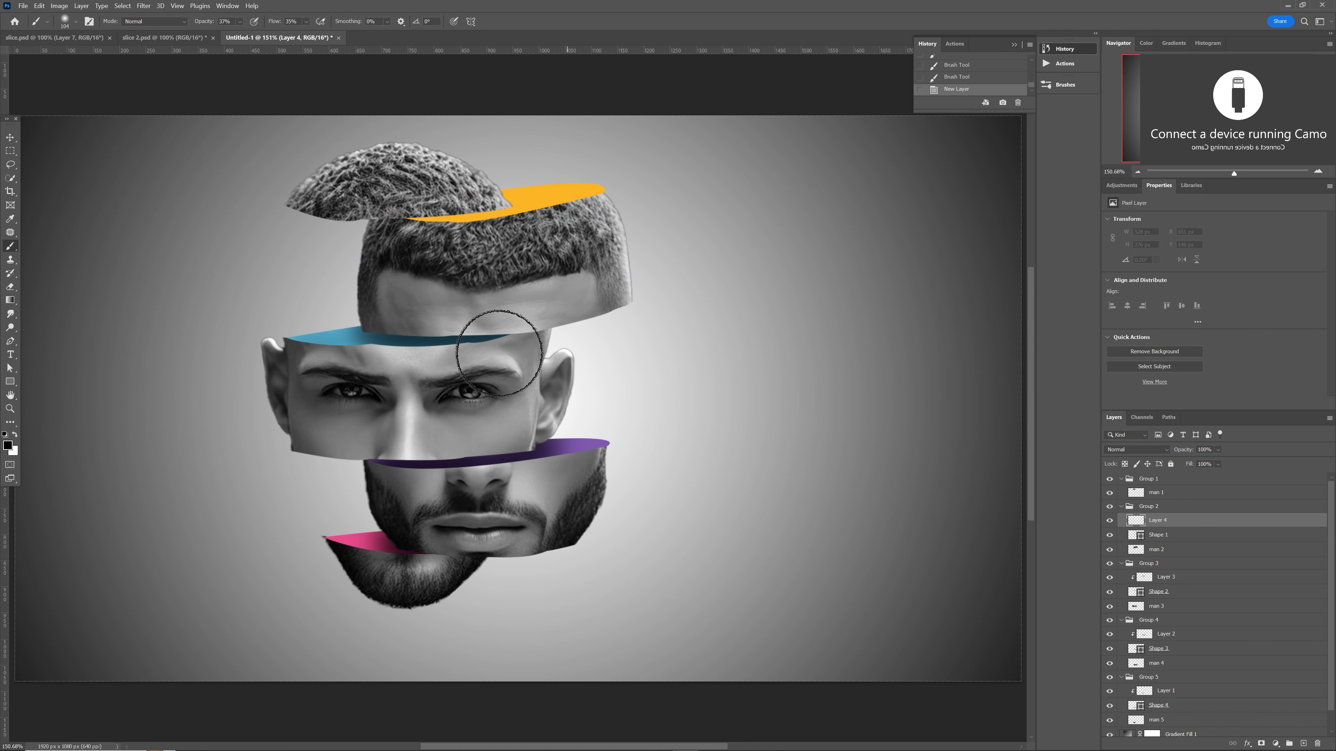
alt+click(1122, 526)
mouse_move(413, 232)
mouse_down()
mouse_move(501, 217)
mouse_move(451, 231)
mouse_up()
drag(449, 231, 497, 213)
drag(489, 213, 372, 241)
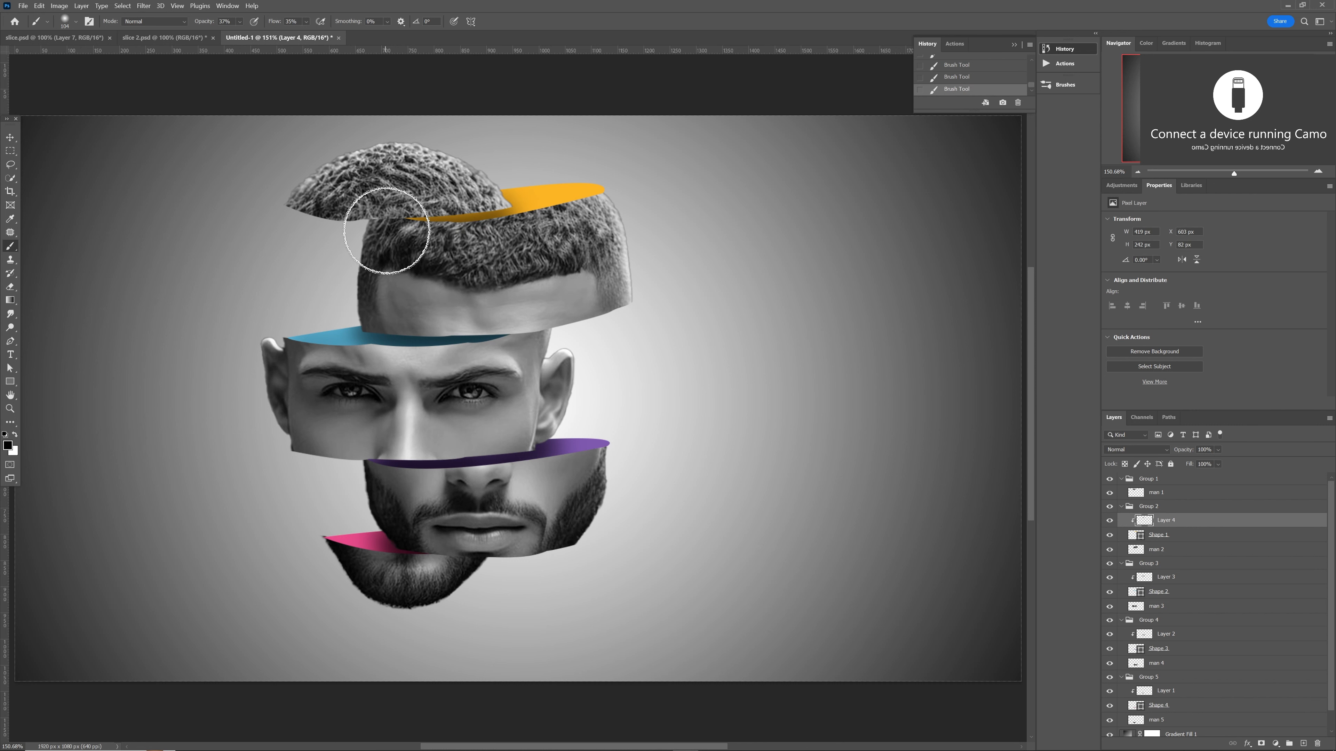
key(ctrl+z)
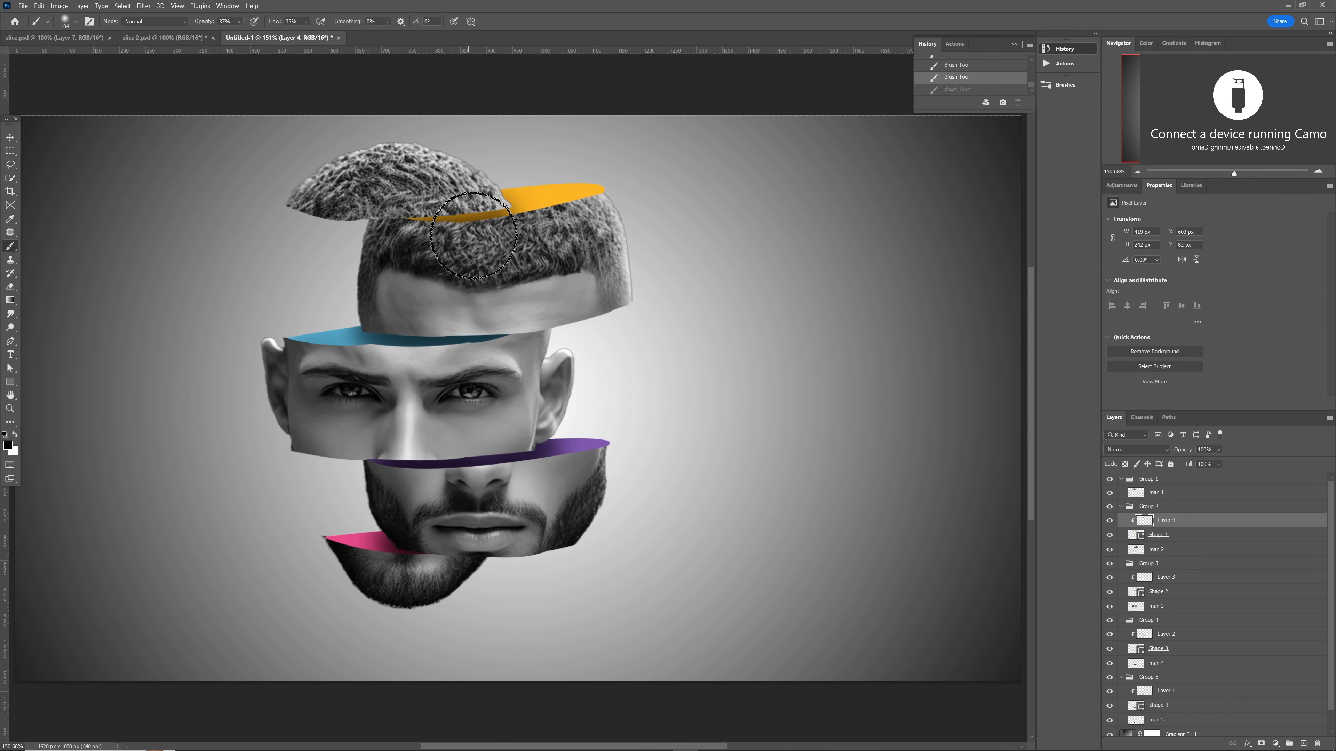
key(ctrl+shift+z)
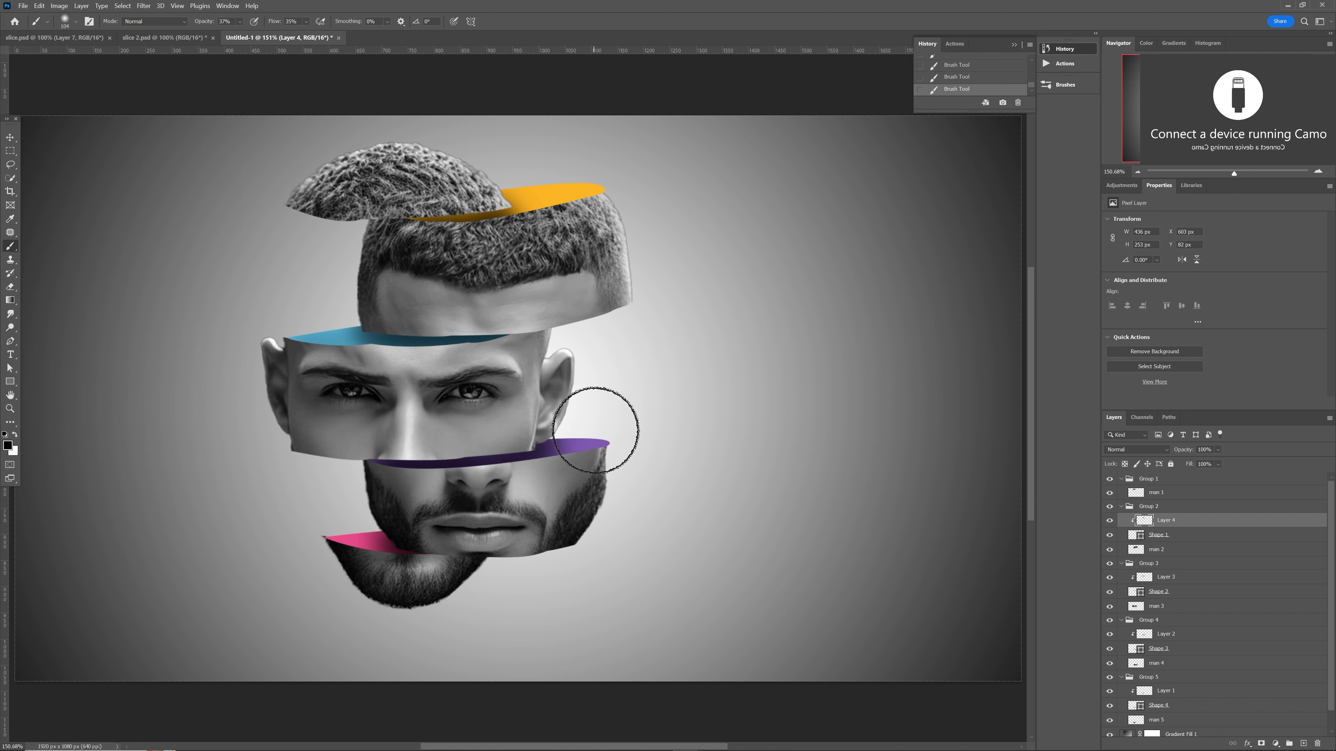
Reselect the shadow layer clipped to the purple shape and brush more soft black shading toward its outer end
key(v)
click(563, 499)
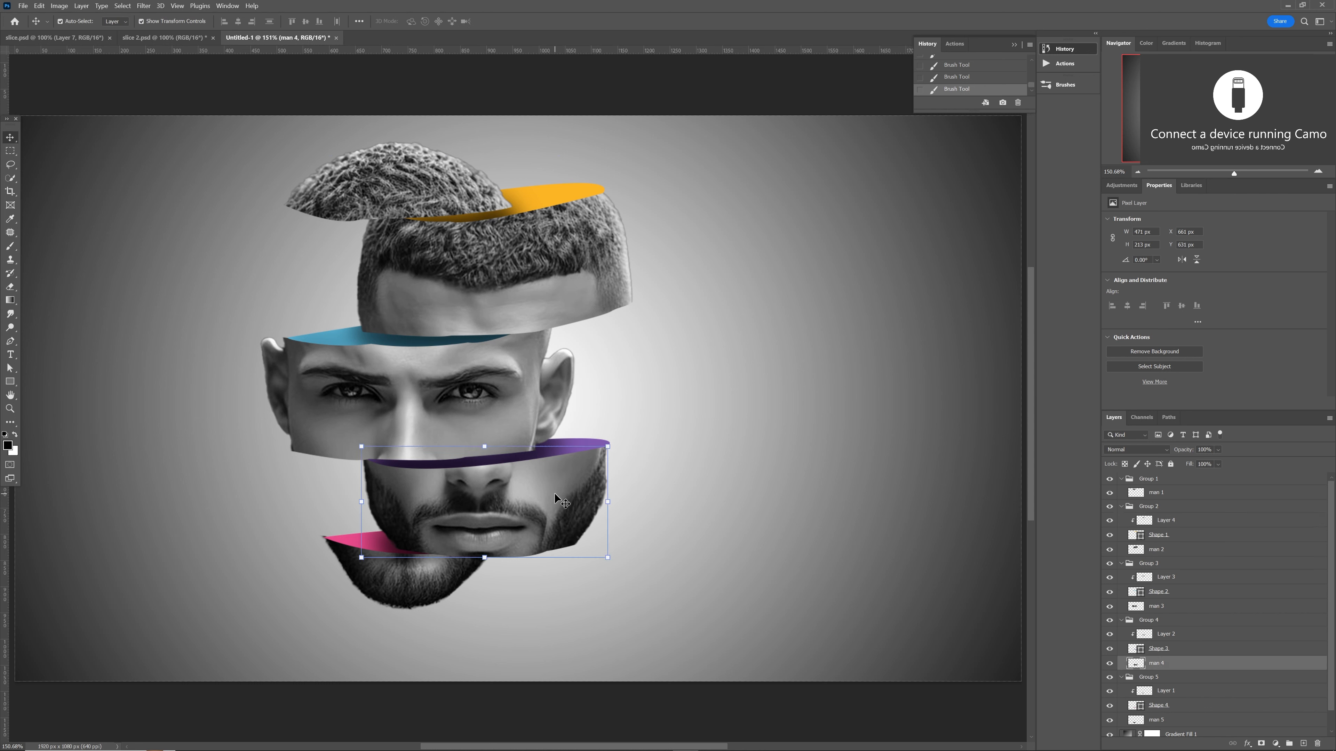
click(1147, 635)
key(b)
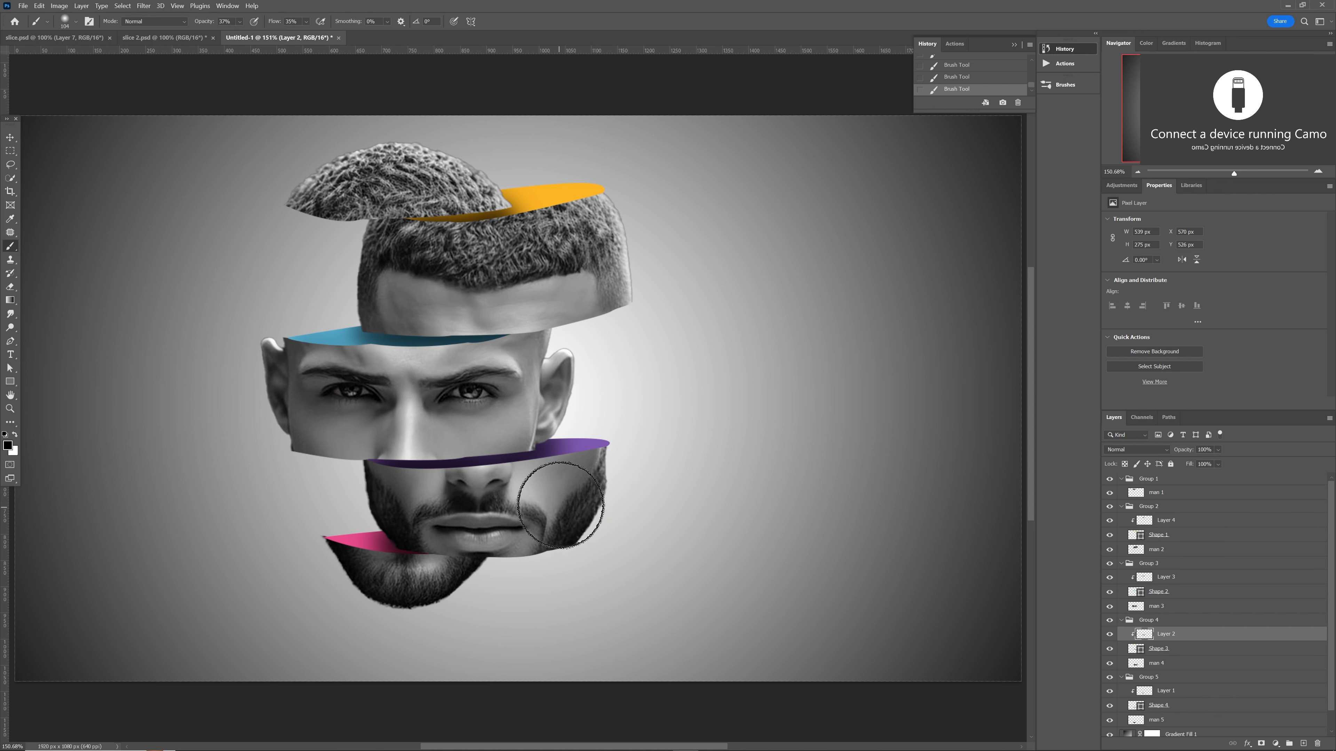
drag(570, 454, 636, 446)
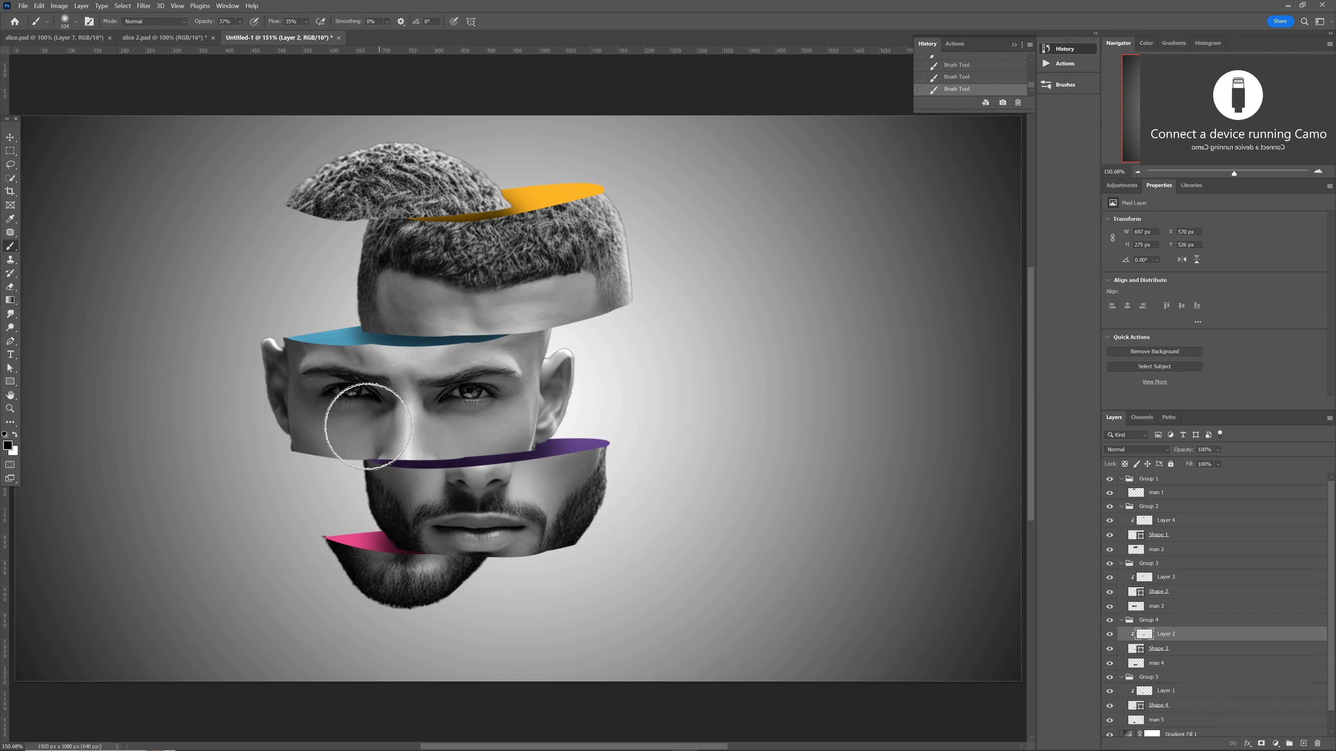
Reselect the shadow layer clipped to the blue shape and brush more soft black shading along the cut surface
key(v)
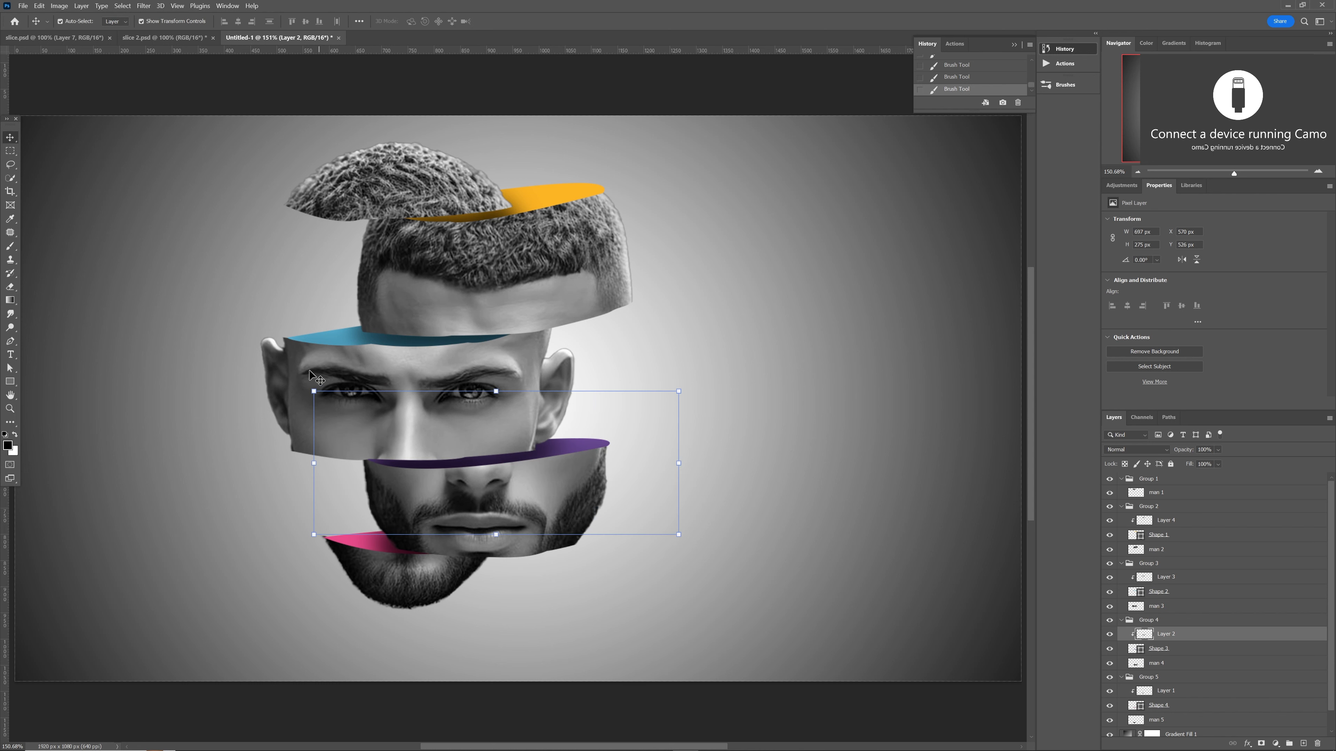
click(293, 369)
click(1166, 576)
key(b)
drag(307, 335, 558, 321)
drag(385, 473, 480, 460)
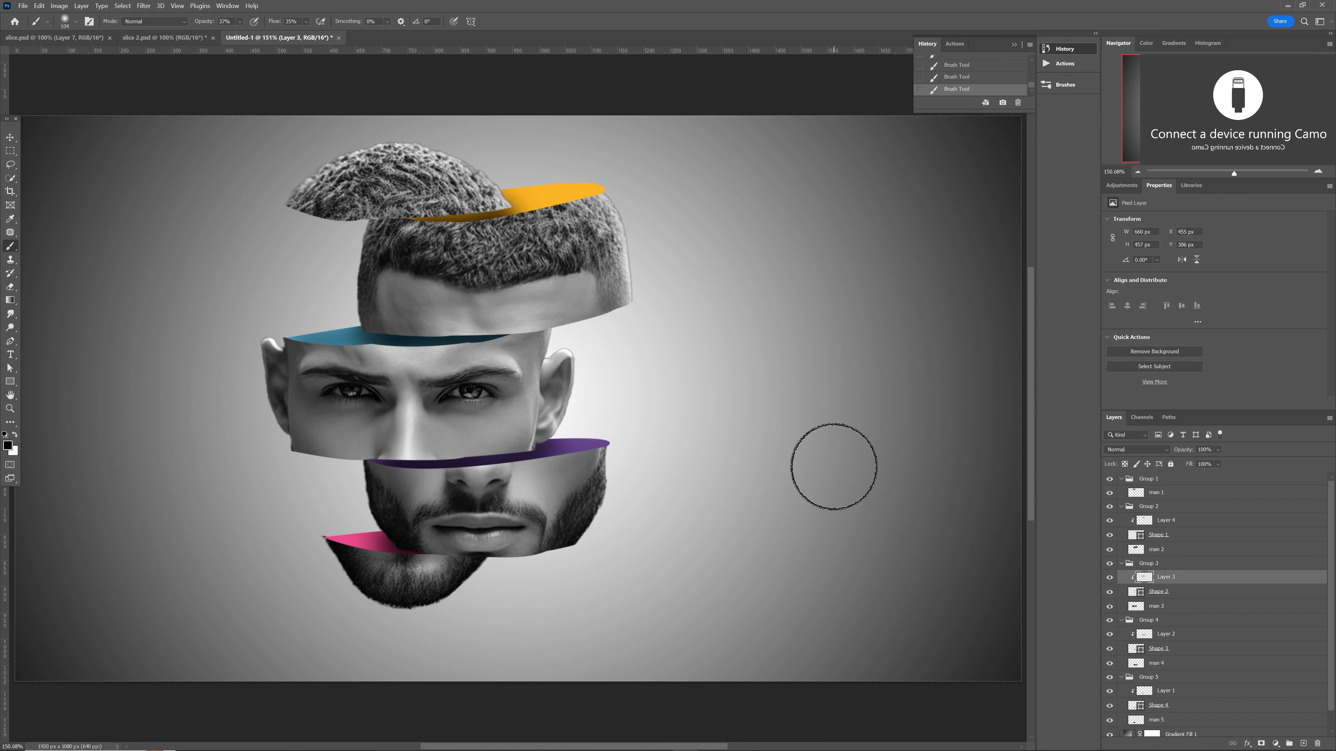
key(ctrl+1)
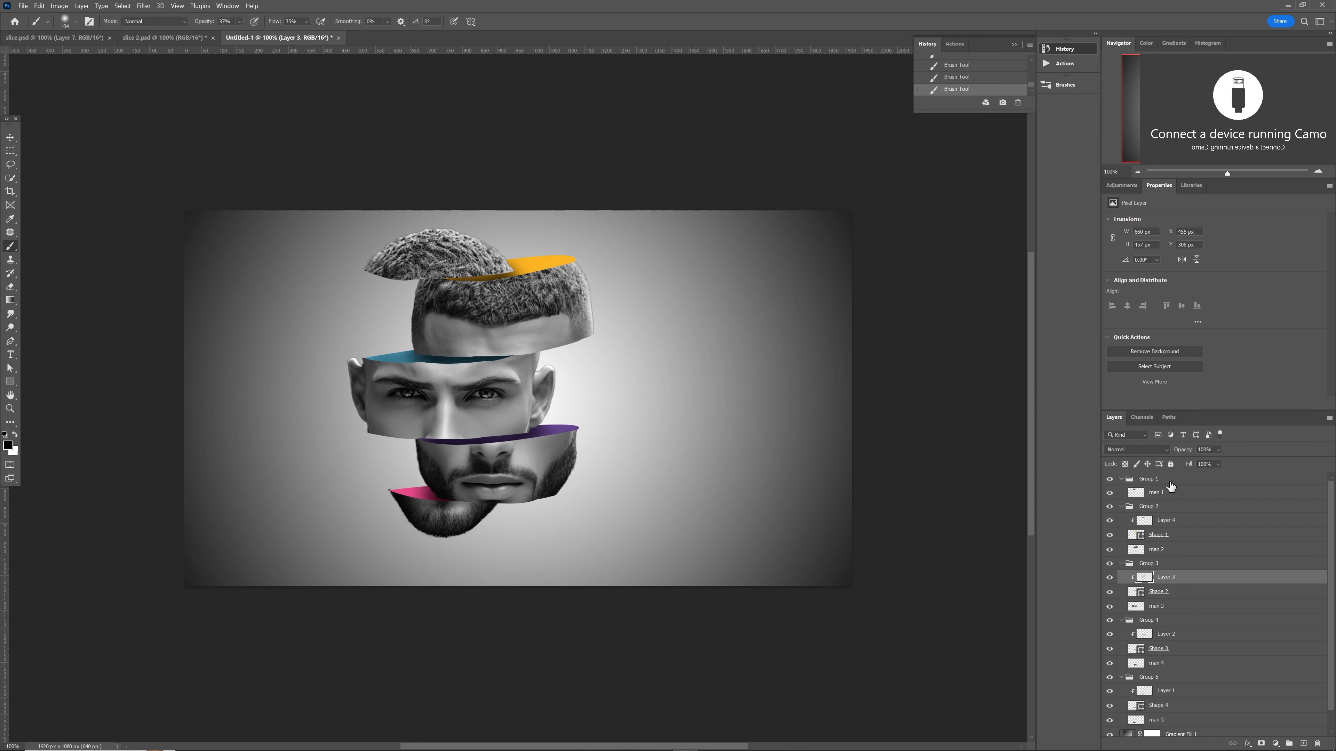
Add a new layer inside Group 1 and set the brush opacity and flow to 100%
click(1170, 479)
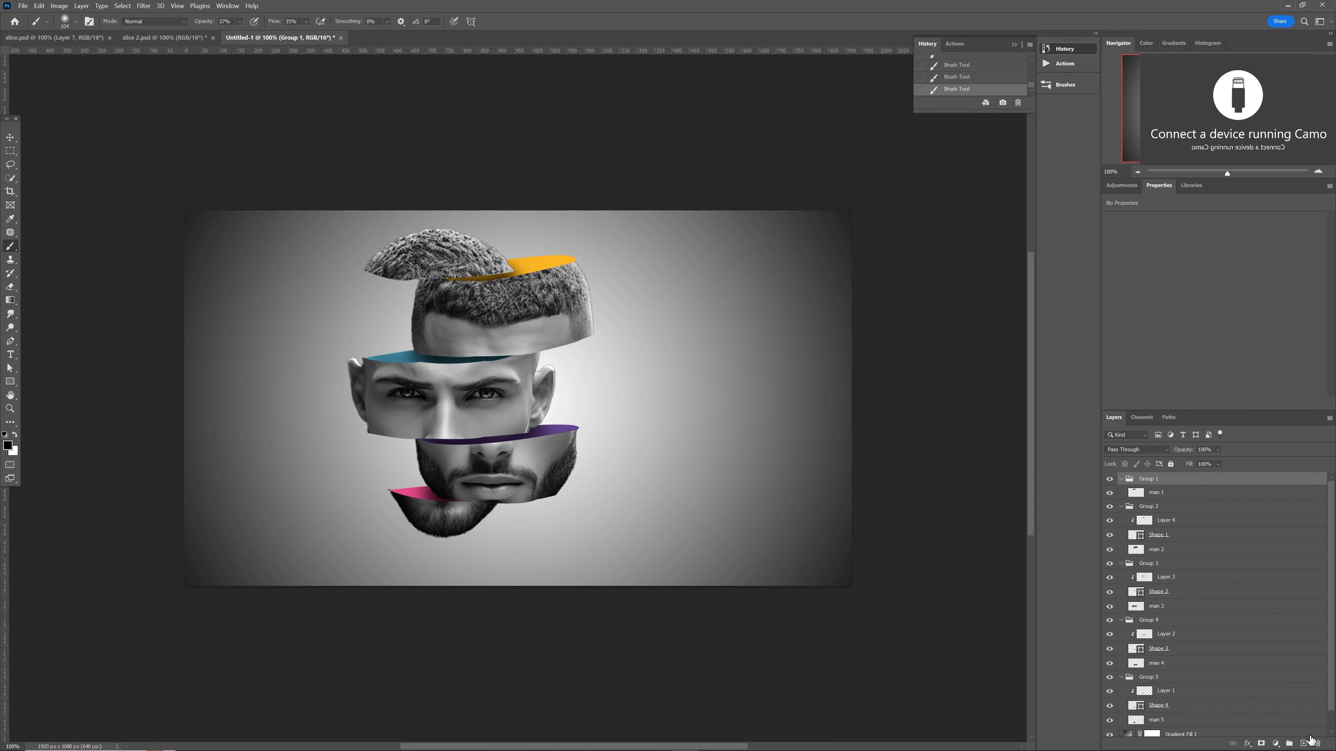
click(1304, 744)
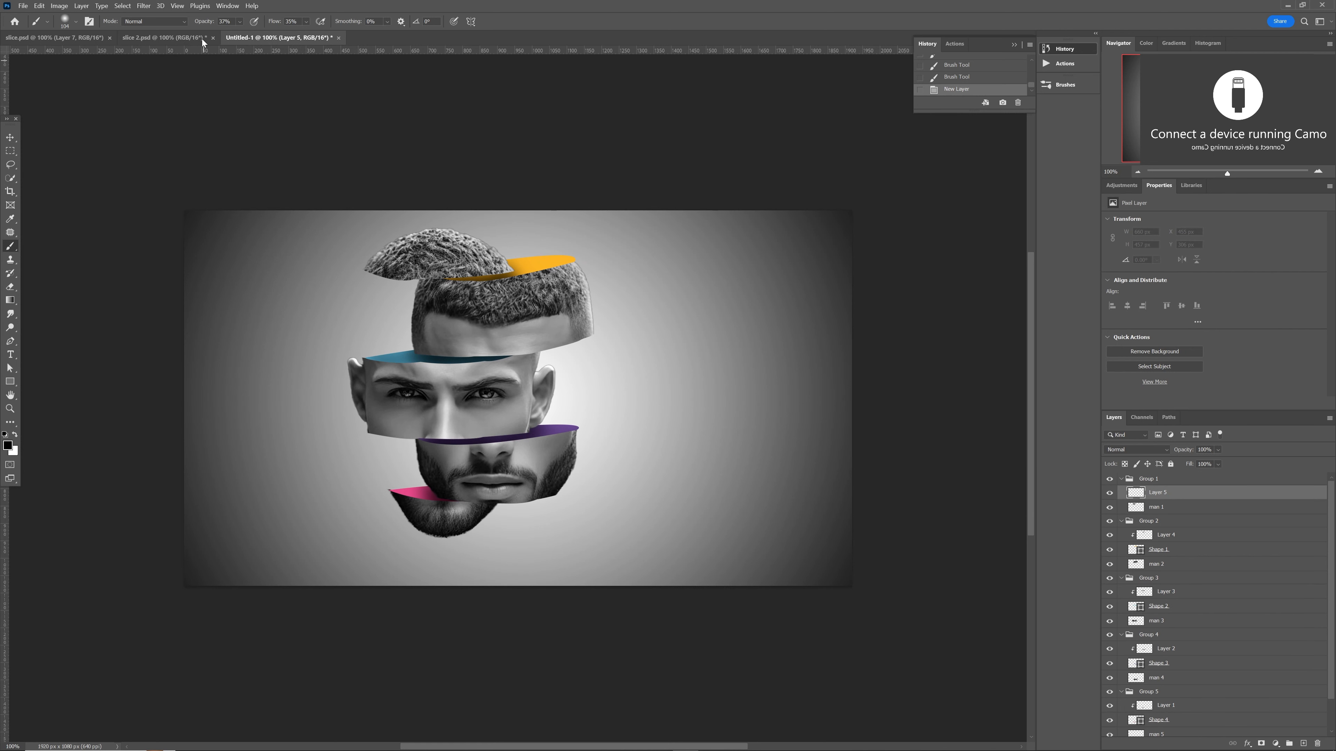
drag(239, 23, 376, 40)
click(306, 22)
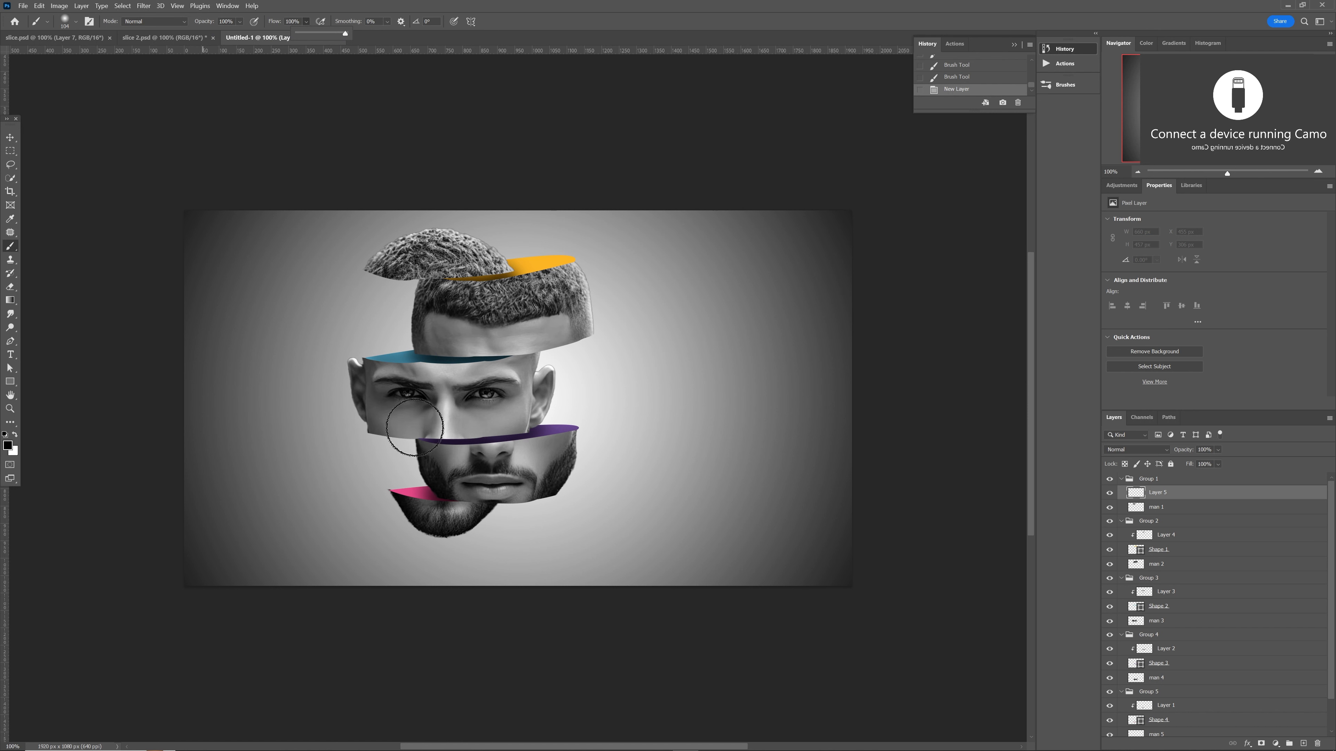
Collapse Groups 1 through 5 in the layer stack
click(1121, 479)
click(1121, 492)
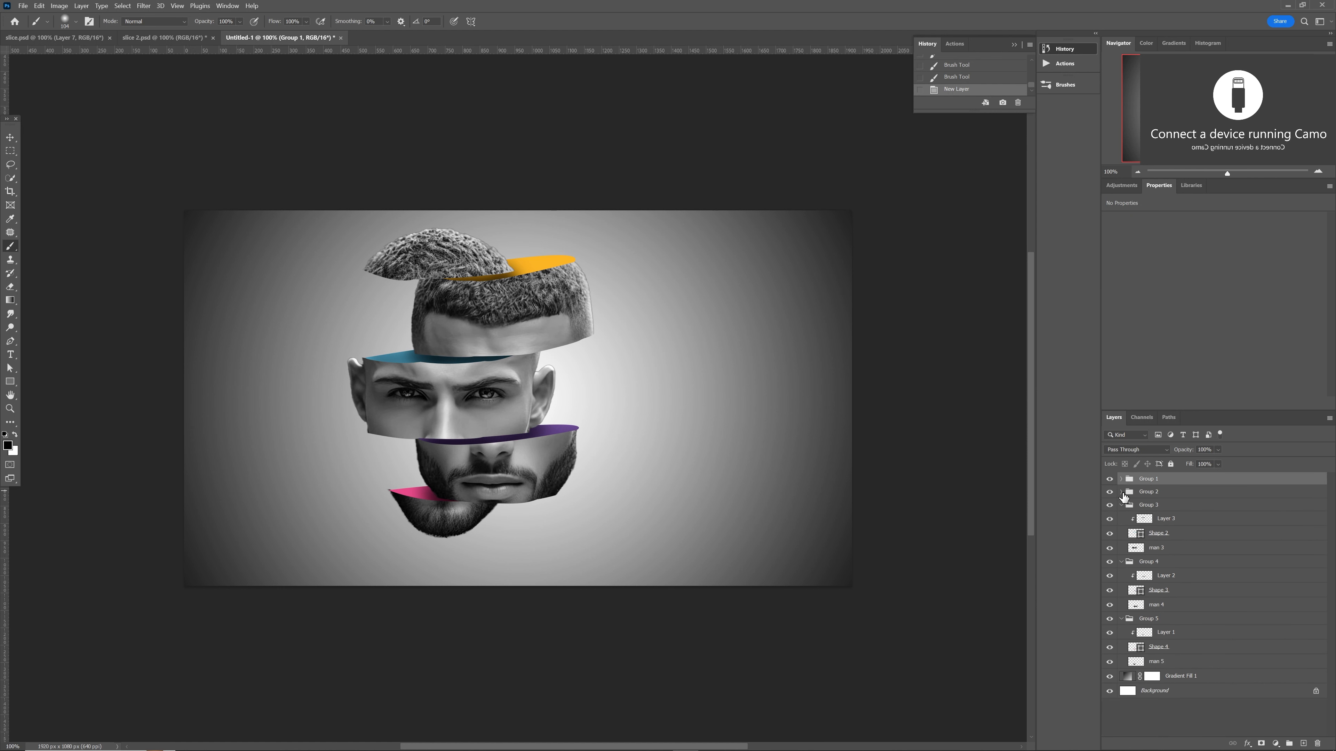
click(1121, 505)
click(1121, 518)
click(1120, 532)
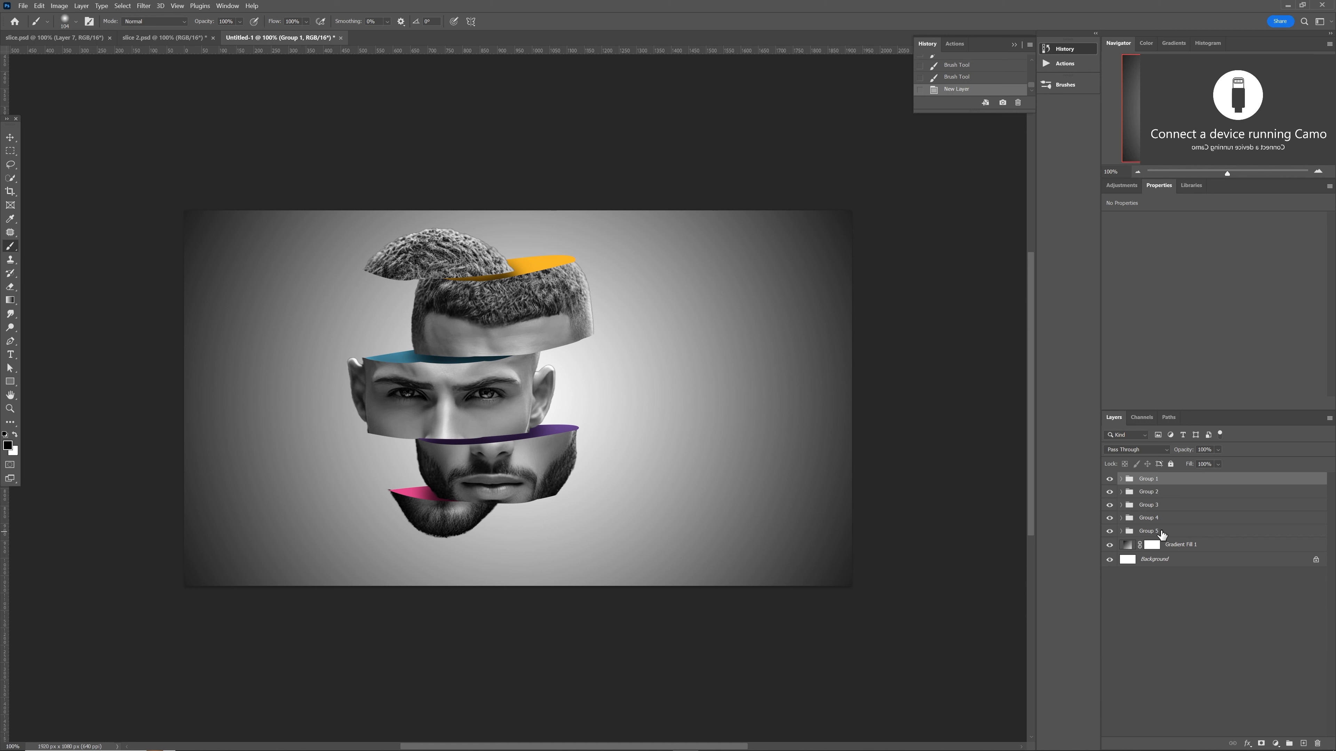
Select all five slice groups and move the sliced head horizontally to the center of the canvas, then deselect them
shift+click(1161, 531)
key(v)
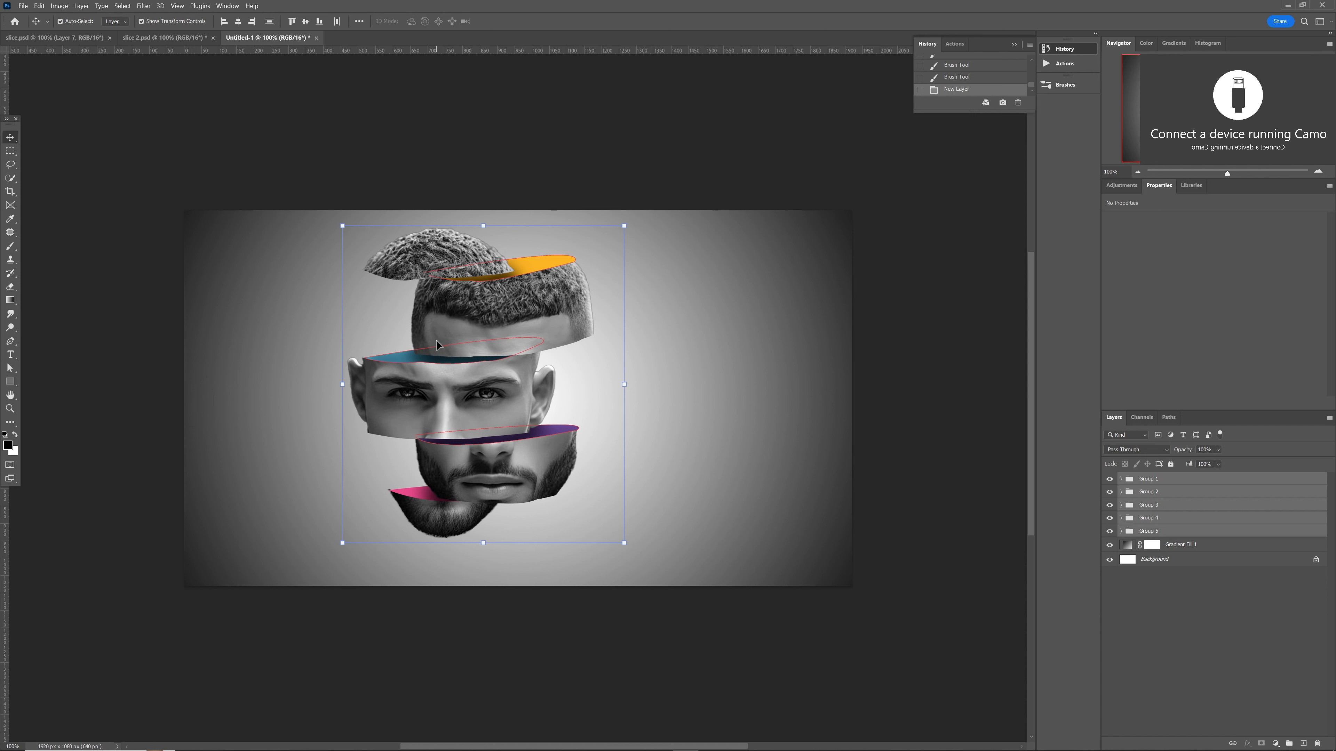
drag(435, 341, 479, 349)
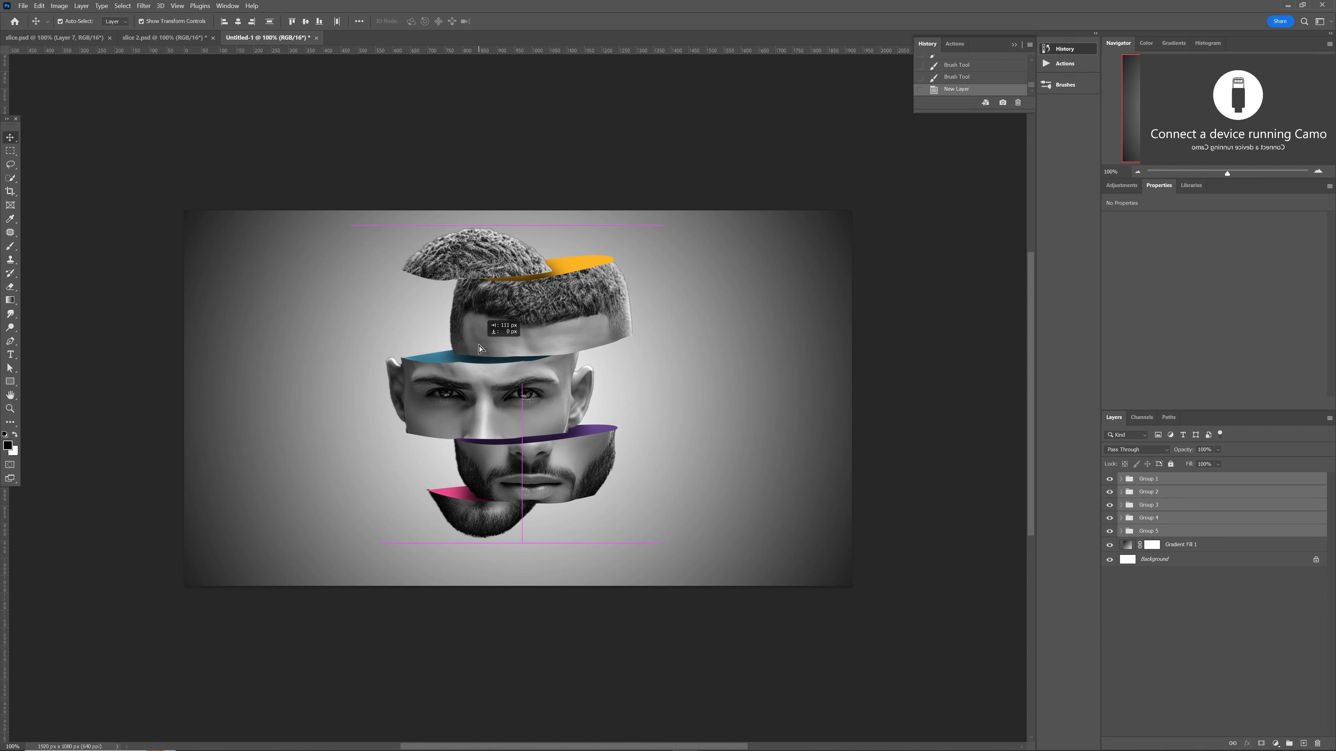
click(508, 132)
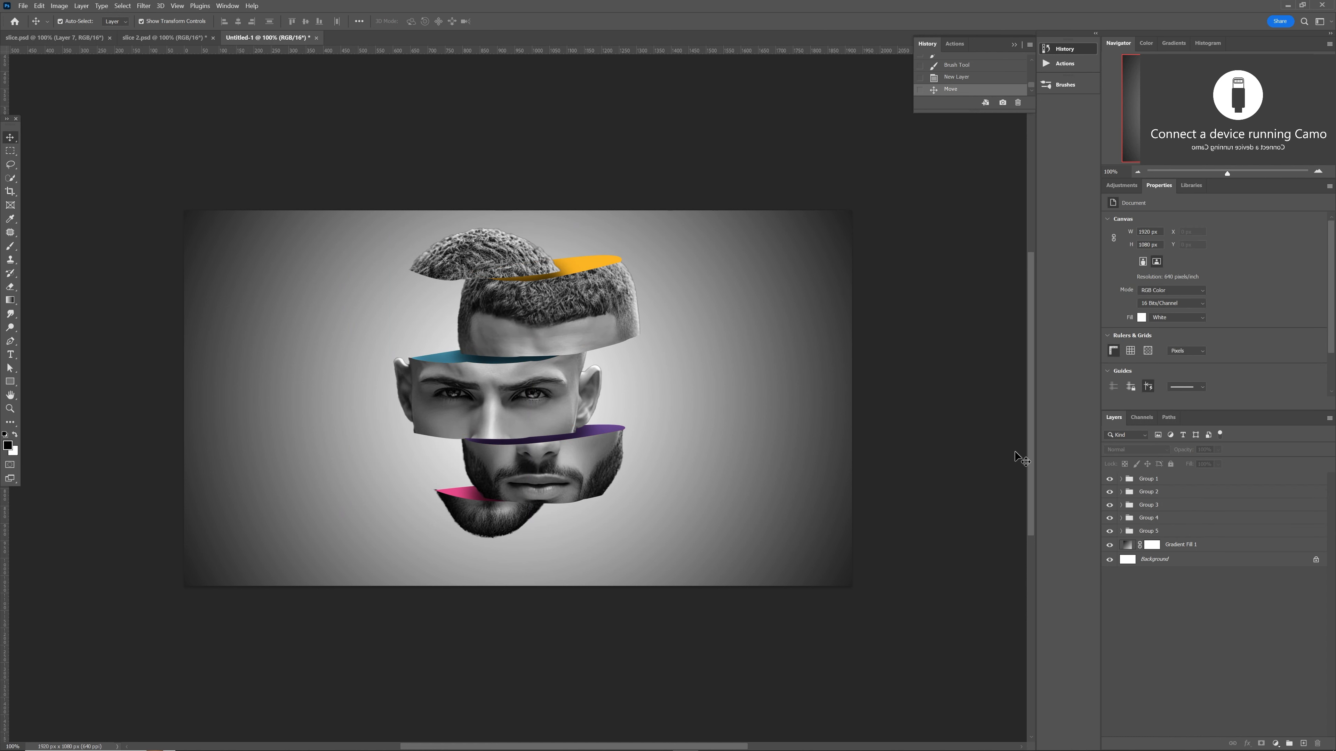
Add a new layer above Group 1 and paint one large soft black spot over the chin with an enlarged brush
click(1169, 483)
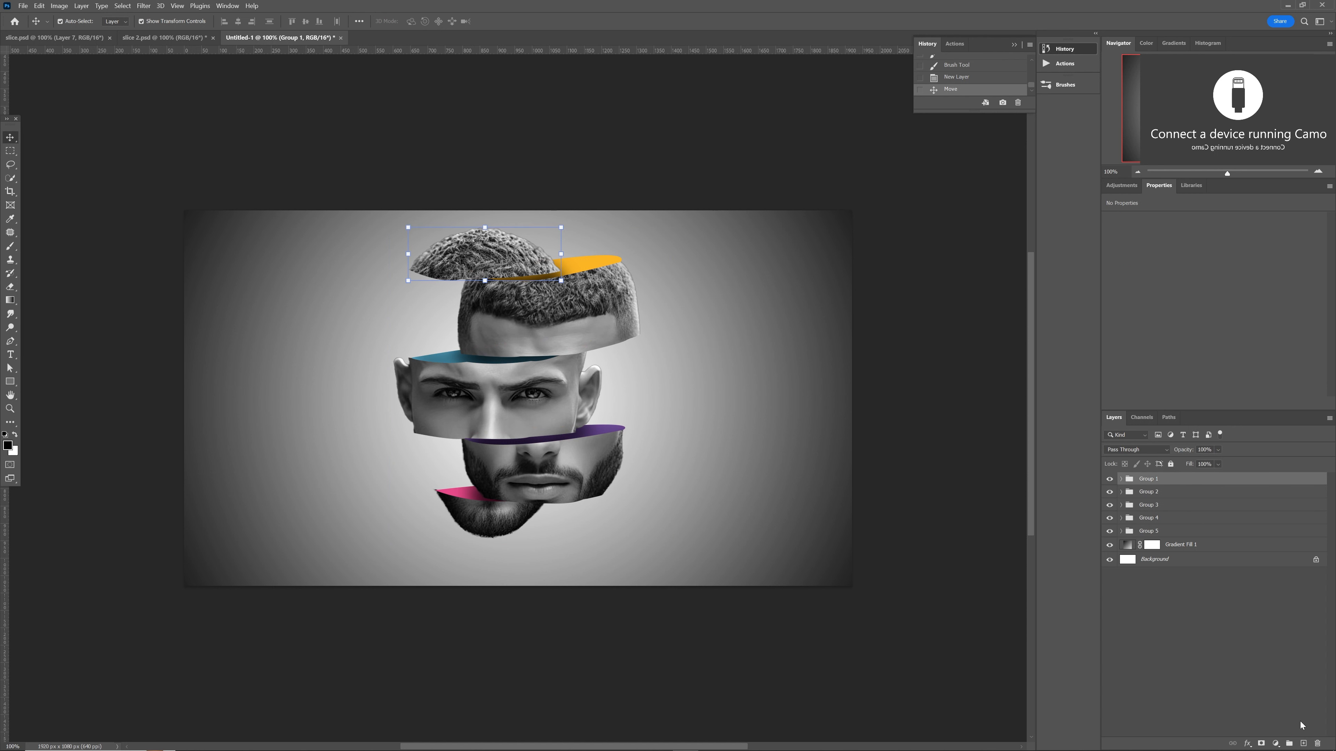
click(1304, 743)
key(b)
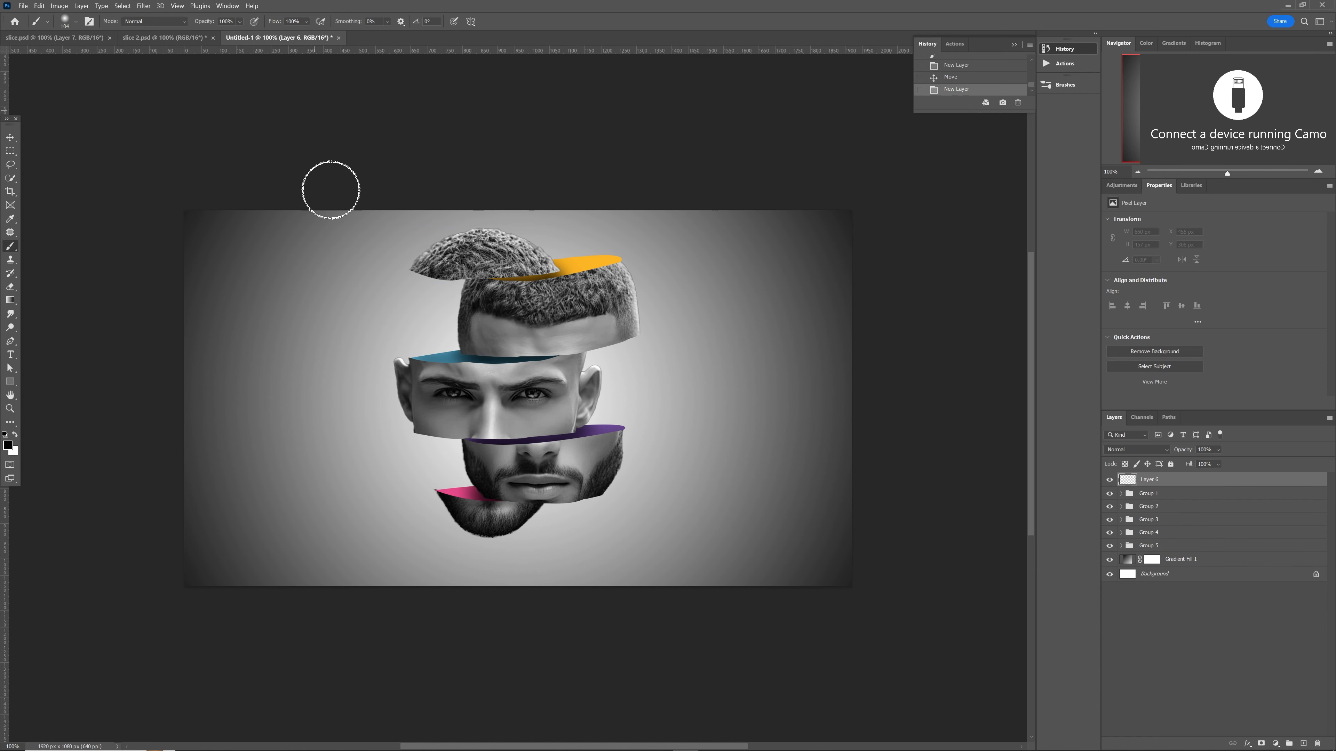
drag(416, 573, 465, 577)
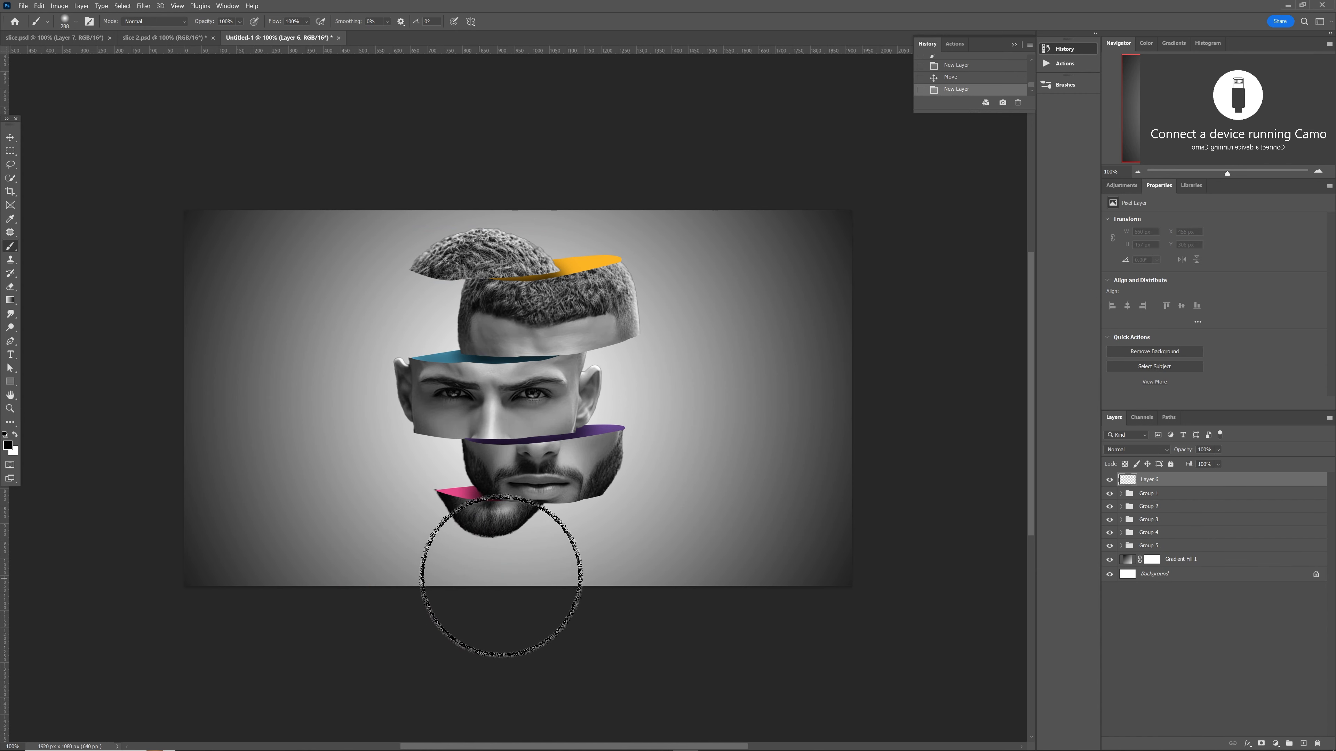
click(489, 546)
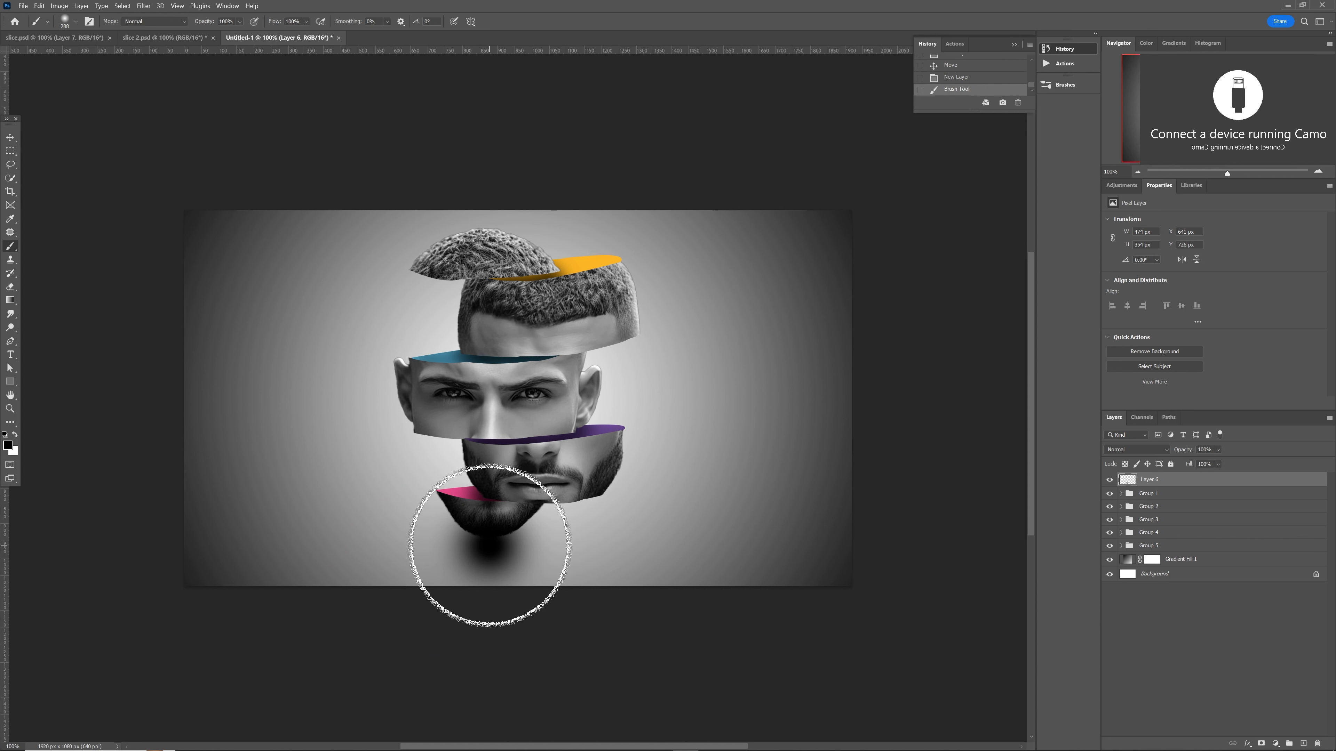
Squash the black spot into a flat ellipse about 474 × 55 px on the ground below the chin
key(v)
drag(489, 463, 502, 569)
key(Return)
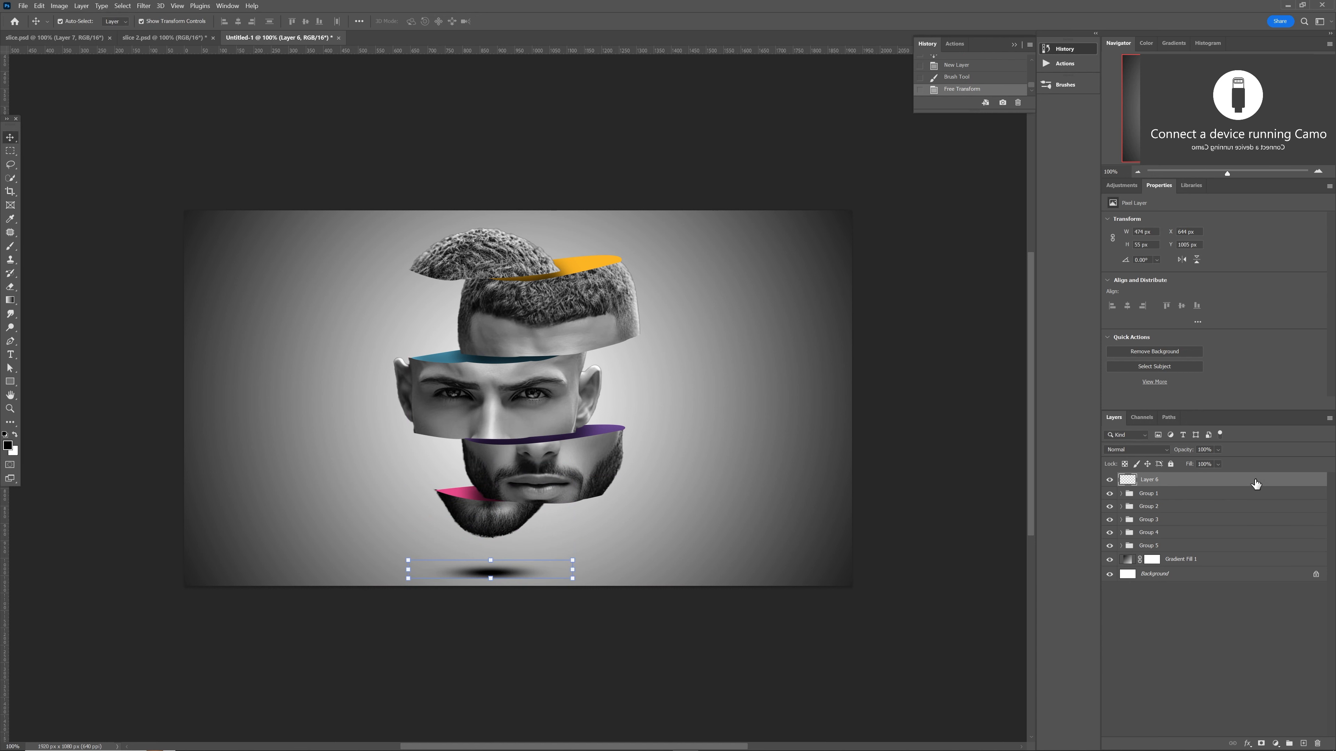
Apply a Gaussian Blur with a 15.3-pixel radius to the flattened ground shadow
click(144, 6)
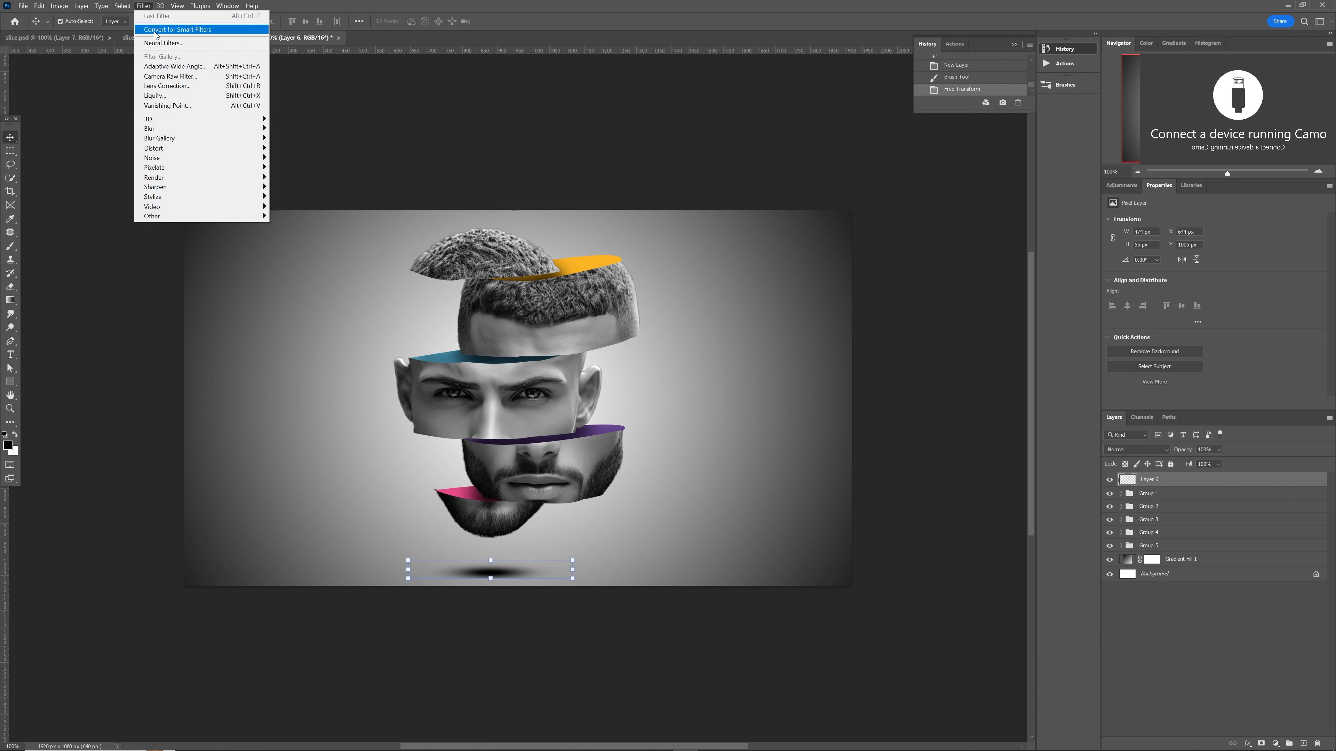
mouse_move(183, 132)
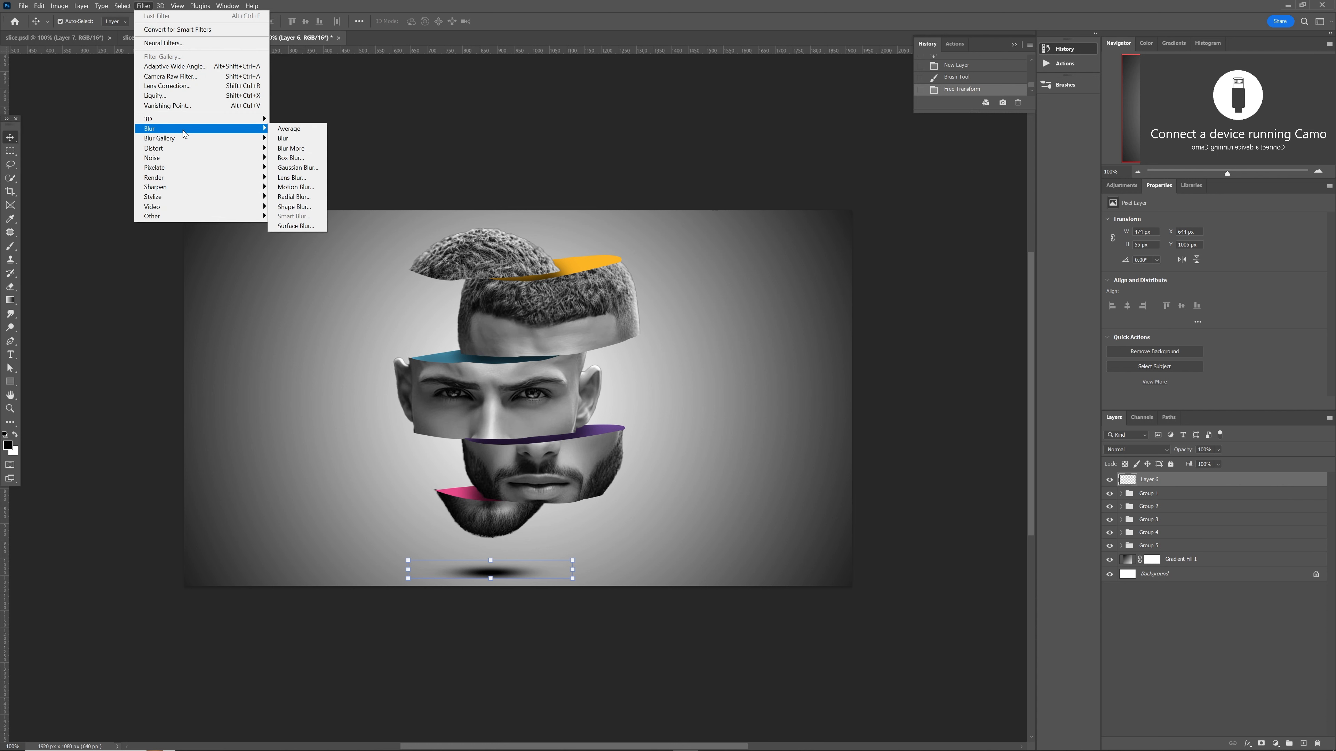
click(297, 167)
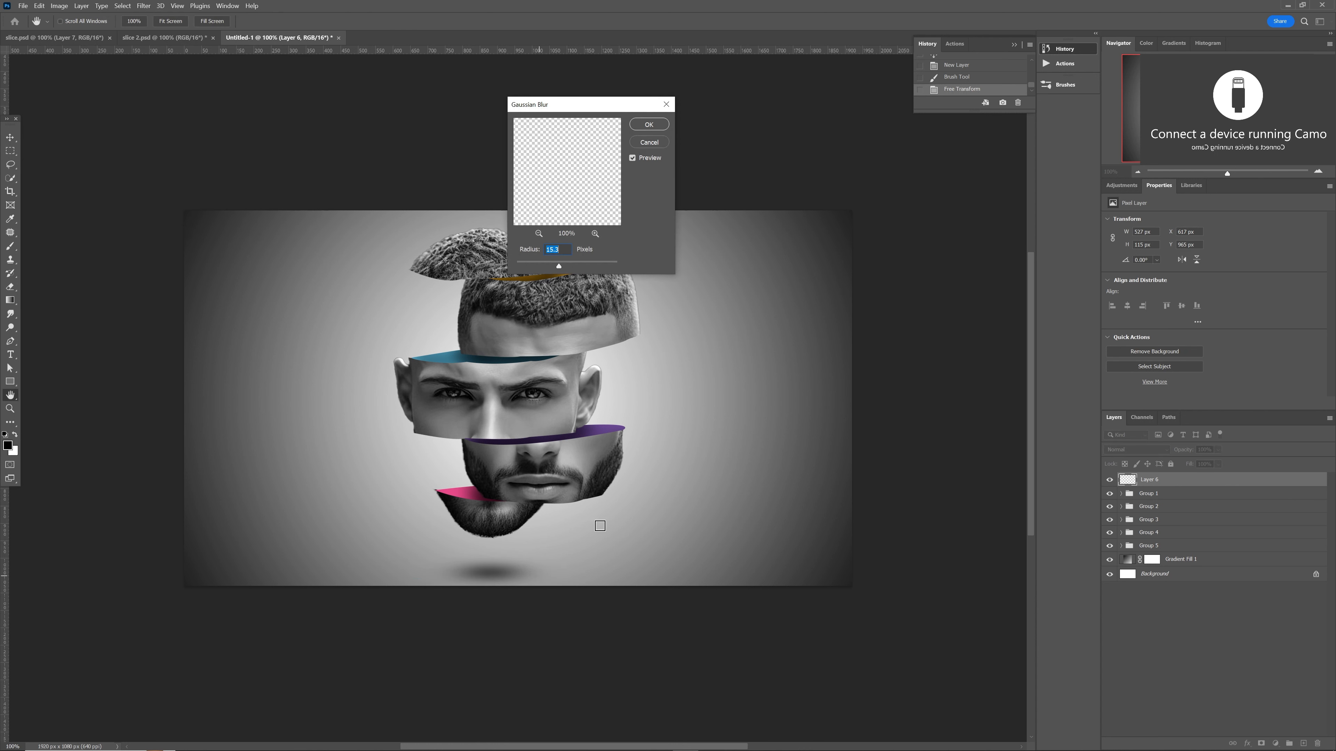
click(648, 126)
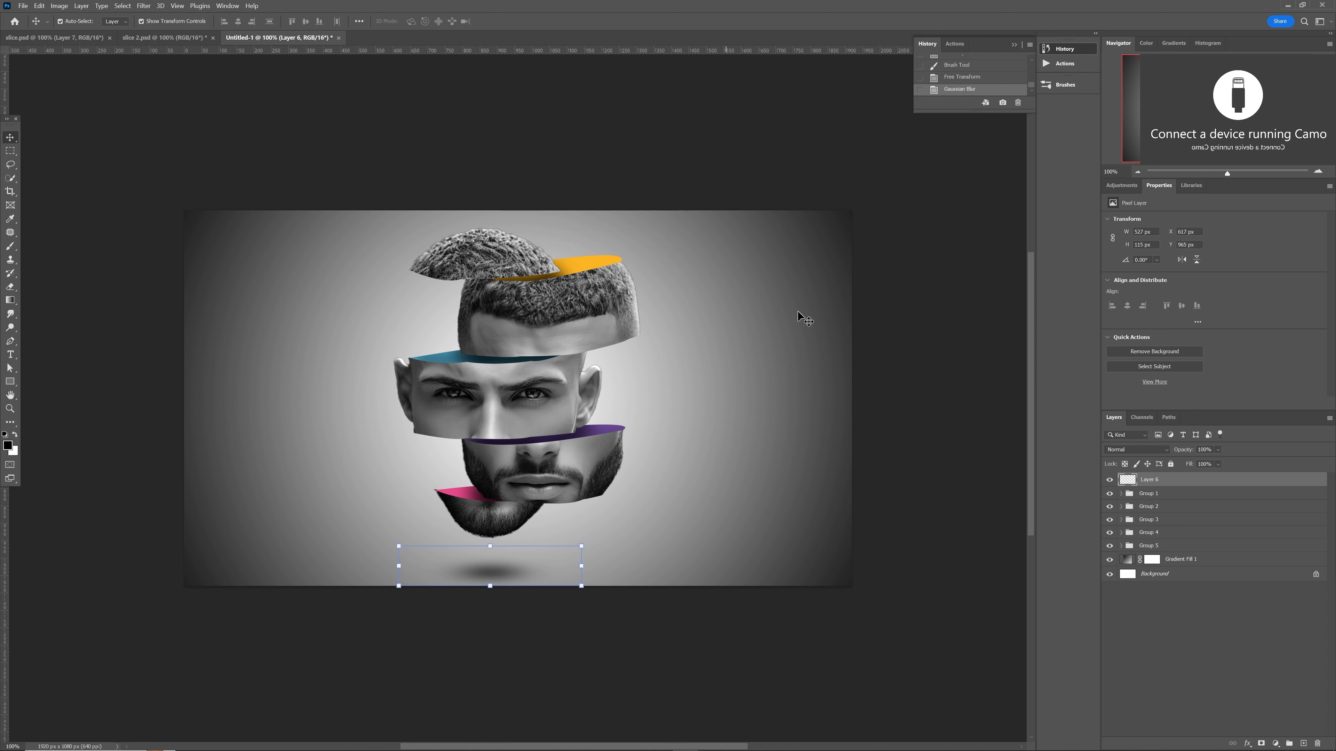
Stamp all visible layers into a new top layer and convert it to a smart object
click(1162, 484)
key(ctrl+shift+alt+e)
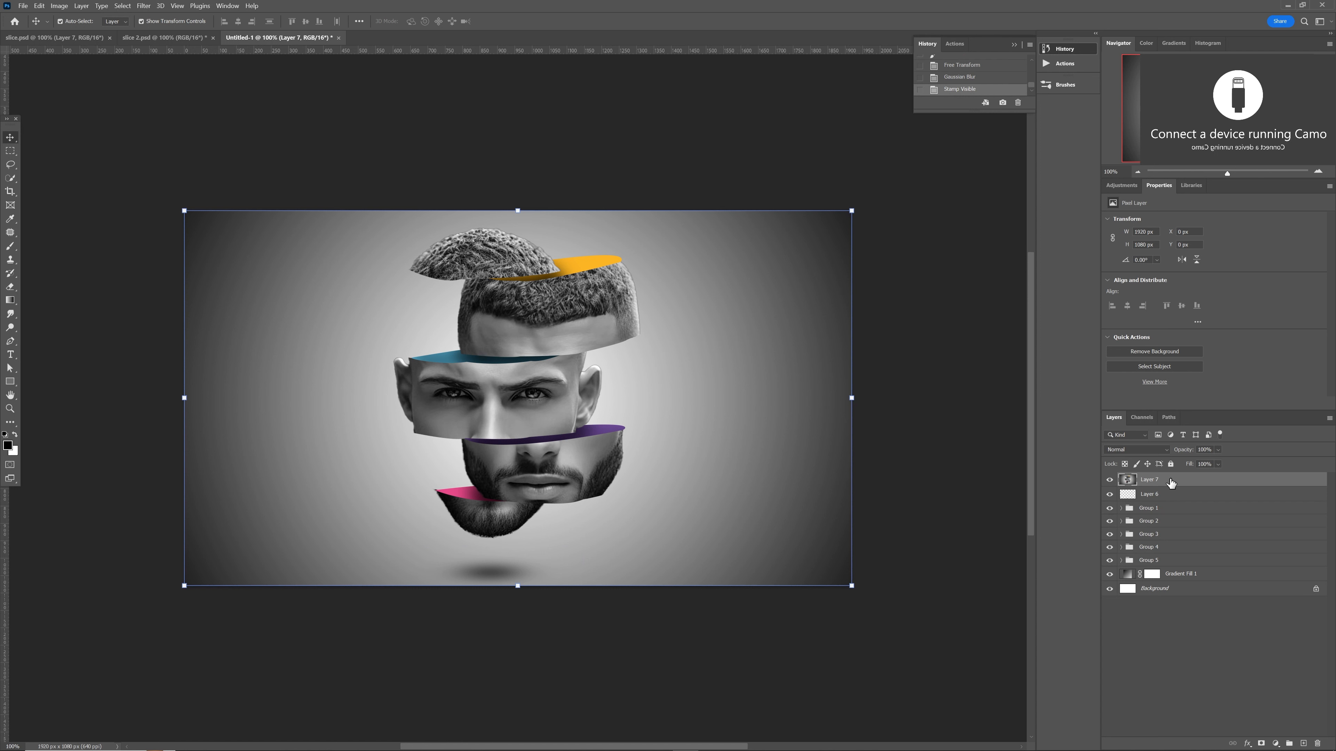
right_click(1171, 483)
click(1192, 210)
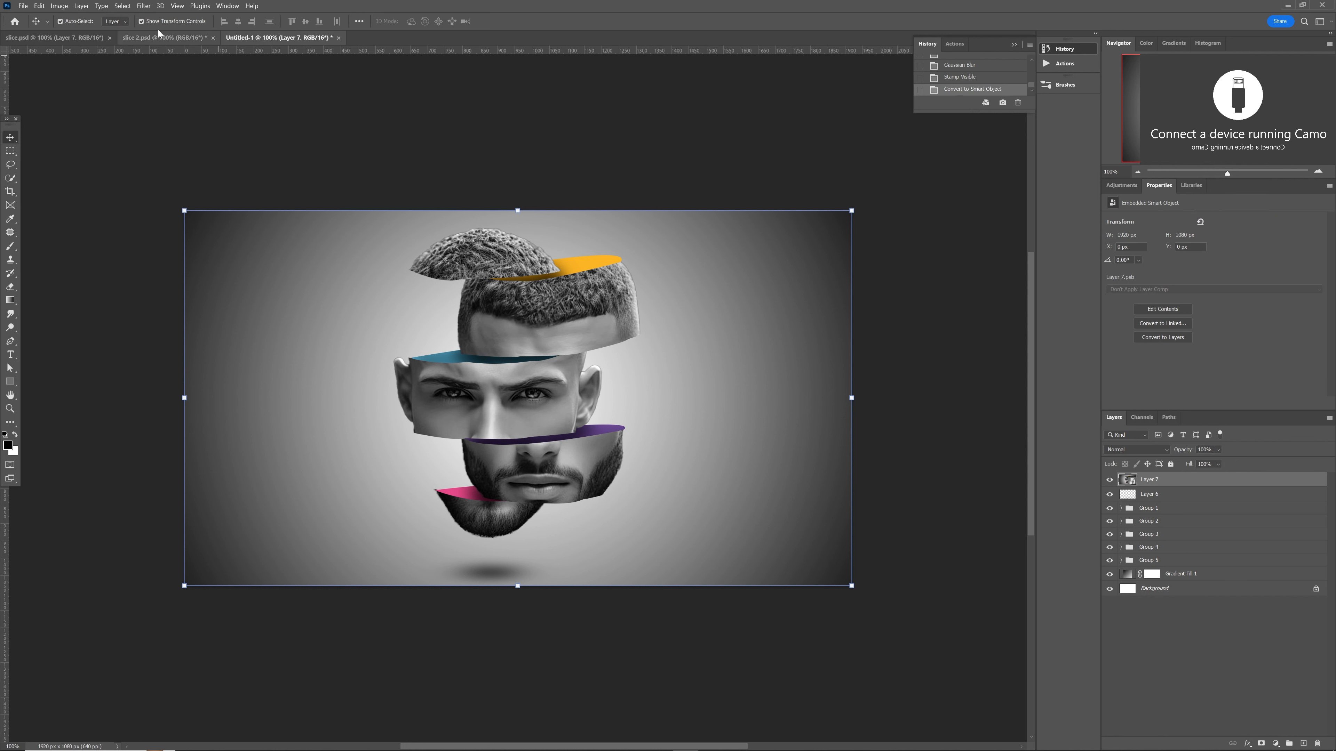
Open the Camera Raw Filter on the stamped smart object and show a side-by-side before/after comparison
click(143, 6)
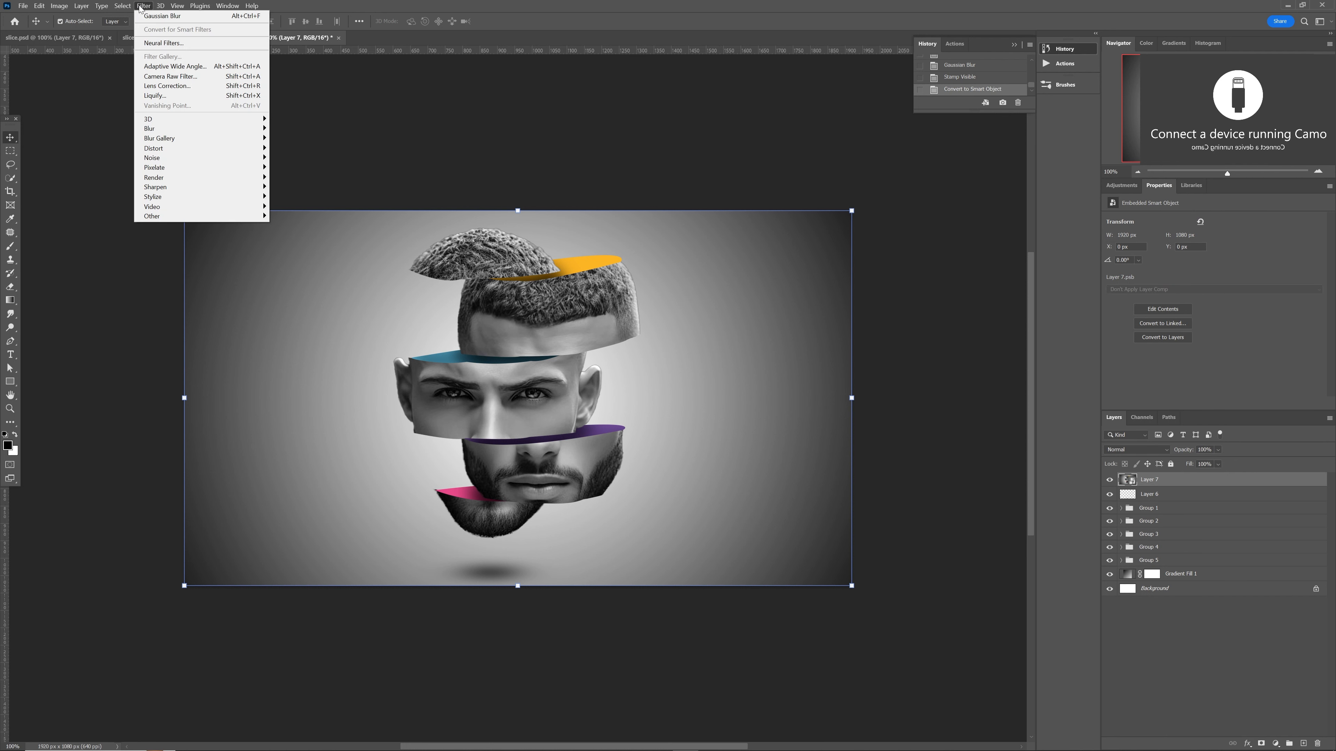
click(169, 78)
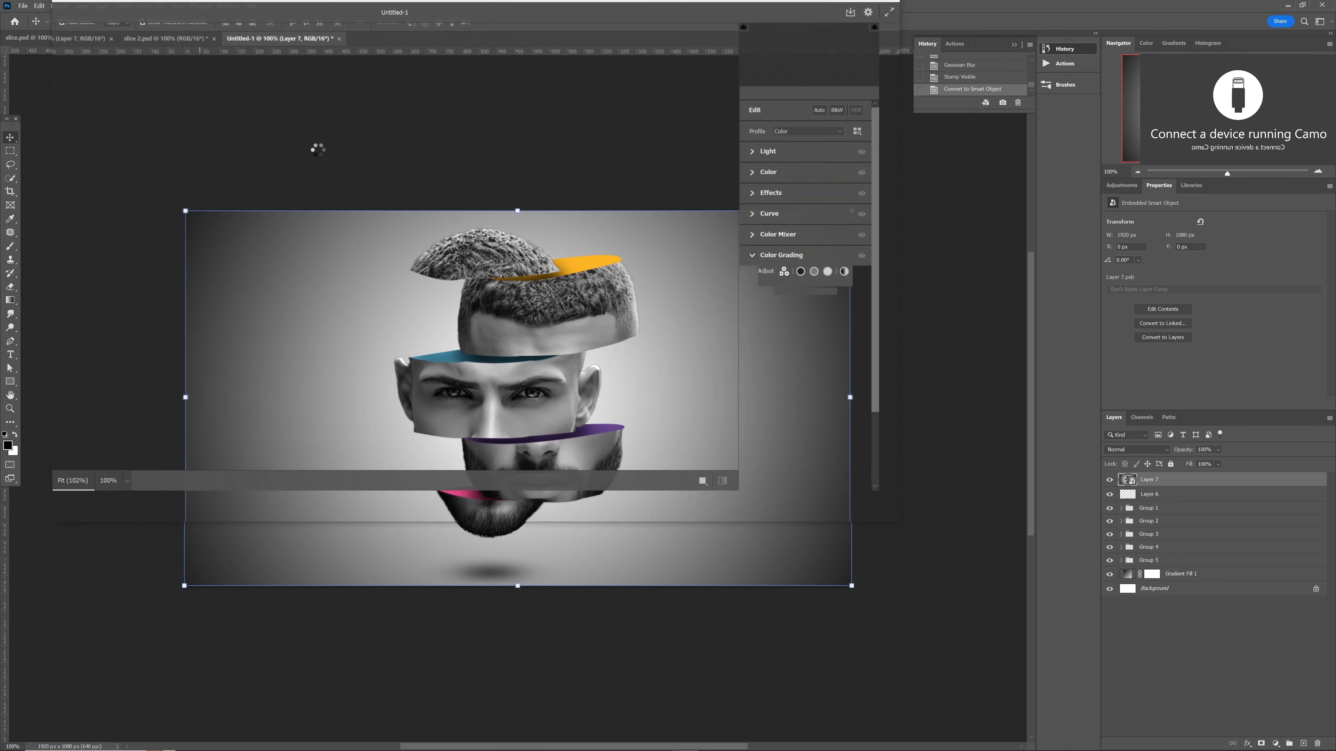
click(702, 482)
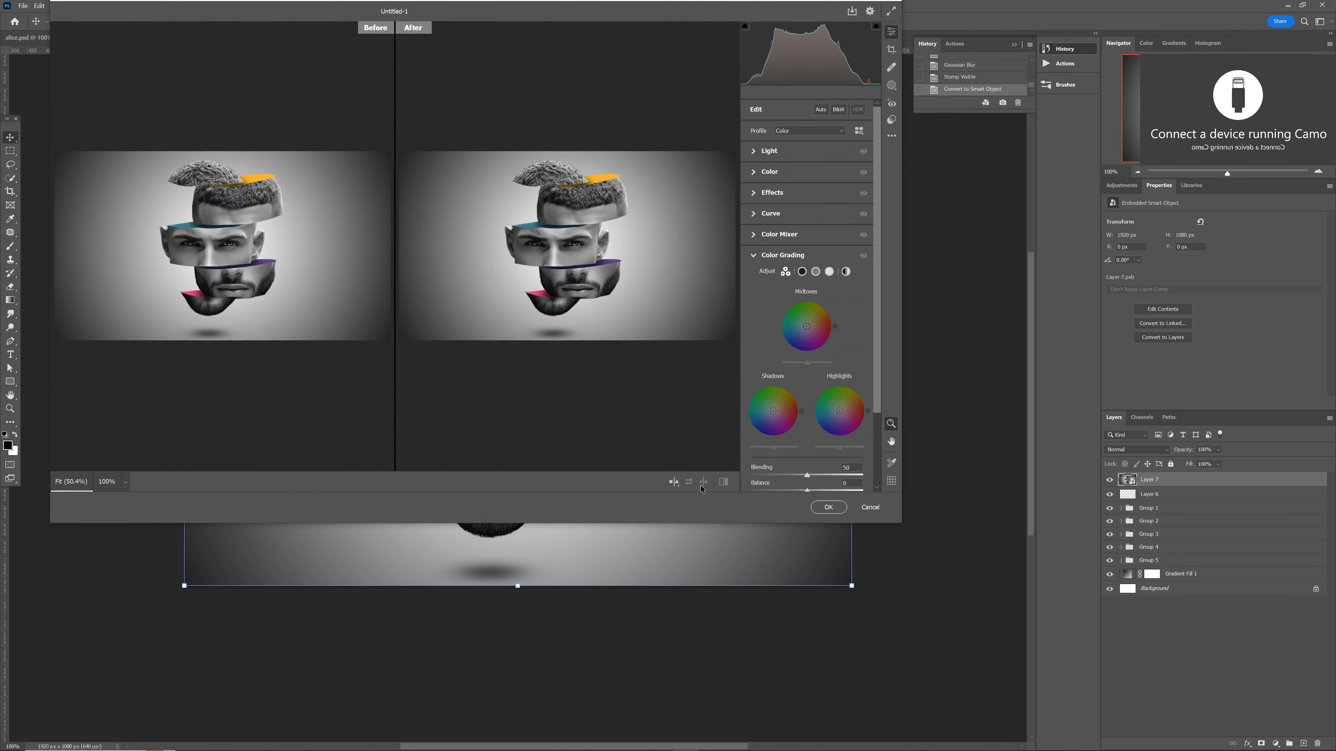
In the Light settings, set Exposure to +0.20, Contrast to +24, Highlights to +21, Shadows to -39 and Blacks to -35
click(768, 151)
drag(807, 175, 787, 221)
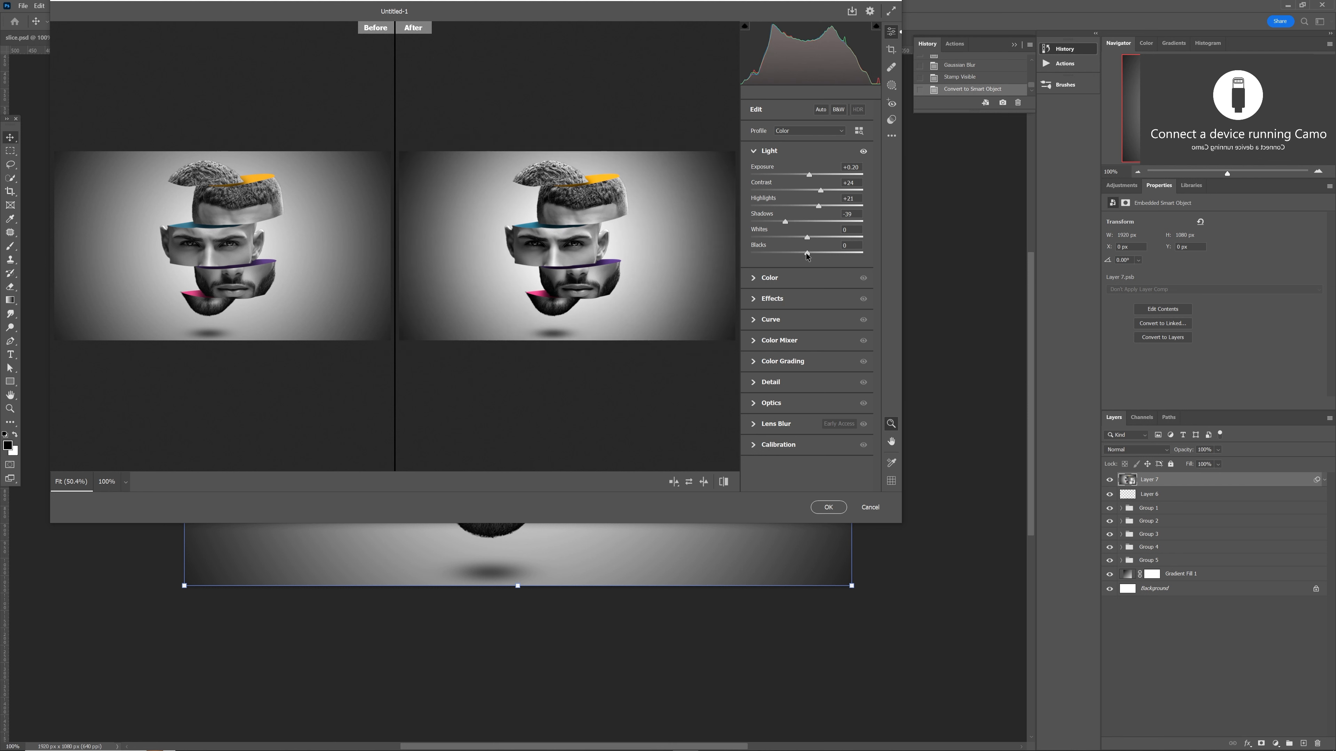
drag(807, 255, 788, 258)
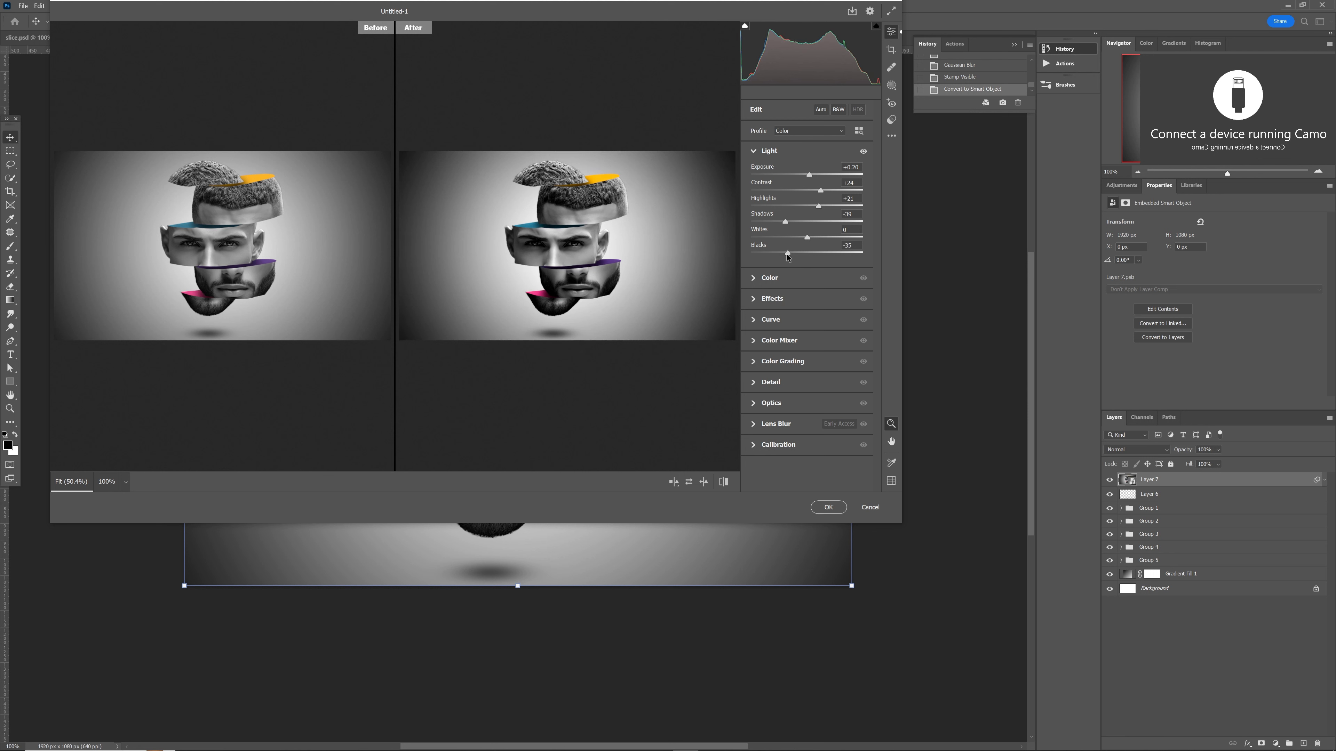
In the Color settings, set Temperature to +7, shift Tint slightly toward green and raise Vibrance slightly
click(752, 282)
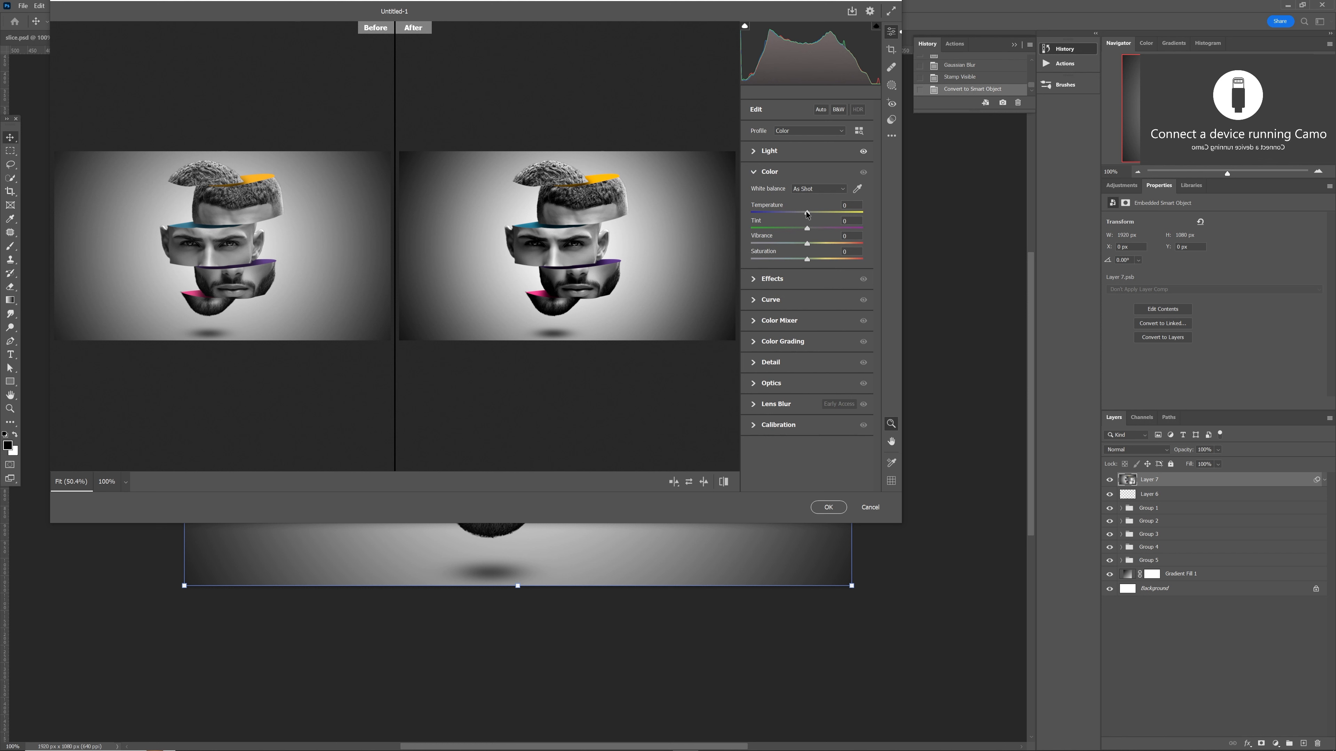
drag(808, 214, 809, 214)
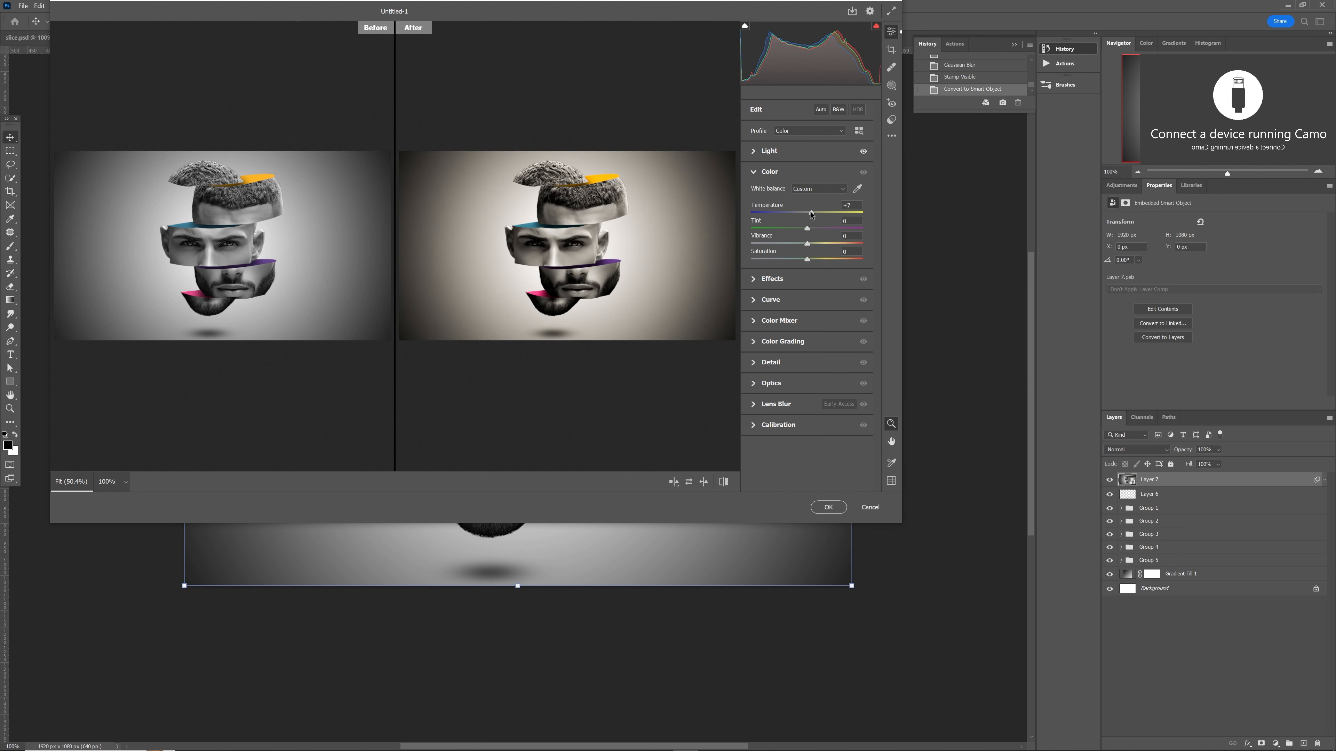
mouse_move(807, 229)
mouse_down()
mouse_move(821, 232)
mouse_move(803, 233)
mouse_up()
drag(807, 244, 814, 244)
In the Effects settings, set Texture to +39, Clarity to +38, Dehaze to -3 and Vignette to +15
click(754, 281)
drag(806, 215, 807, 247)
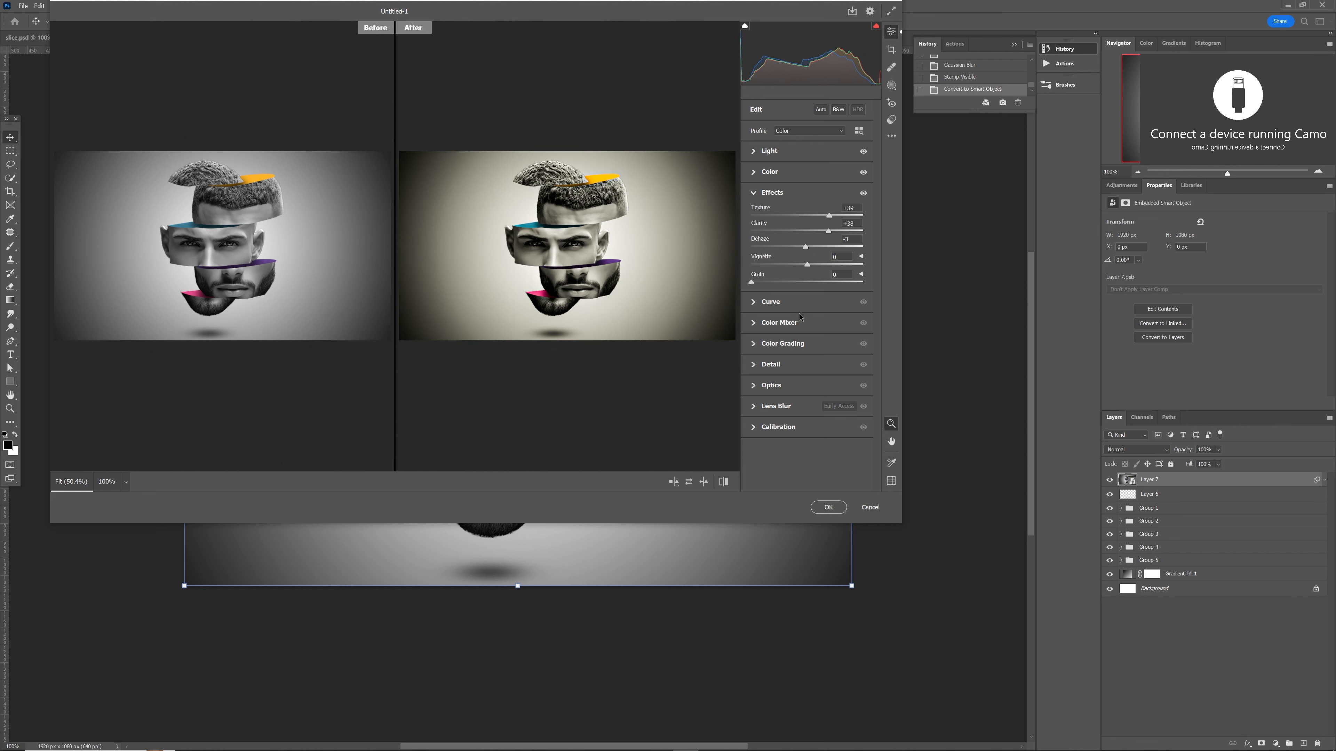
drag(808, 266, 816, 267)
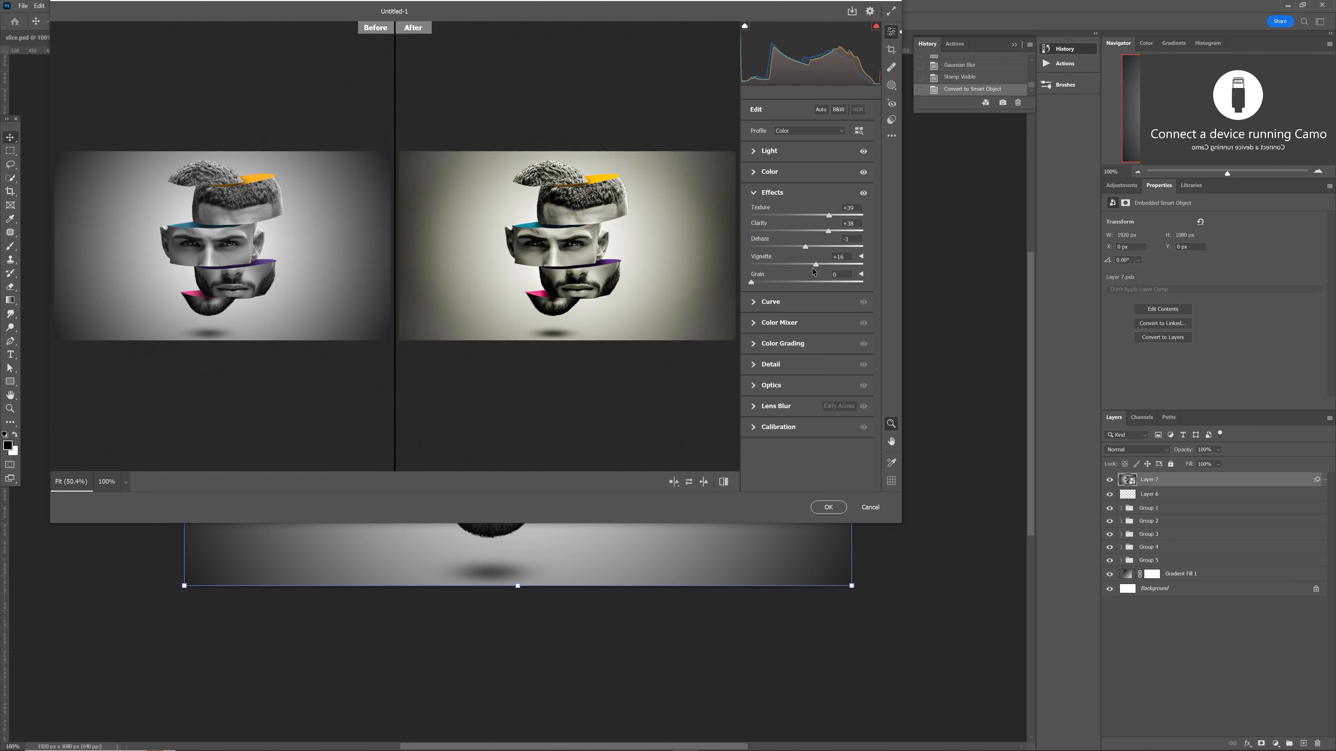
In the Color Mixer, set the yellows to Hue +41 and Saturation +28, and adjust their Luminance
click(755, 325)
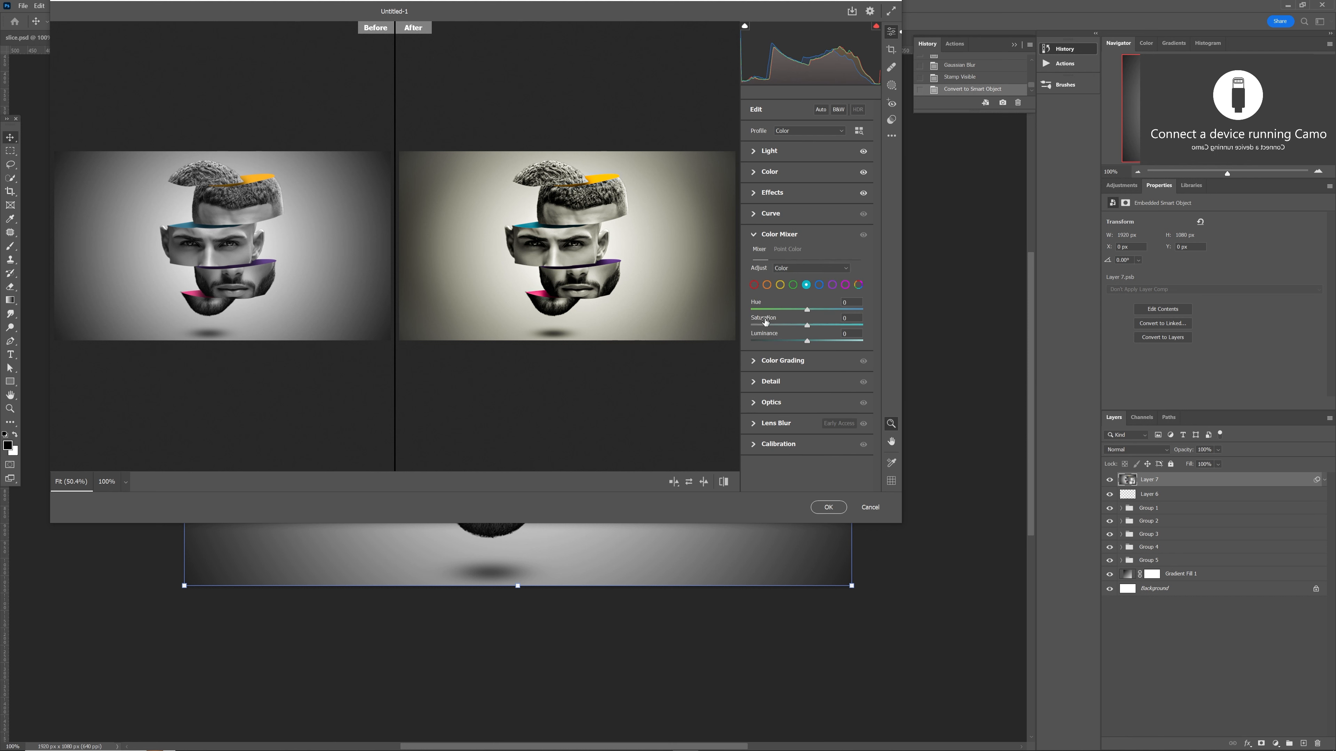
click(781, 288)
mouse_move(807, 310)
mouse_down()
mouse_move(830, 310)
mouse_move(823, 326)
mouse_up()
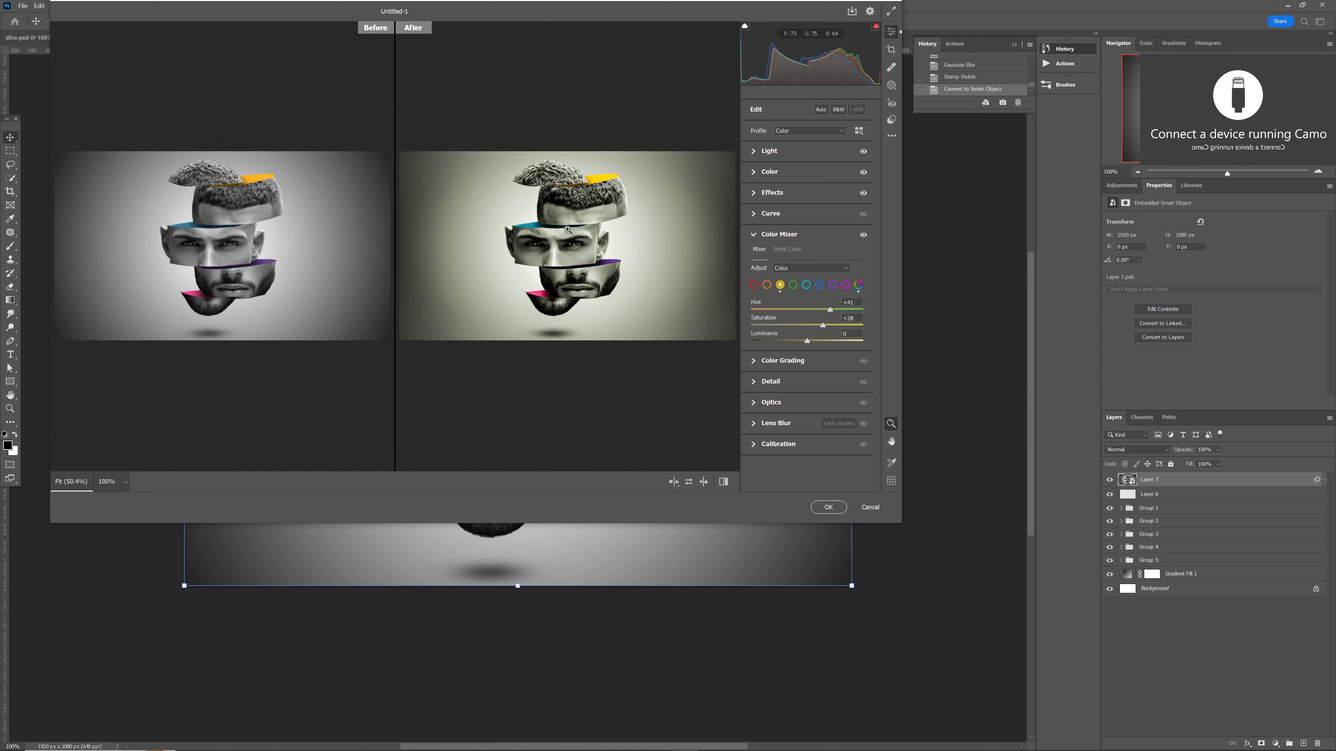
drag(822, 325, 825, 343)
In the Color Mixer, set the aquas to Hue +53, Saturation +62 and Luminance -66
click(805, 285)
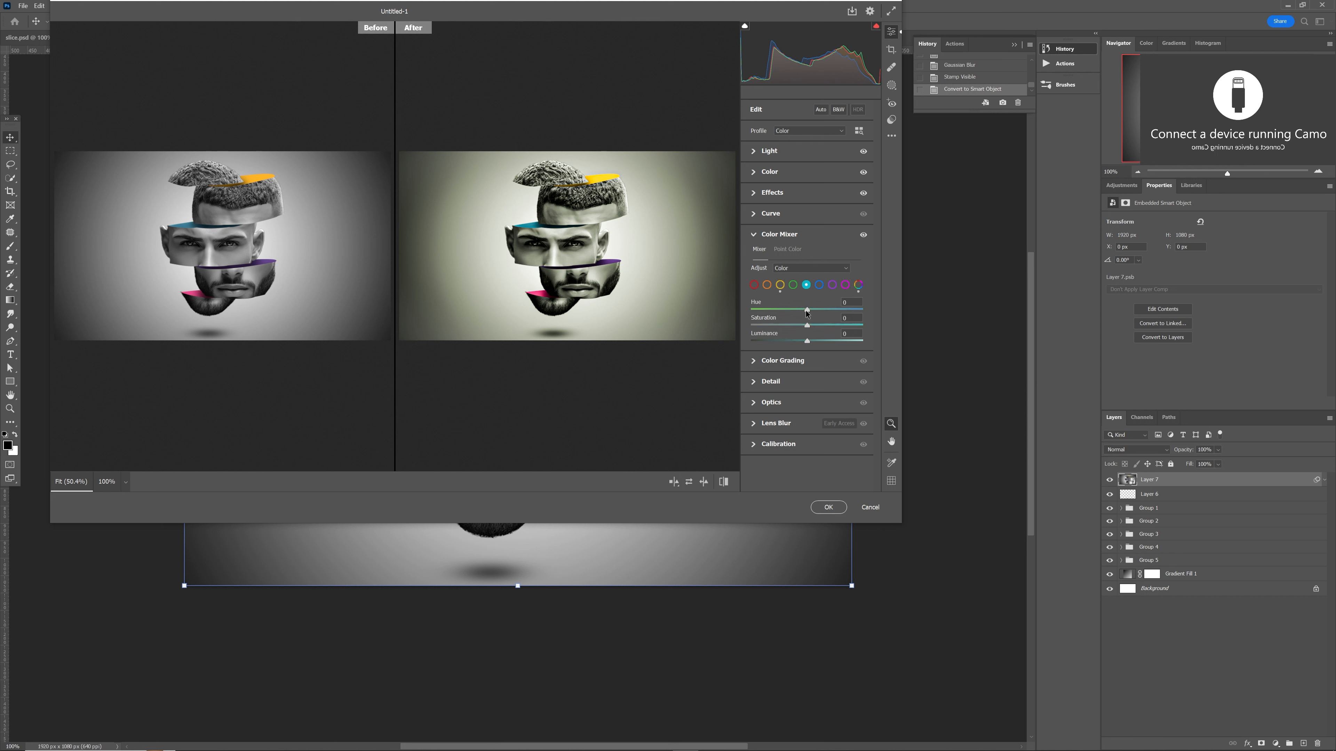
drag(805, 309, 859, 341)
click(841, 324)
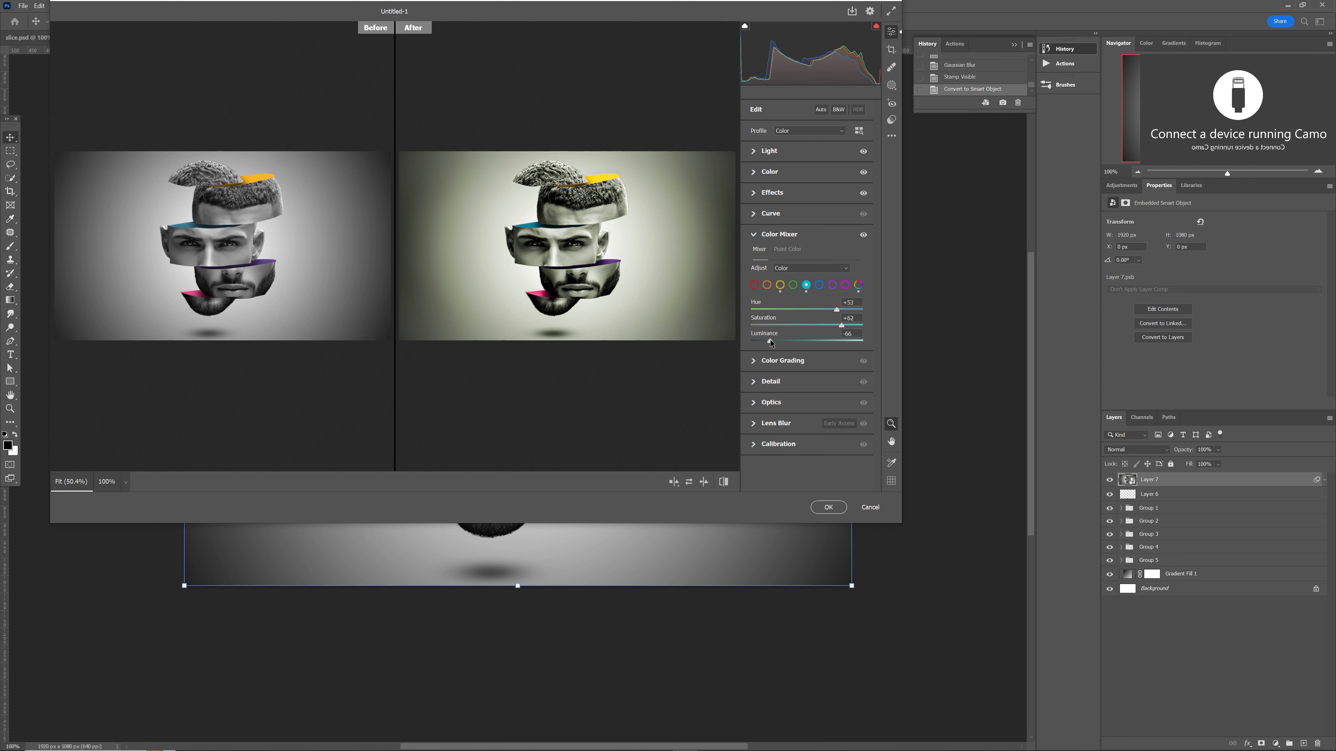
In the Color Mixer, shift the purples' Hue and Saturation, and raise the magentas' Saturation and Luminance
click(832, 285)
click(833, 310)
mouse_move(803, 323)
mouse_down()
mouse_move(849, 326)
mouse_move(813, 342)
mouse_move(841, 342)
mouse_move(826, 310)
mouse_up()
click(846, 285)
drag(806, 326, 840, 342)
In the Detail settings, raise Sharpening to about the middle of its range and apply the Camera Raw Filter
click(754, 383)
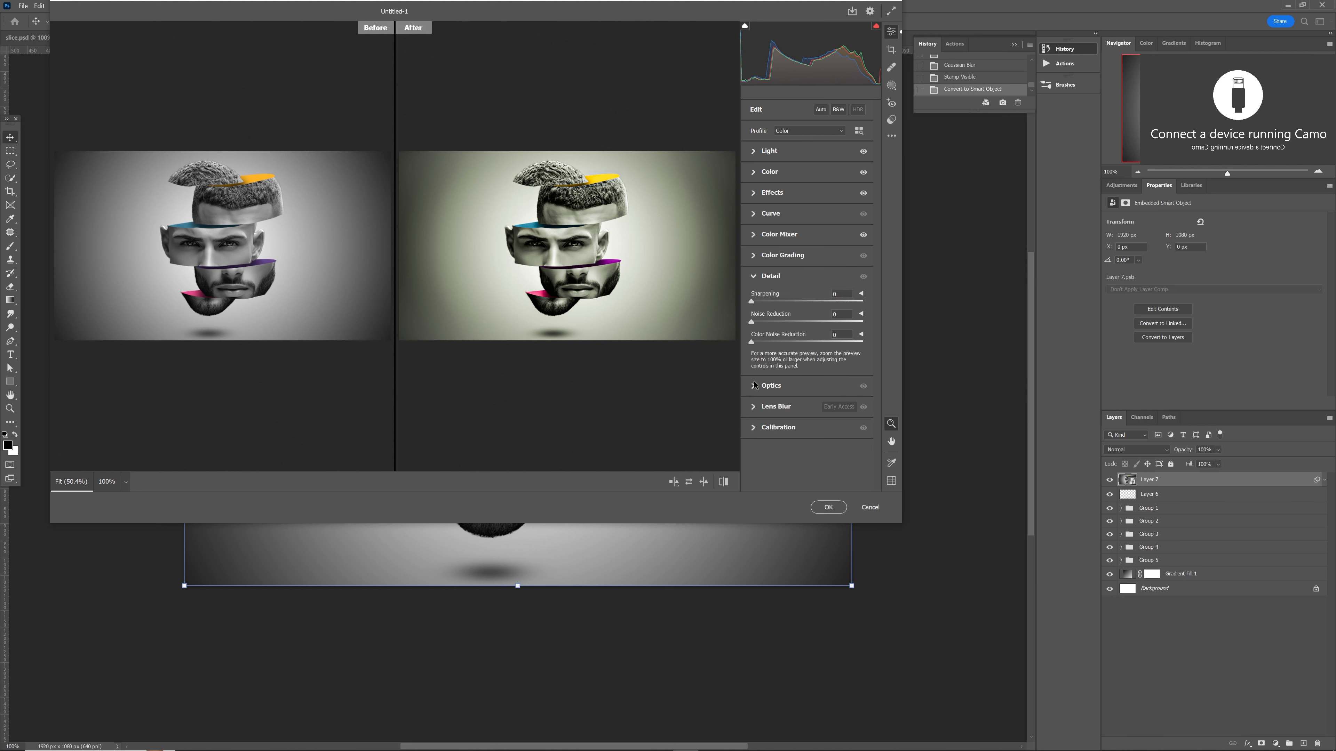
drag(751, 302, 812, 304)
click(828, 507)
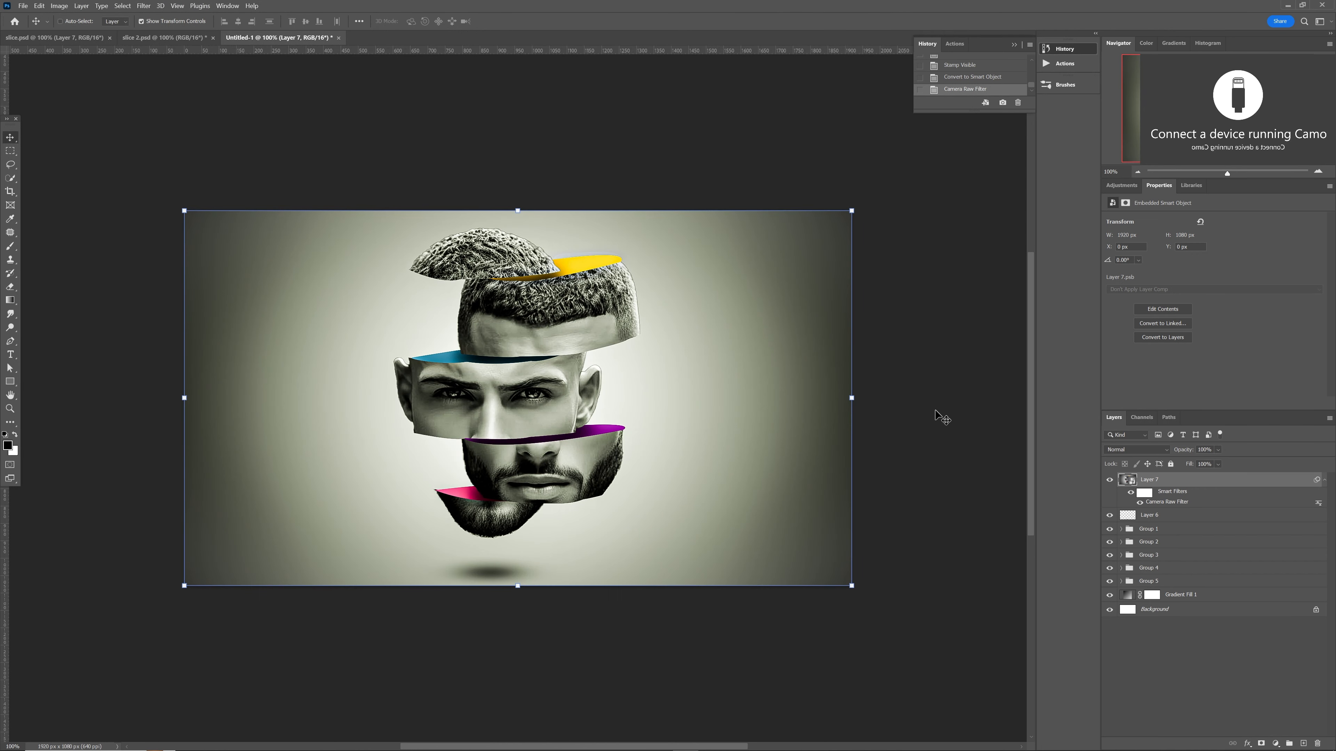
Examine the graded Untitled-1 composite at 100% zoom and compare it with the slice.psd and slice 2.psd versions
key(ctrl+space)
drag(903, 437, 883, 400)
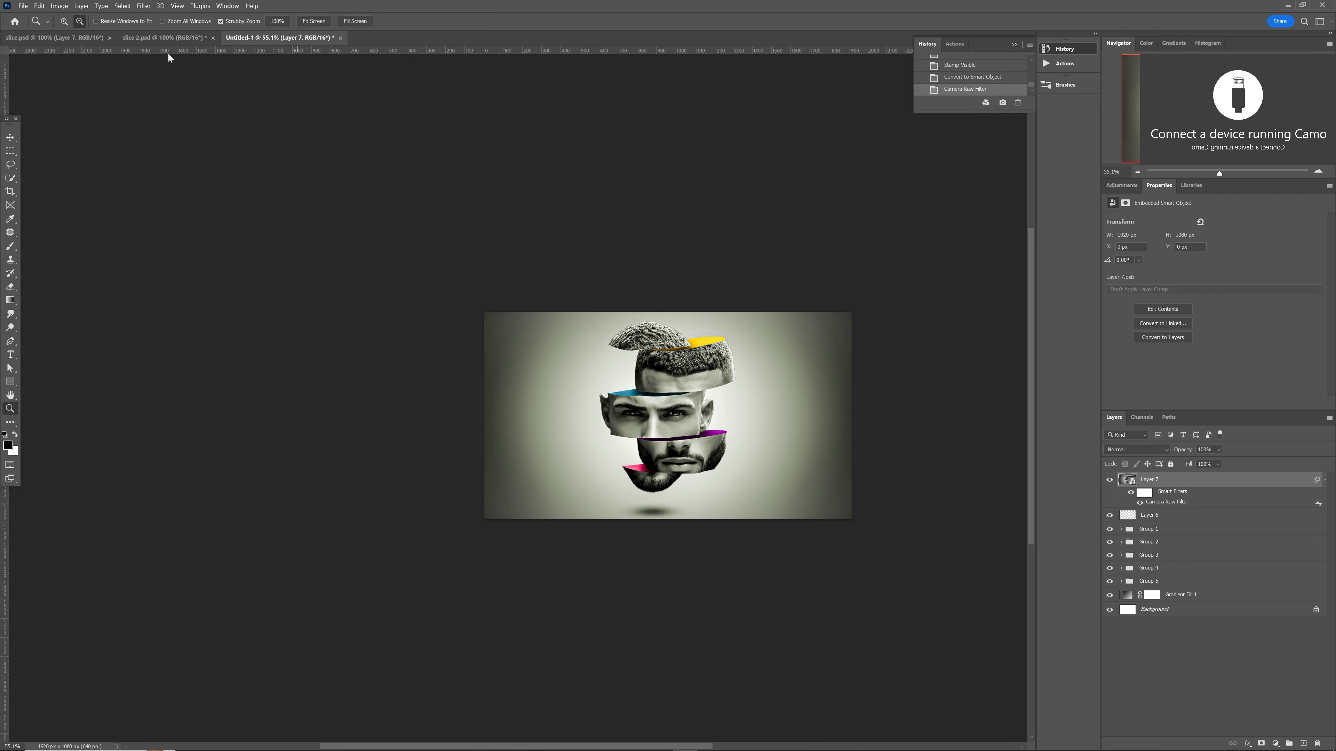
click(165, 39)
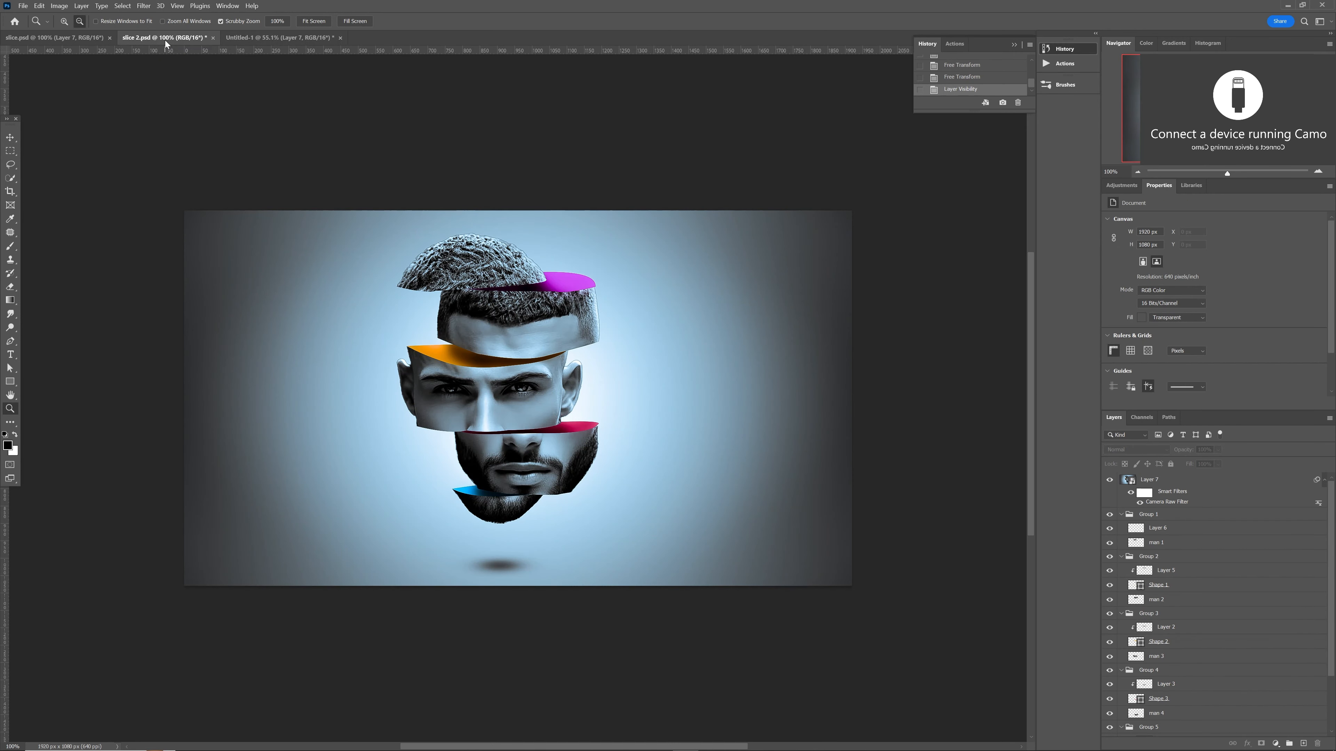
click(67, 41)
click(272, 36)
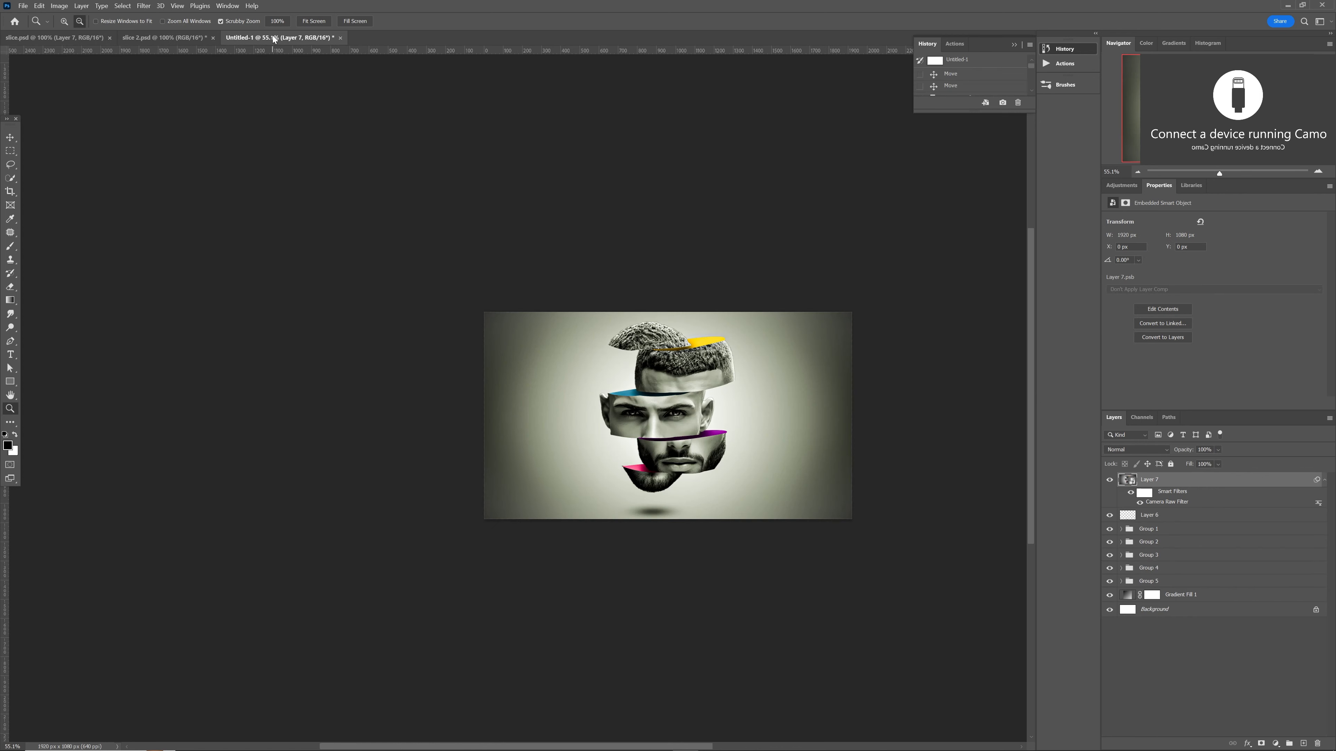
key(ctrl+1)
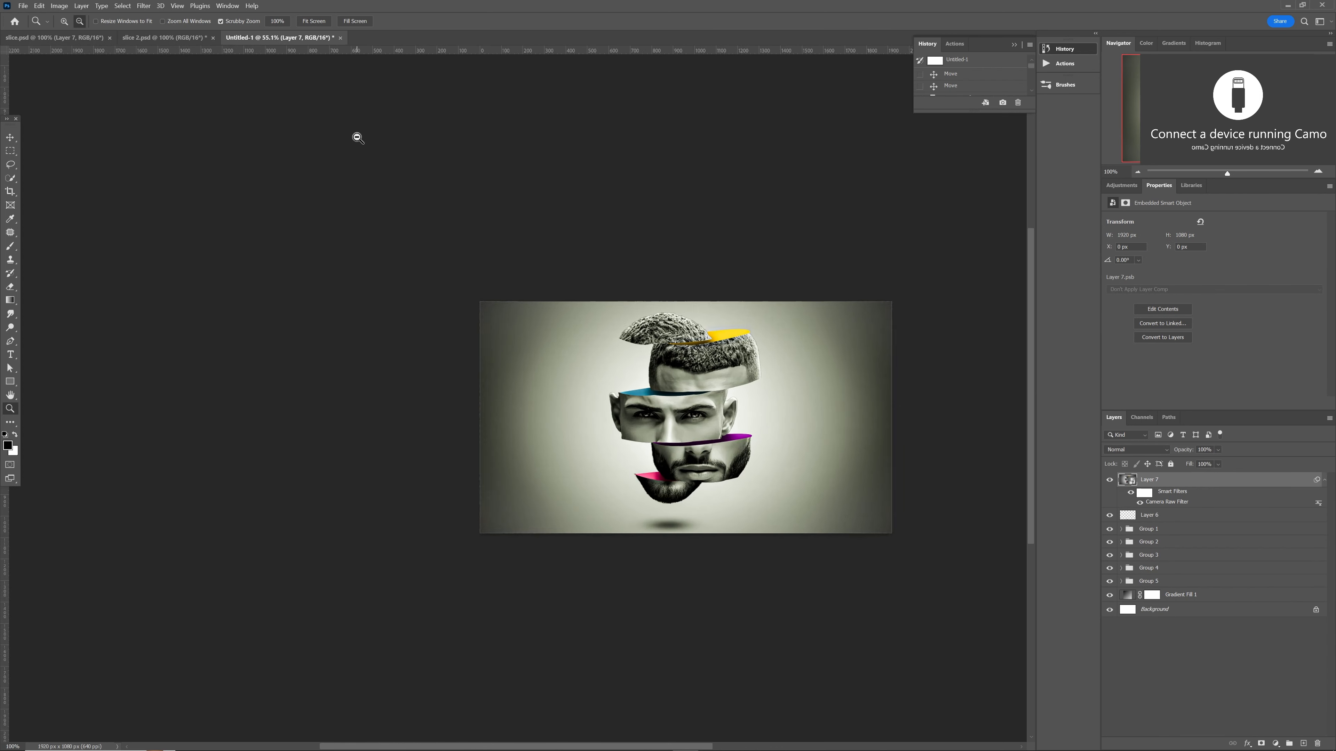
key(ctrl+1)
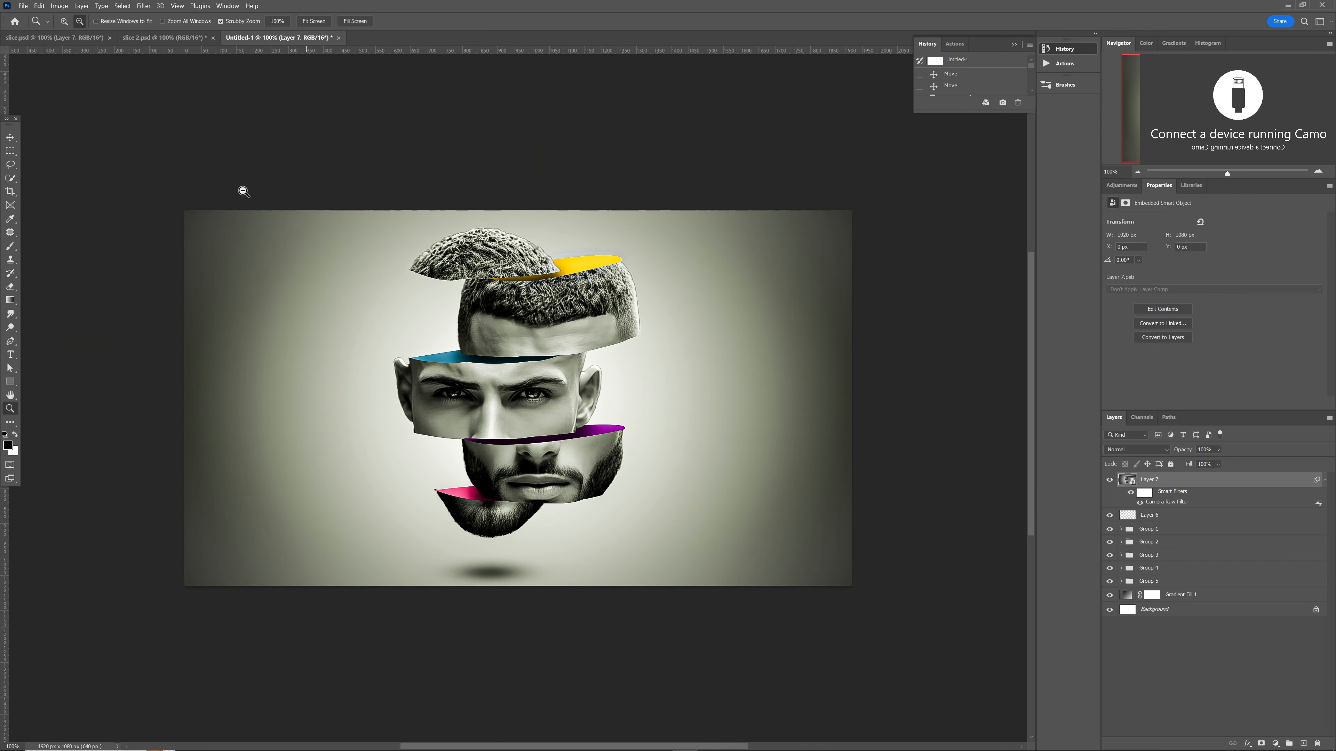
click(153, 38)
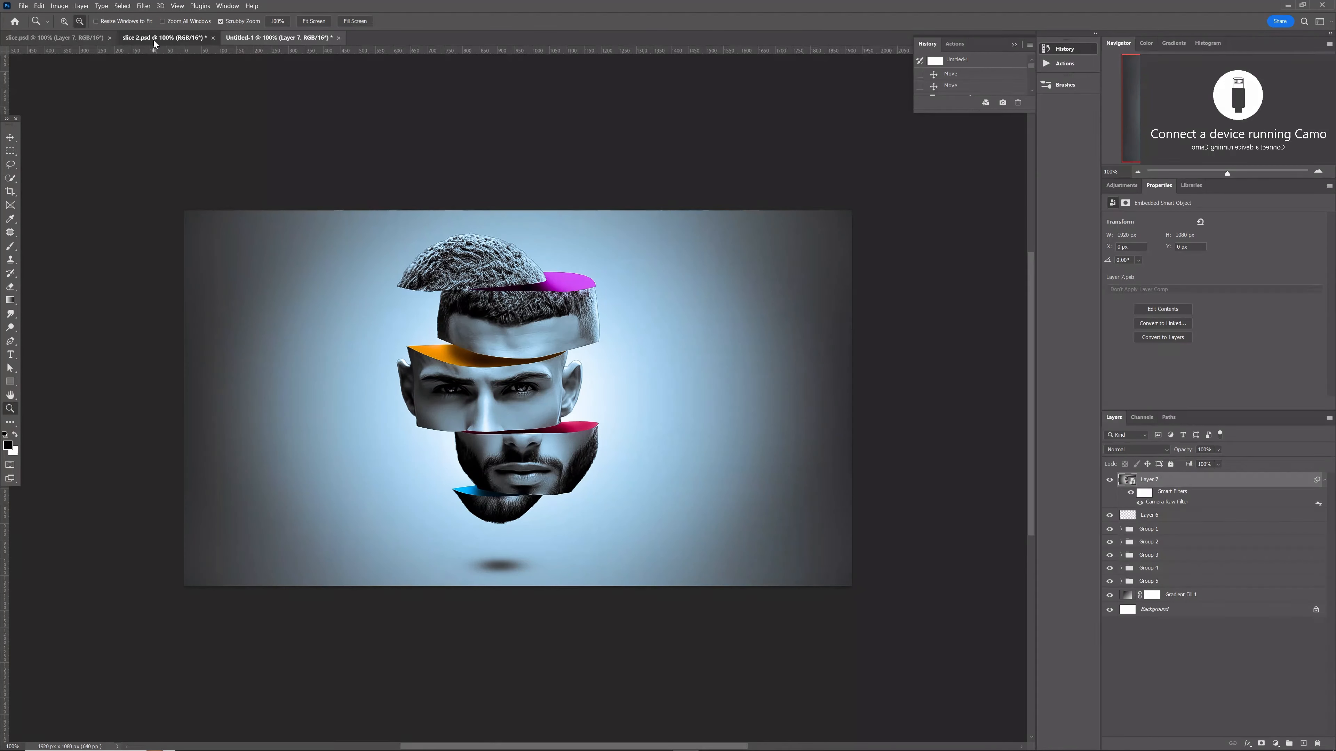
click(37, 38)
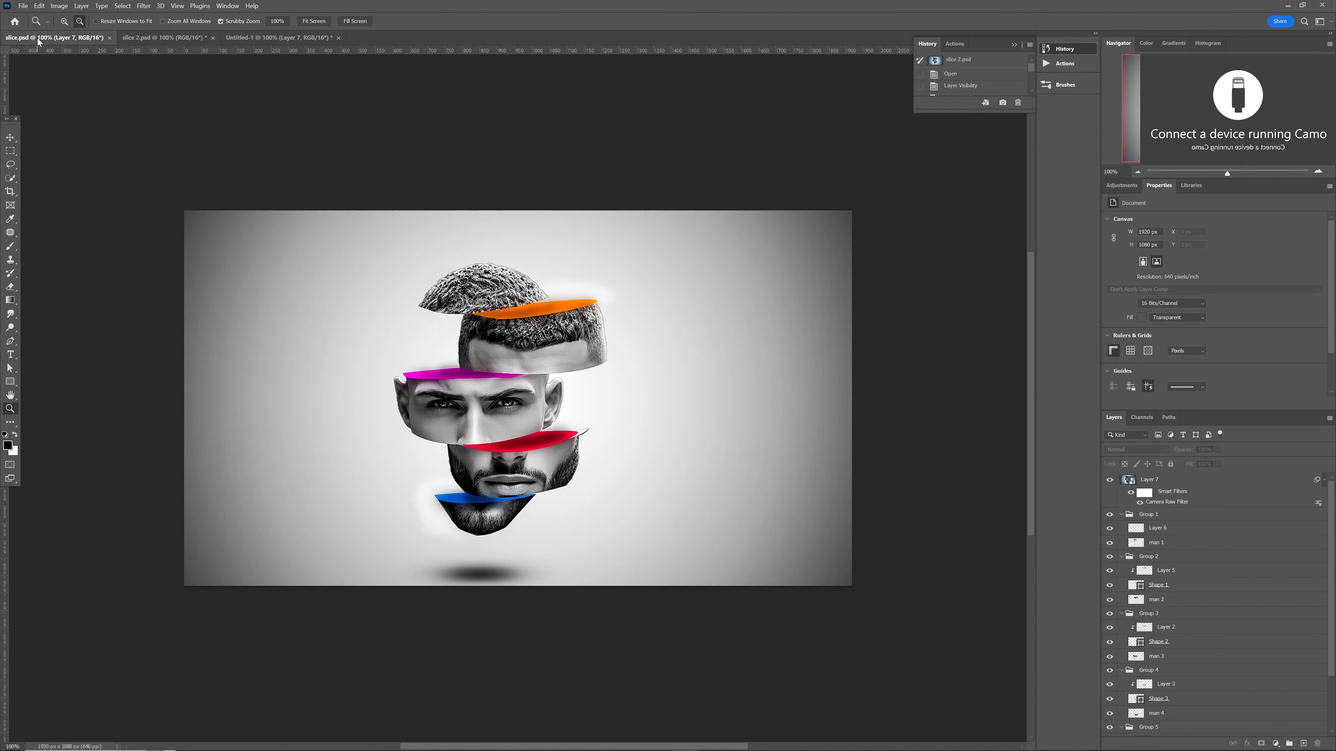
click(143, 39)
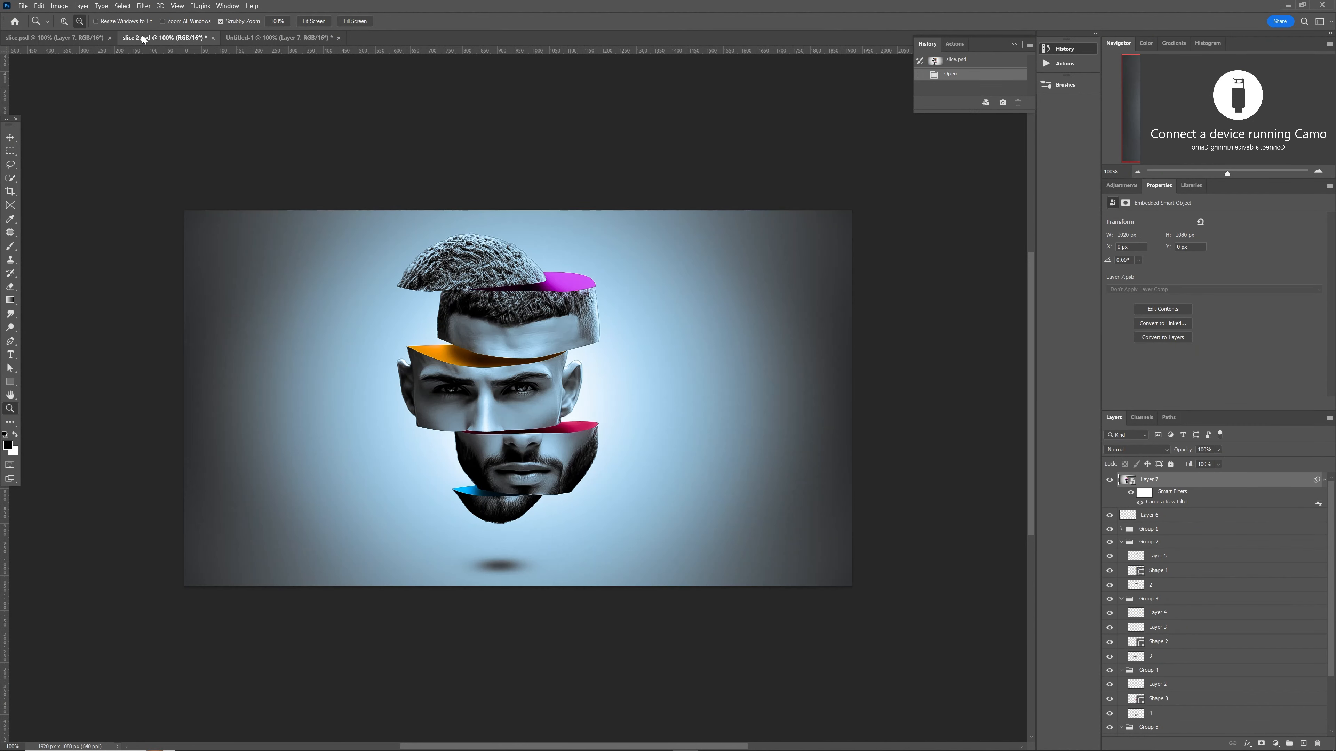
click(246, 38)
click(79, 38)
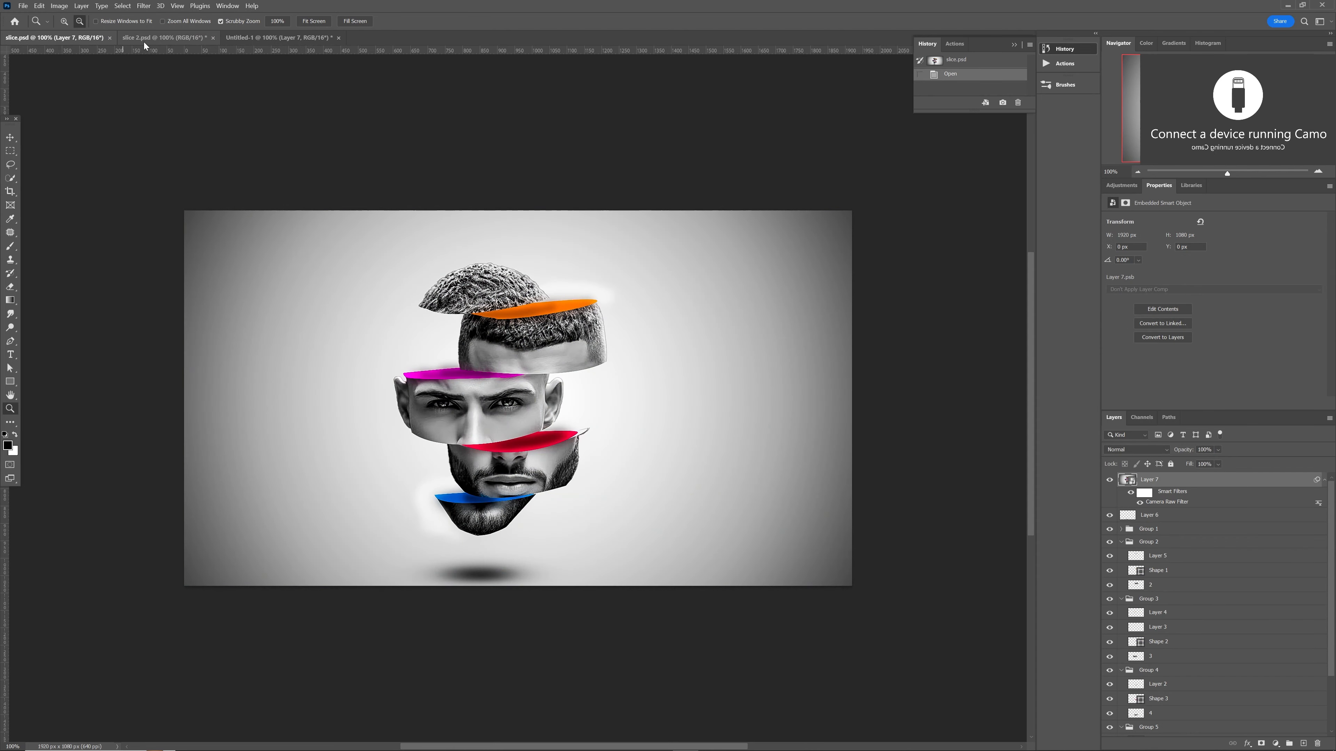
click(146, 40)
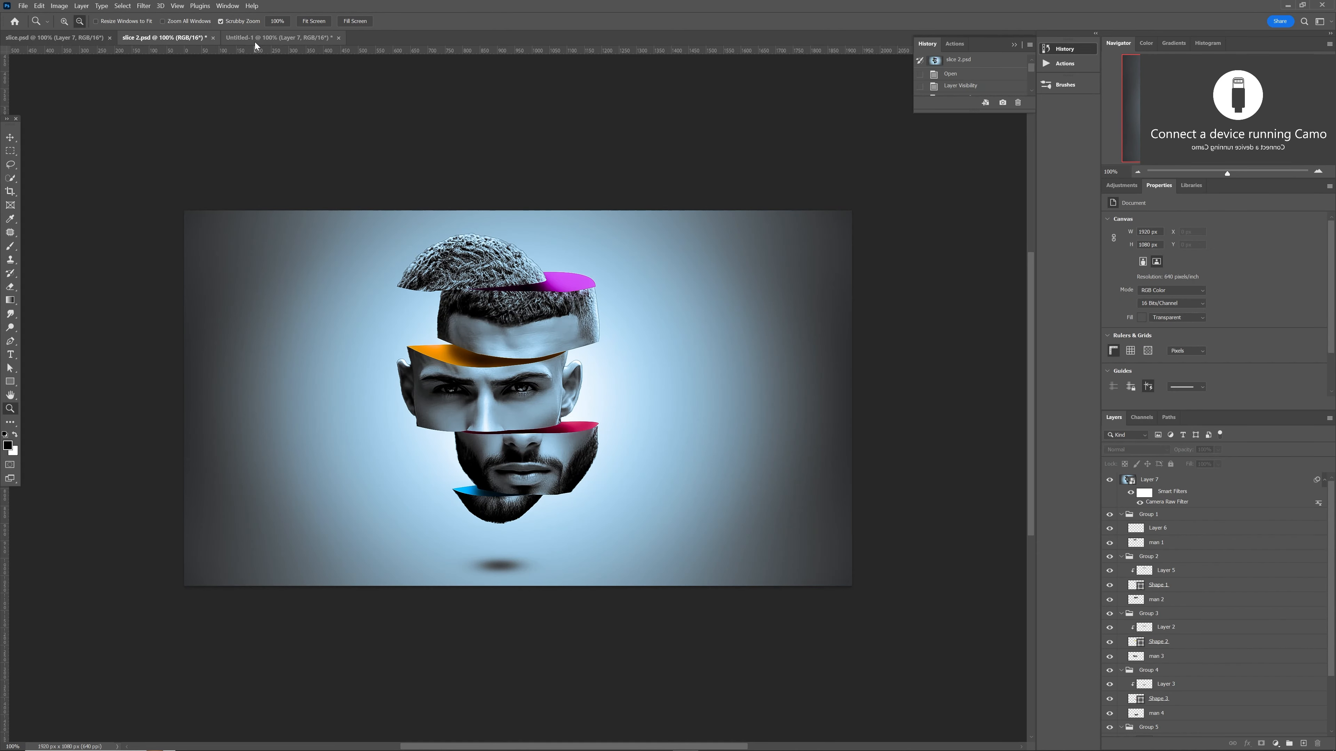
click(254, 41)
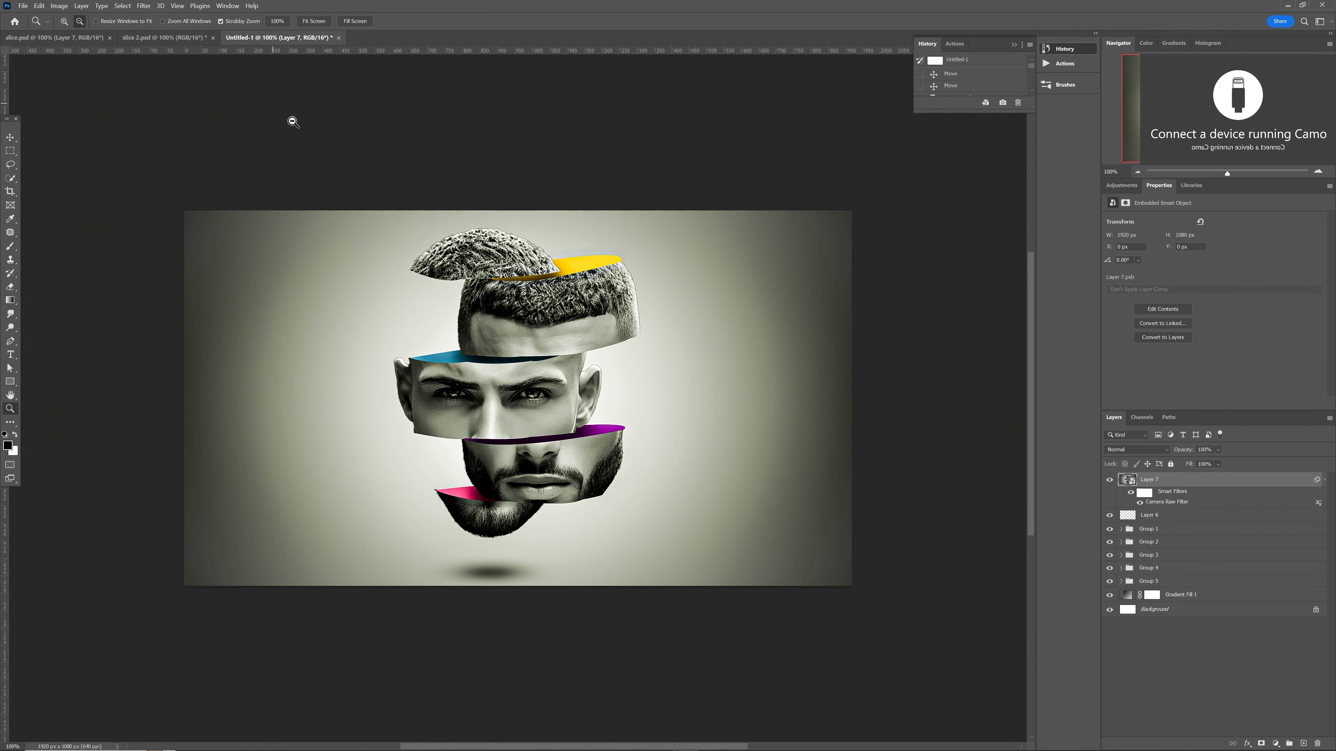
key(ctrl+Tab)
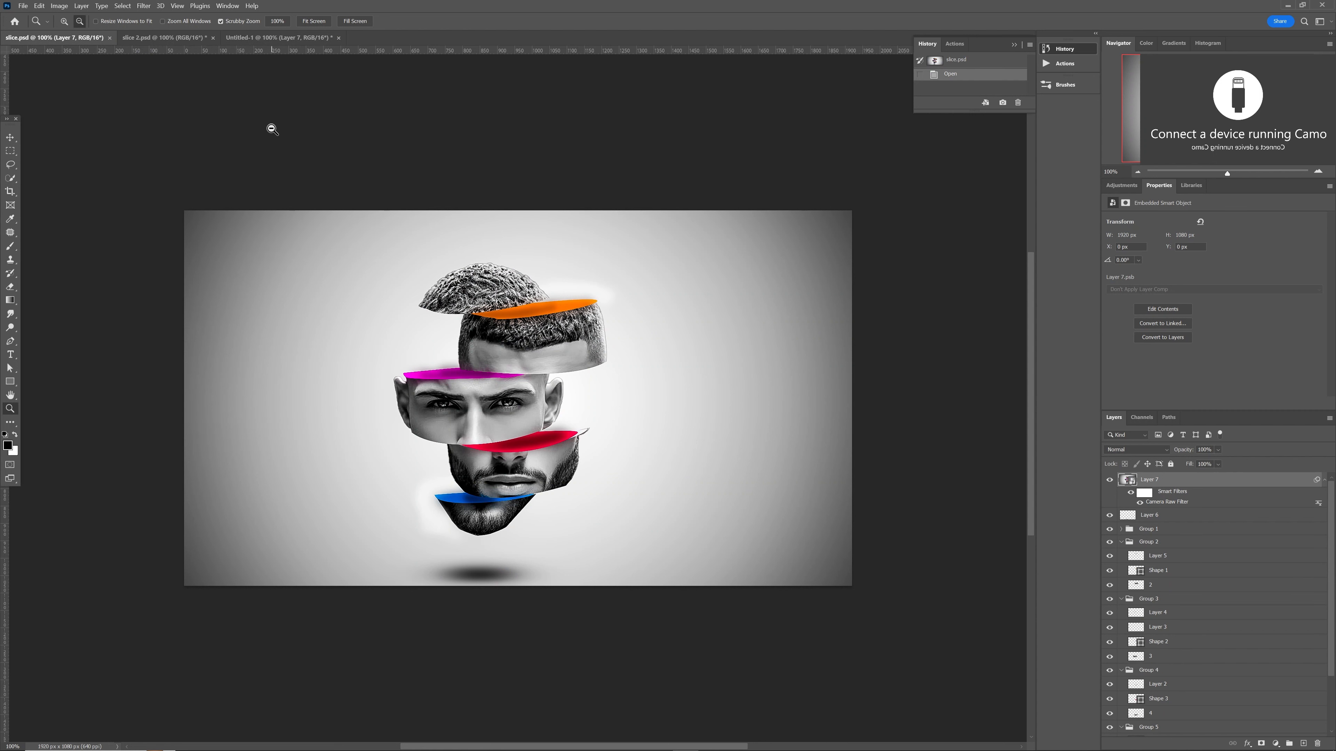
click(250, 39)
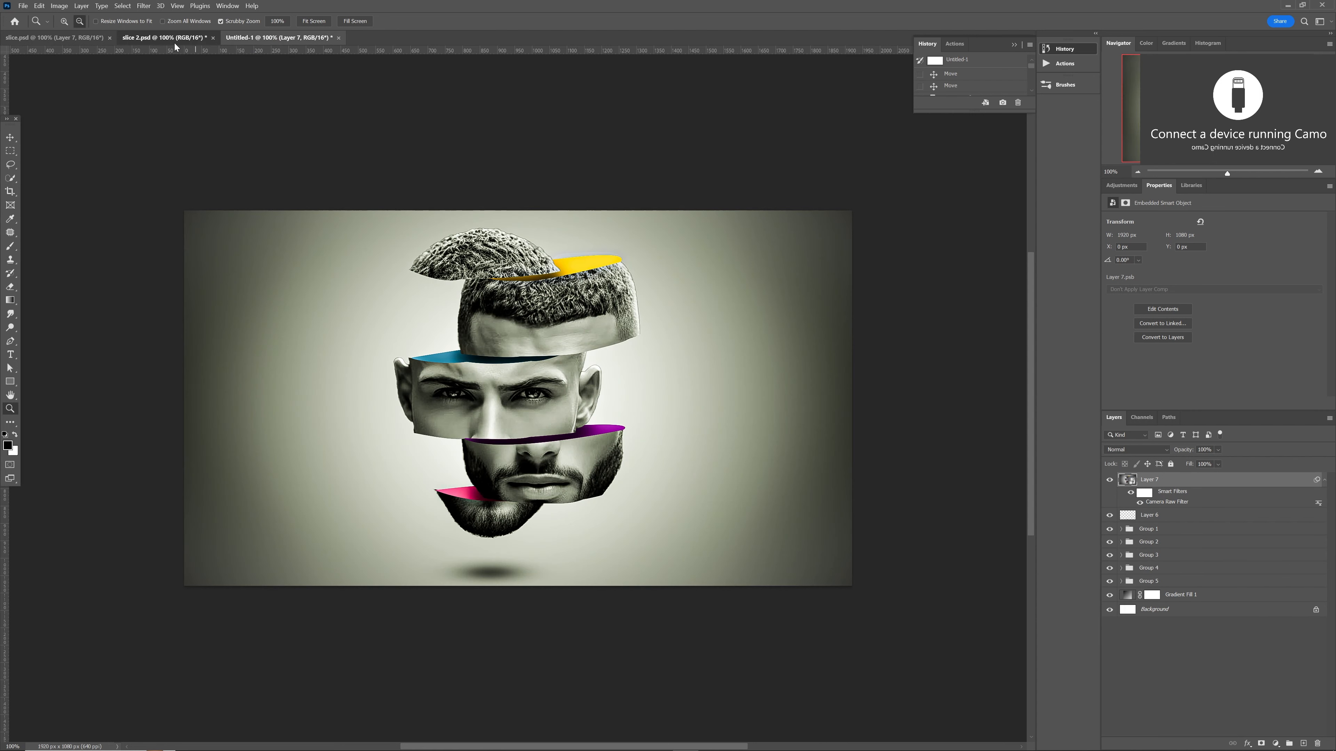
click(175, 42)
click(41, 41)
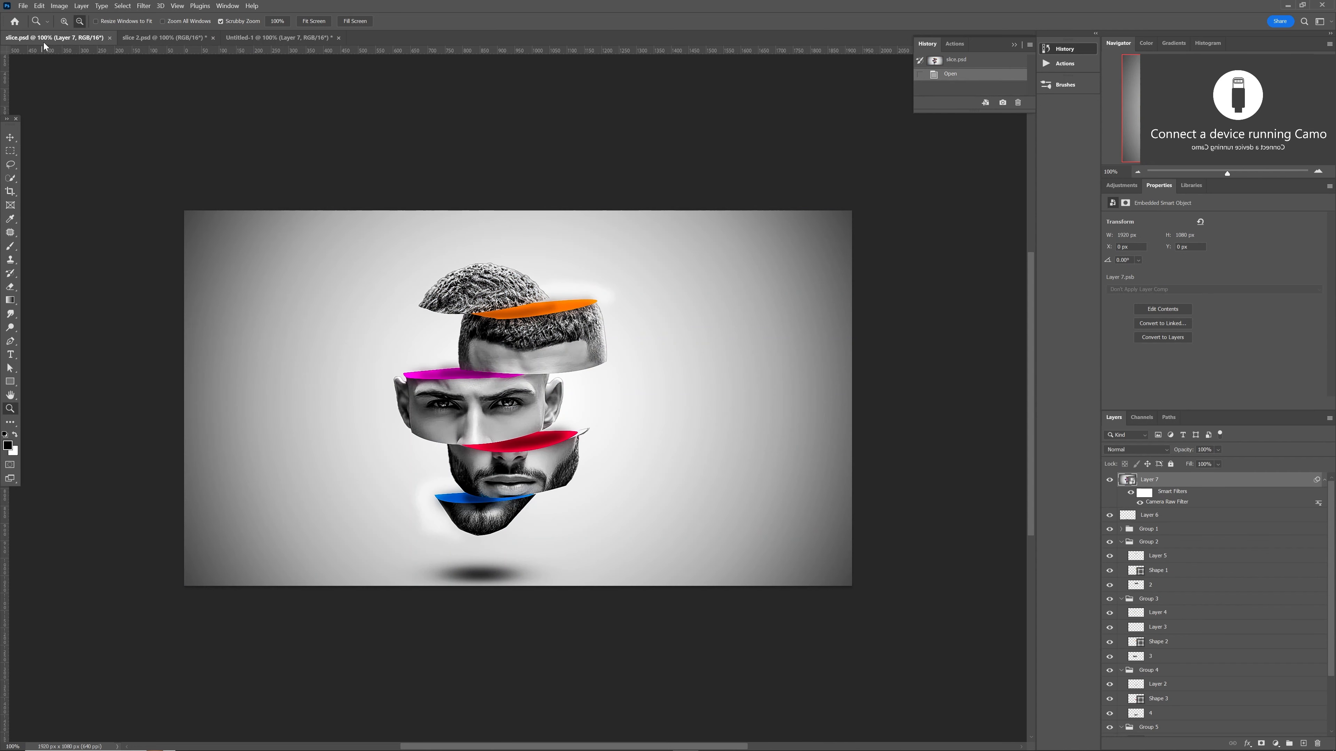
click(266, 42)
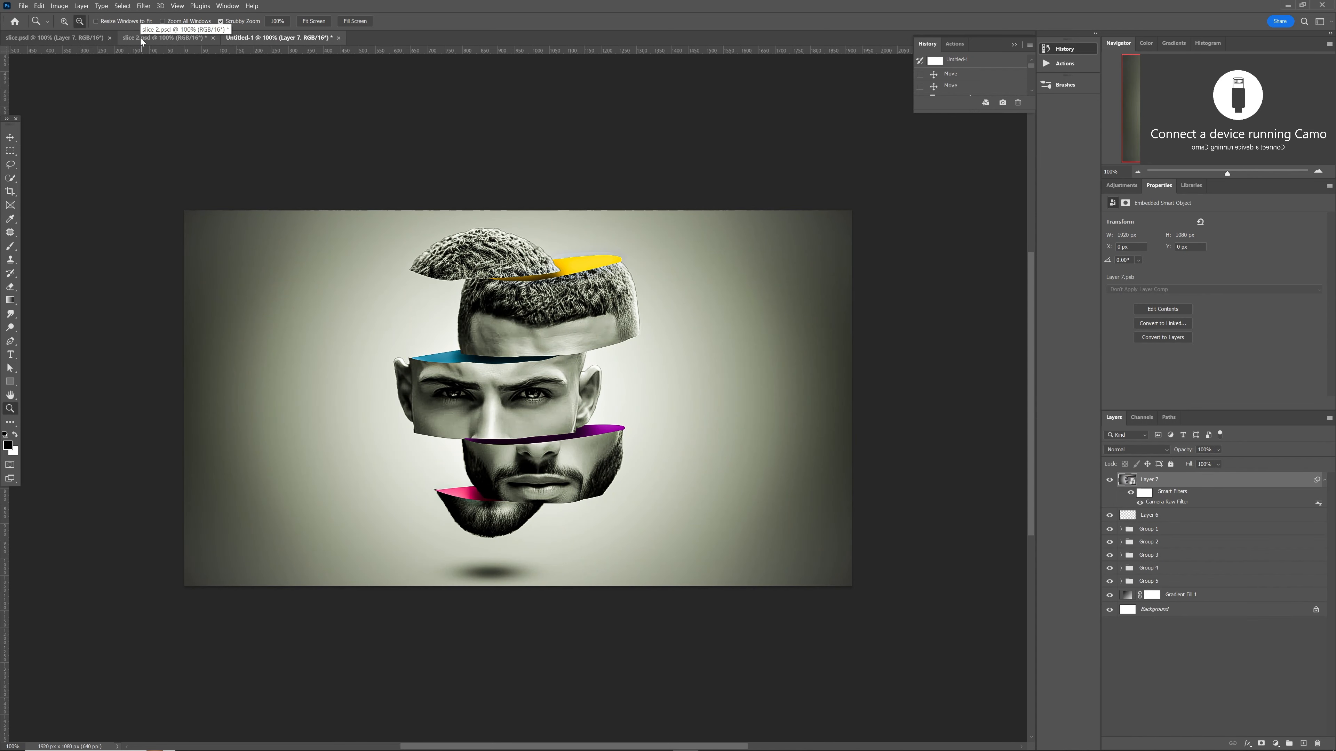
click(140, 37)
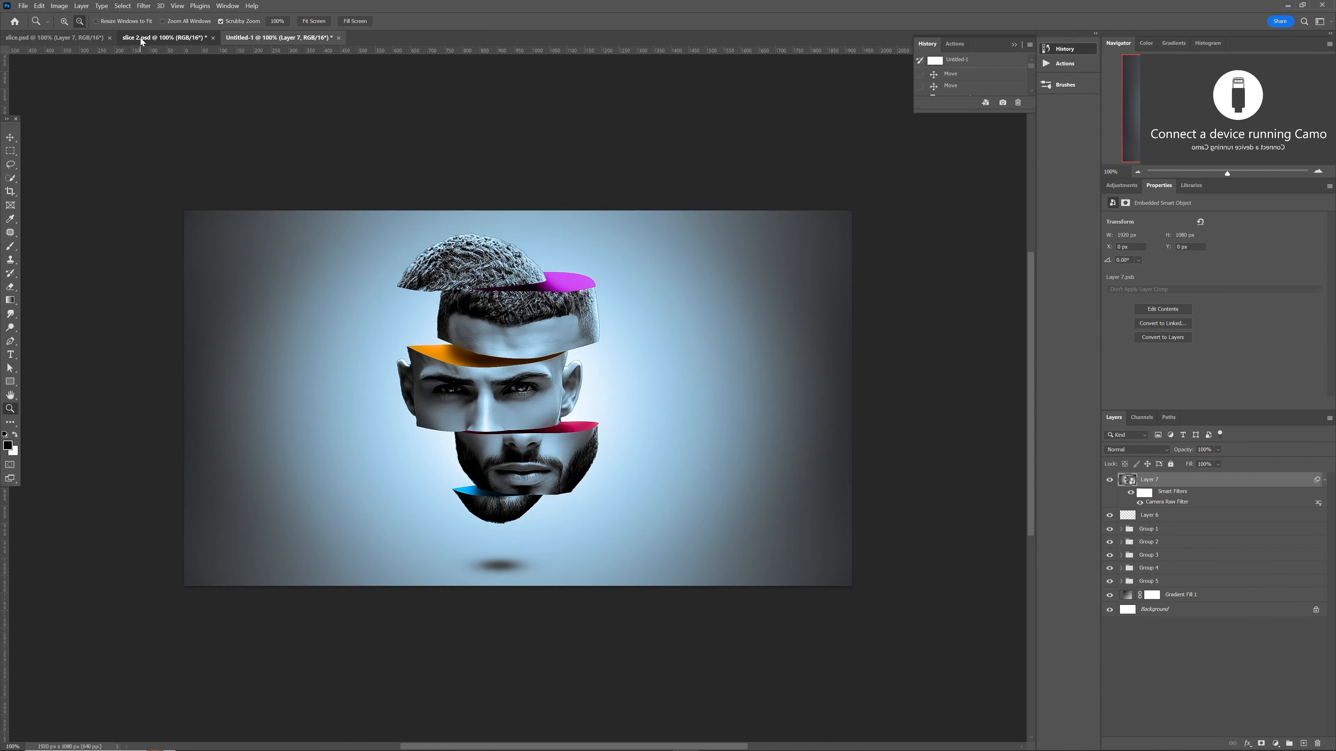
click(78, 42)
click(265, 41)
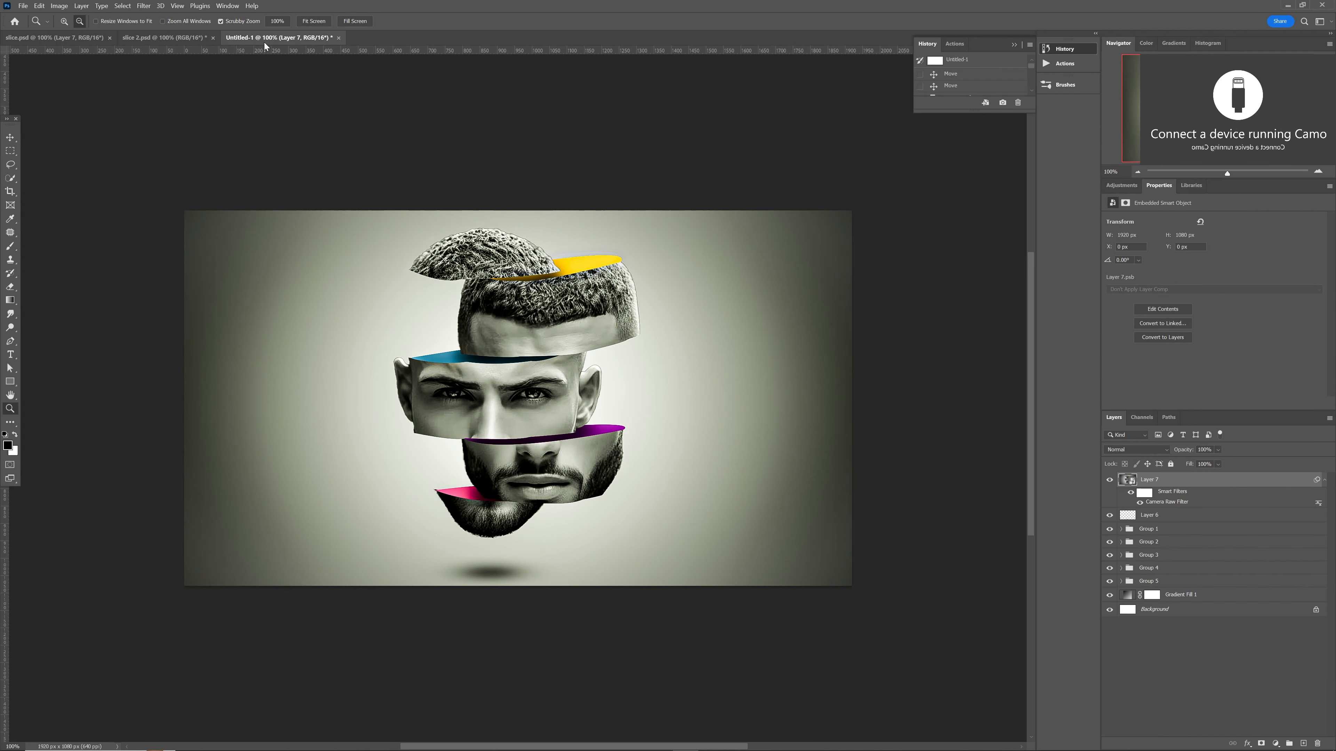
click(175, 37)
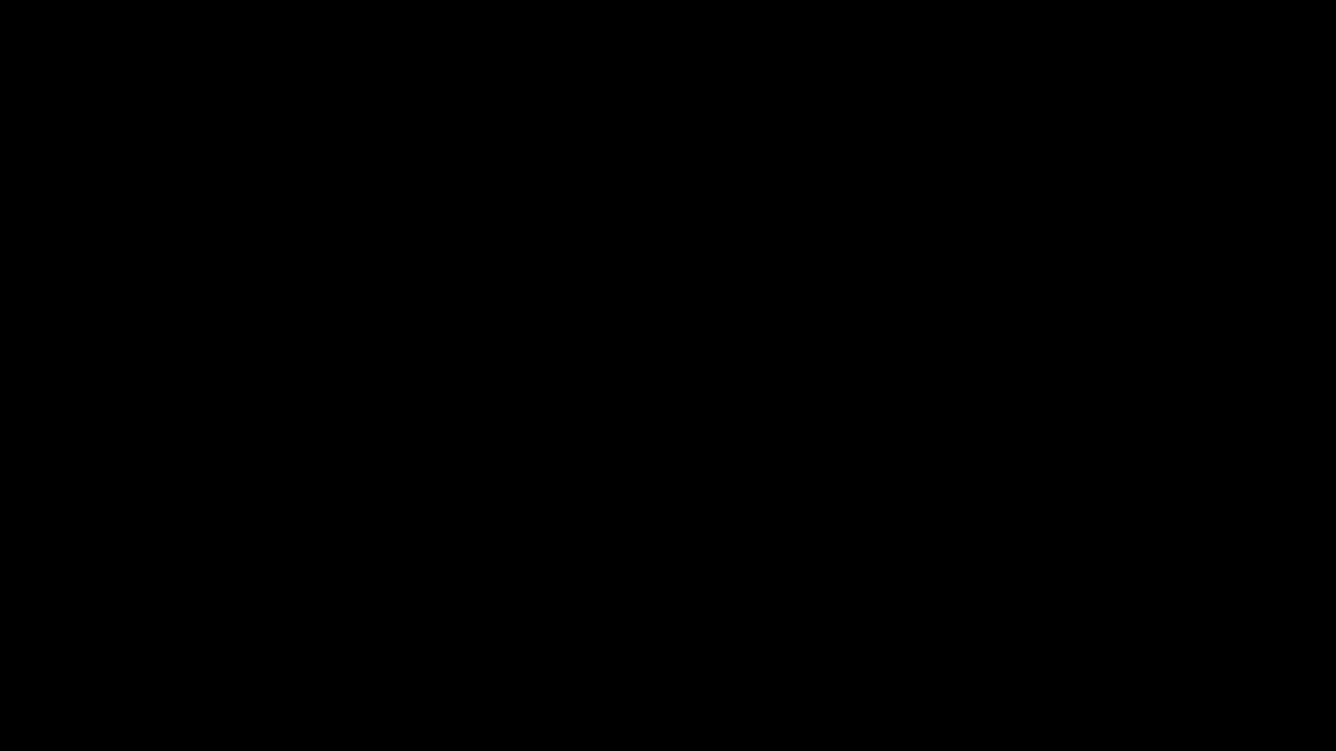